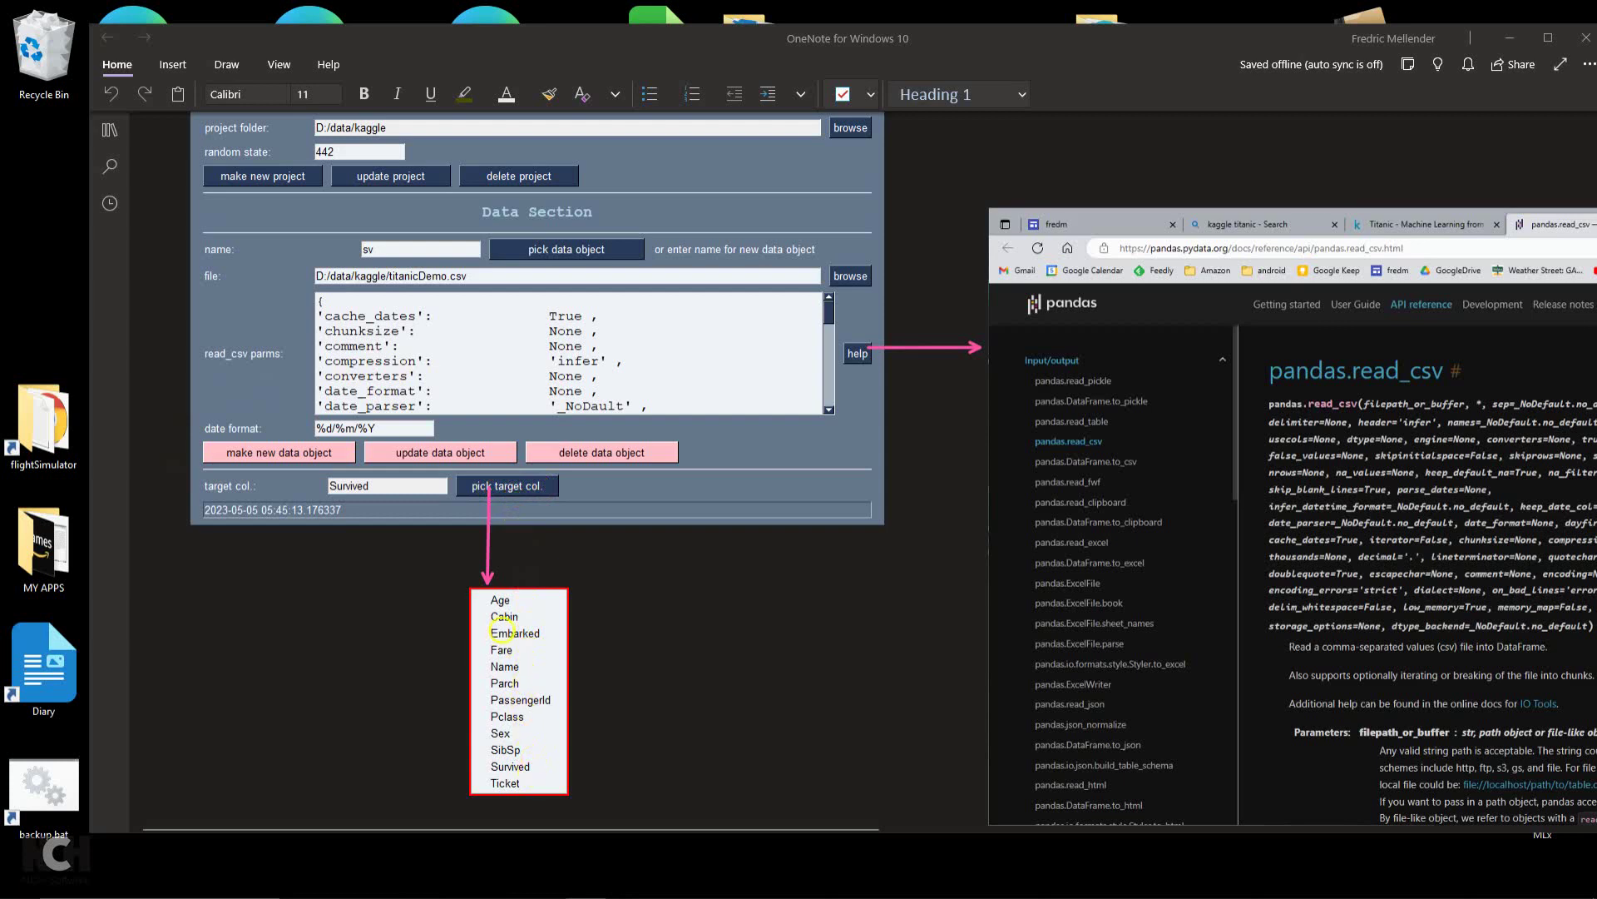
Review the notes on the Titanic target column and the MLx setup page, including the read_csv parameters and target column list
scroll(535, 675, up, 10)
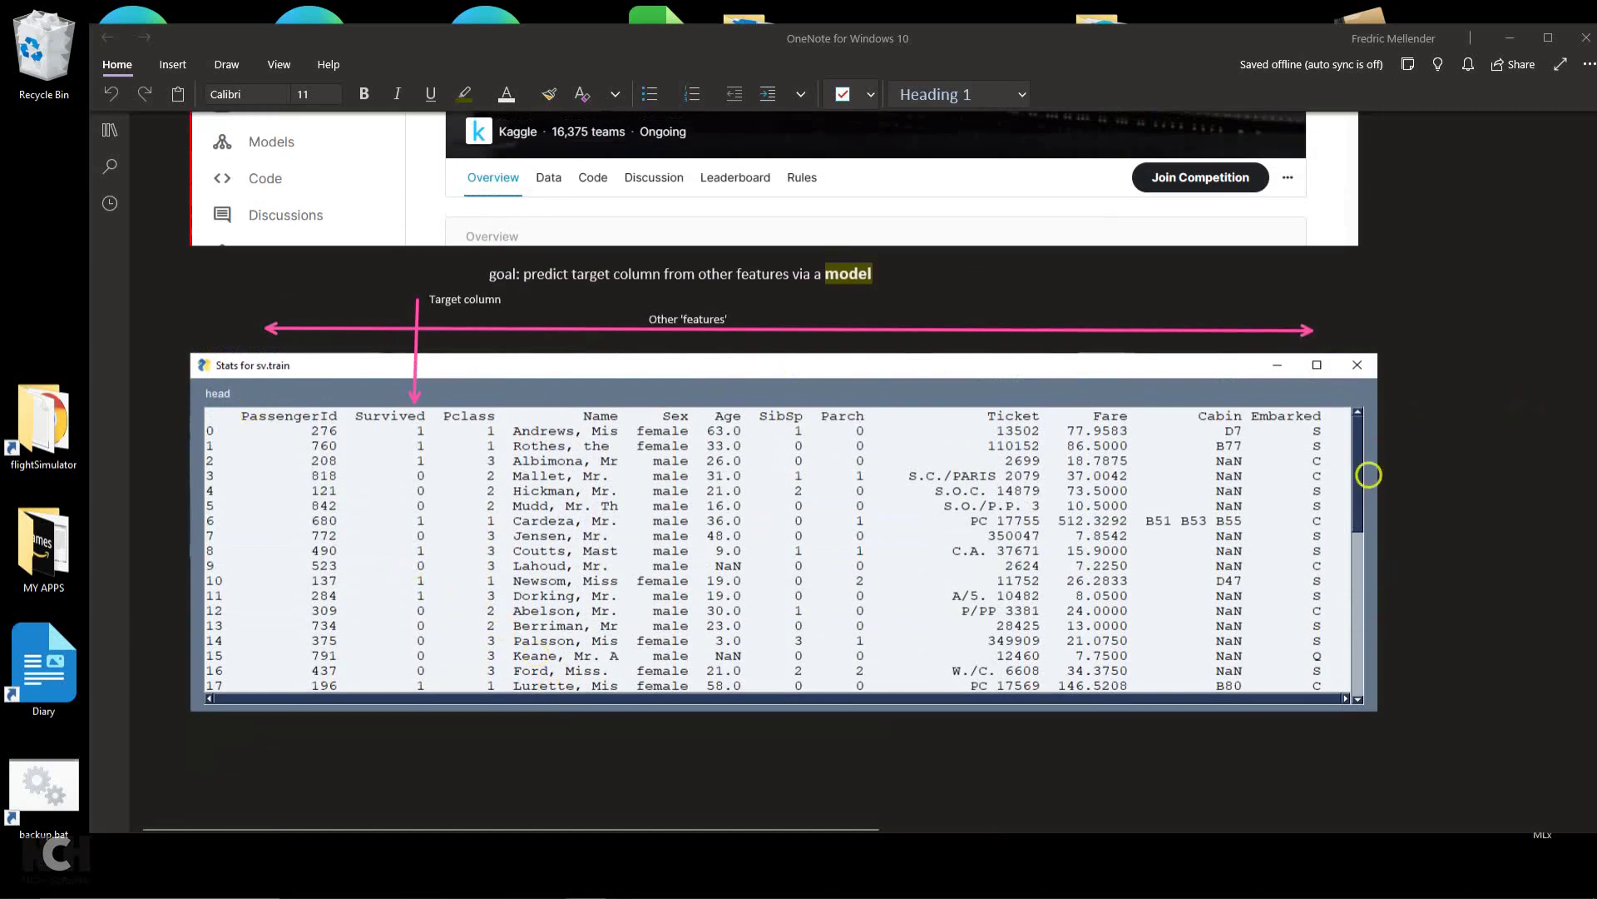
scroll(965, 574, down, 3)
scroll(965, 574, down, 20)
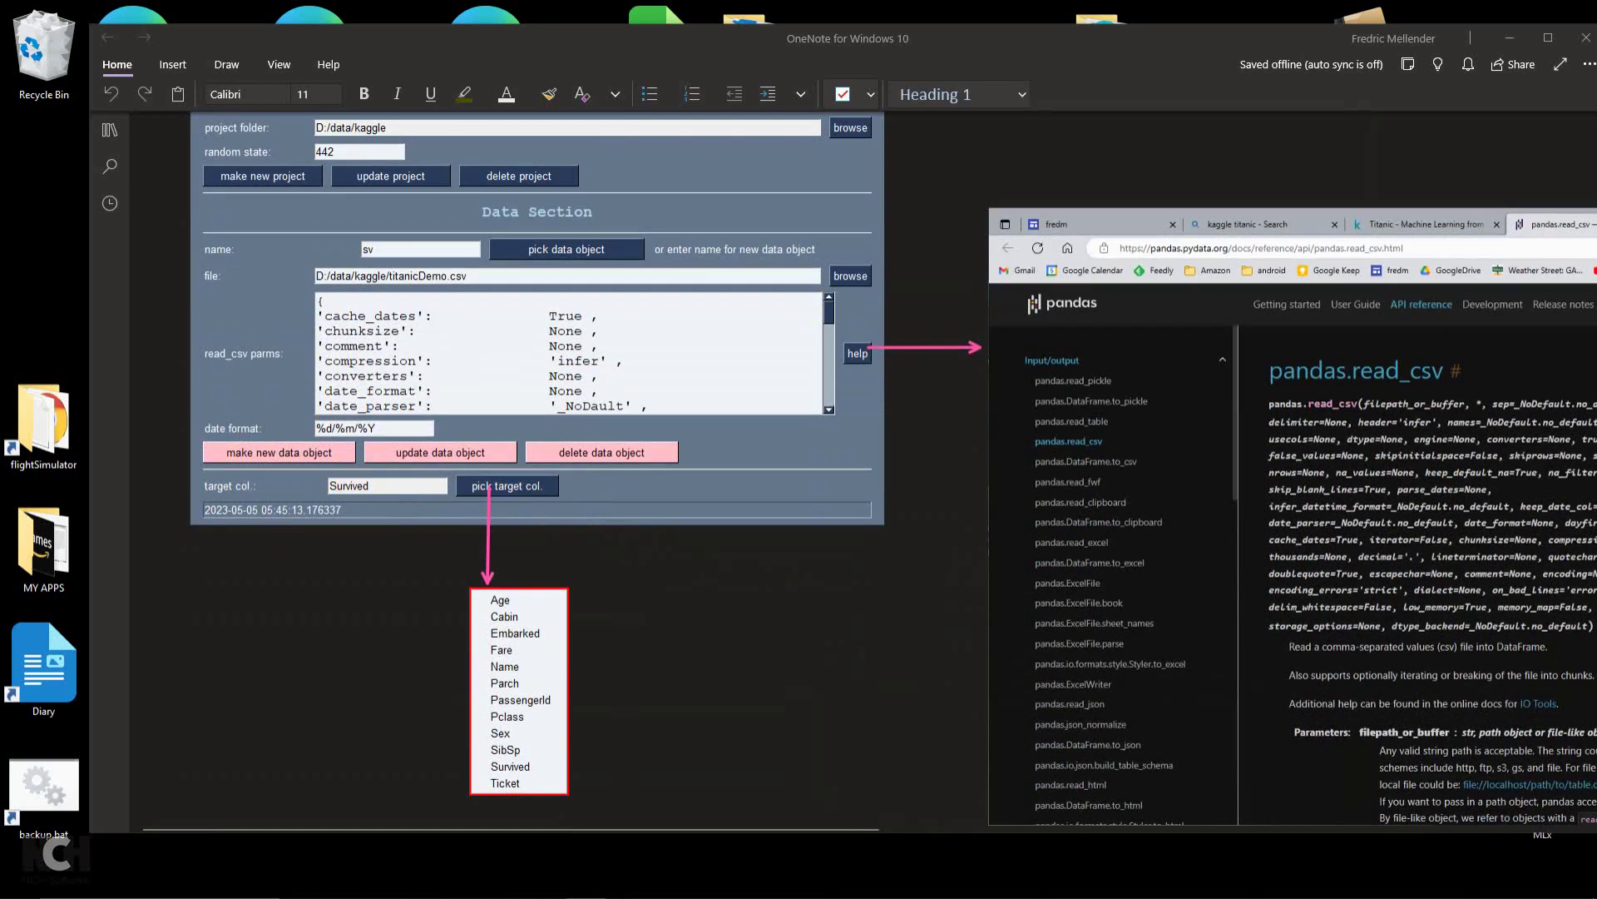
scroll(532, 483, up, 3)
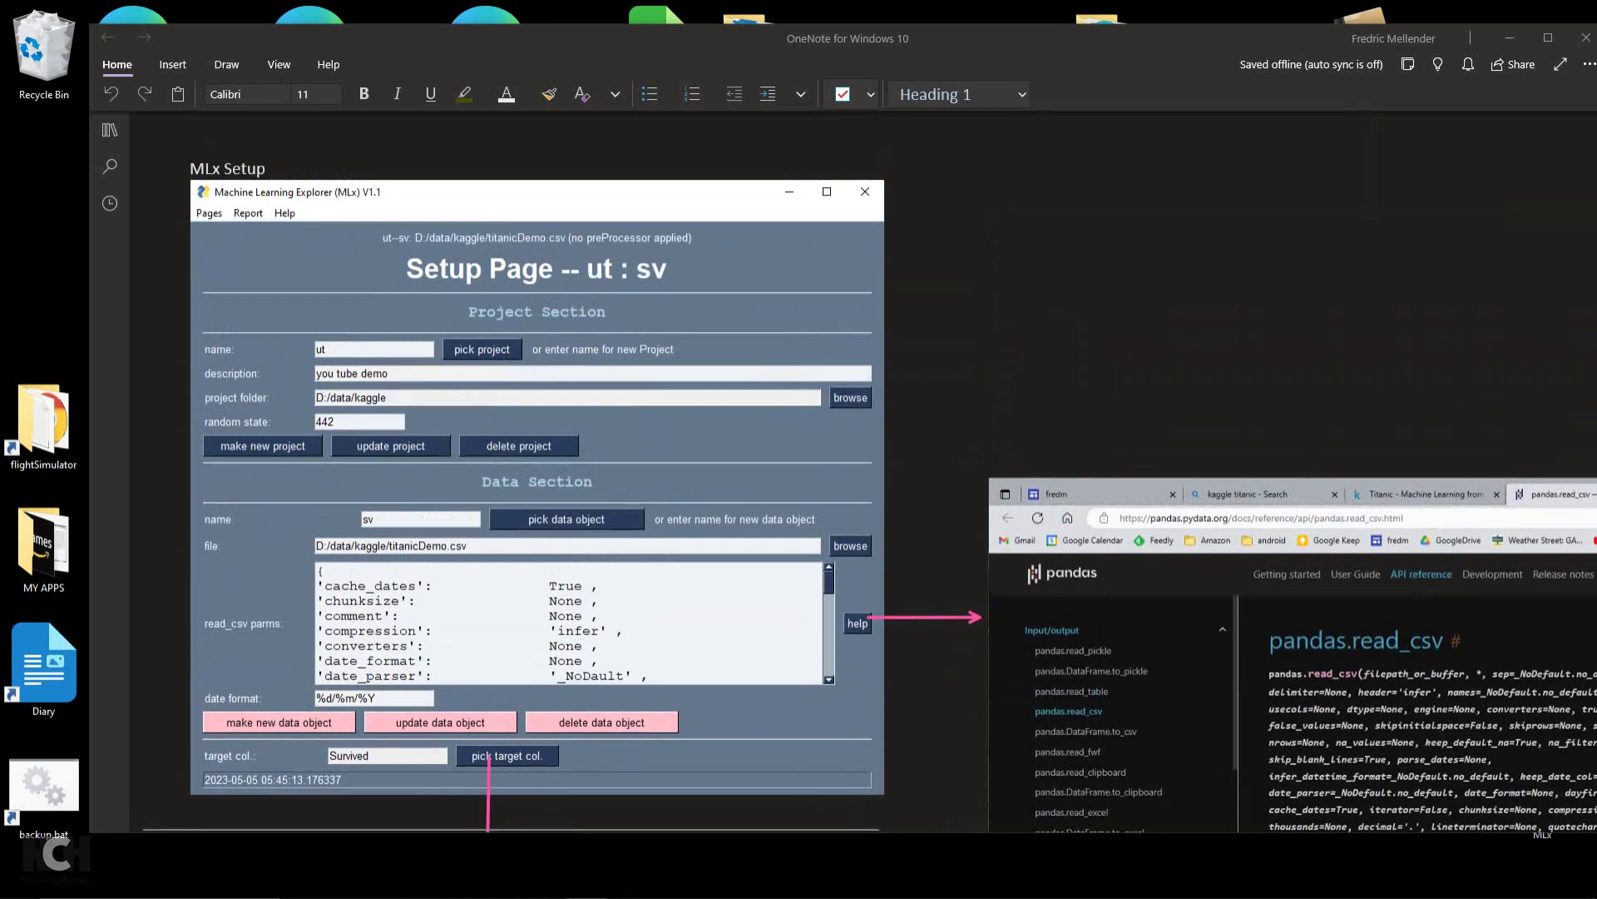
scroll(832, 482, down, 2)
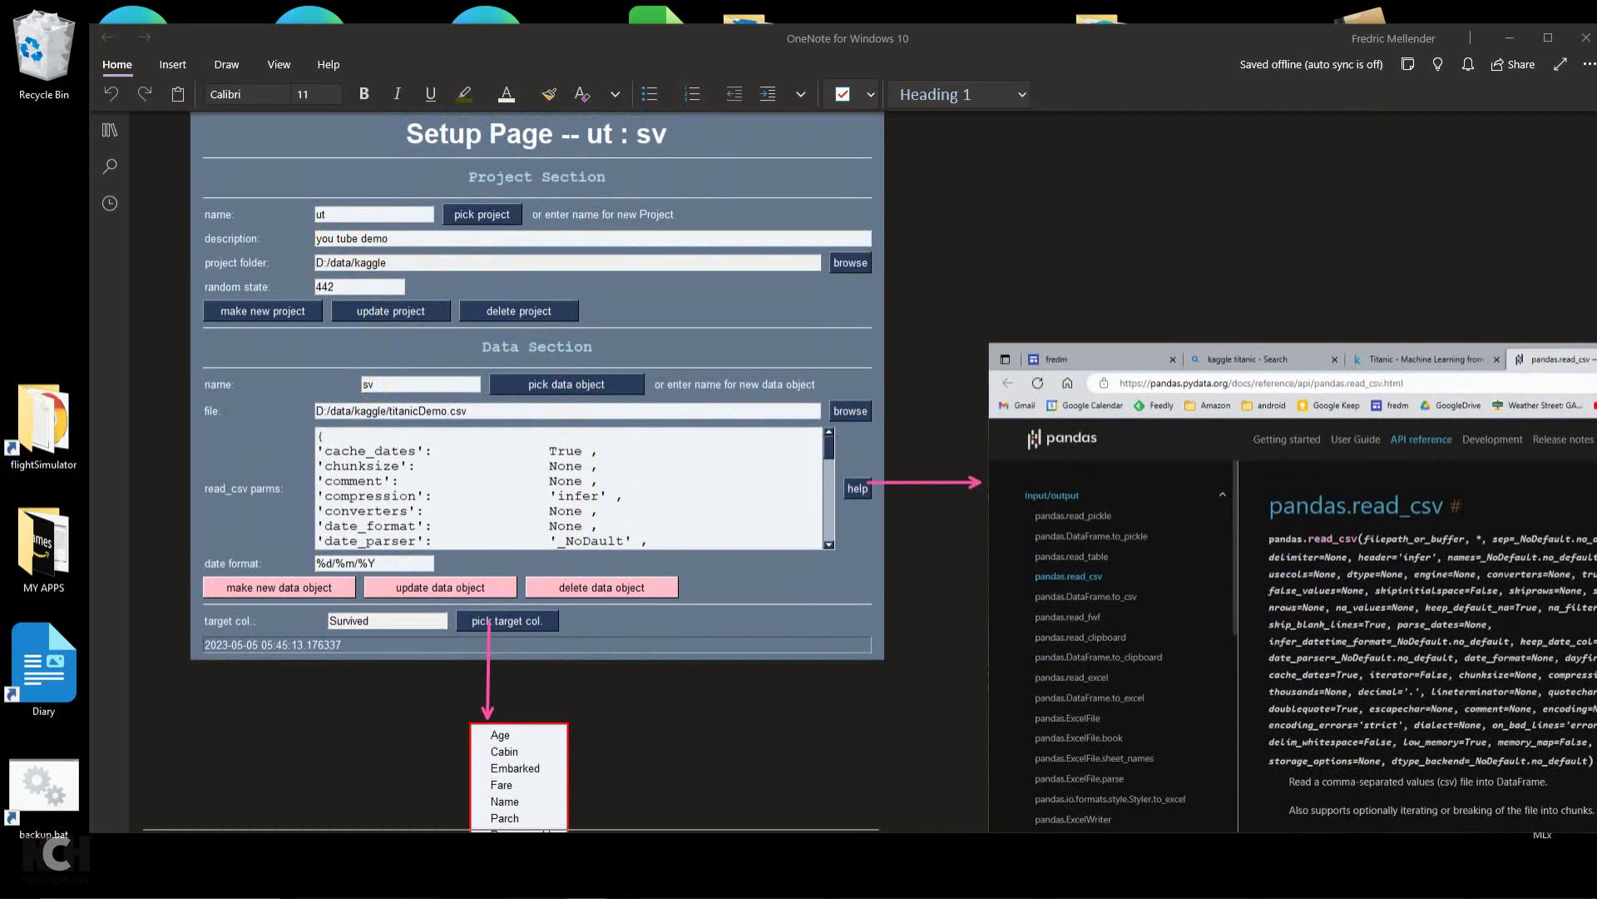
scroll(532, 466, down, 10)
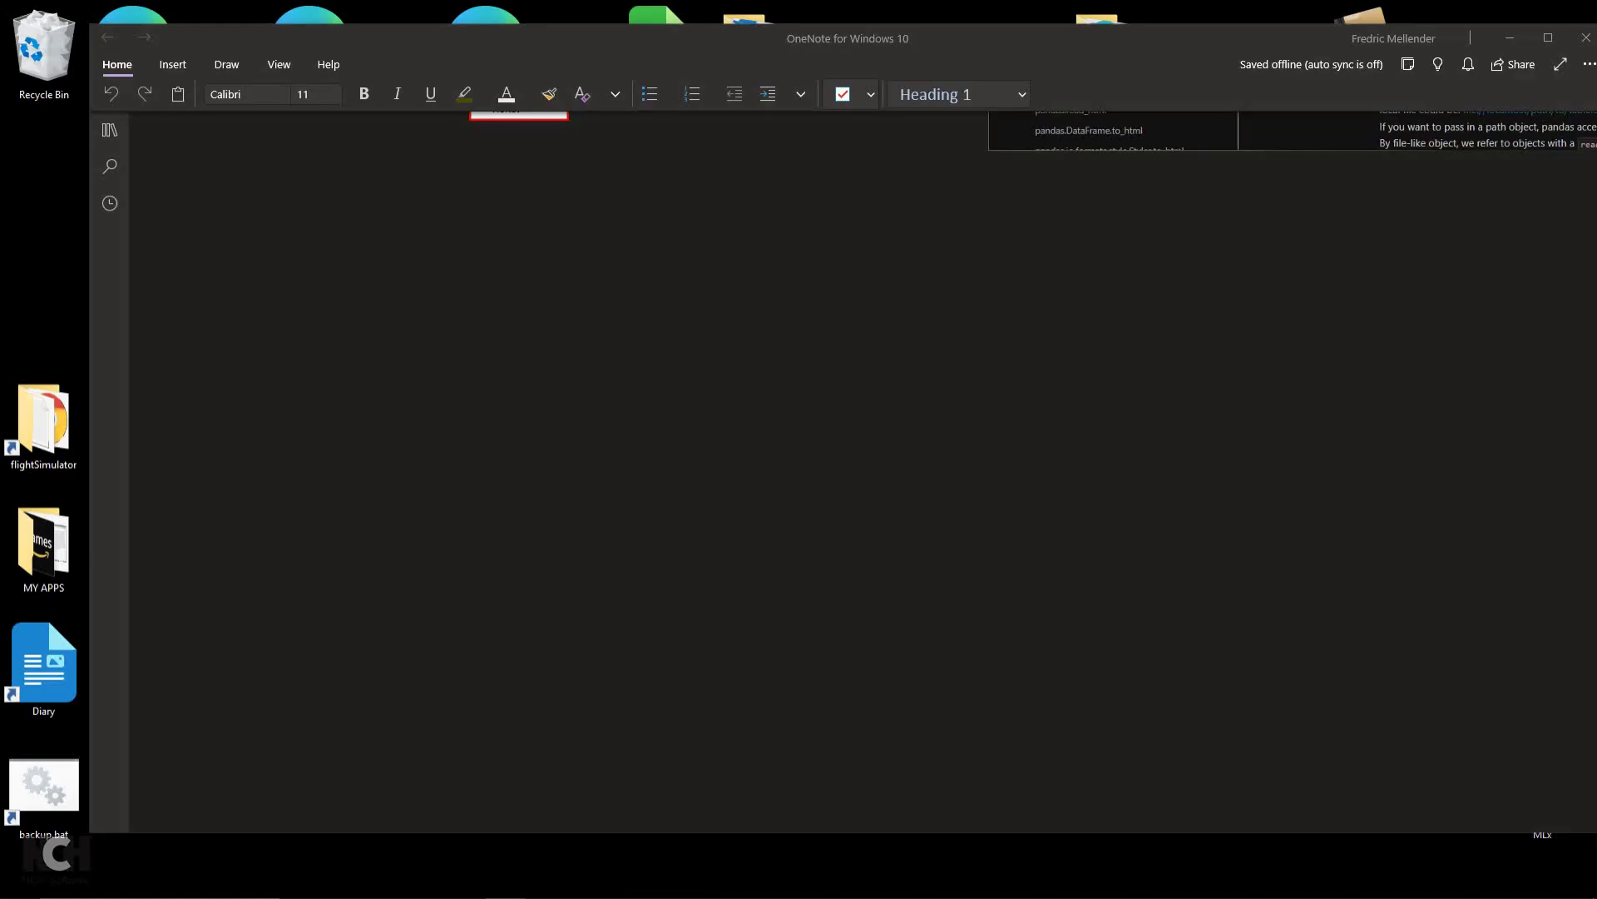
Switch to Machine Learning Explorer, reposition its window and open the Split page
key(alt+Tab)
drag(1284, 392, 797, 178)
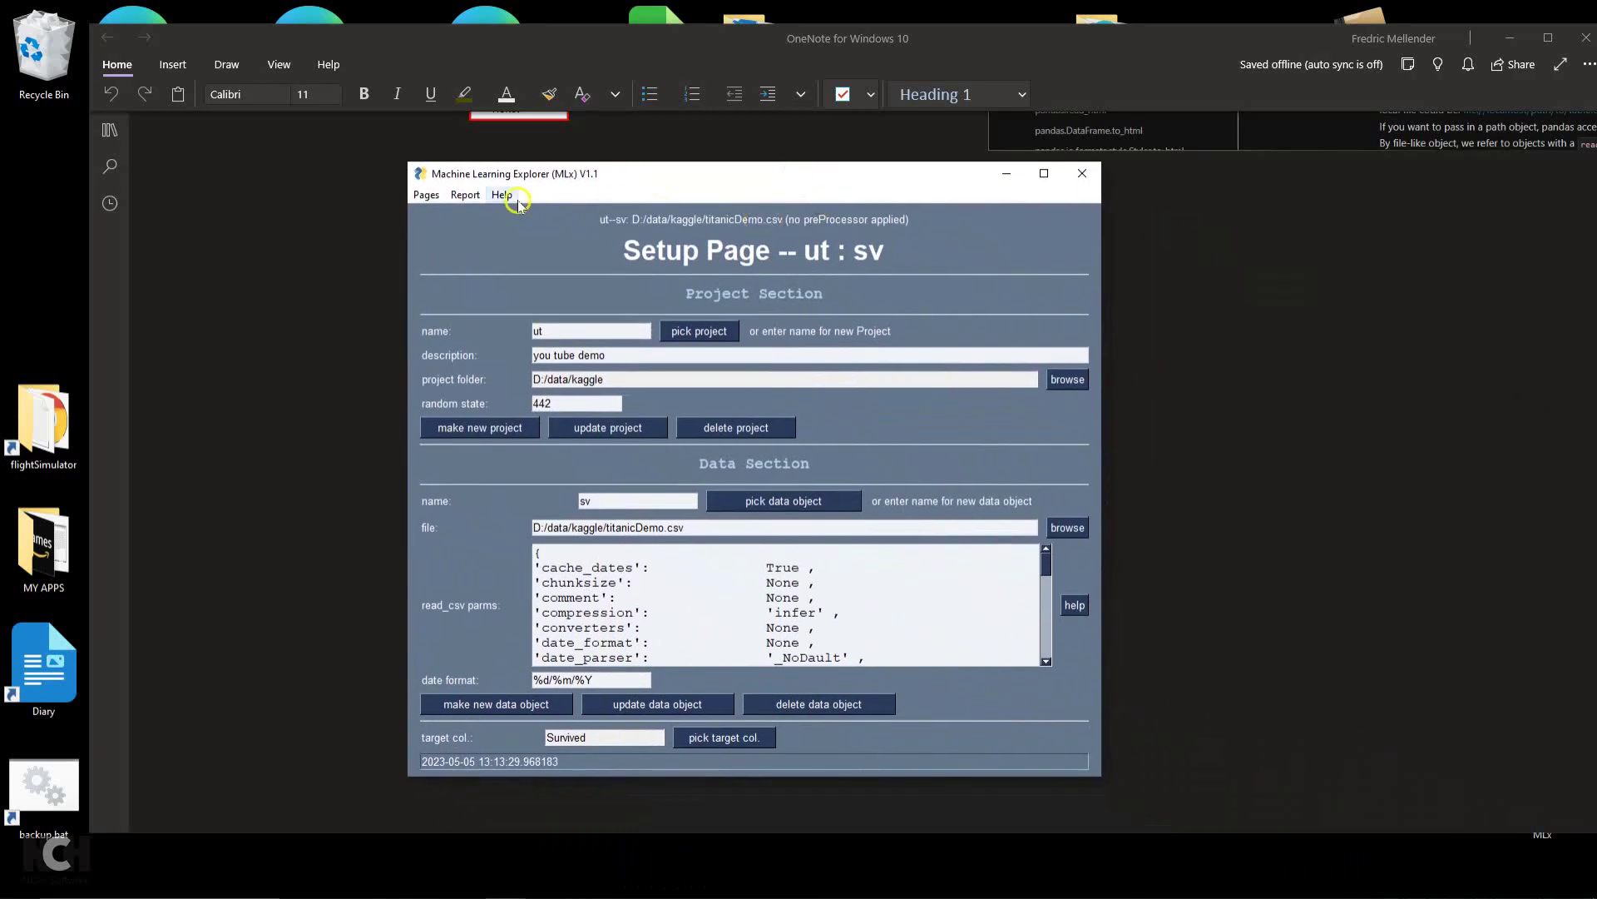
click(429, 196)
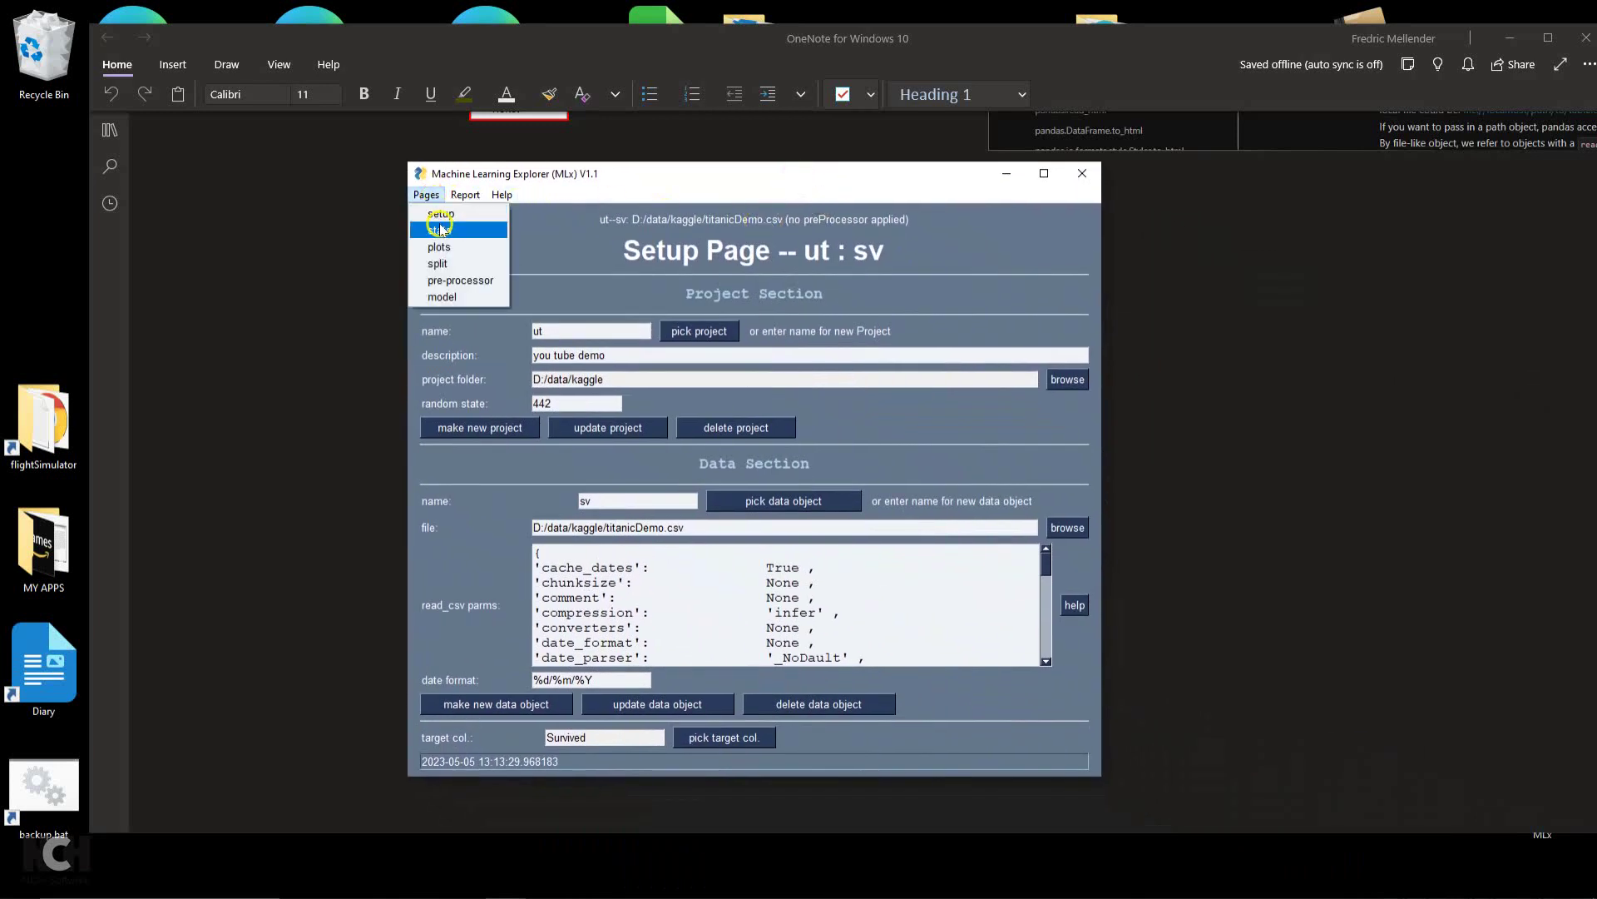
click(450, 266)
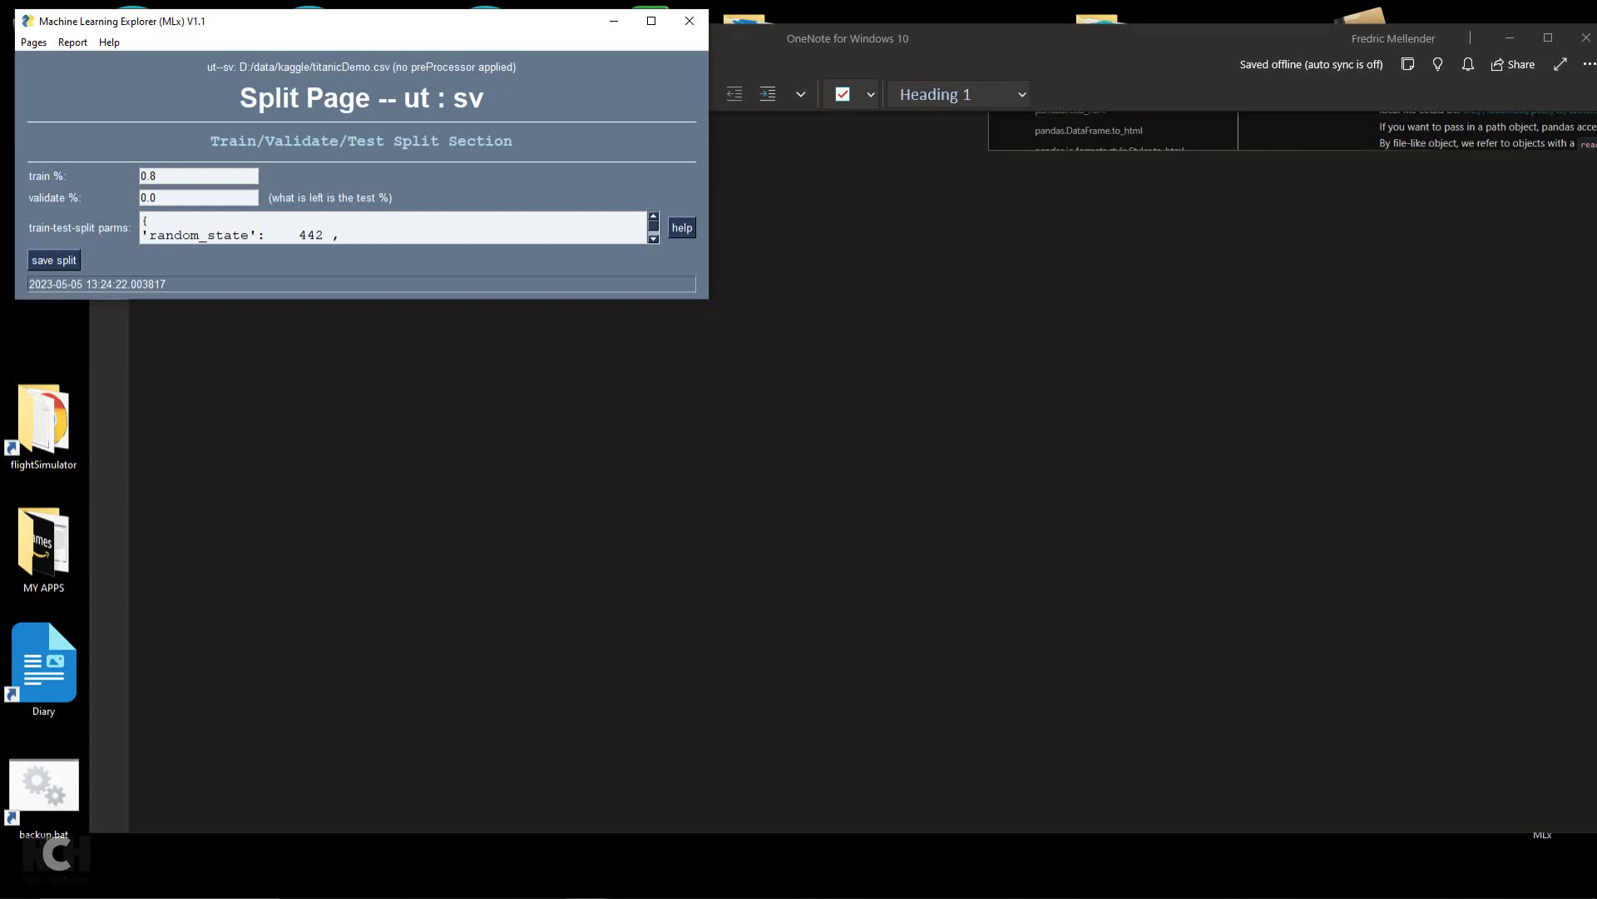
Examine the full list of train-test-split parameters on the Split page
click(1437, 517)
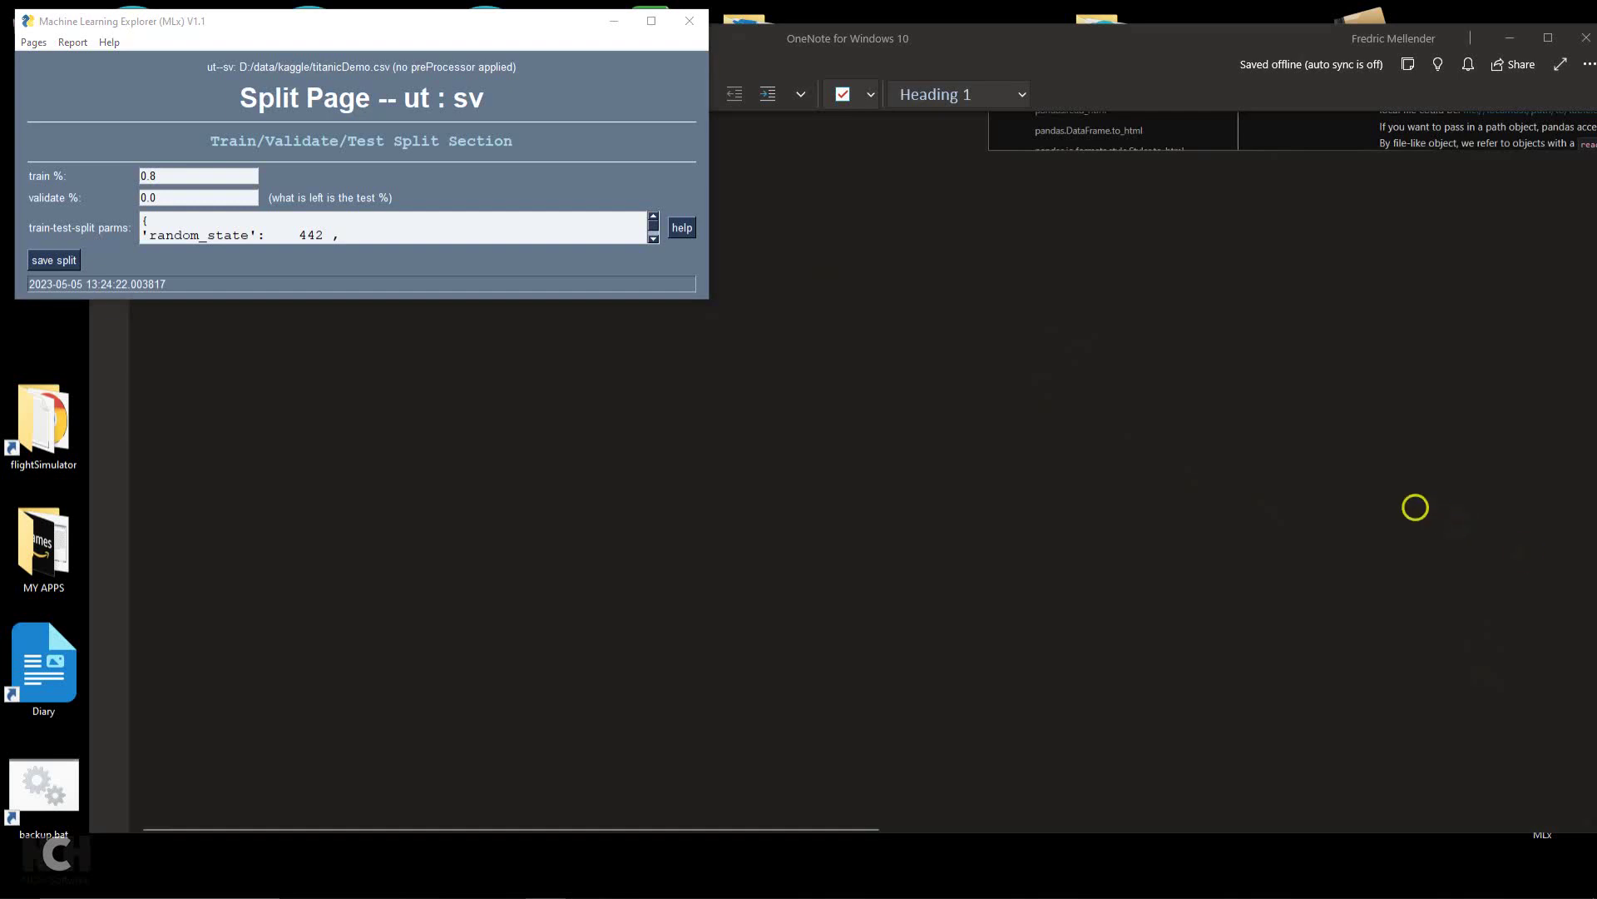
click(684, 230)
click(653, 240)
click(653, 240)
click(653, 240)
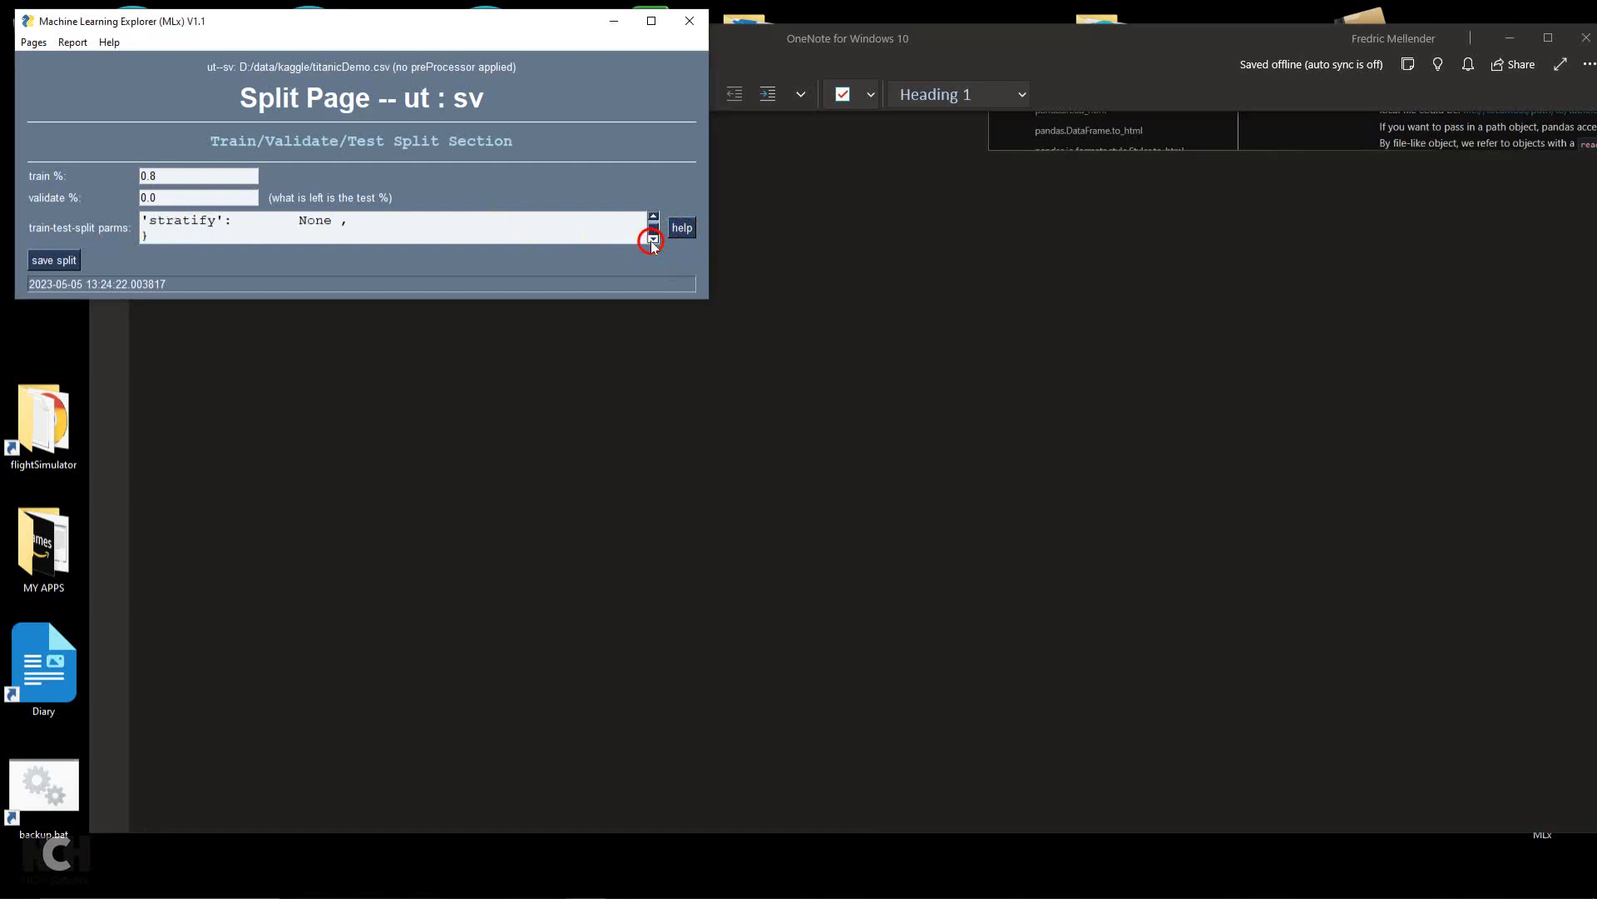
click(653, 218)
click(653, 218)
click(653, 218)
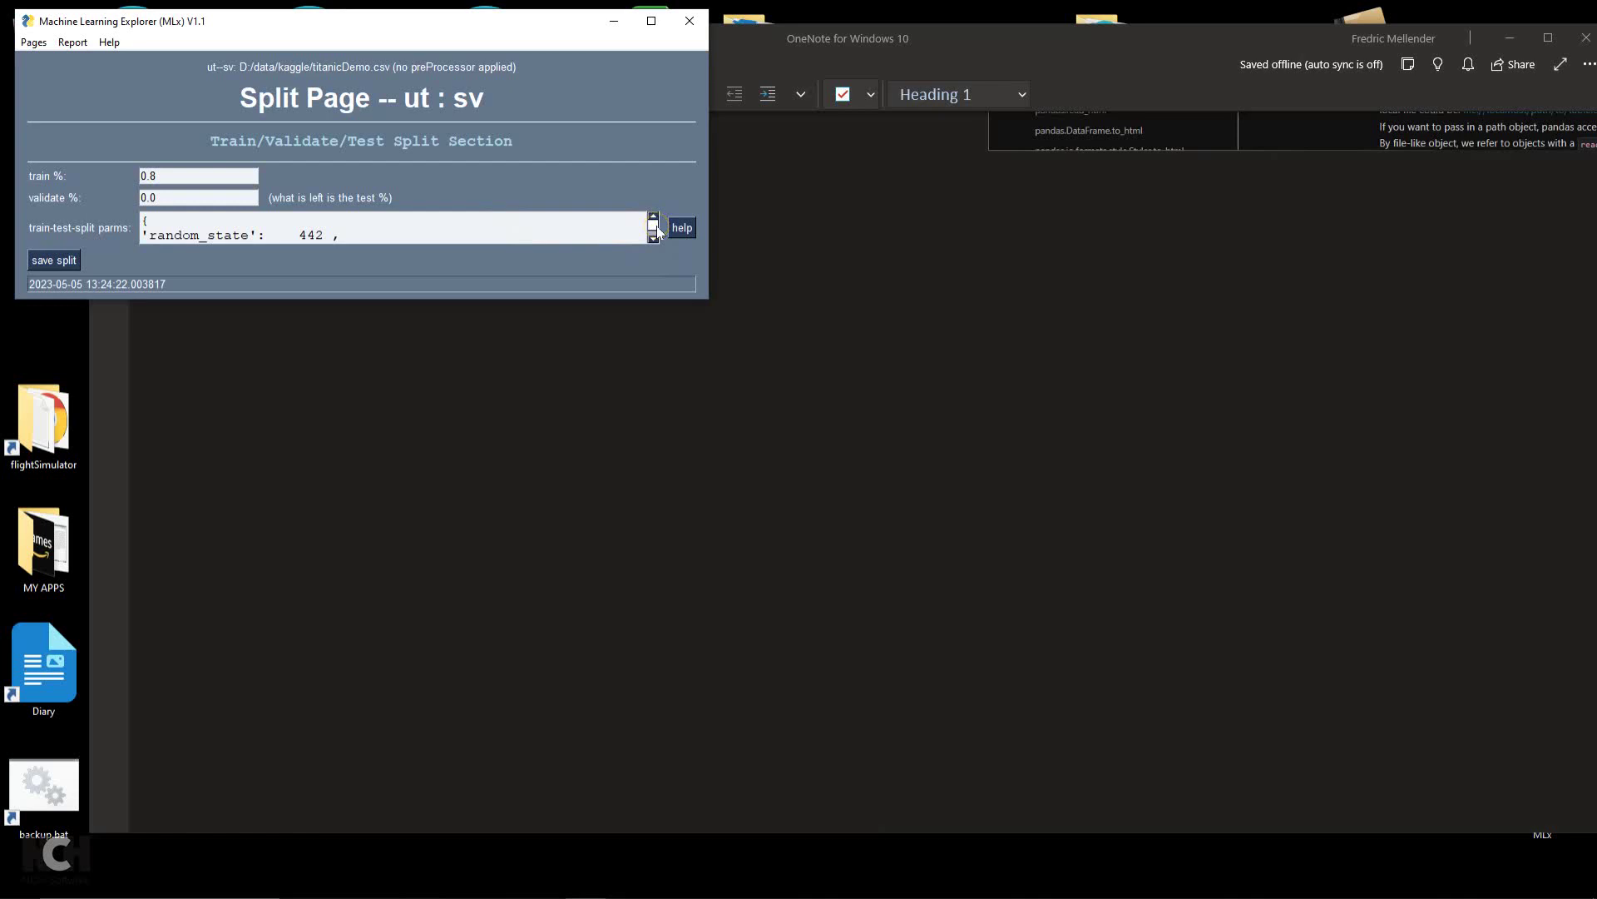
Set the validation share to 0.1, save the train/validate/test split and dismiss the project report
click(590, 237)
click(173, 198)
key(BackSpace)
text(1)
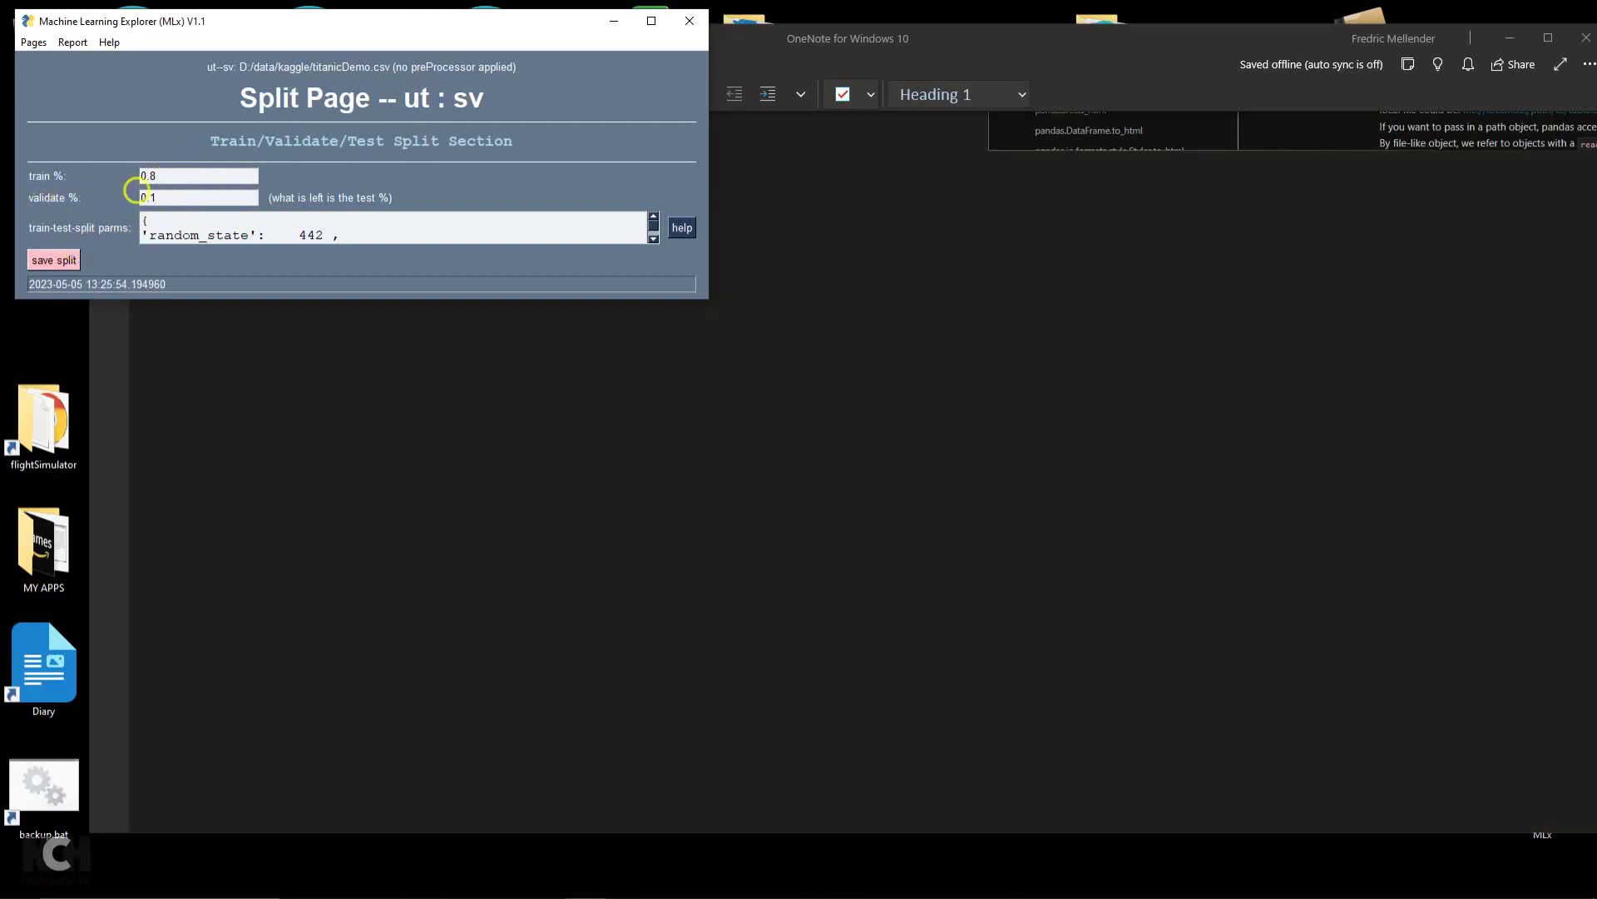
click(64, 261)
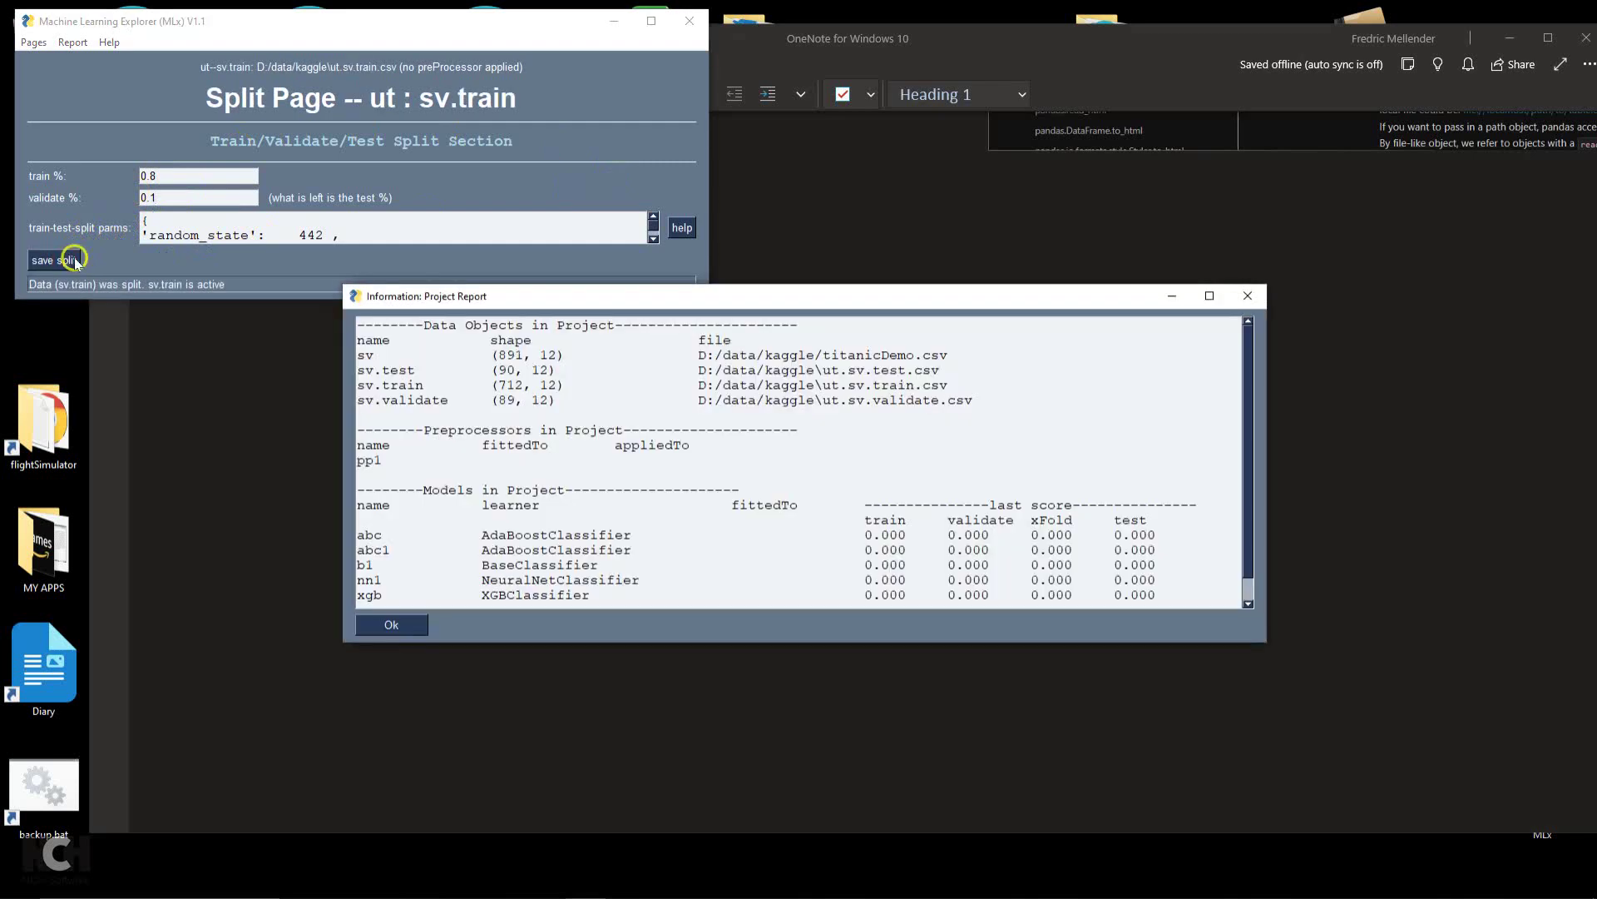
drag(627, 298, 529, 197)
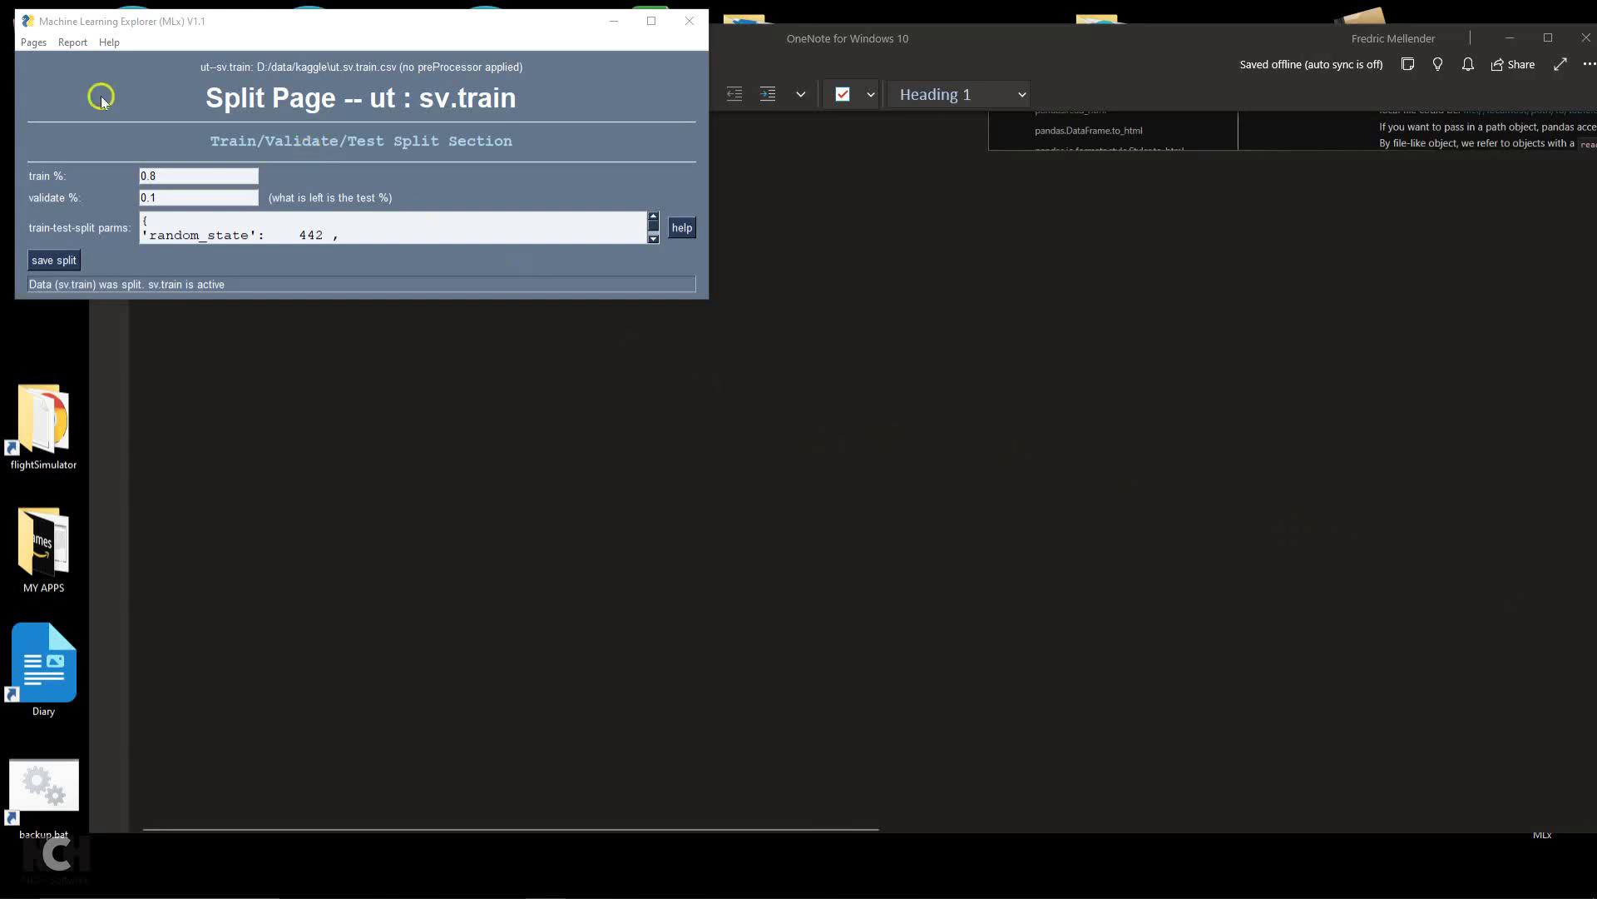
Open the Statistics page for the sv.train data
click(35, 44)
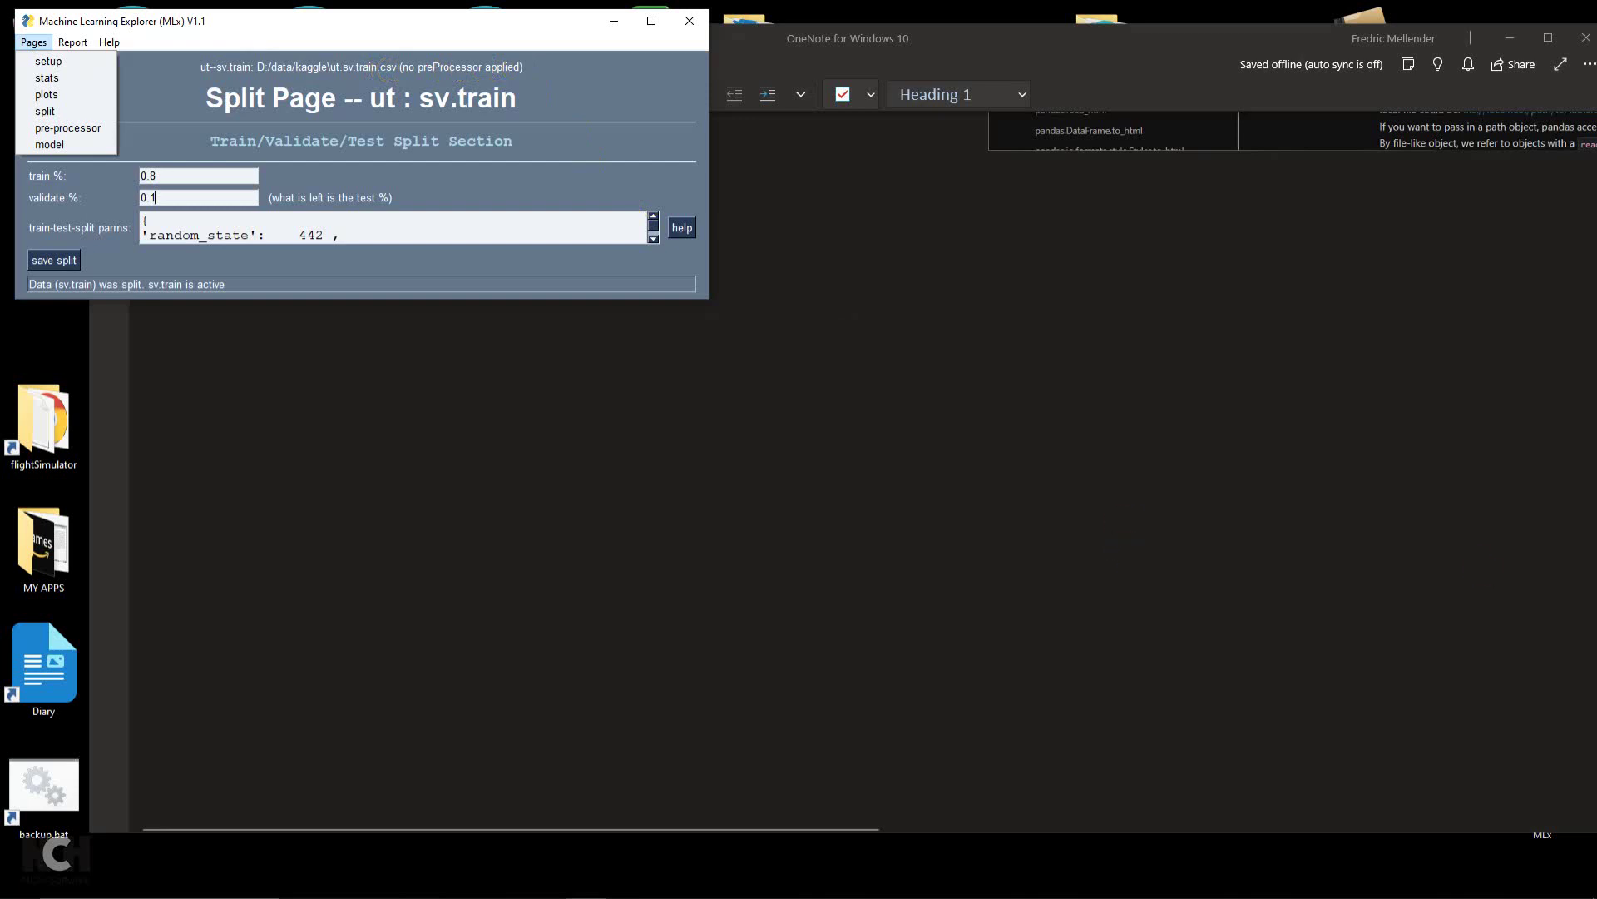
click(1295, 494)
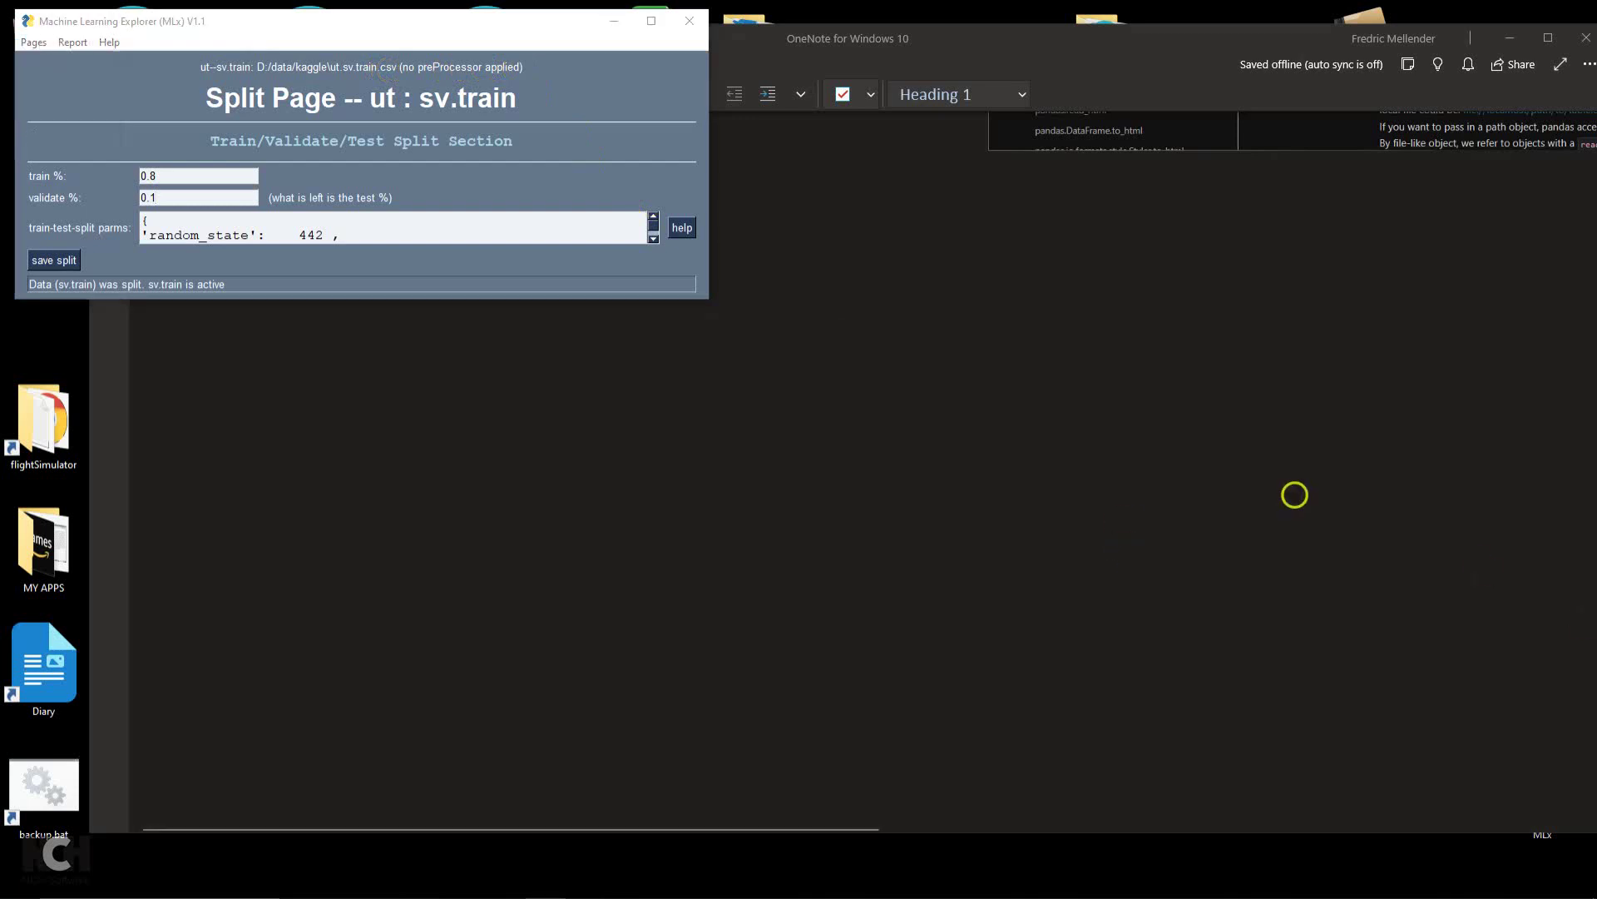
click(35, 42)
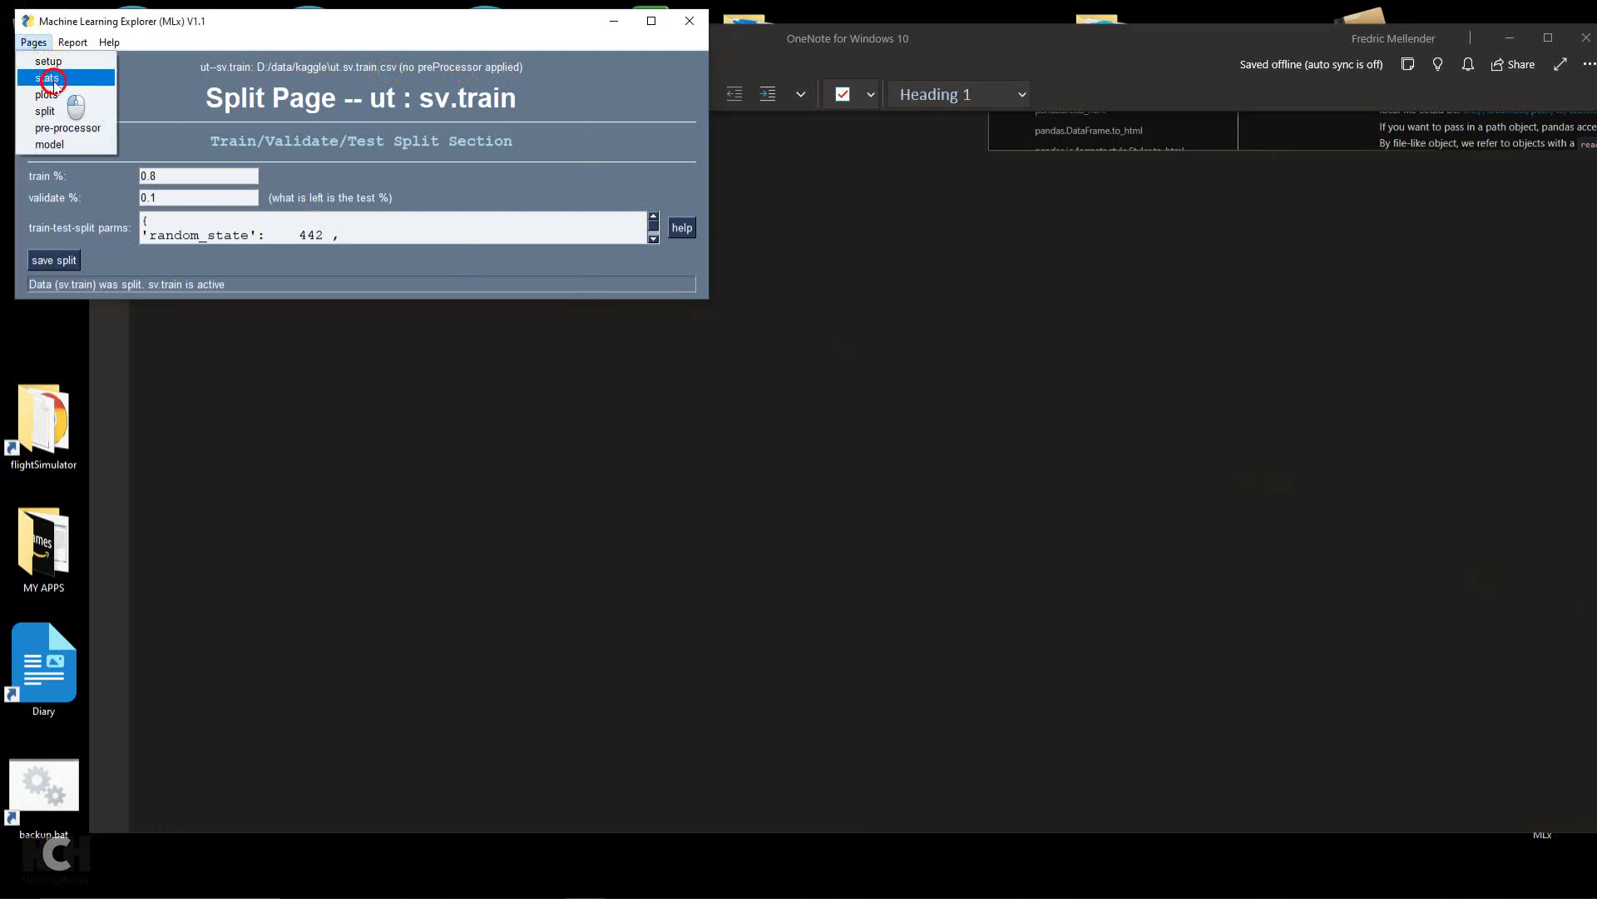
click(46, 77)
click(522, 238)
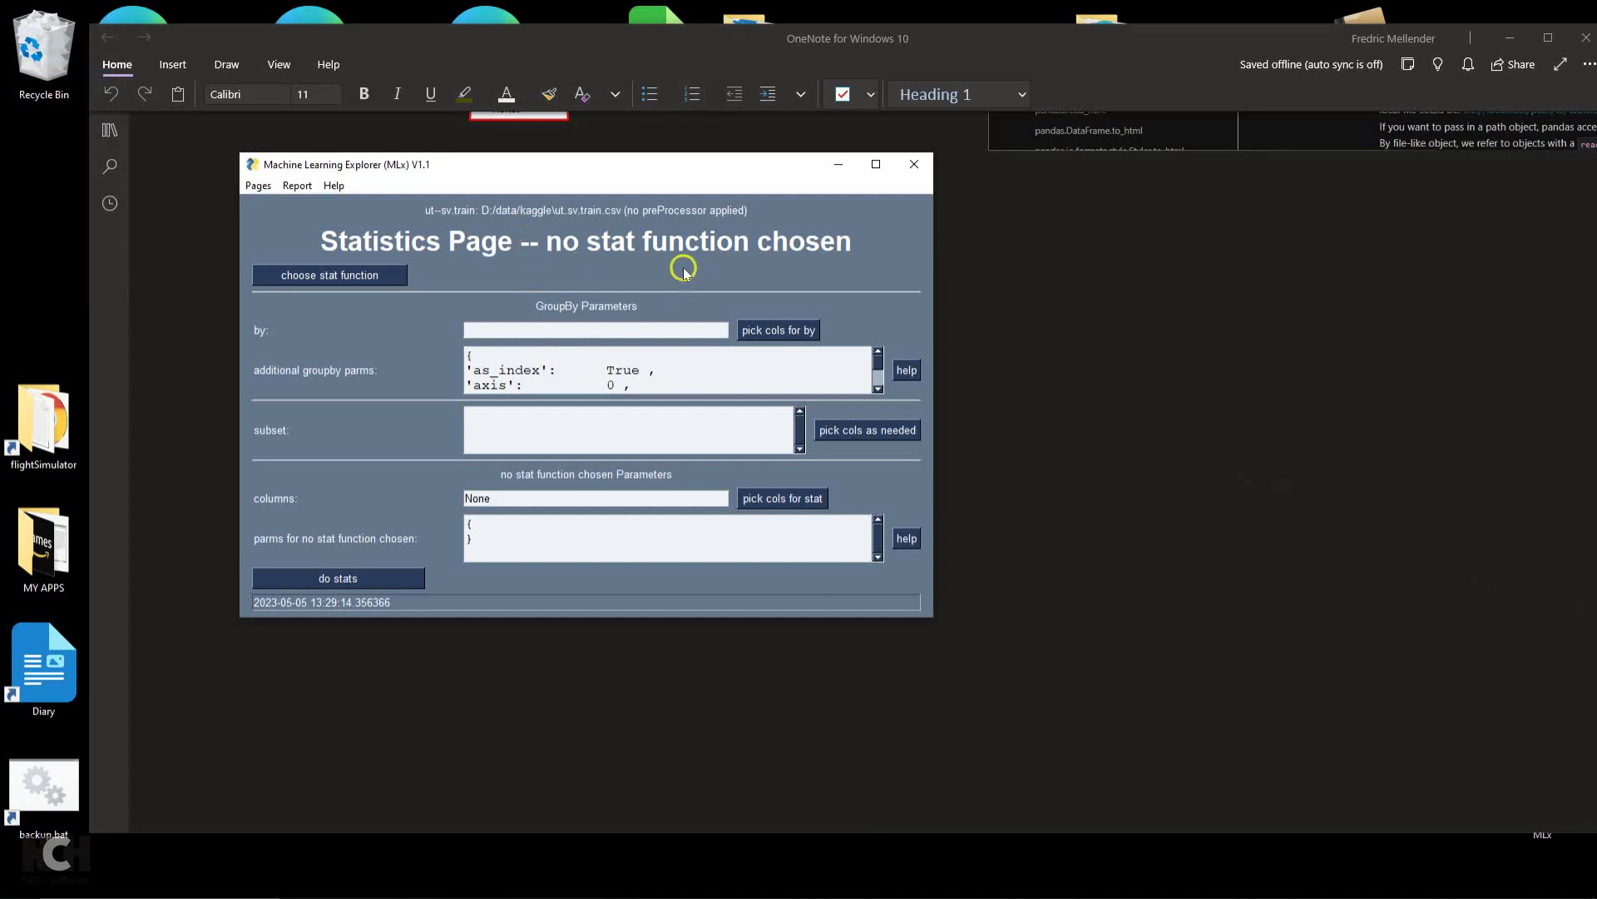
Compute the mean of the Survived column in the training data and close the result
click(359, 277)
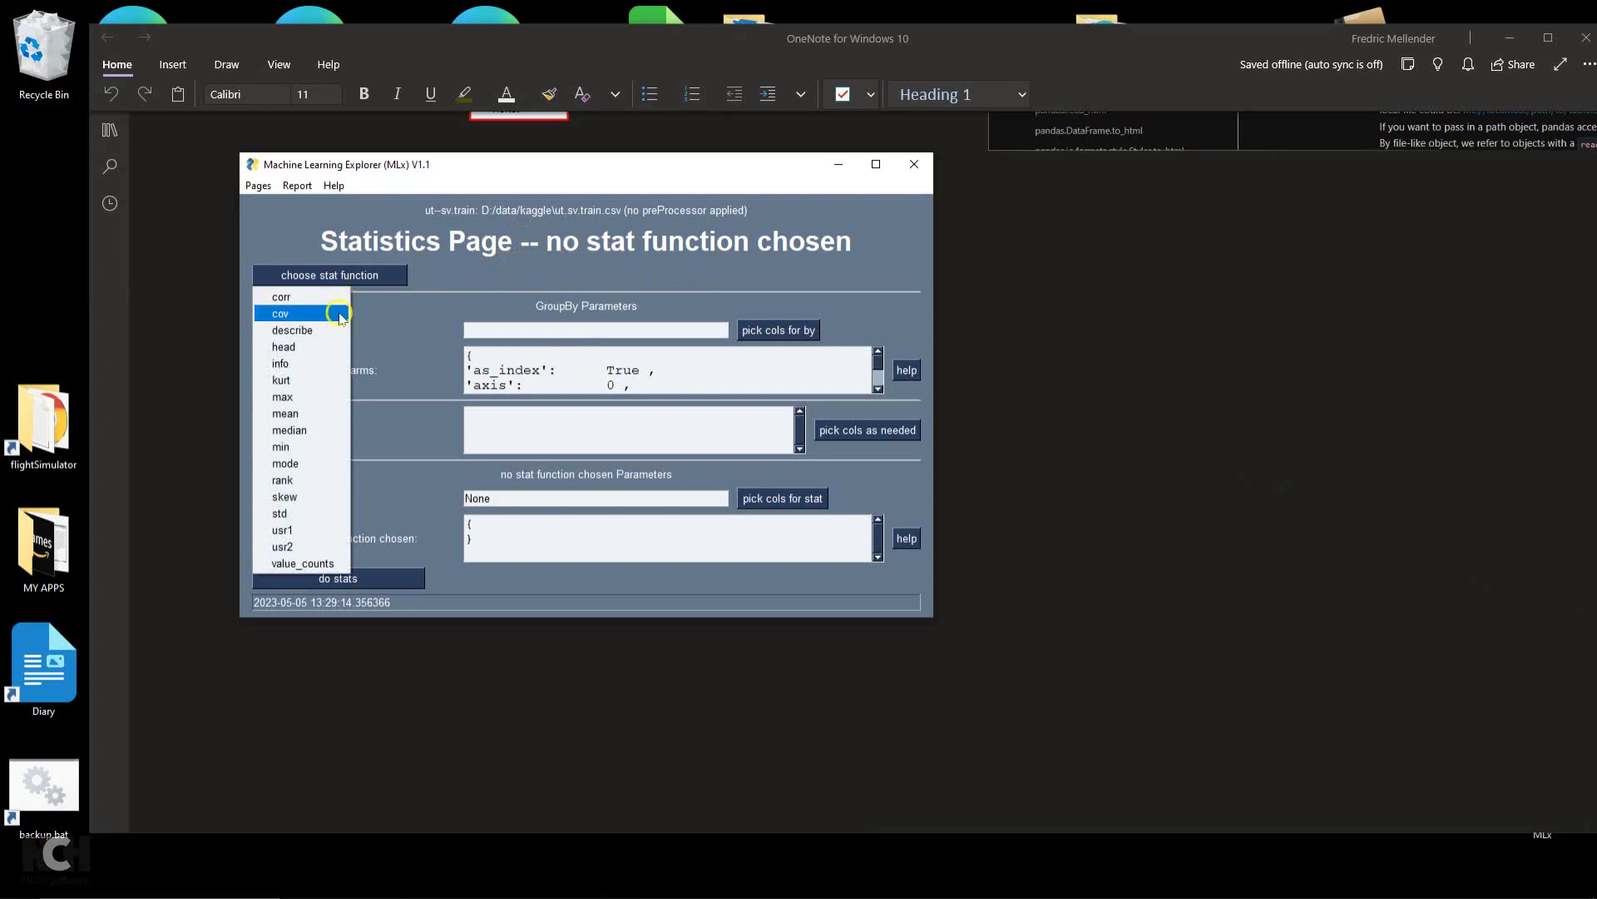
click(299, 405)
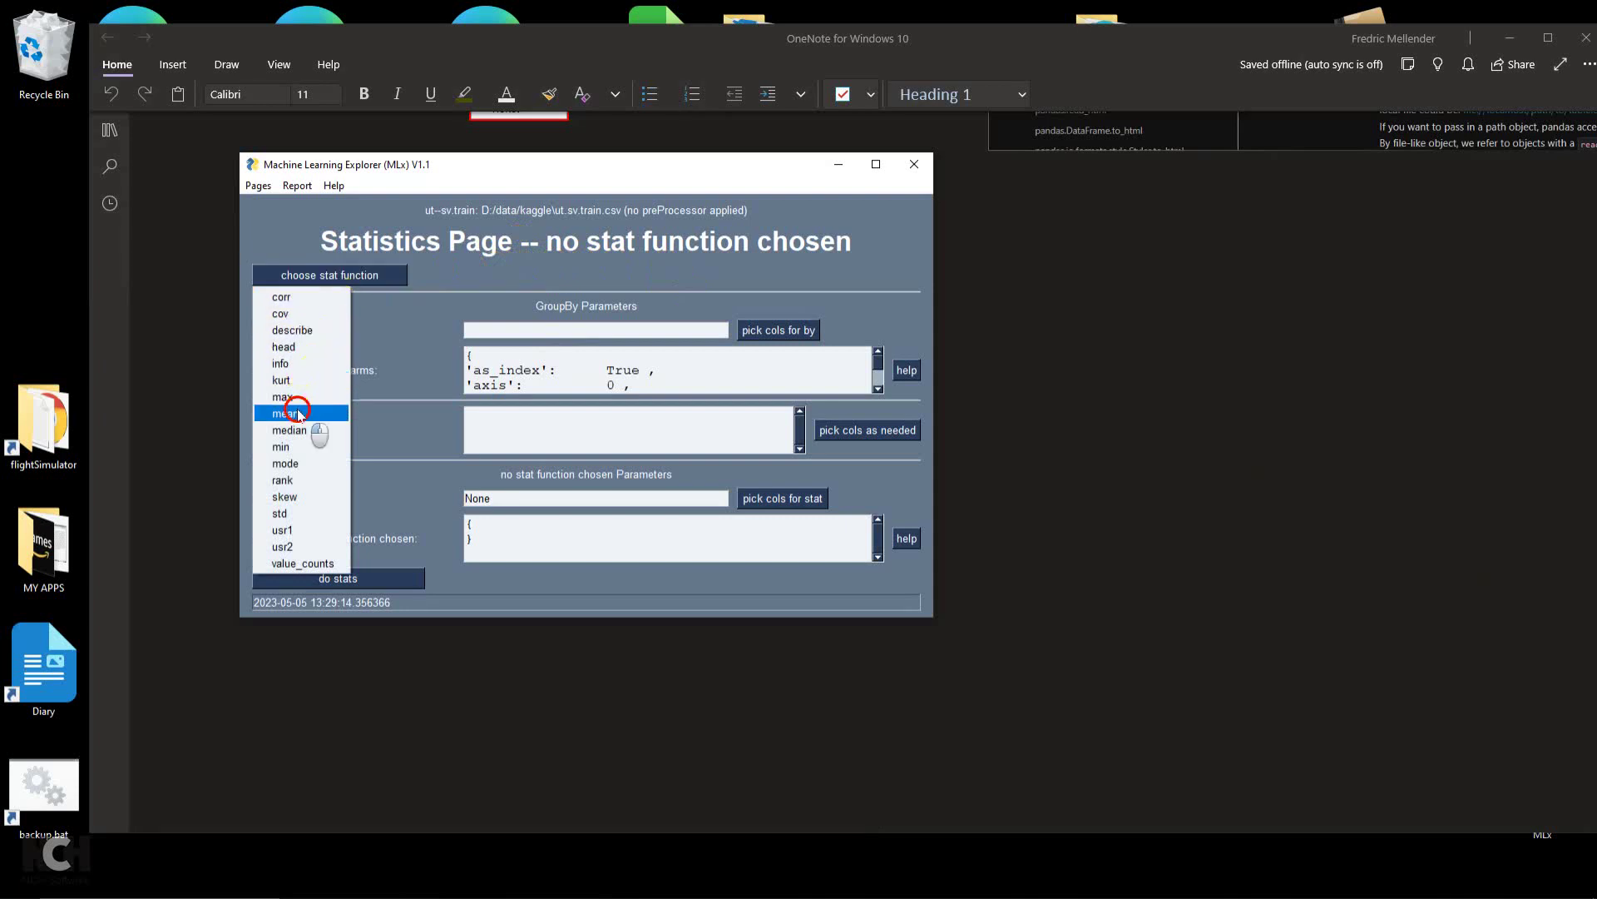
click(298, 412)
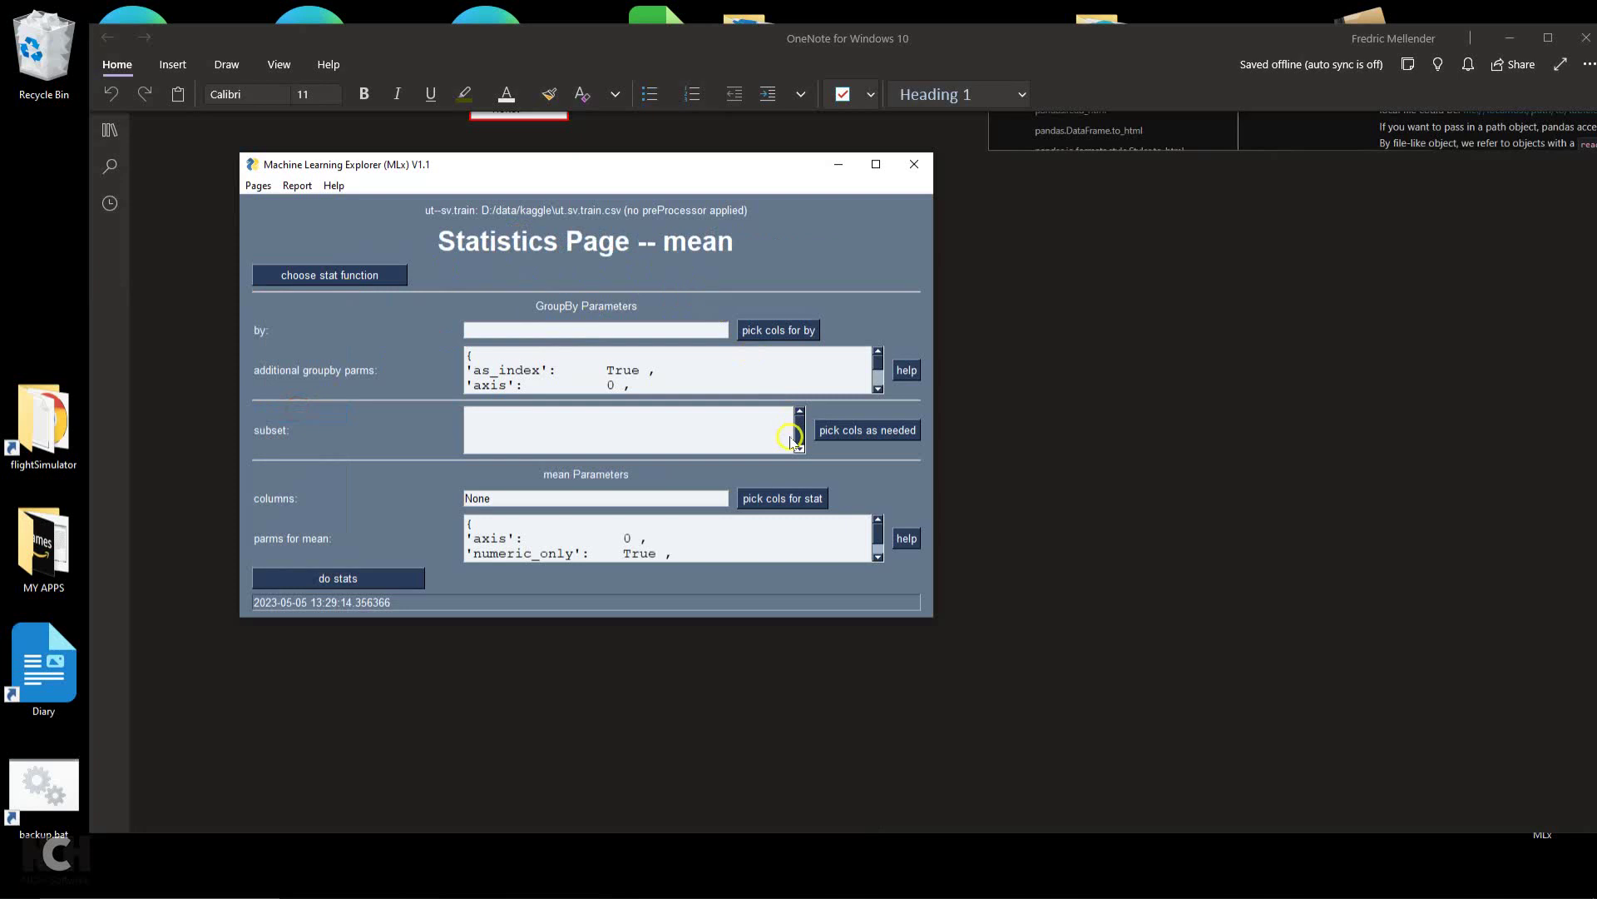
click(789, 500)
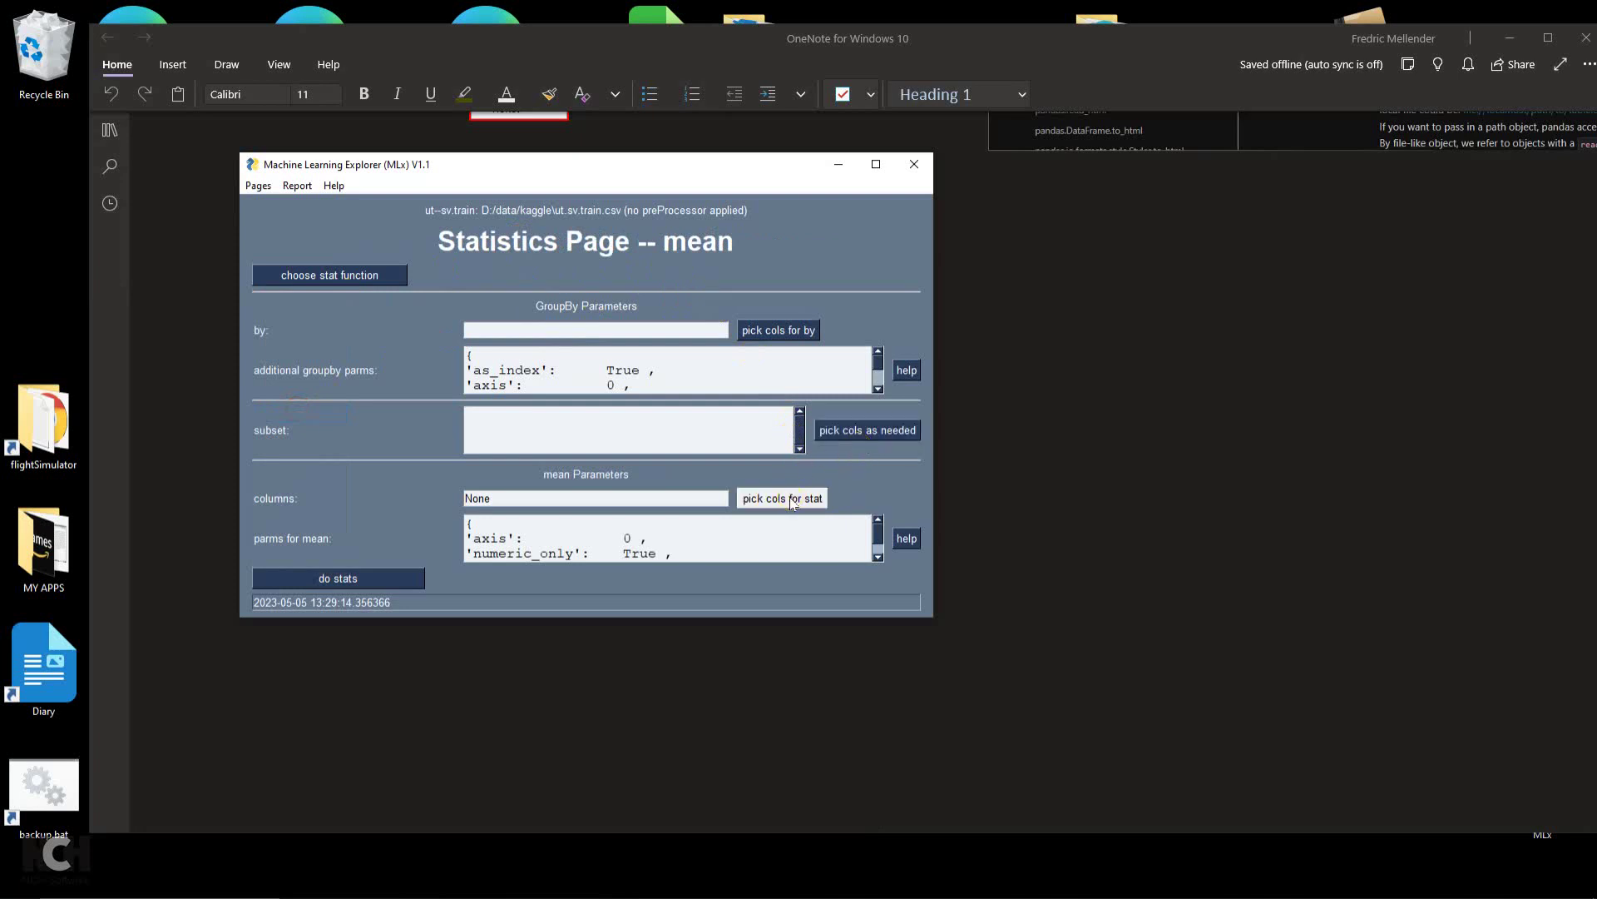
click(792, 501)
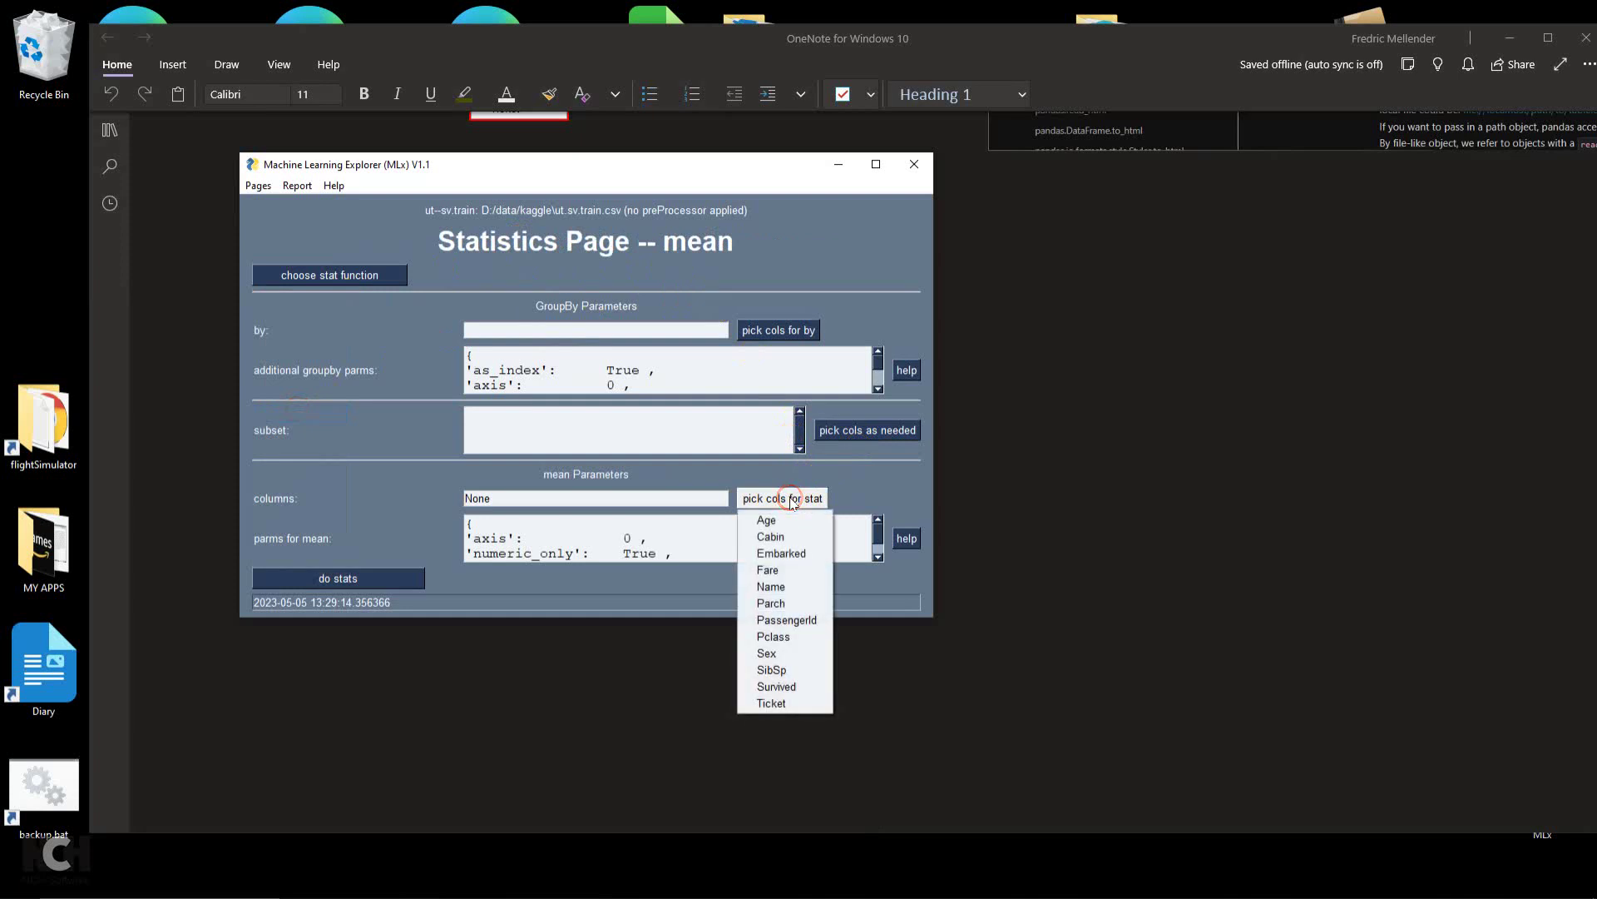
click(780, 690)
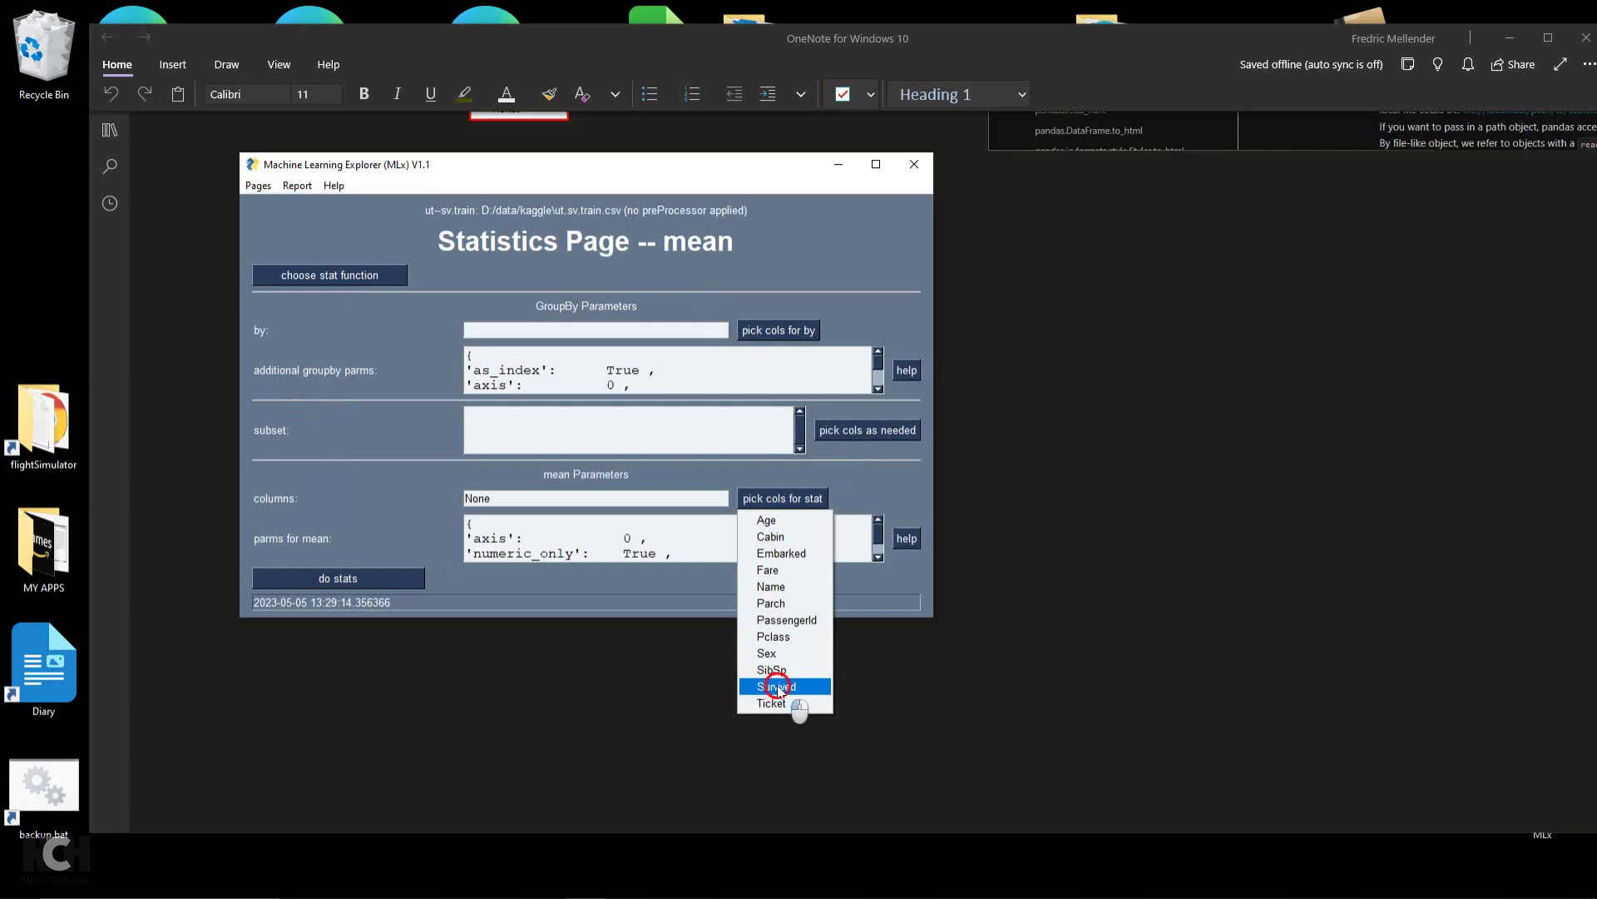
click(312, 287)
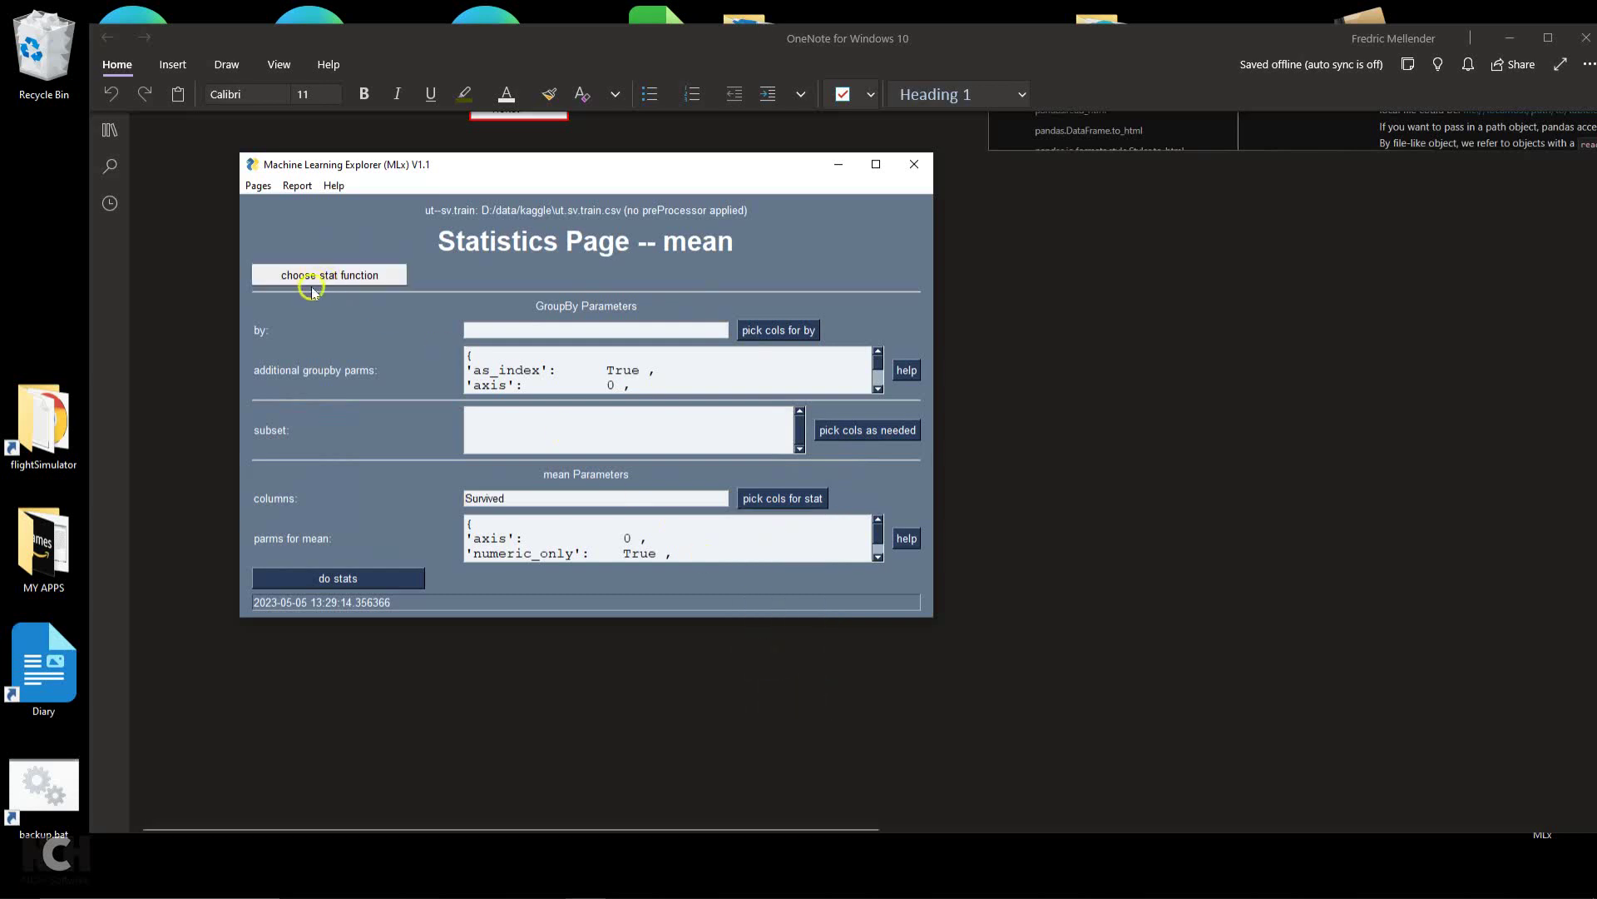
click(341, 578)
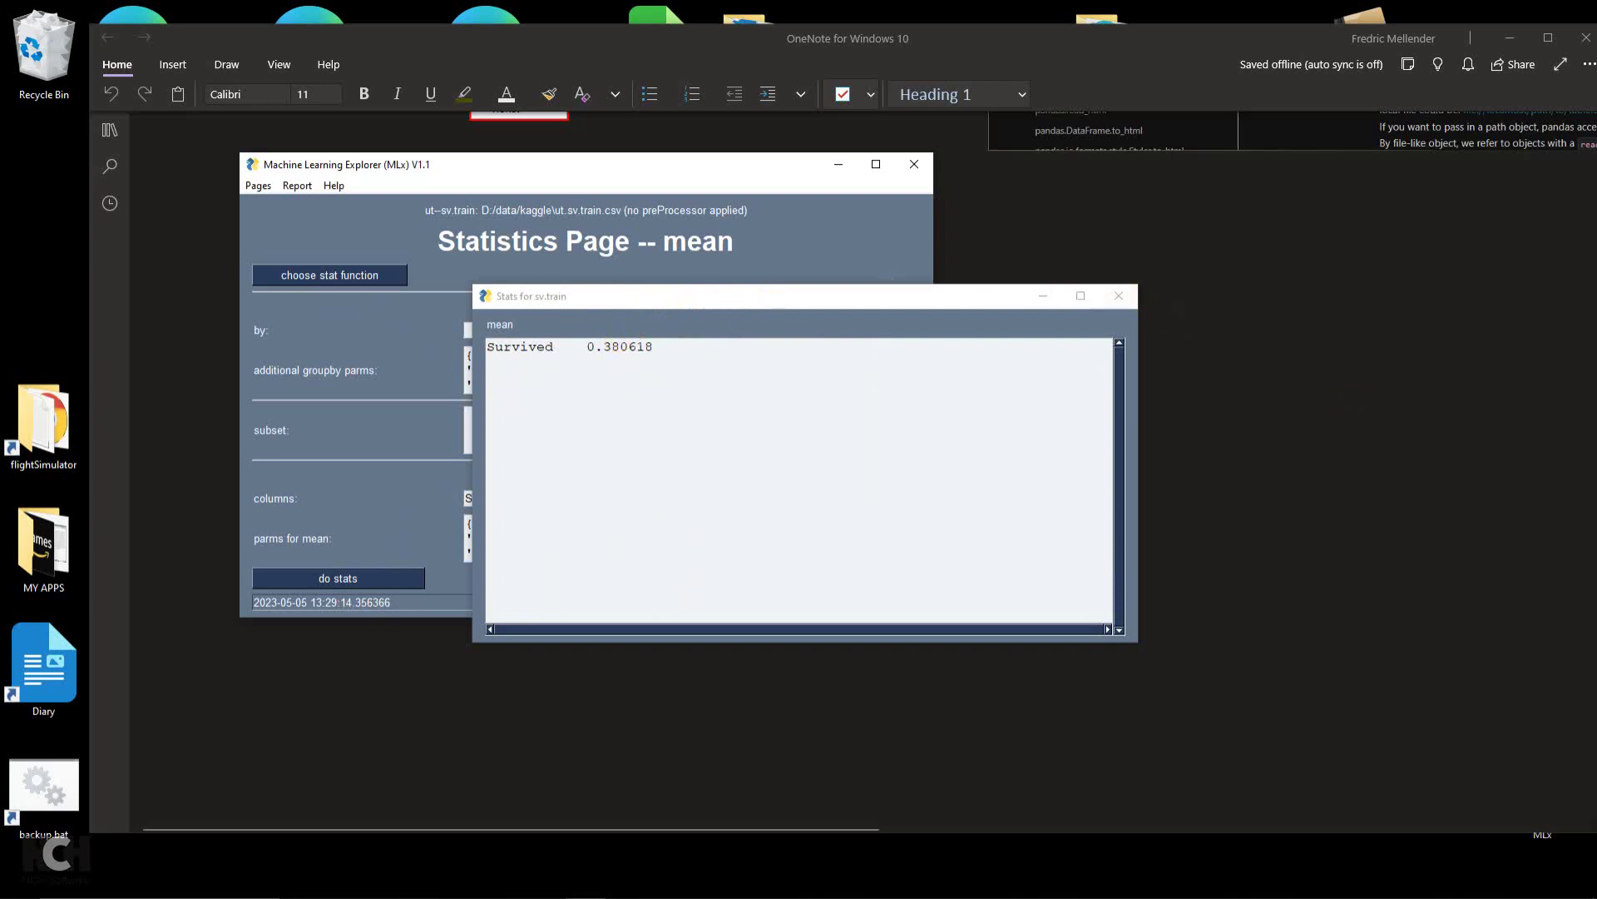
key(alt+F4)
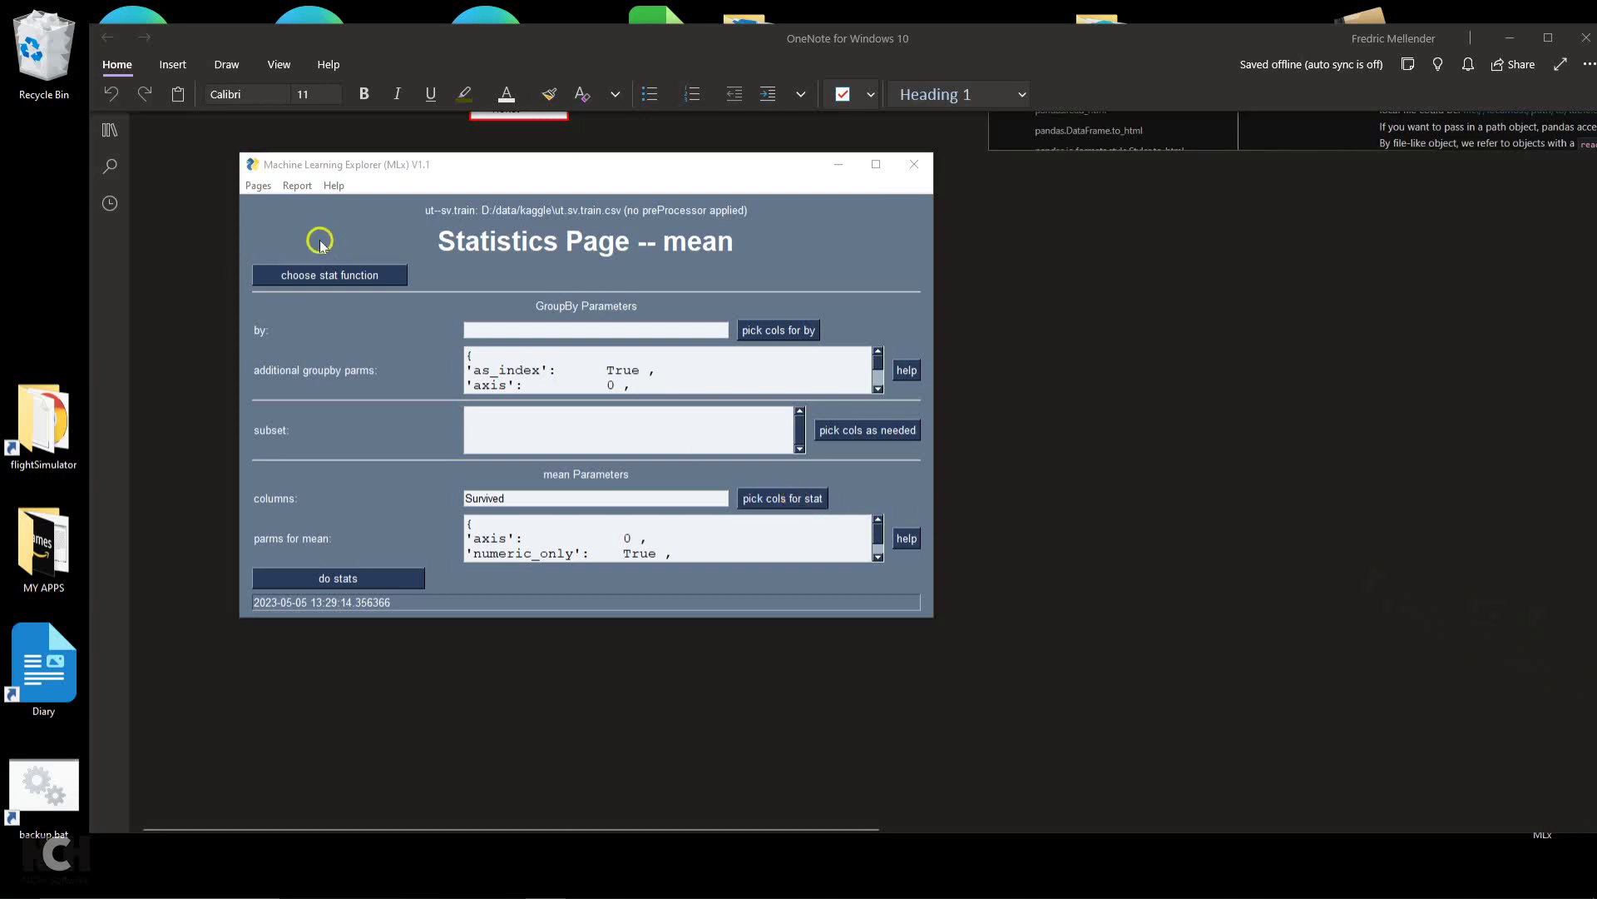
click(331, 271)
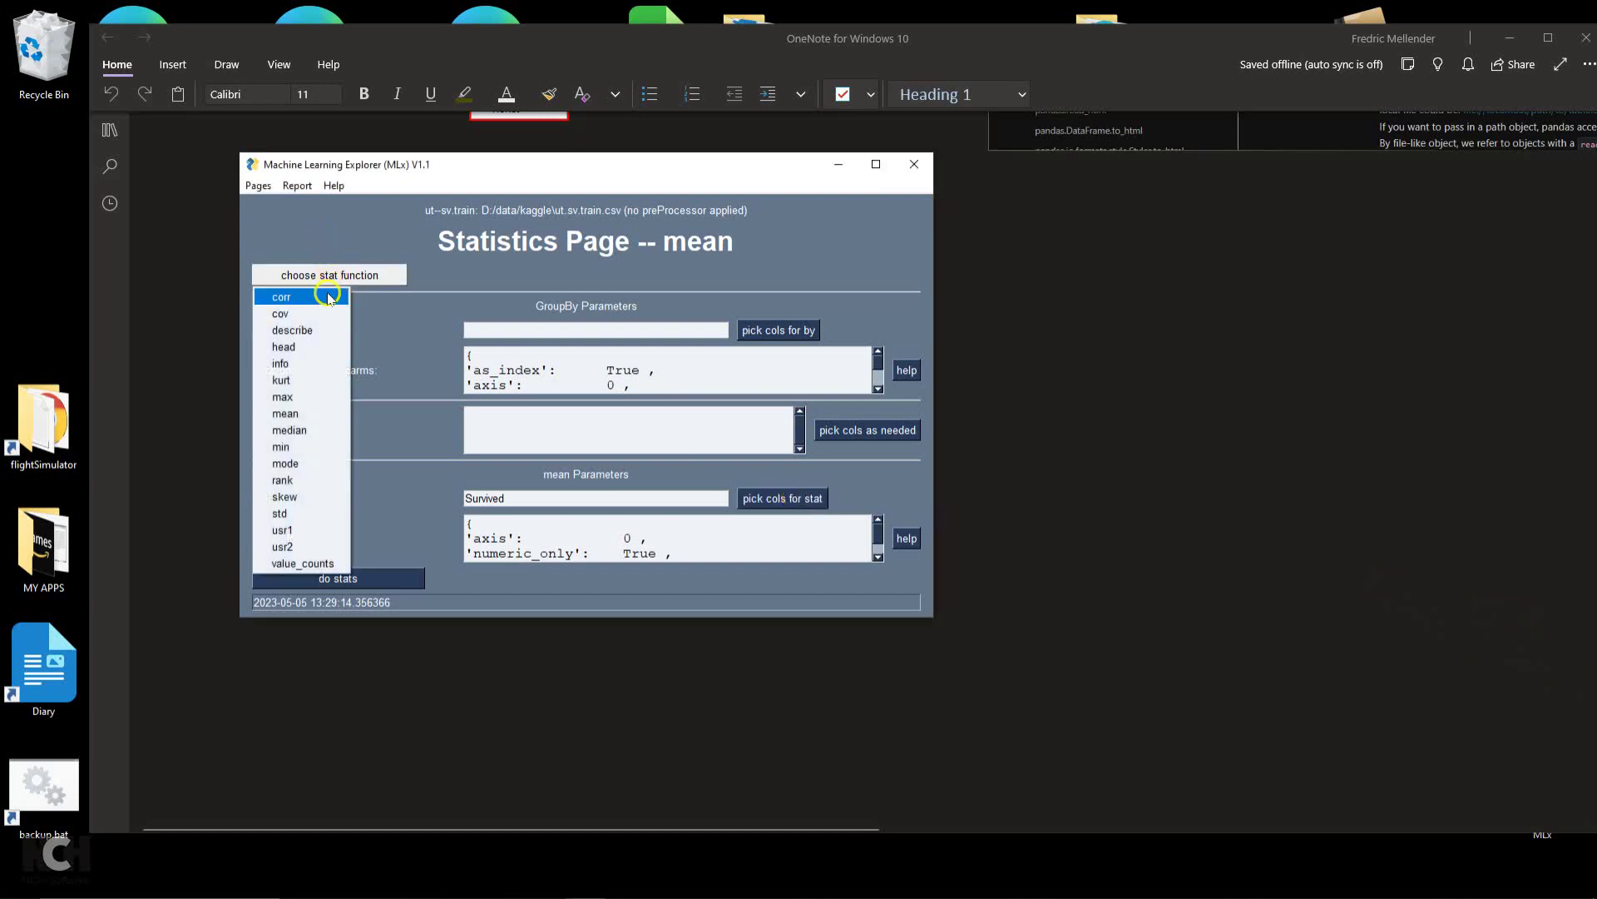
click(301, 347)
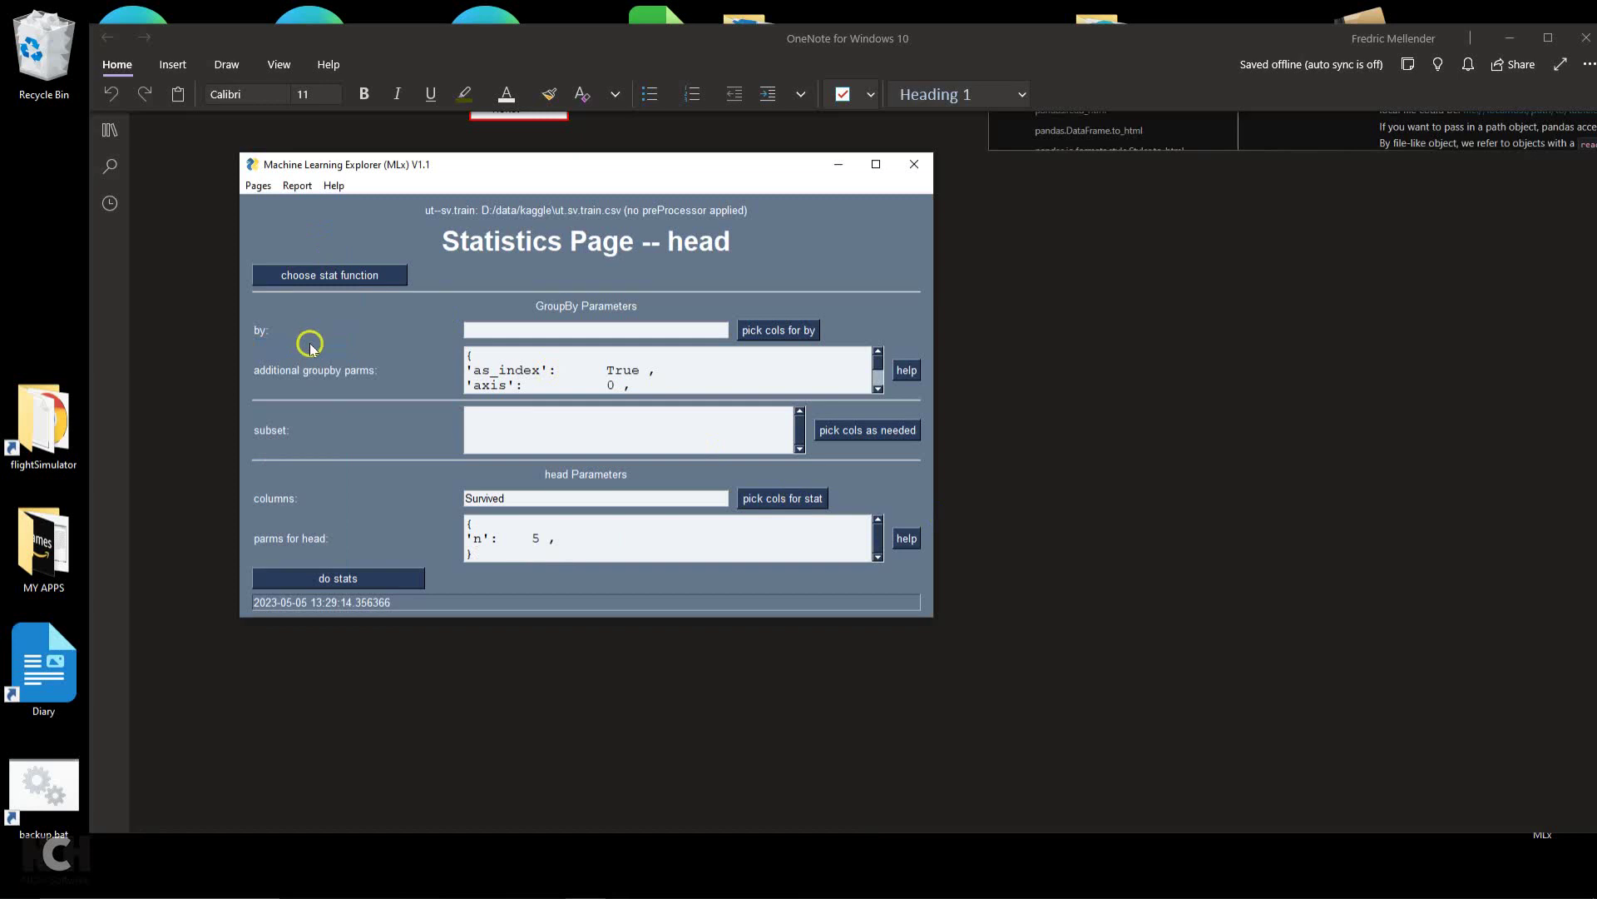
click(531, 538)
text(4)
Choose the head function, clear the selected column and run the statistic on all columns of the training data
click(343, 275)
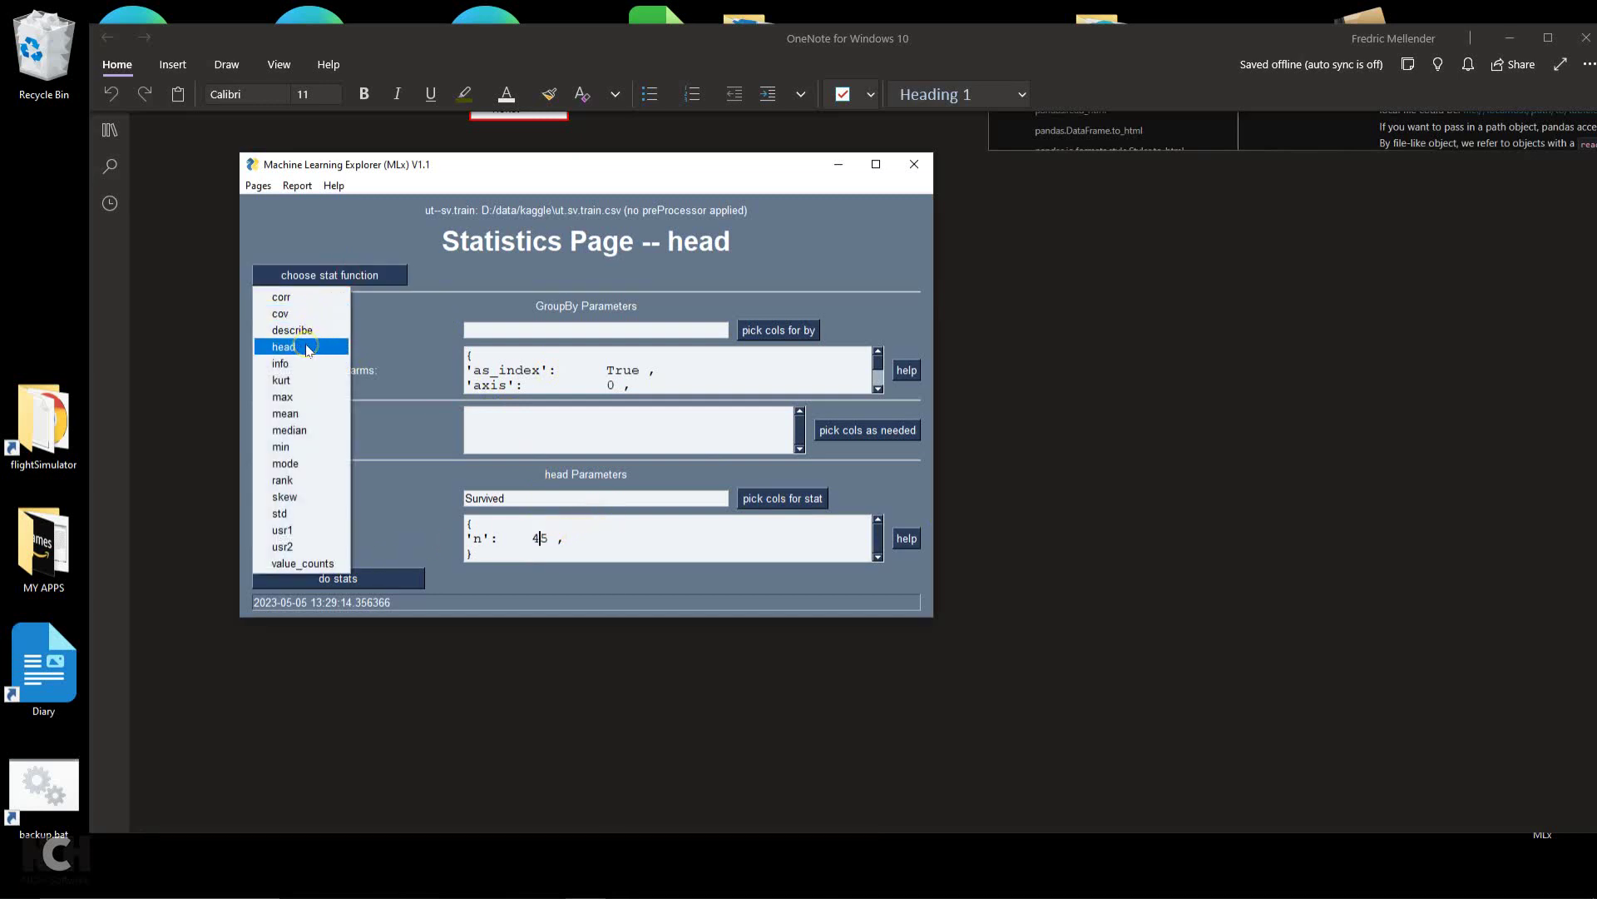
click(307, 347)
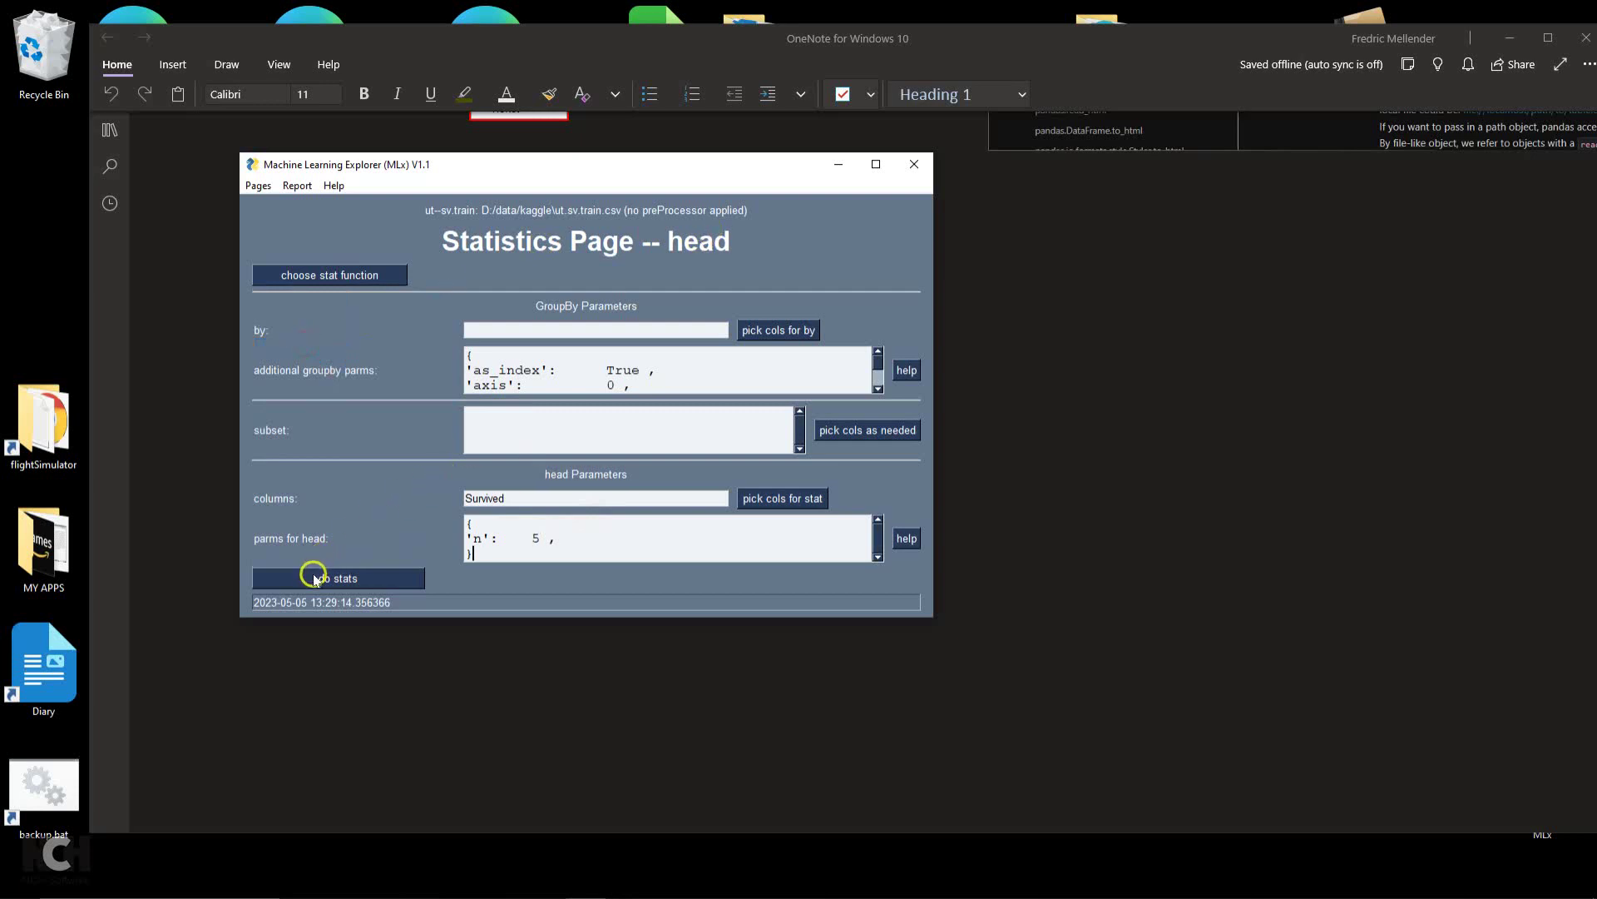
click(659, 498)
key(BackSpace)
key(BackSpace)
key(BackSpace)
key(BackSpace)
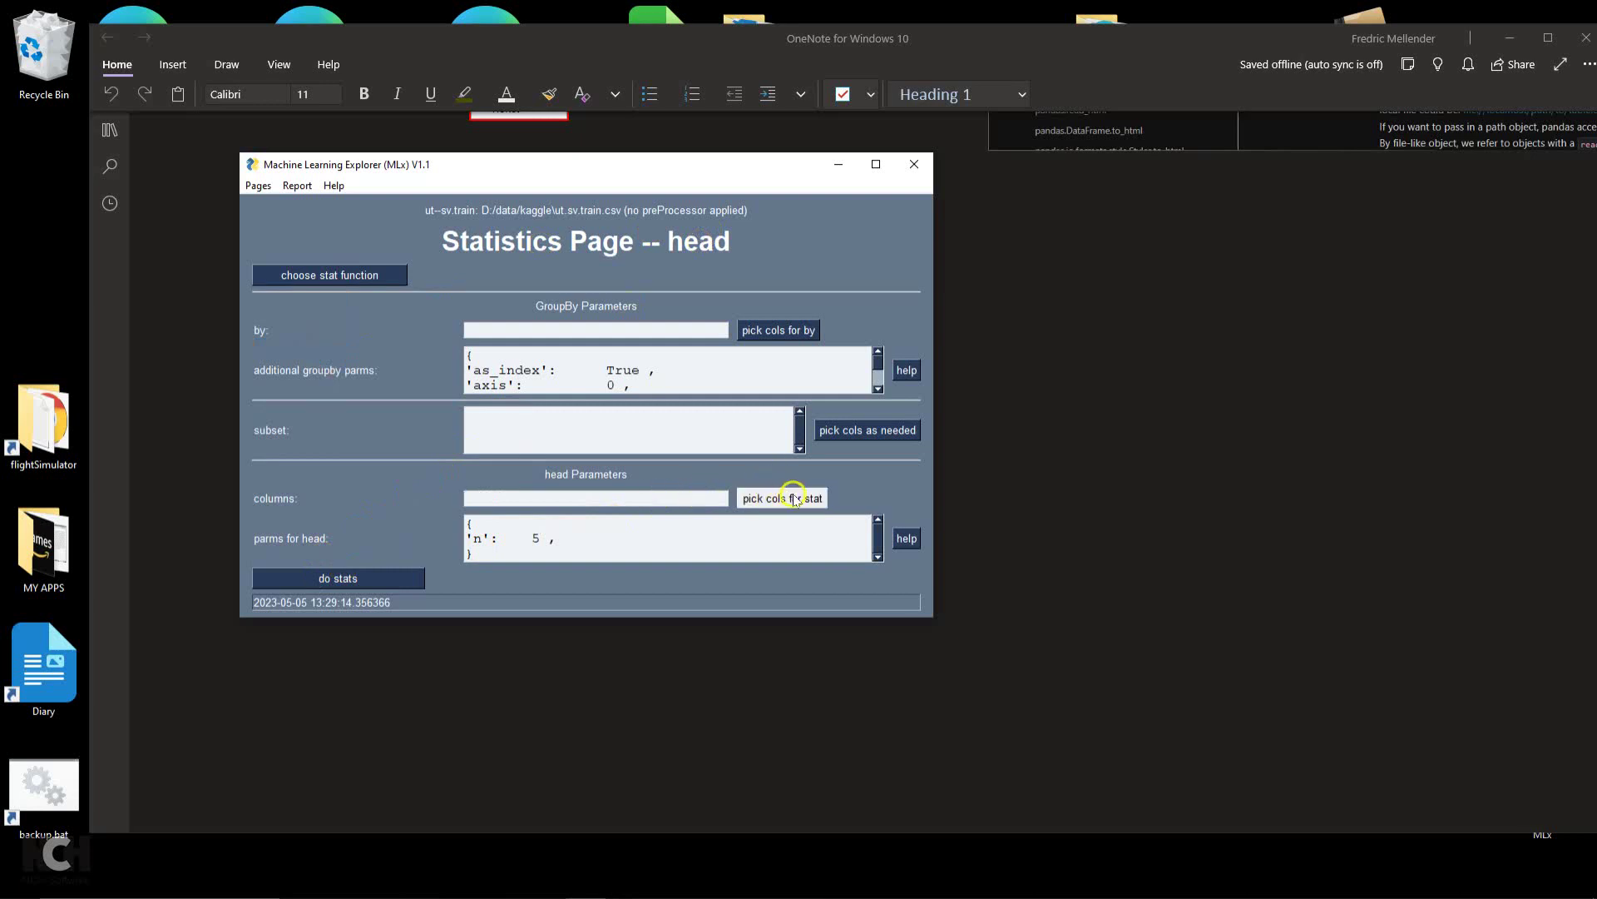
click(317, 578)
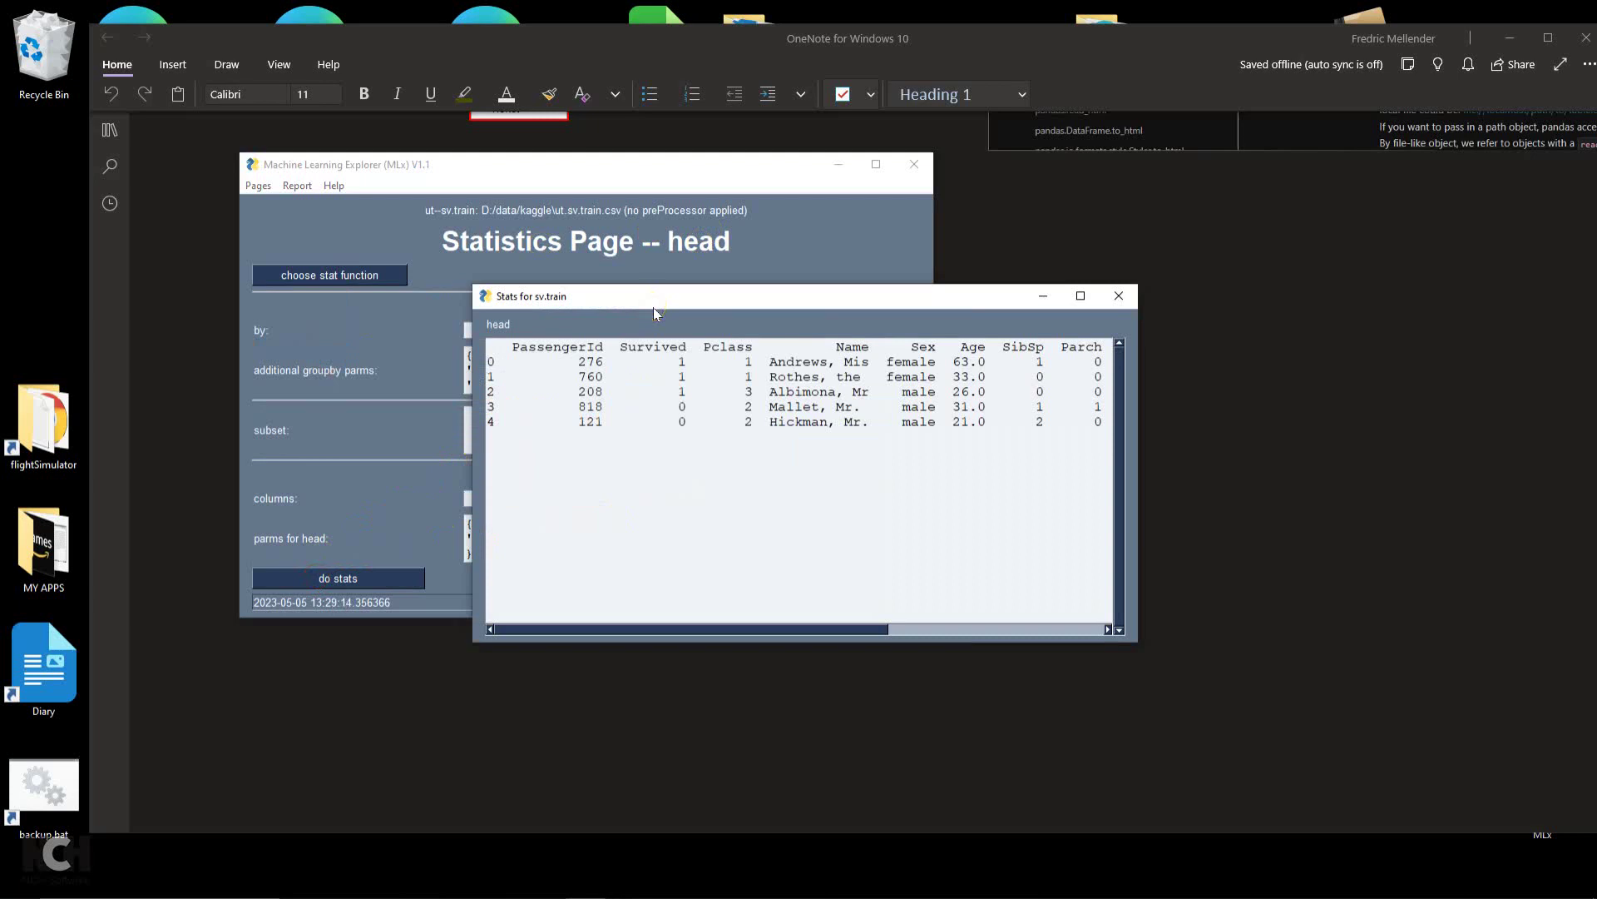
Move and widen the head result window, set the head parameter n to 45 and rerun the statistic
drag(676, 298, 767, 394)
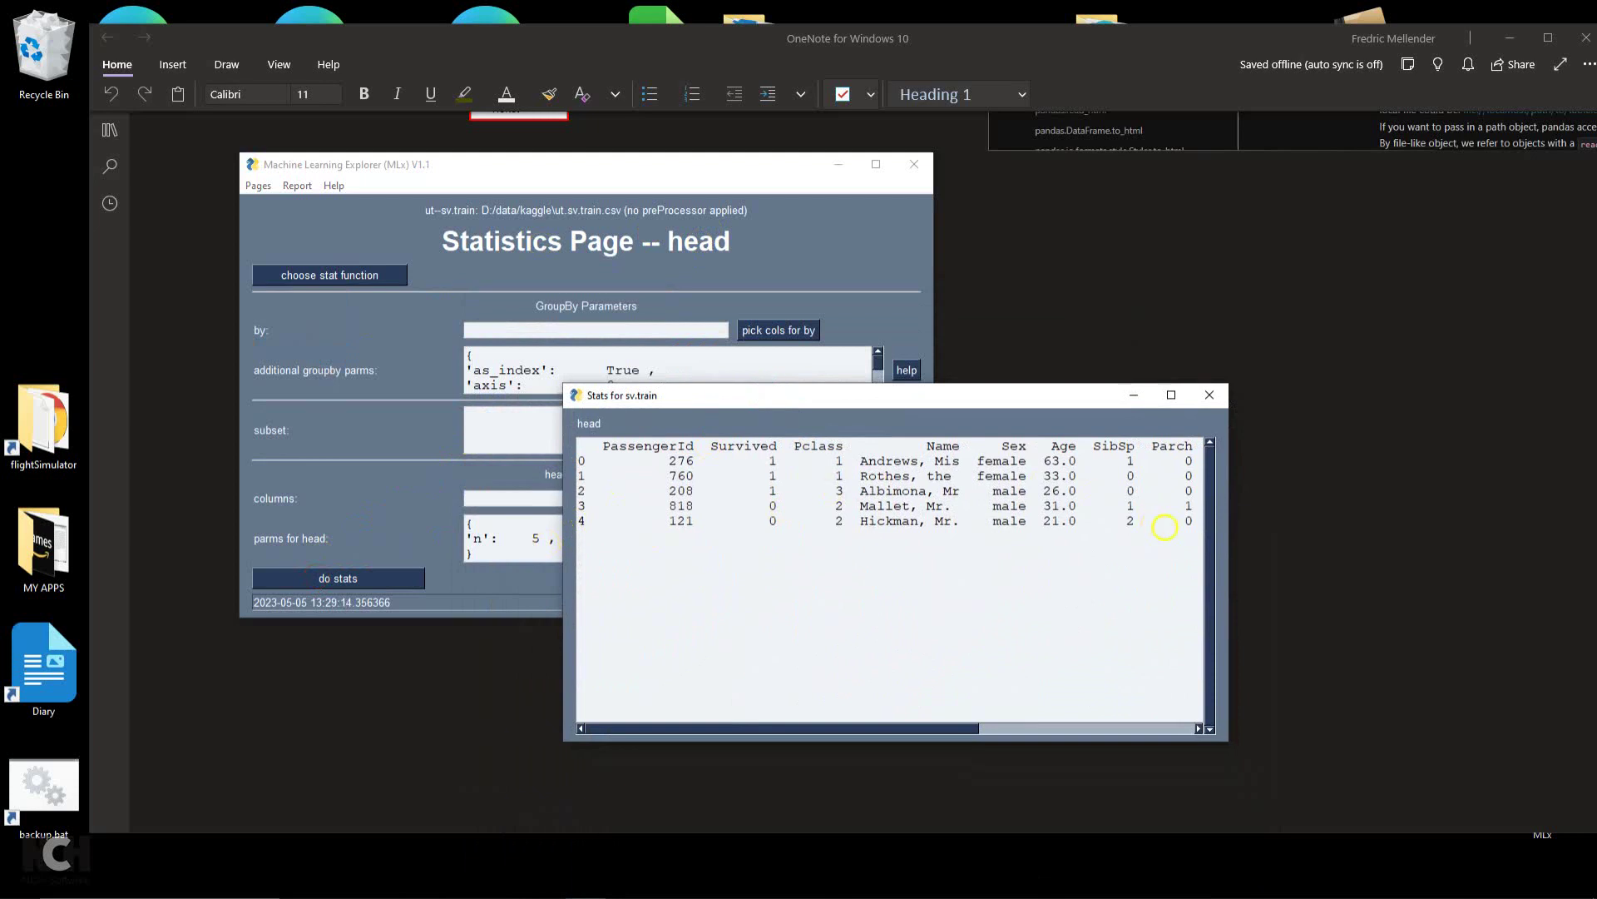
drag(1231, 535, 1473, 537)
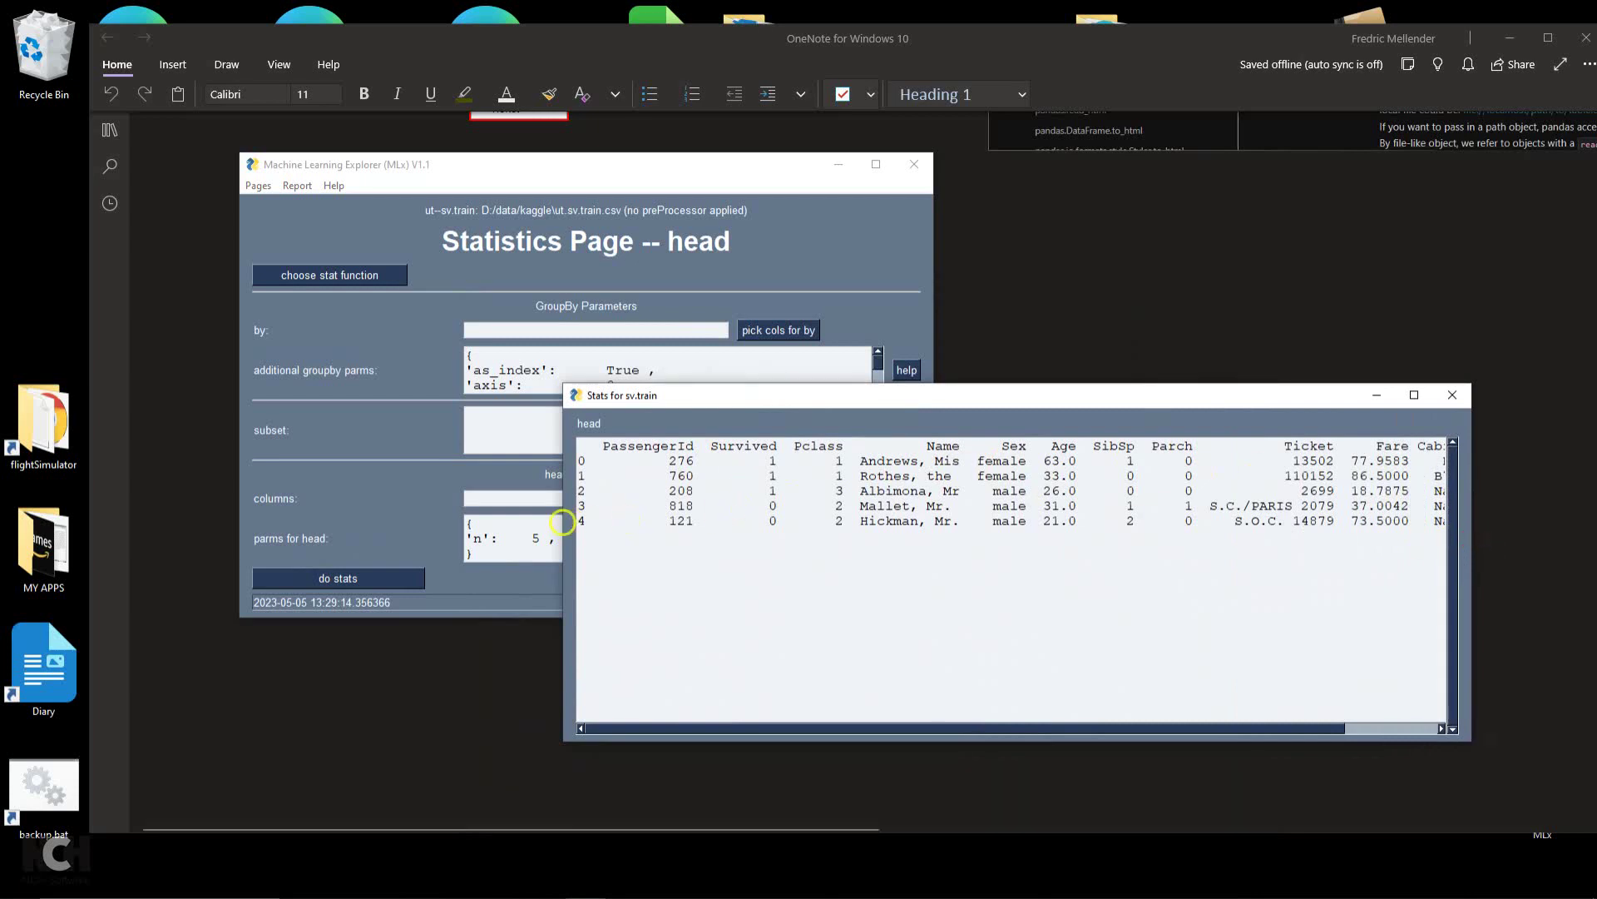
click(532, 535)
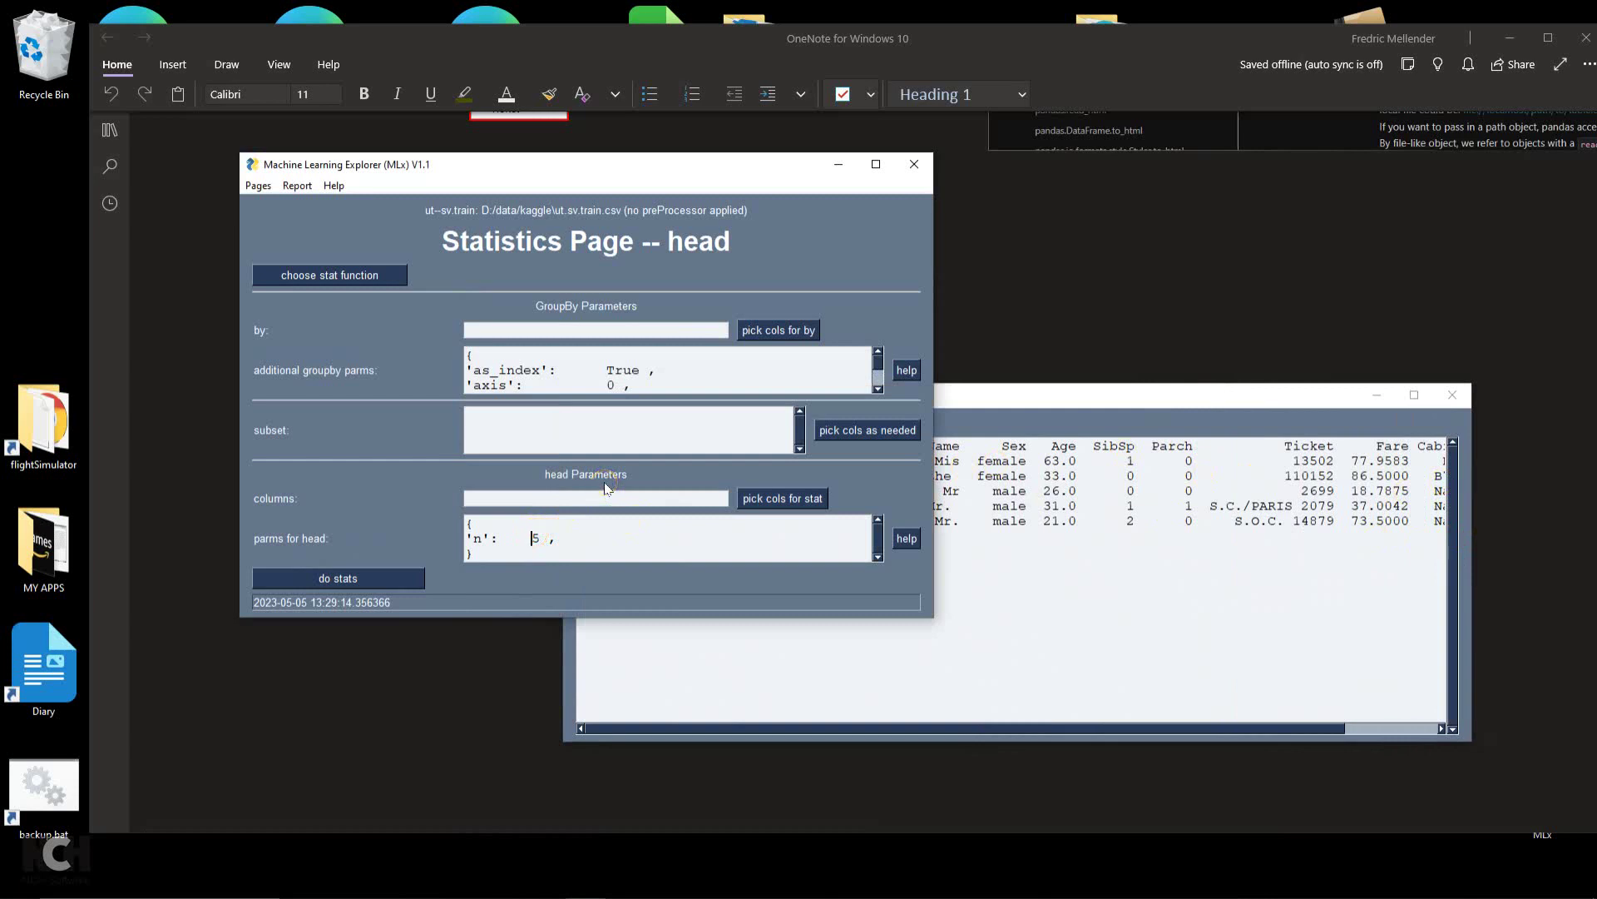
text(4)
click(375, 578)
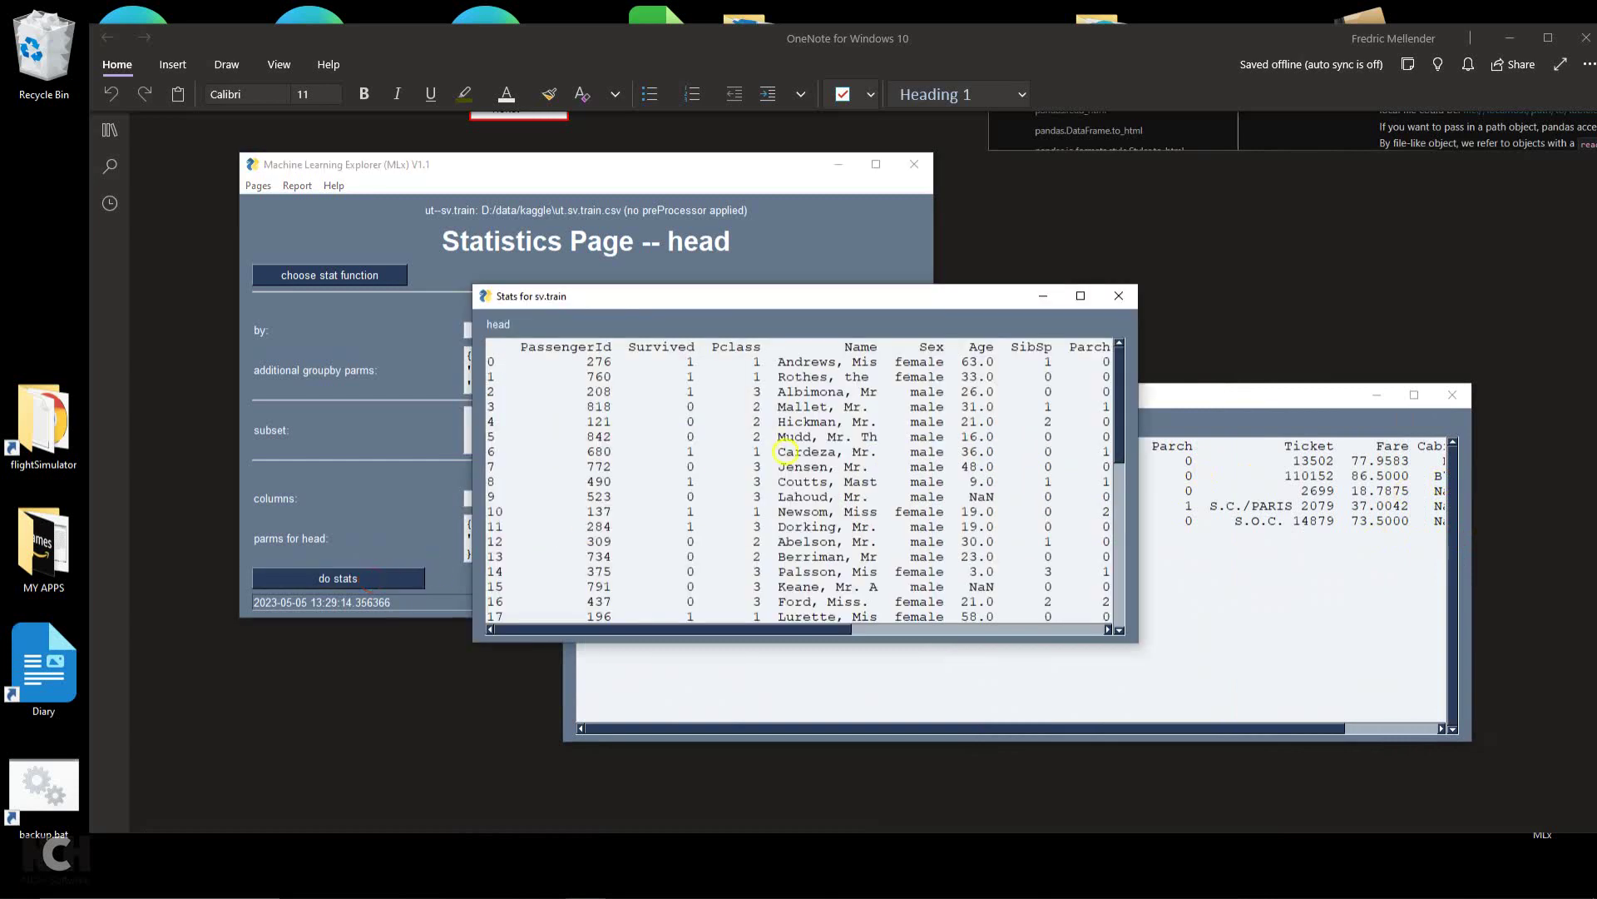
Close the earlier head result, enlarge the new one to examine every column of the training rows, and close it
click(1453, 394)
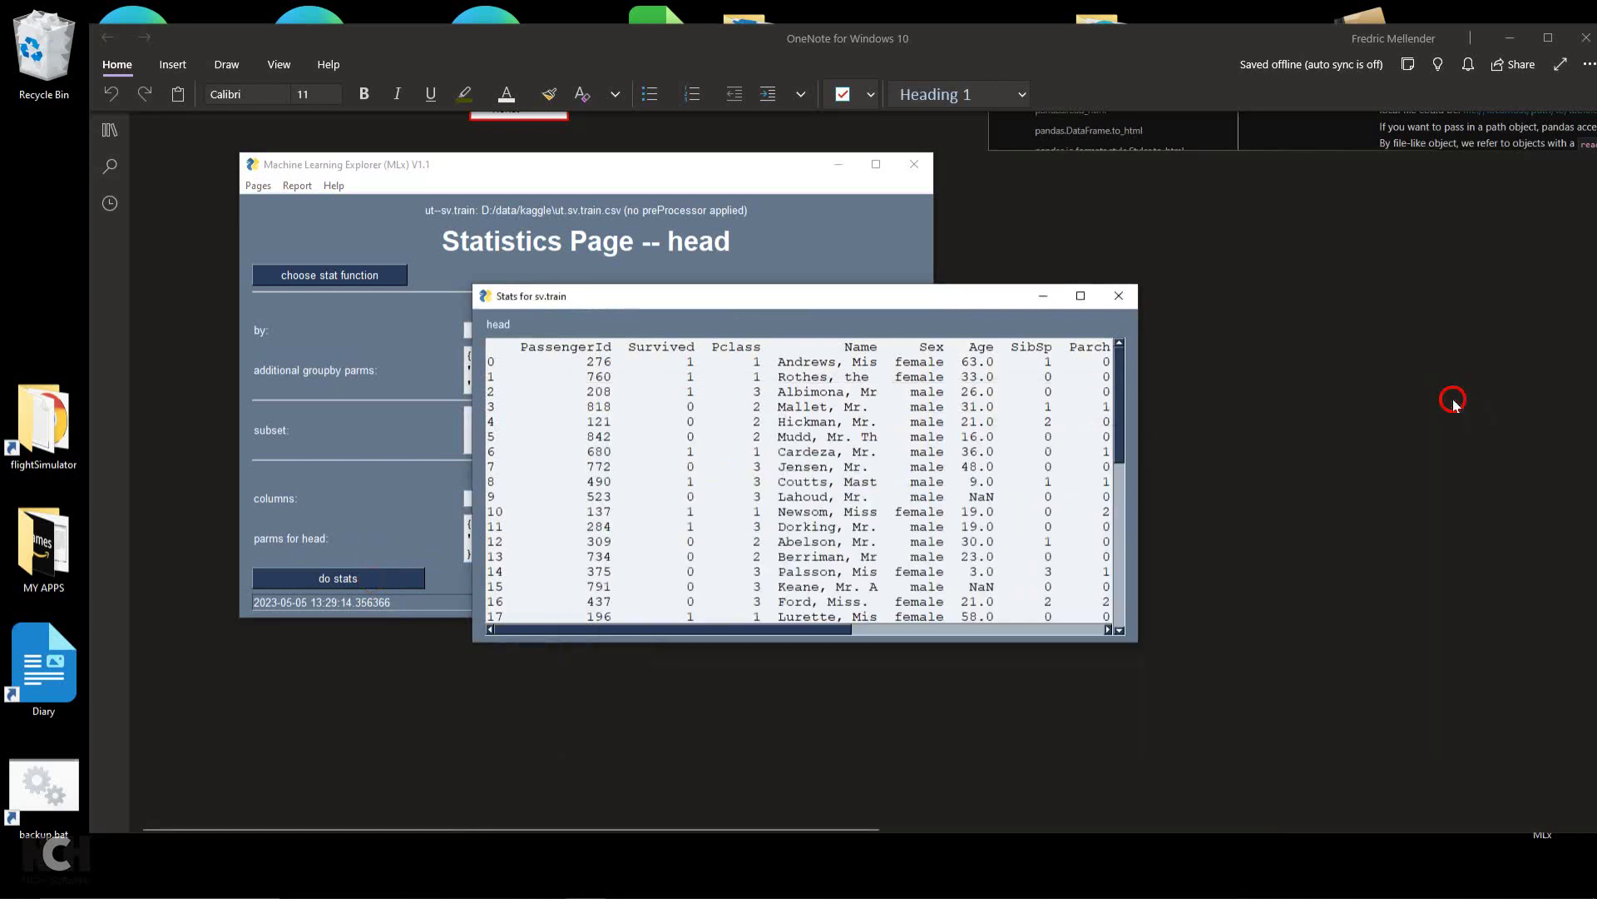
drag(1137, 641, 1588, 820)
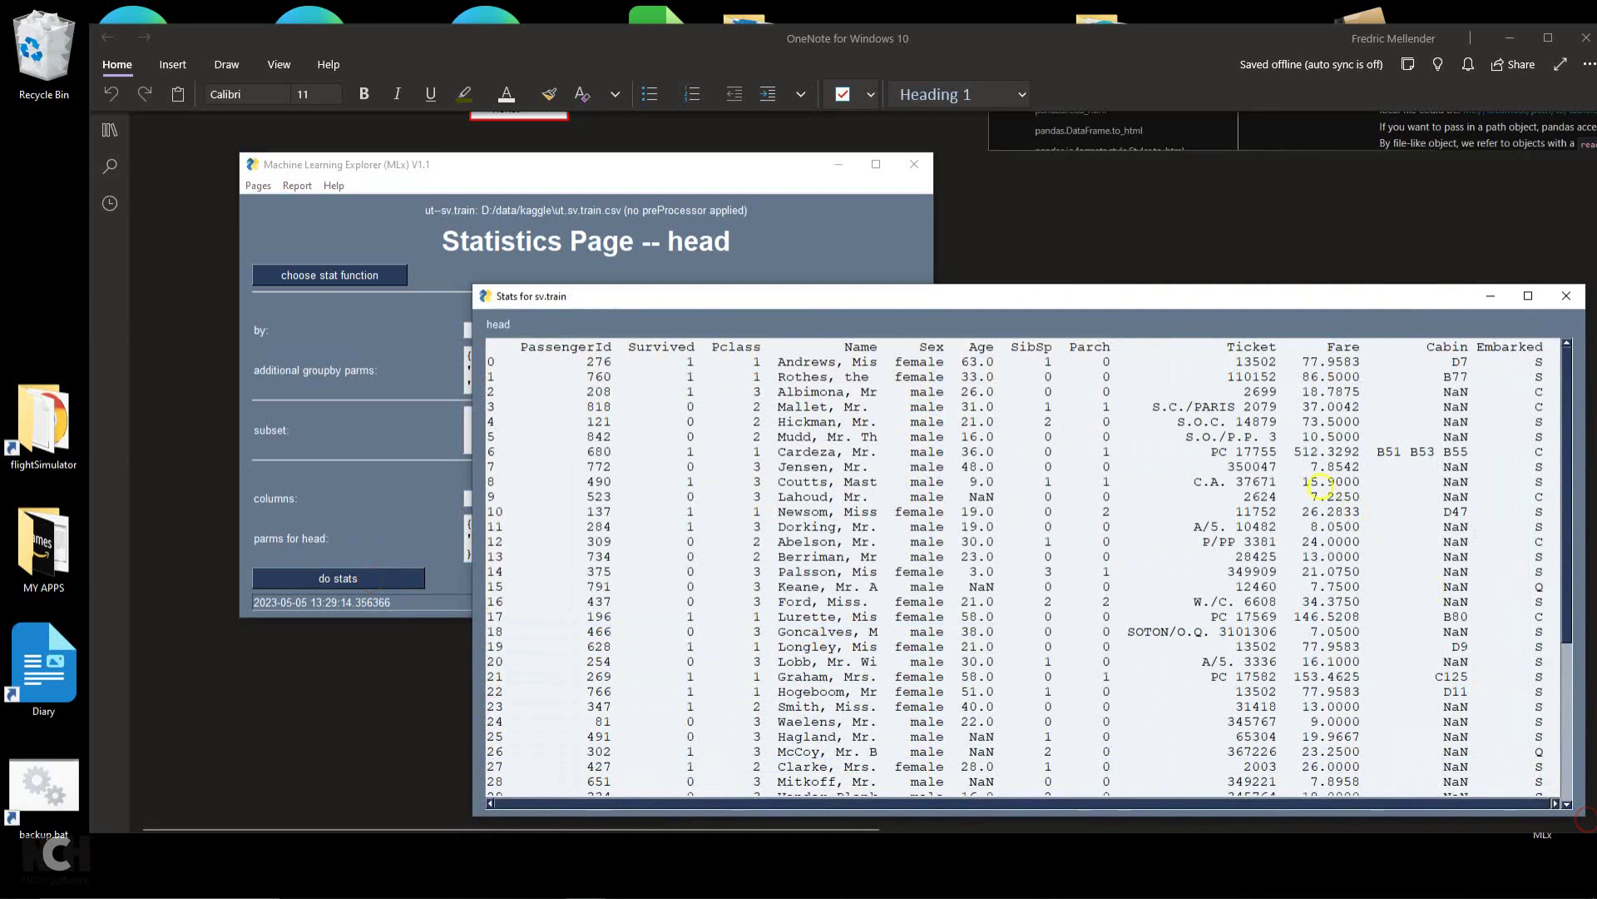
drag(1244, 305, 1102, 253)
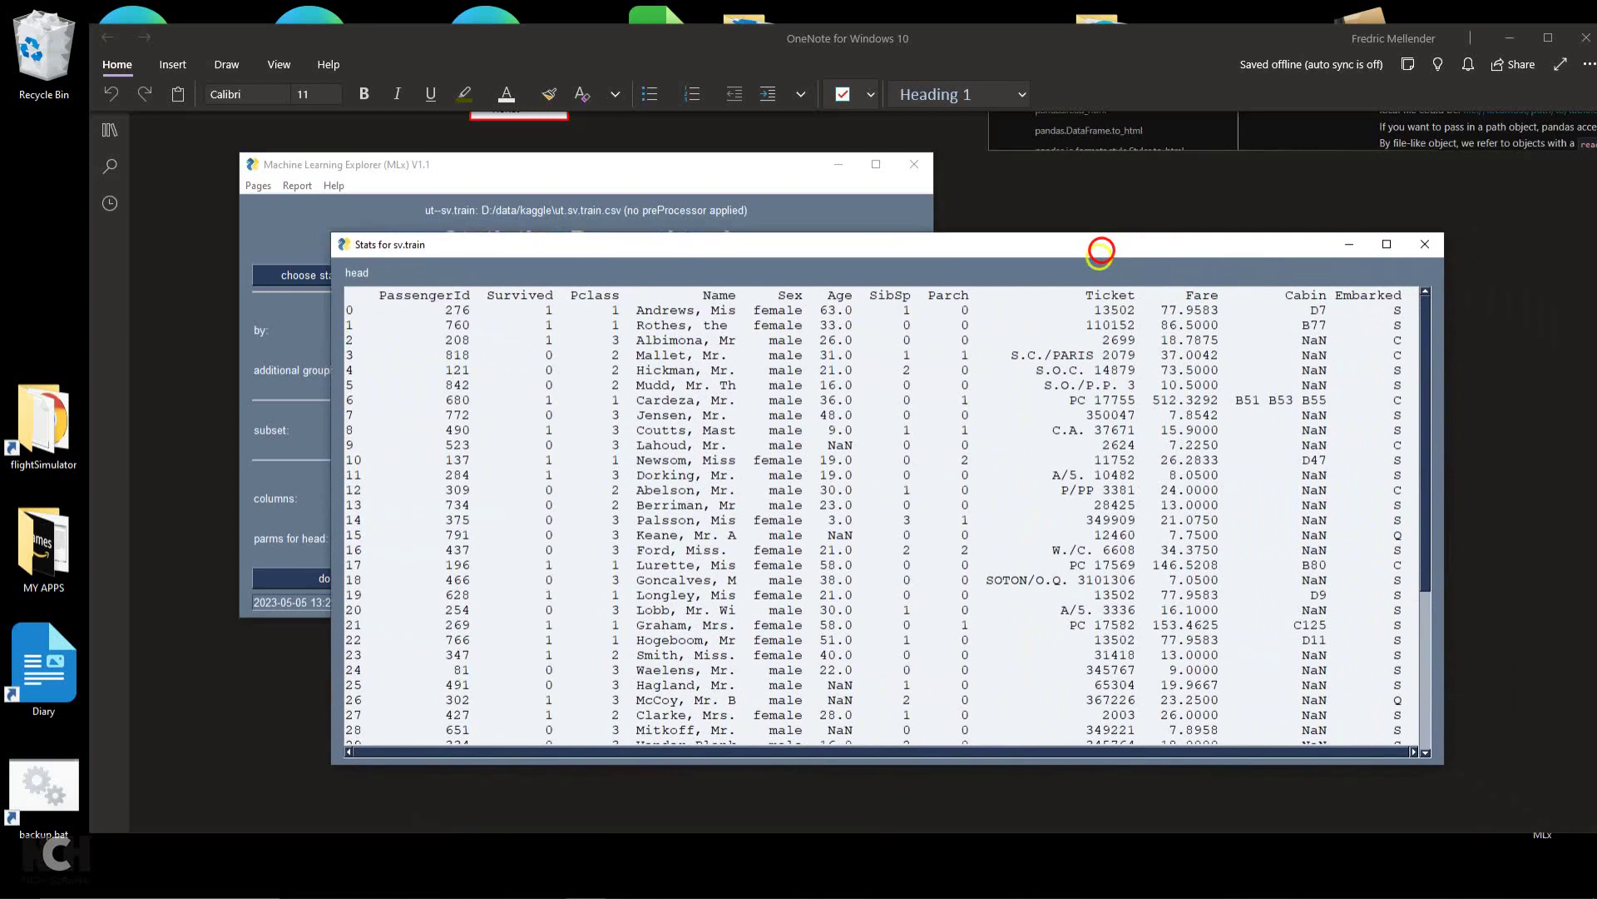
drag(1439, 771, 1547, 781)
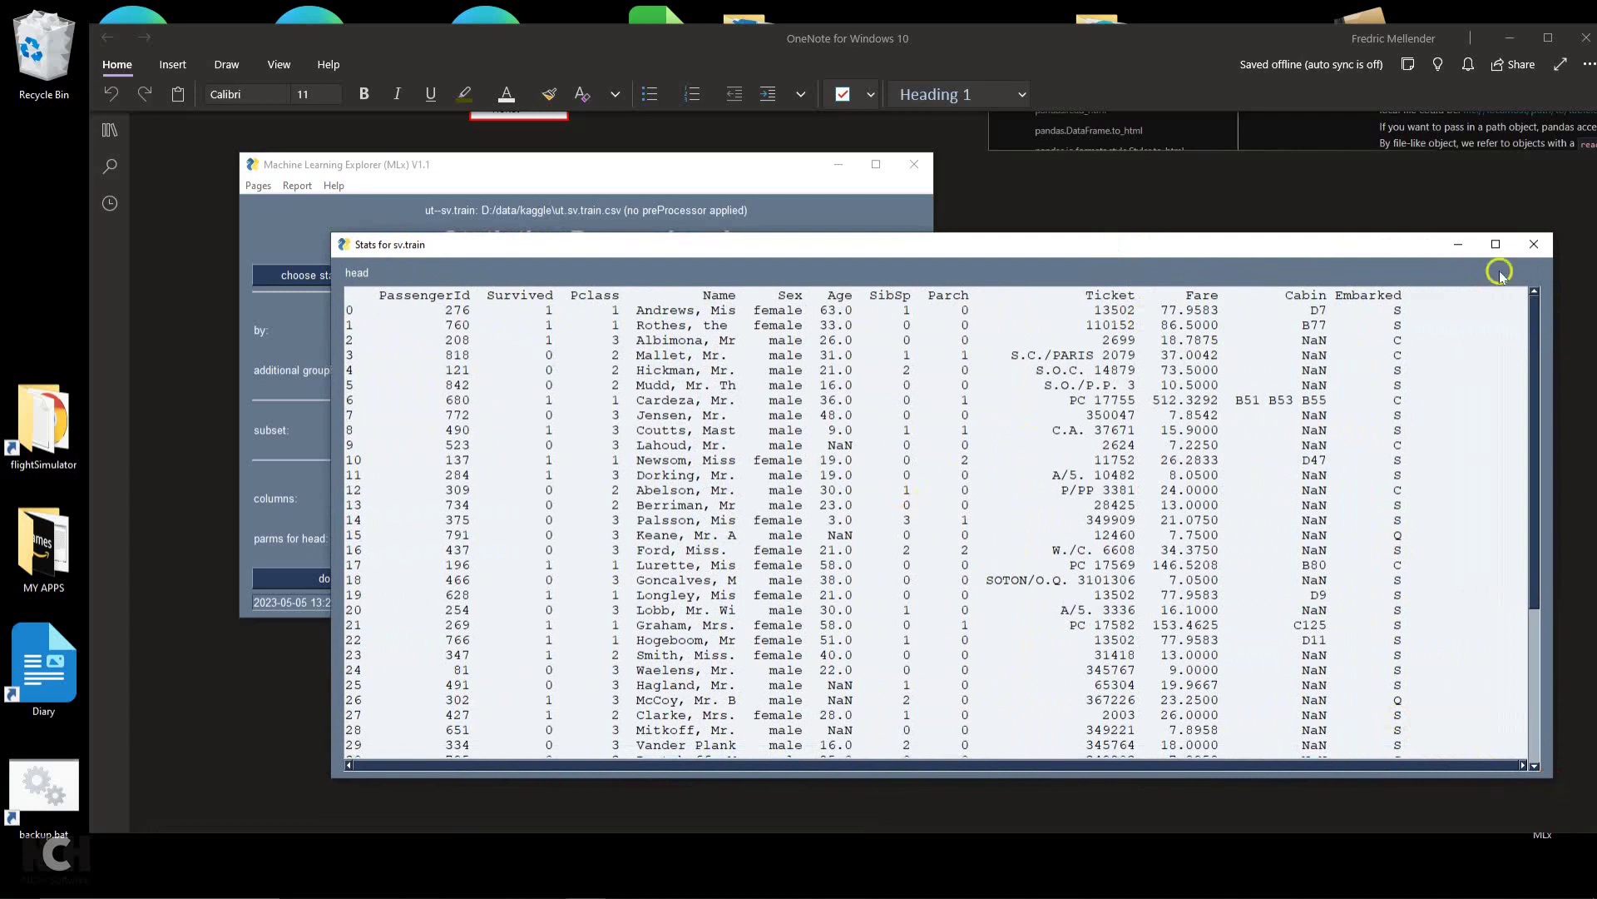
click(1535, 245)
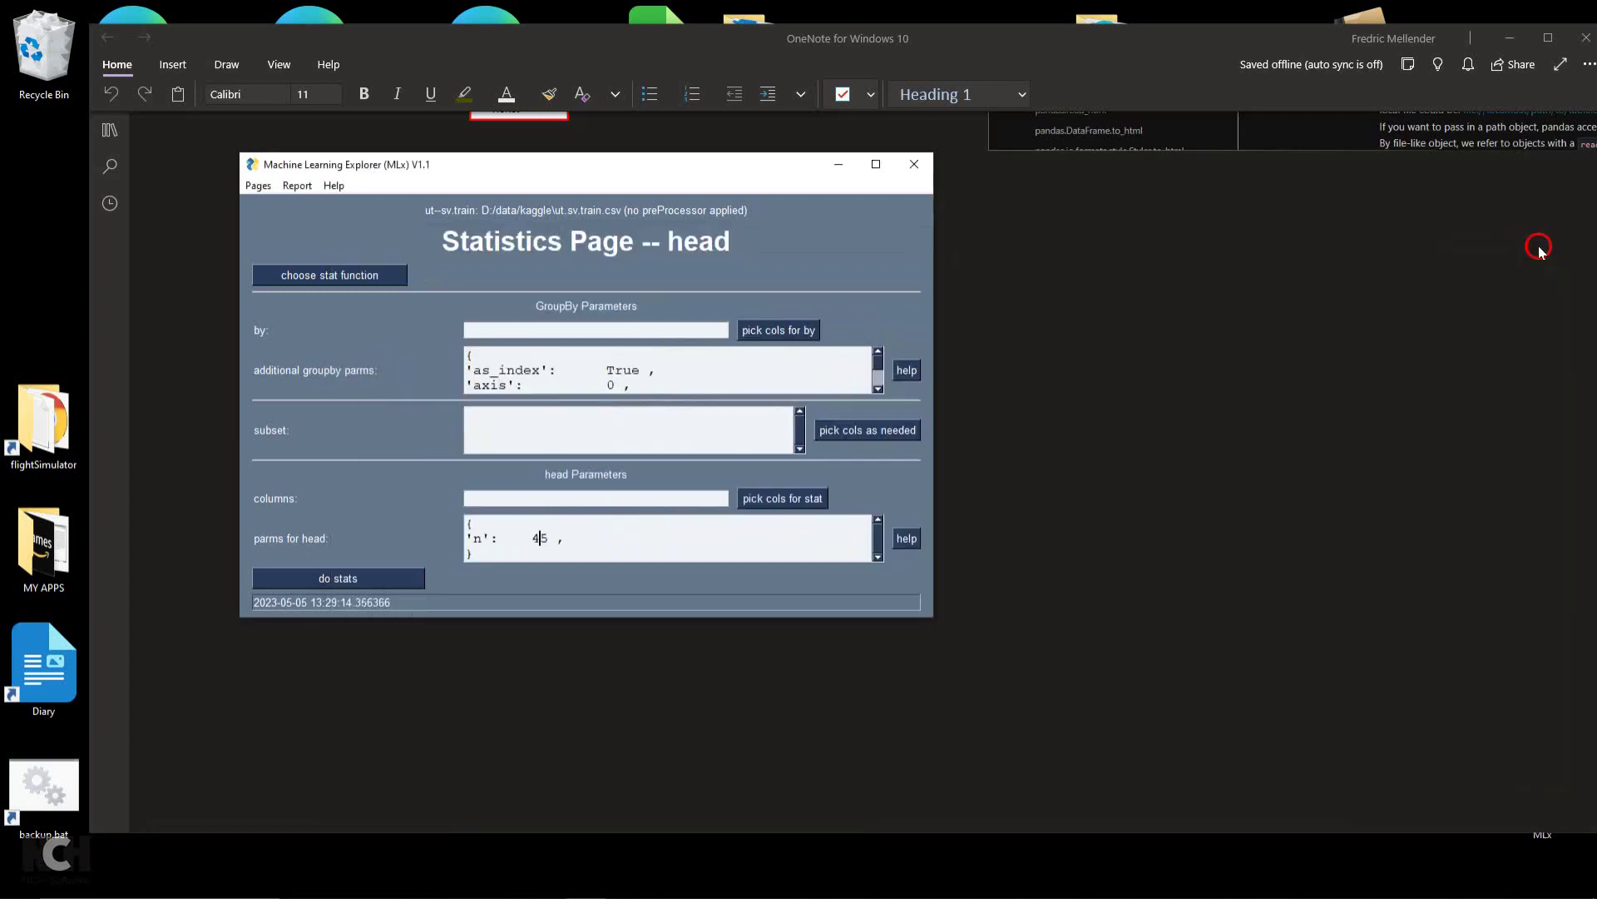
Run the describe function on all columns of the training data, widen the result to review it and close it
click(299, 275)
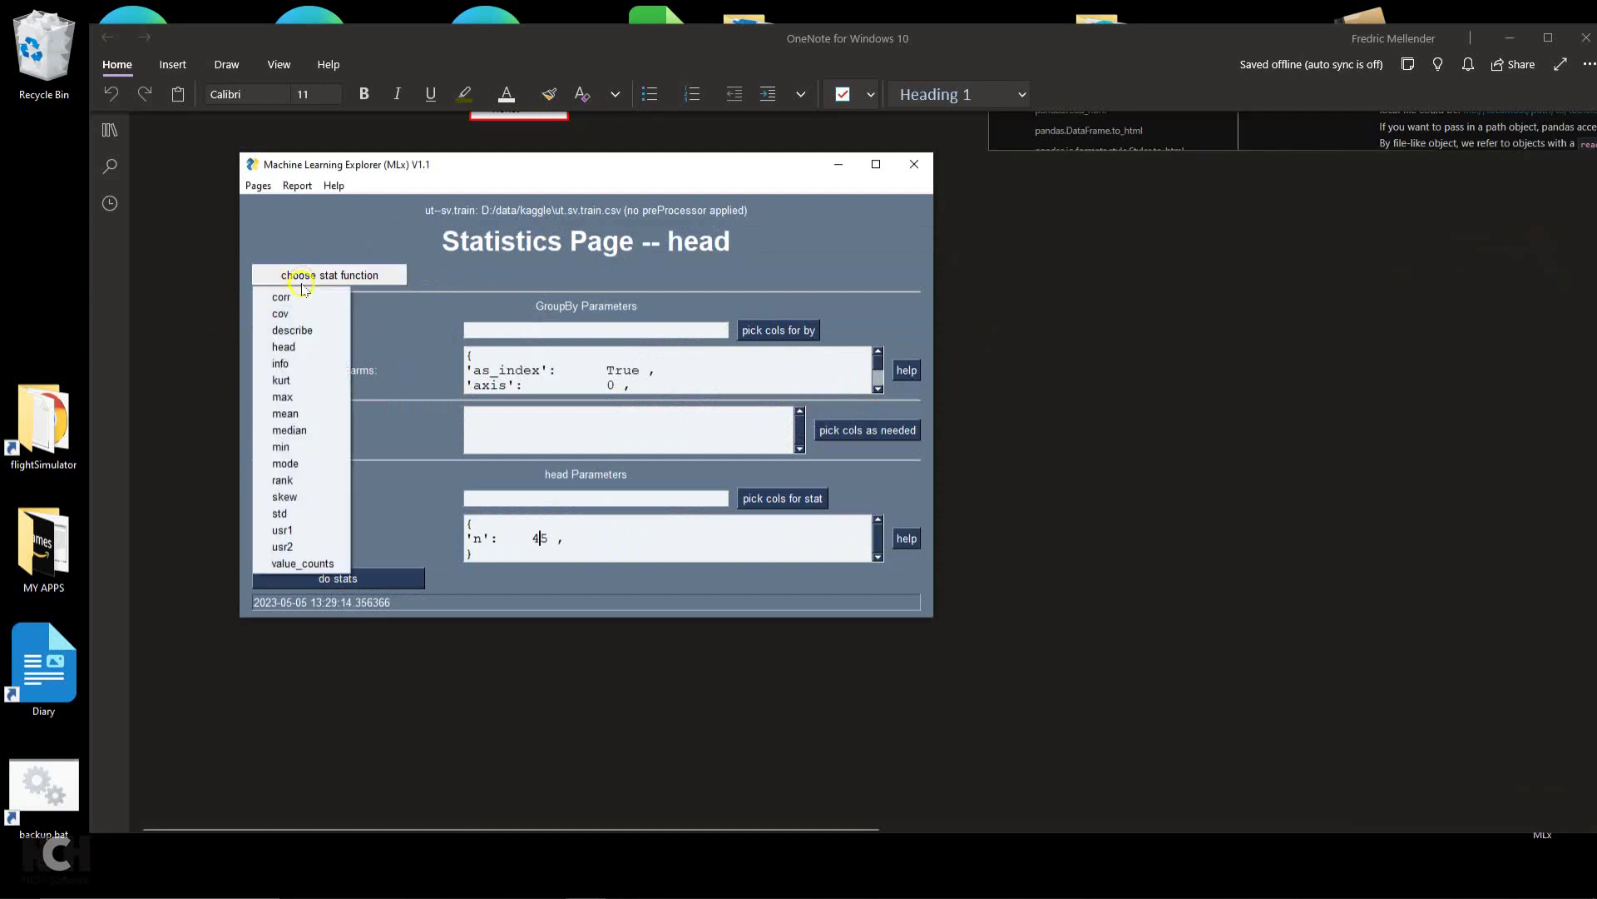
click(304, 331)
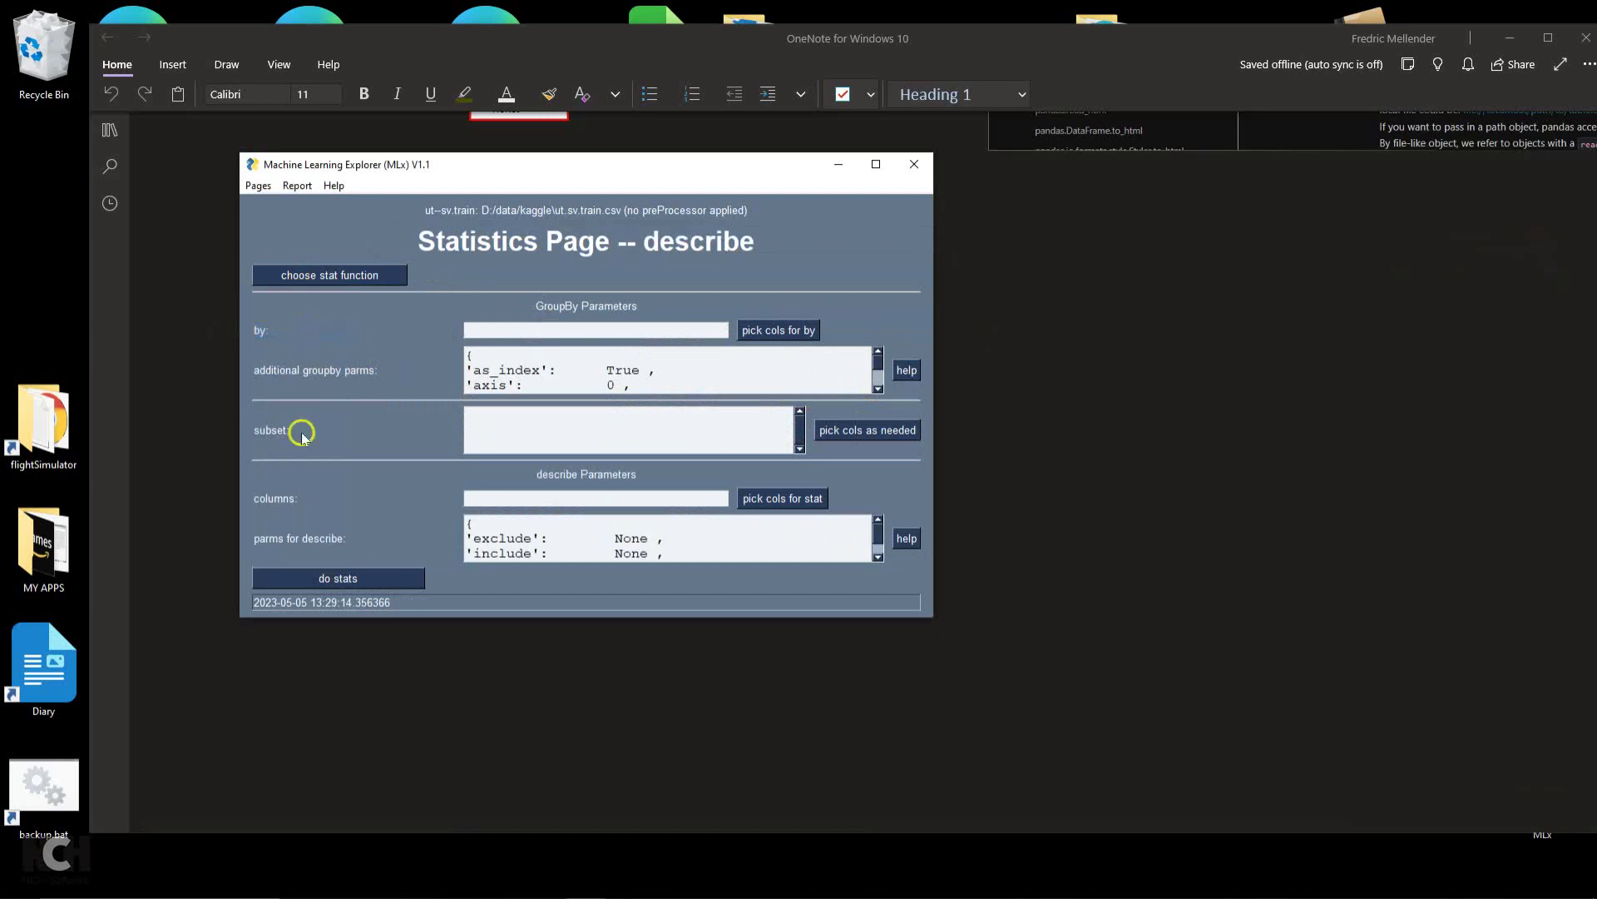
click(338, 578)
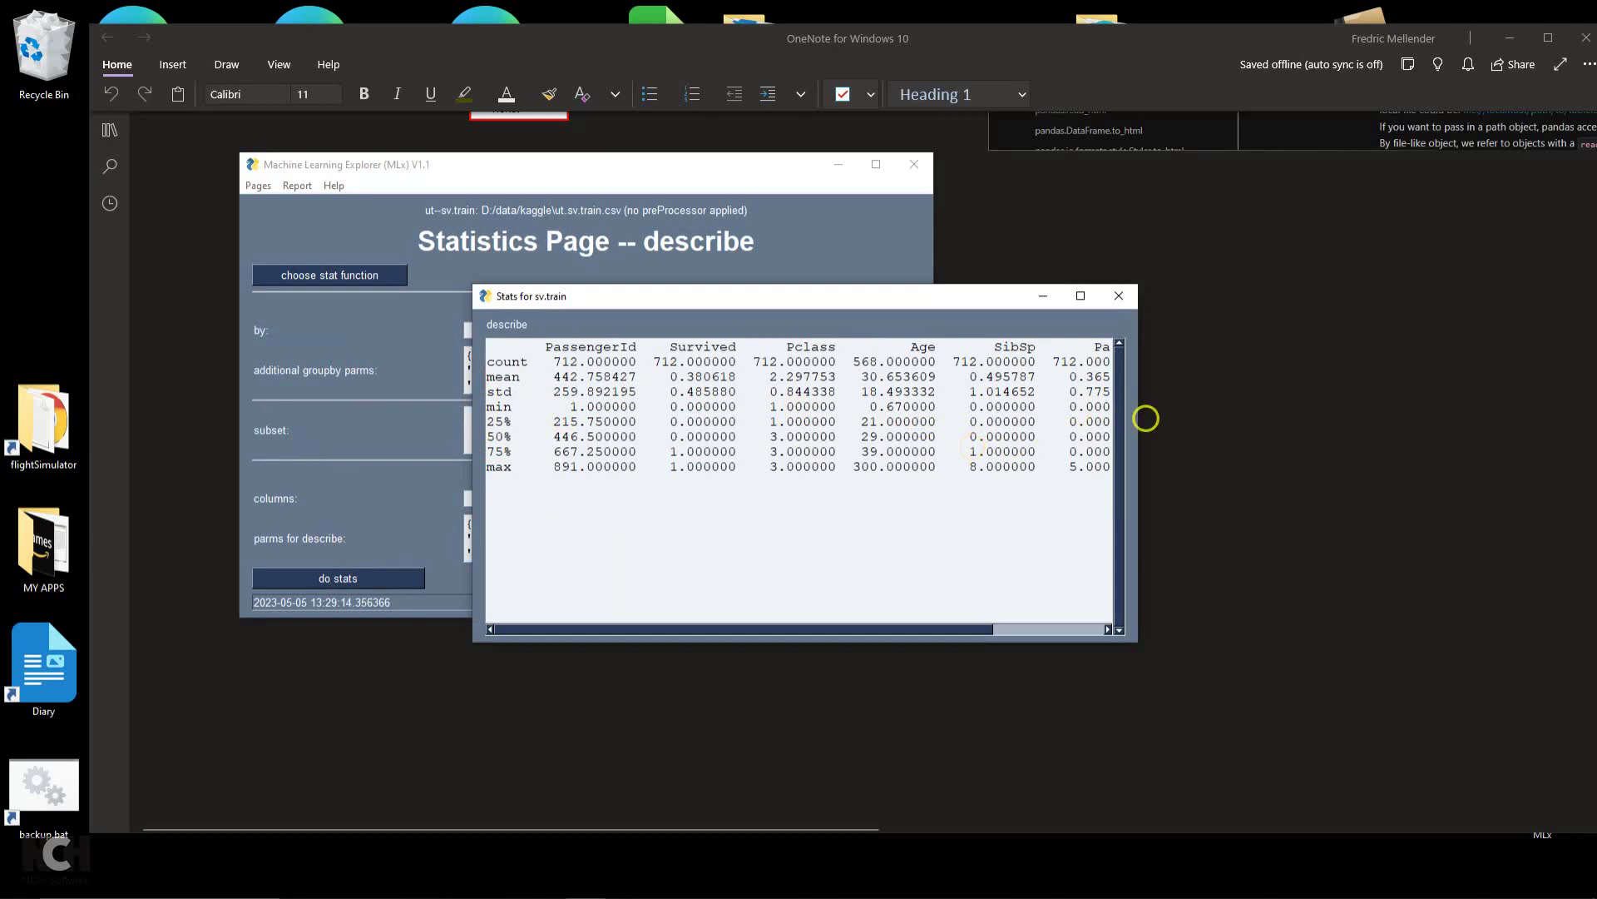
drag(1139, 421, 1391, 445)
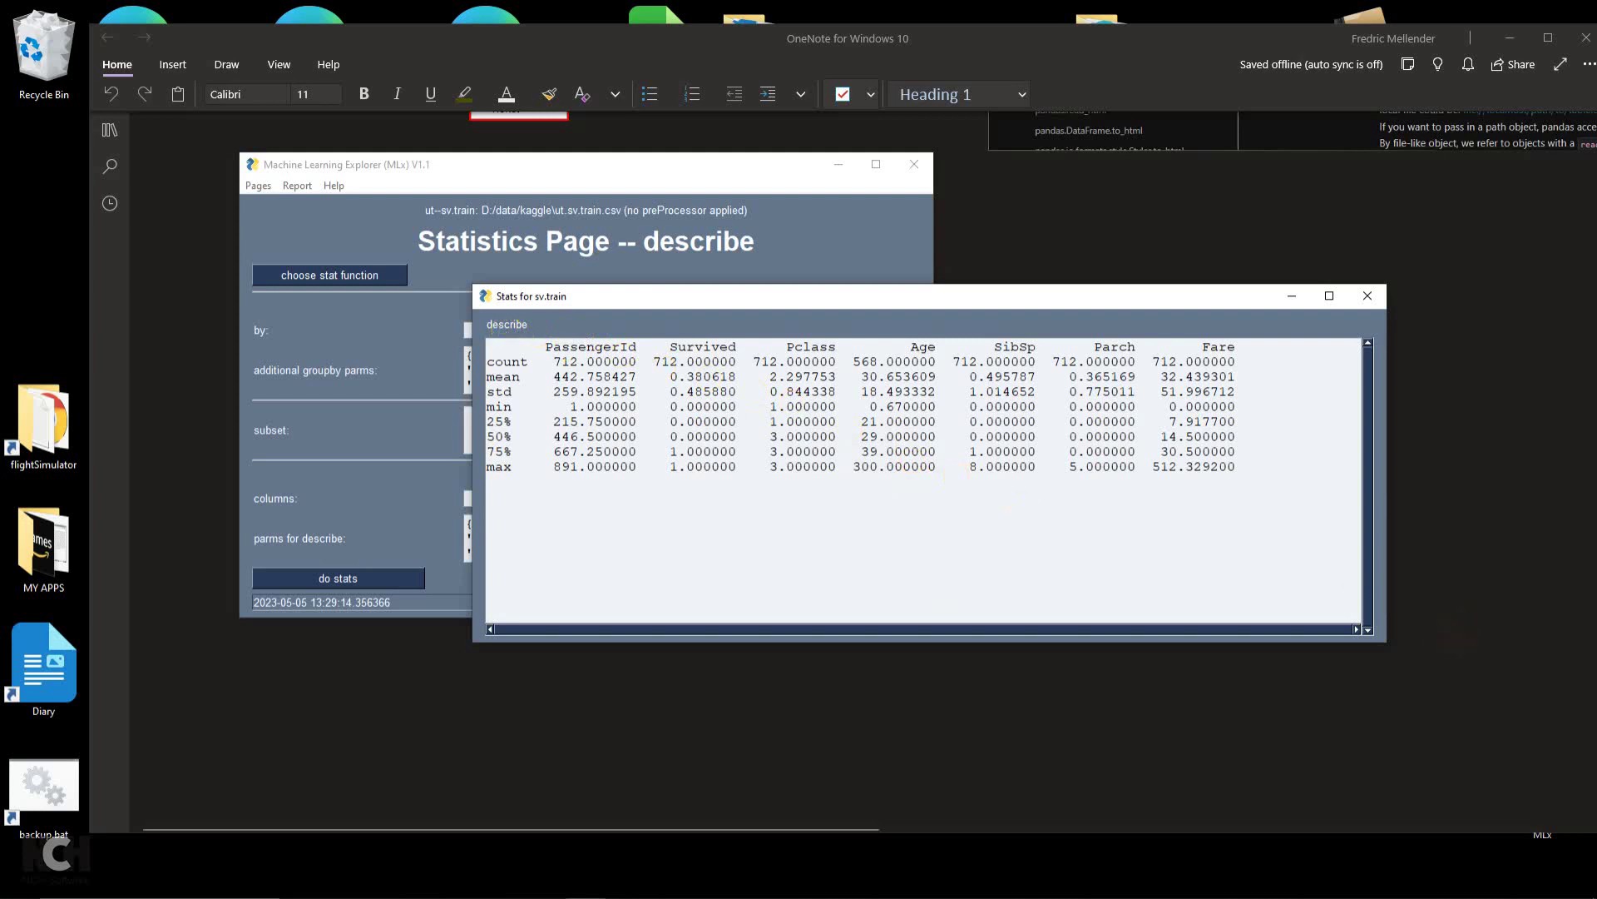
key(alt+F4)
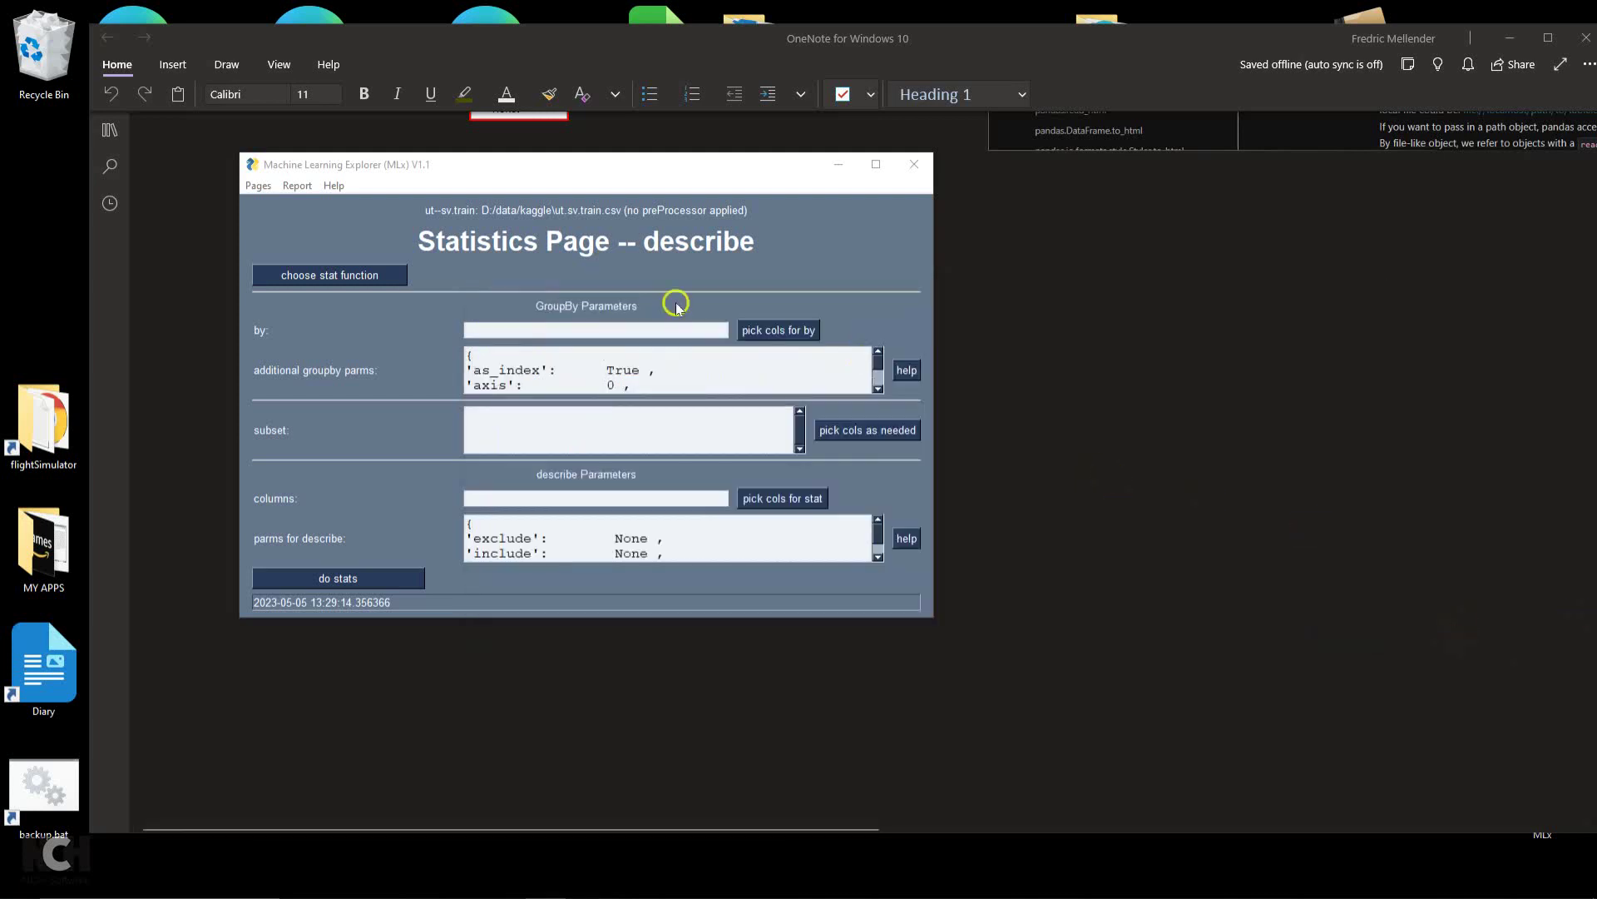
Run the info function on the training data, widen the result to review every column's details and close it
click(255, 186)
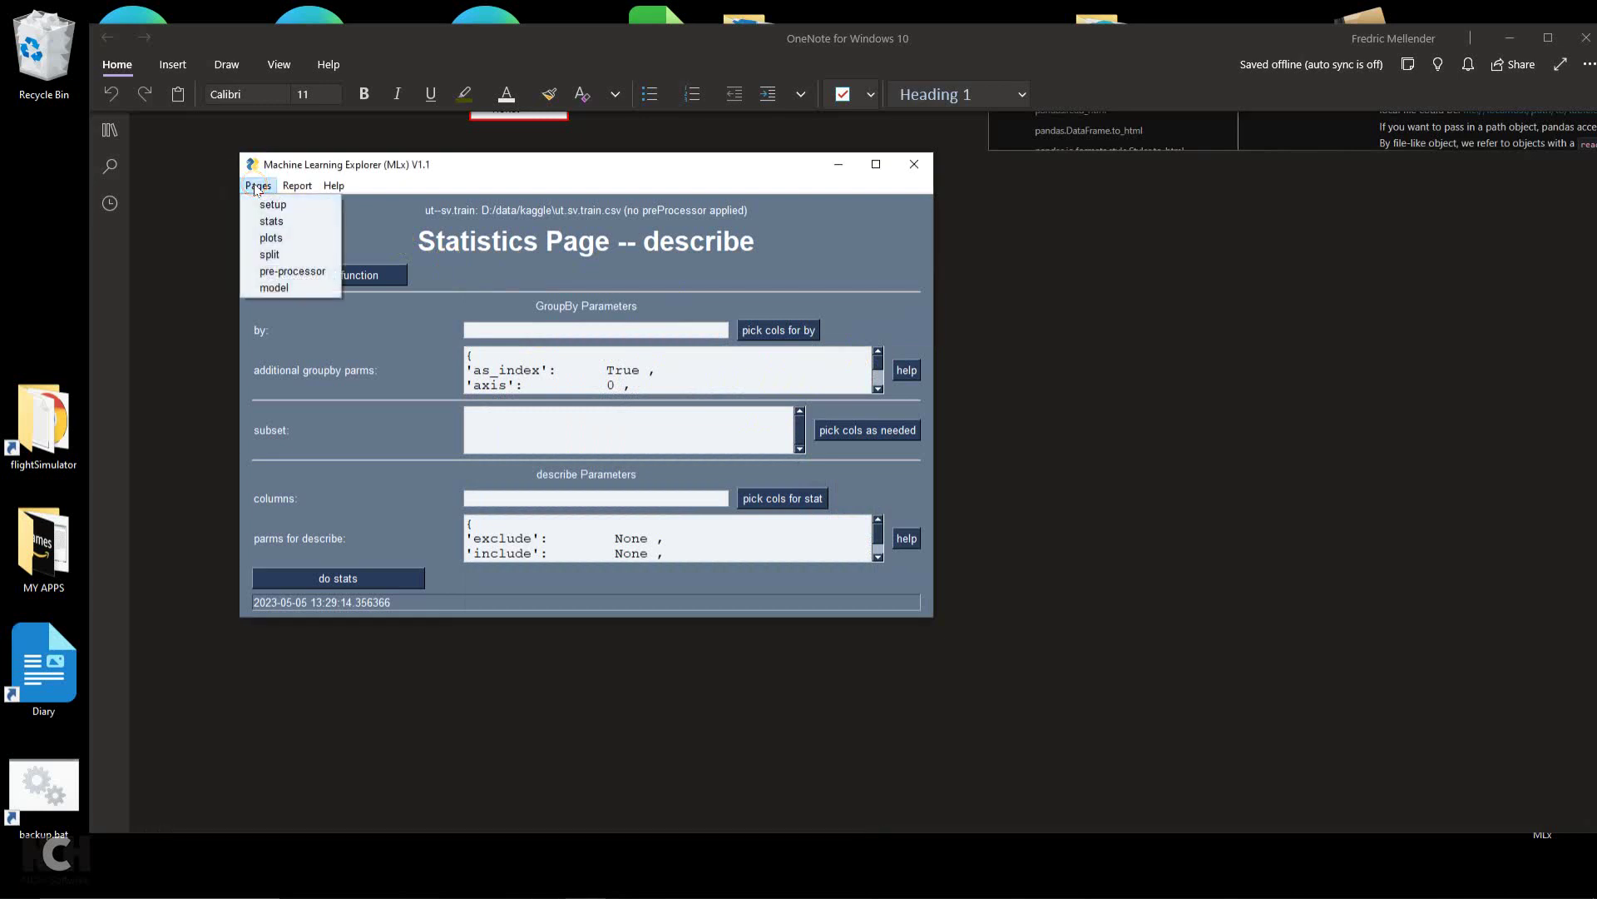
click(546, 162)
click(333, 271)
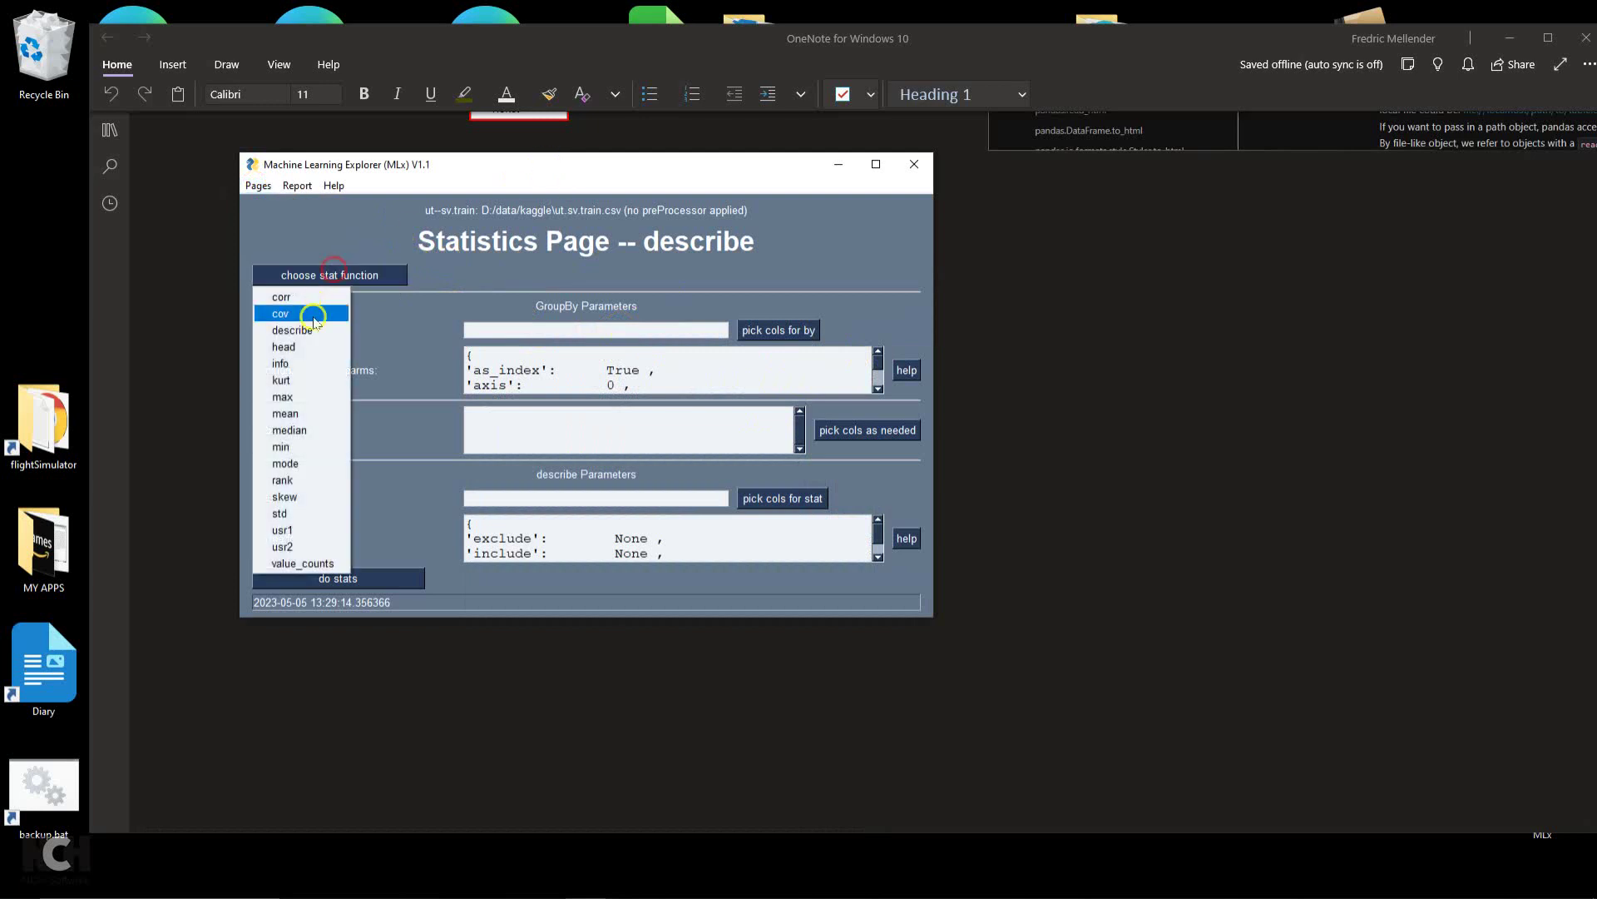
click(291, 364)
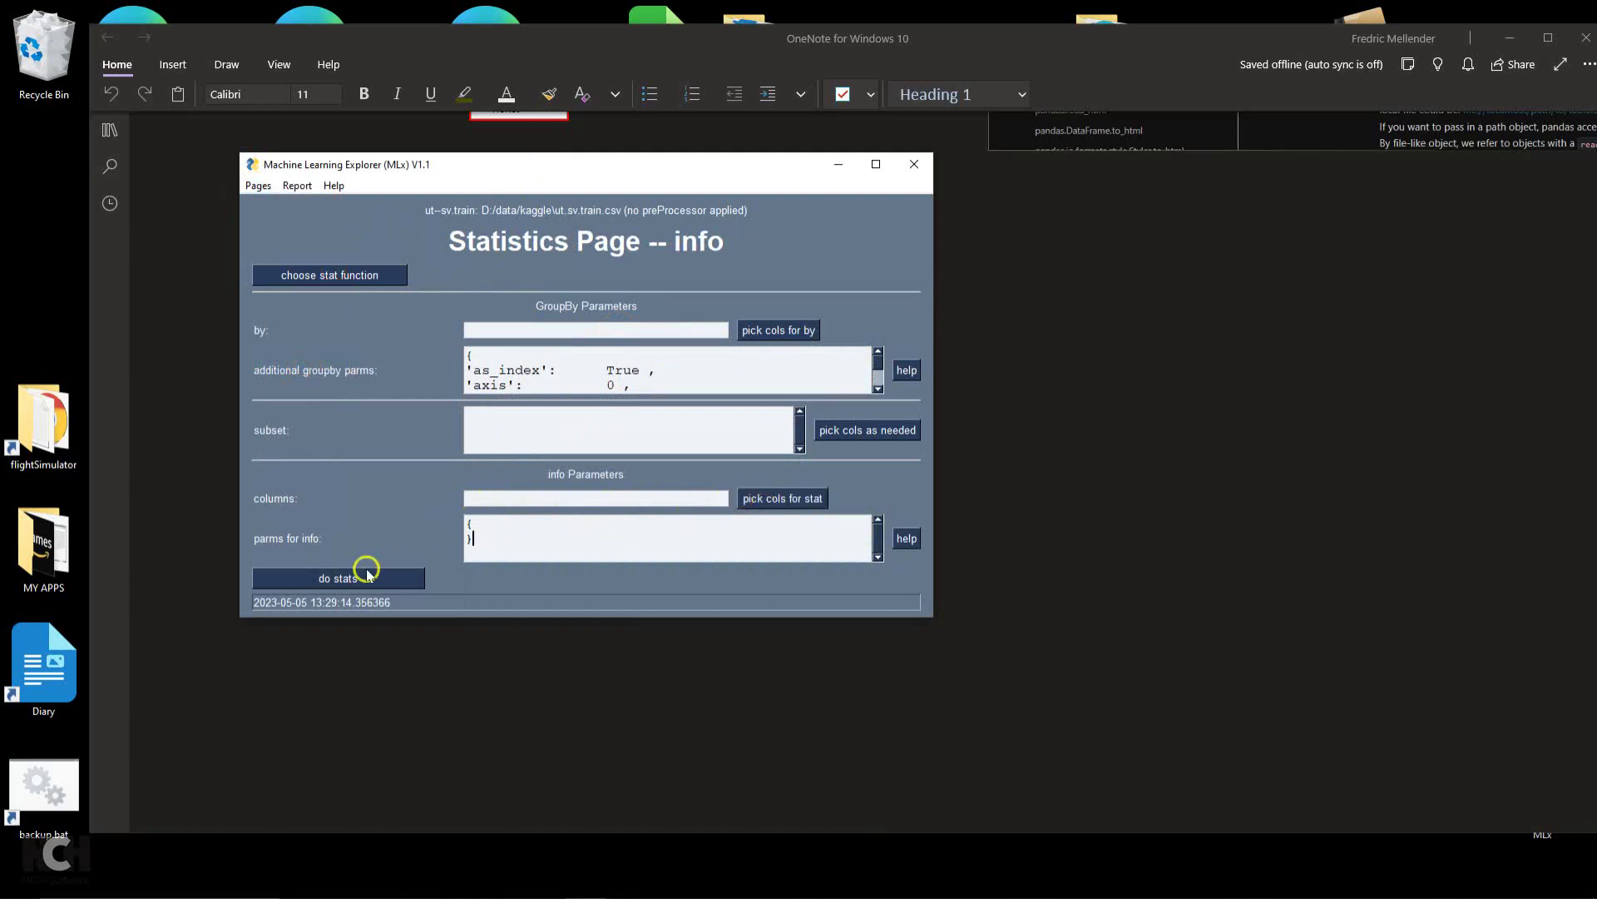
click(326, 580)
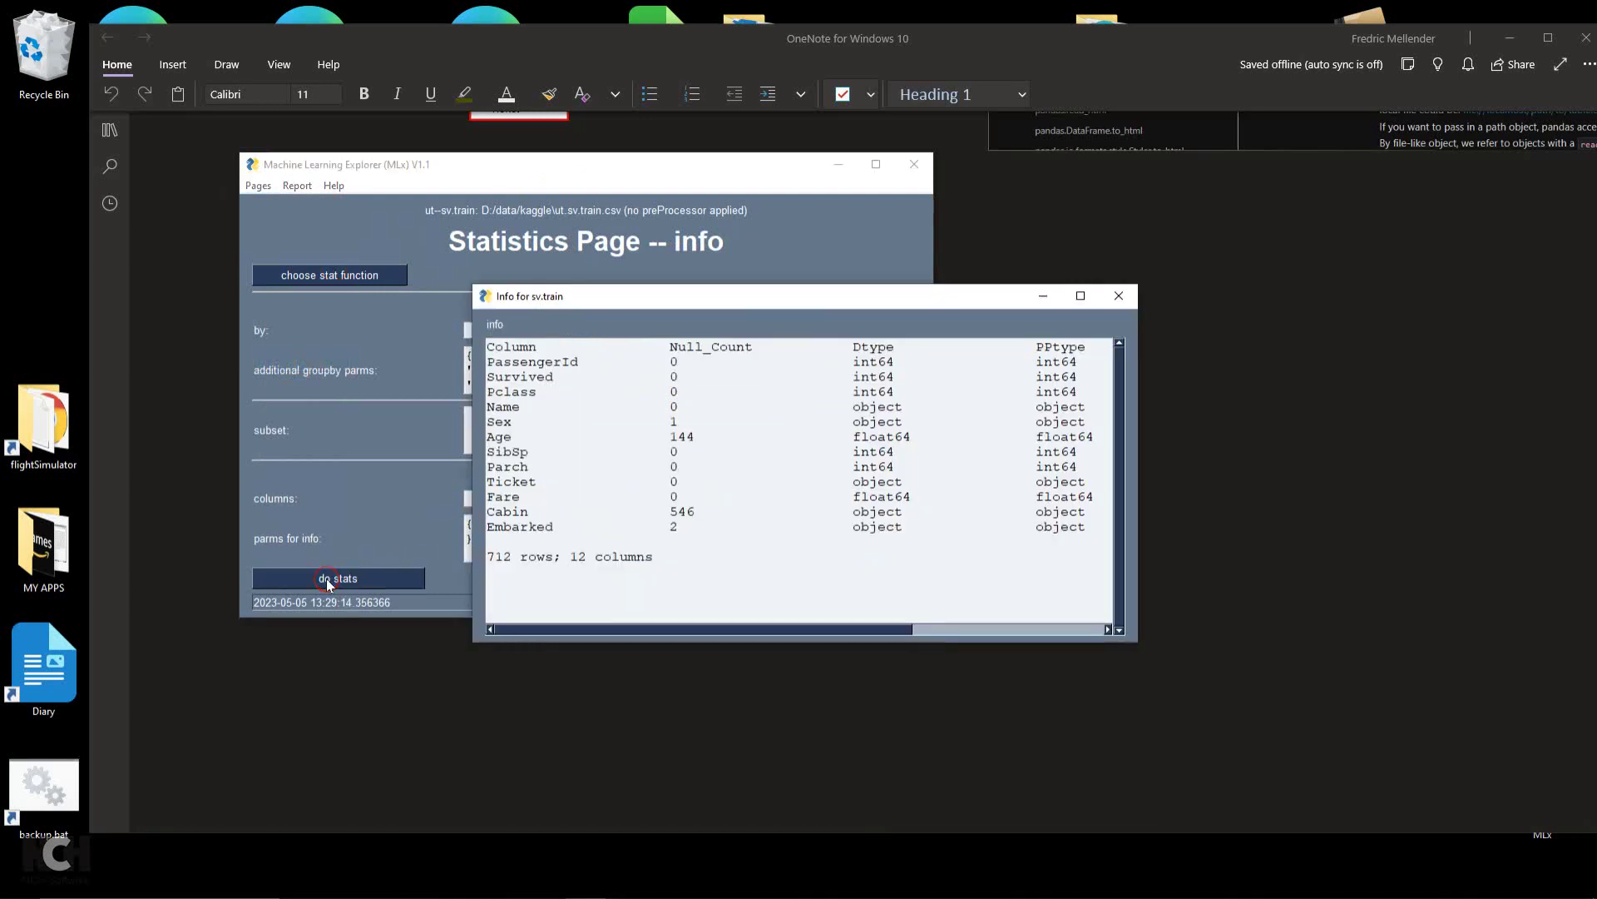
drag(1141, 410, 1427, 413)
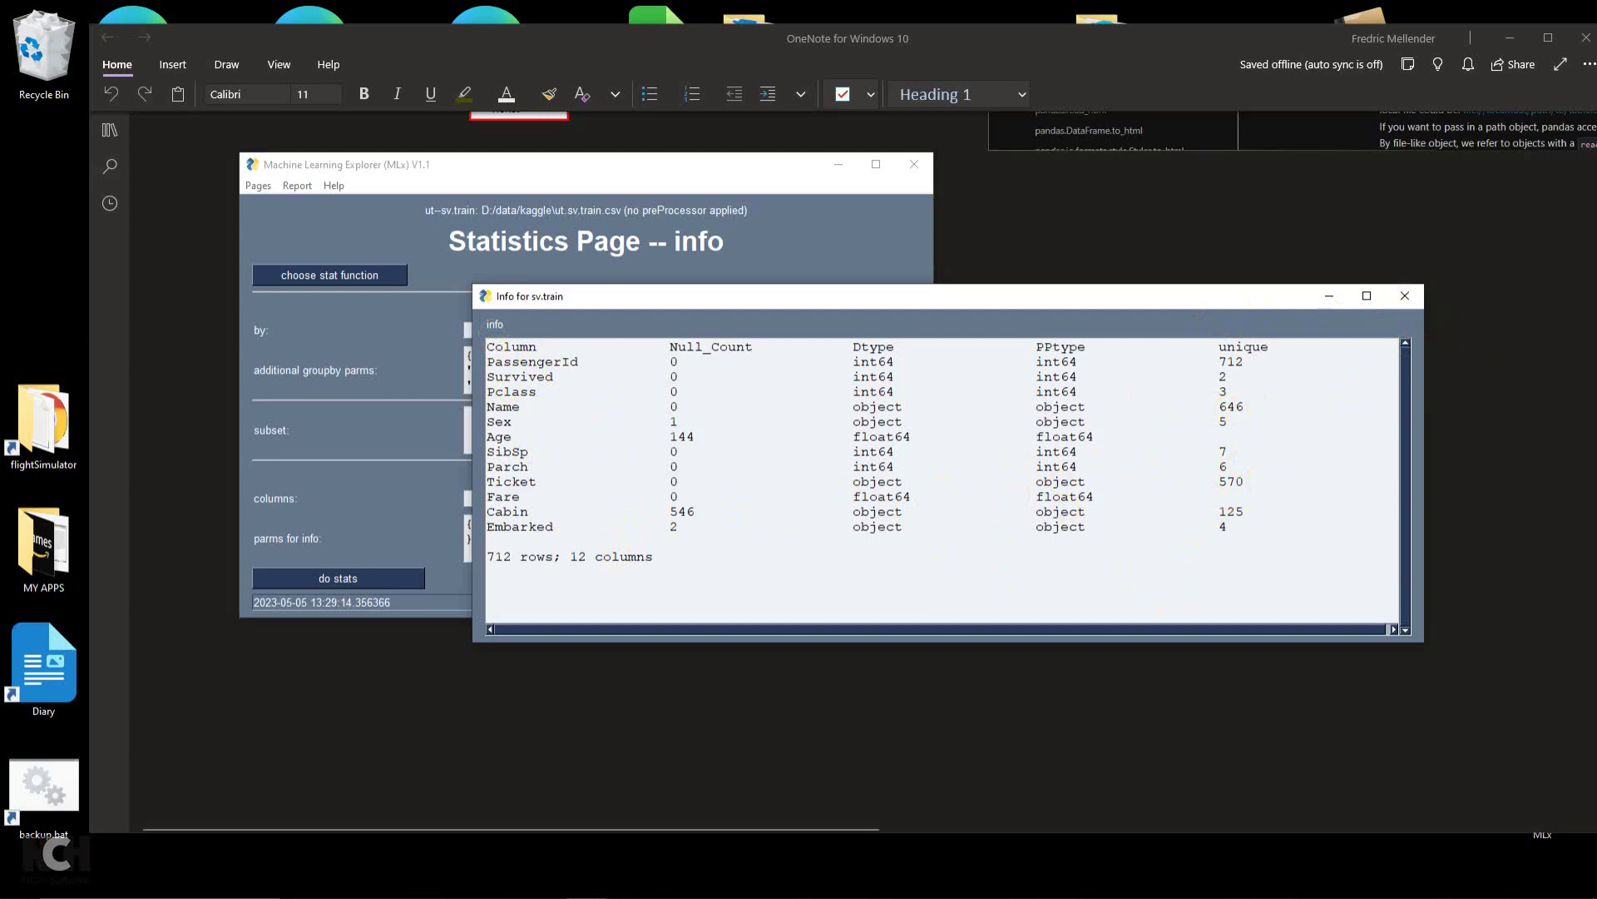
key(alt+F4)
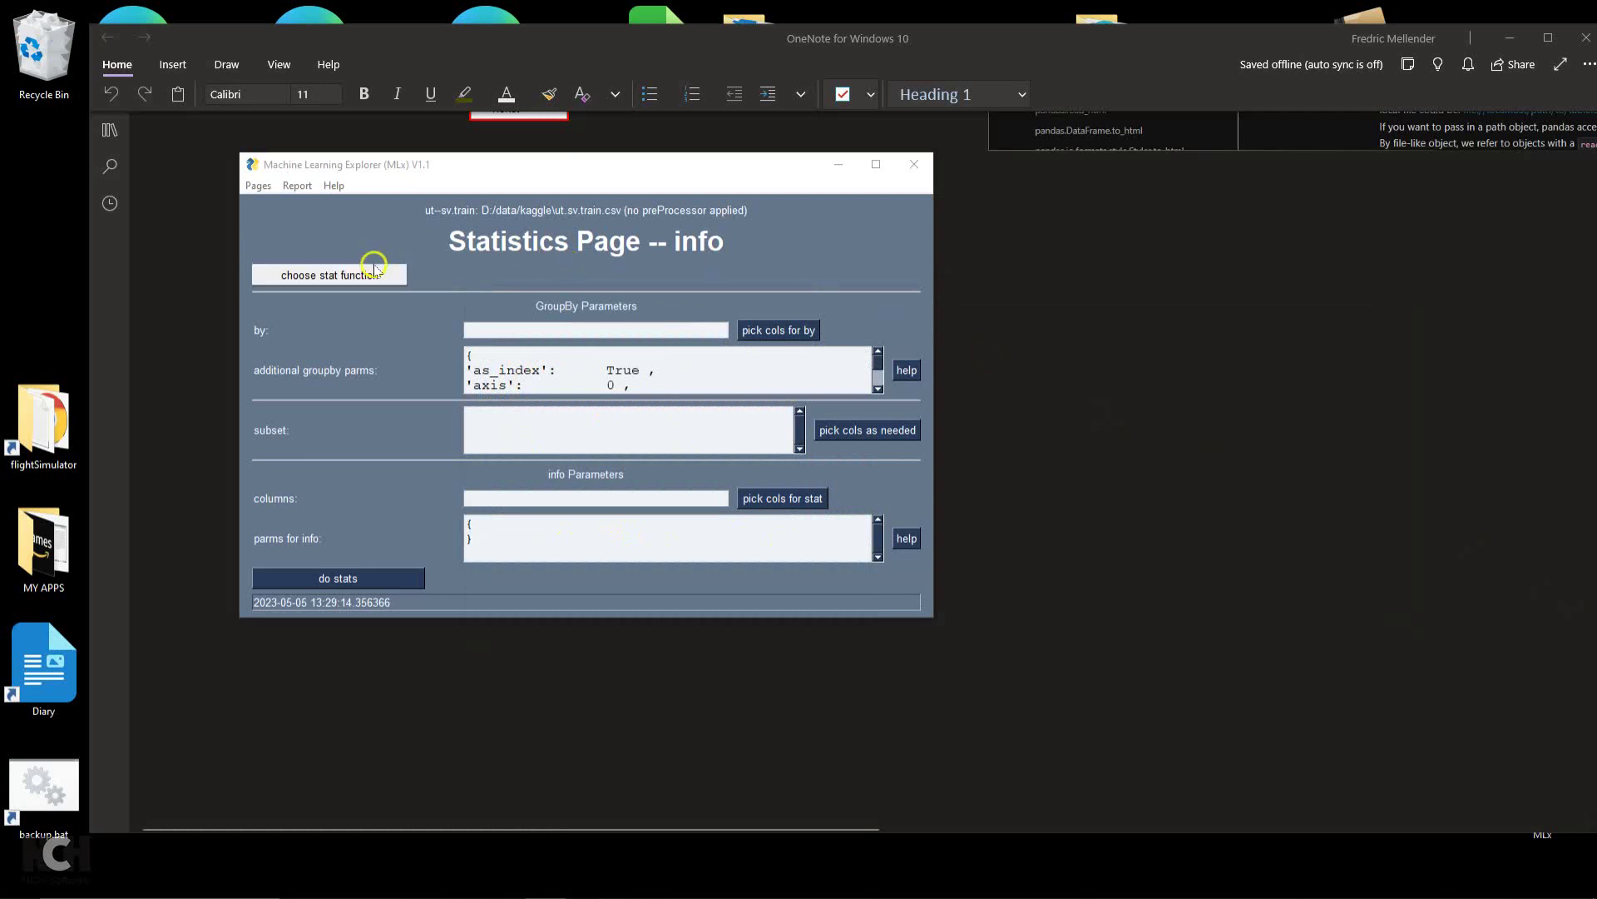
Compute the mean of the Survived column grouped by Sex and close the result
click(325, 275)
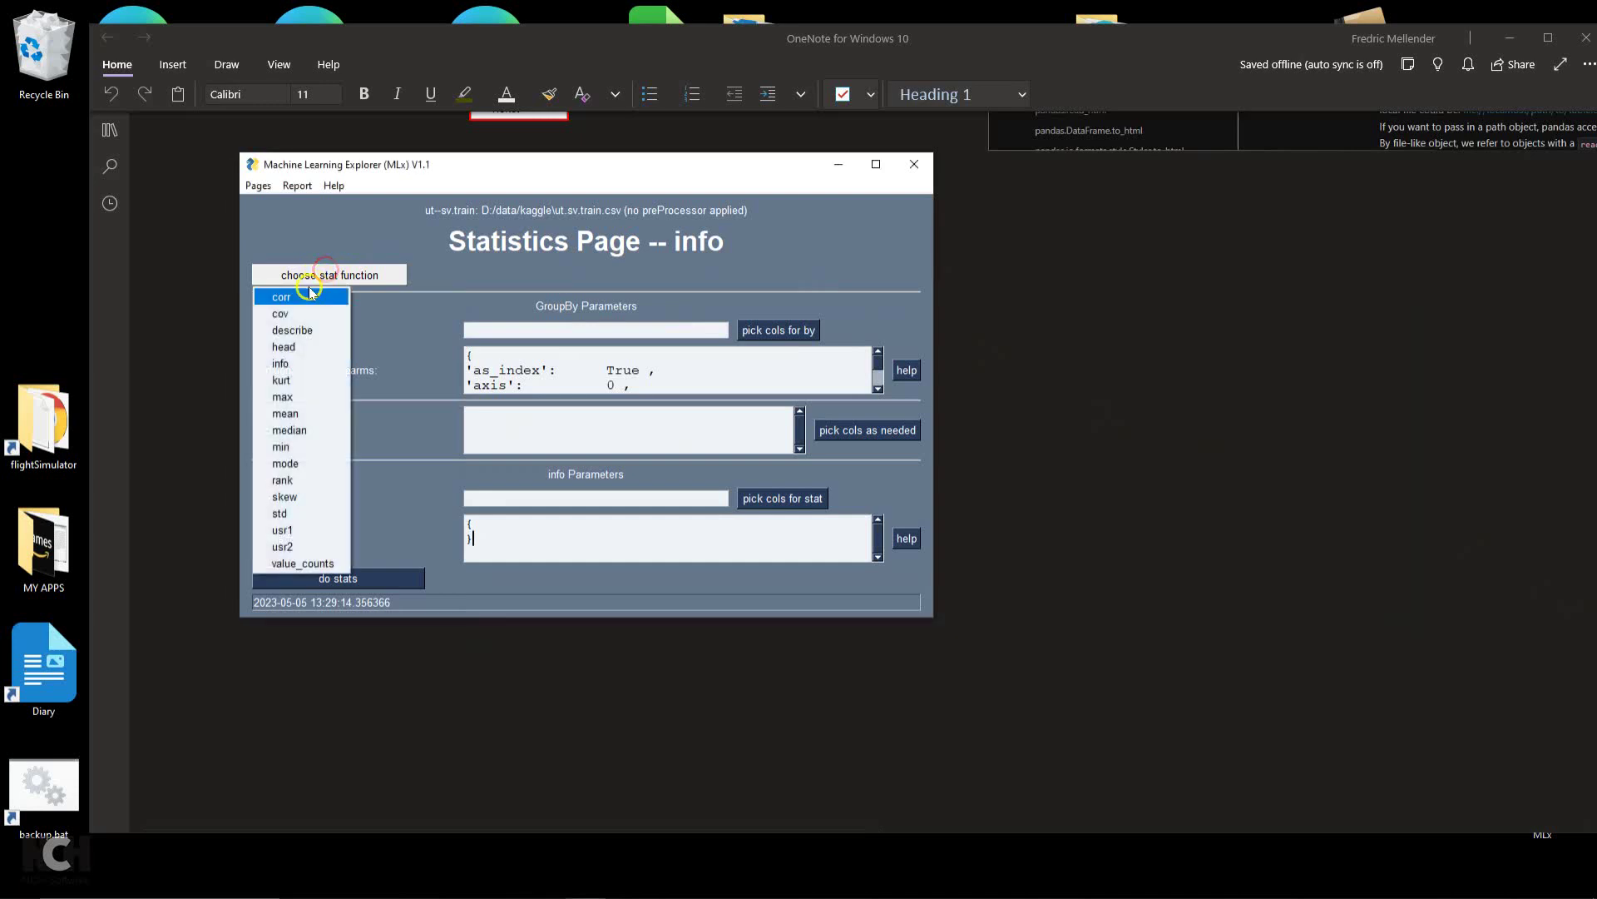
click(304, 413)
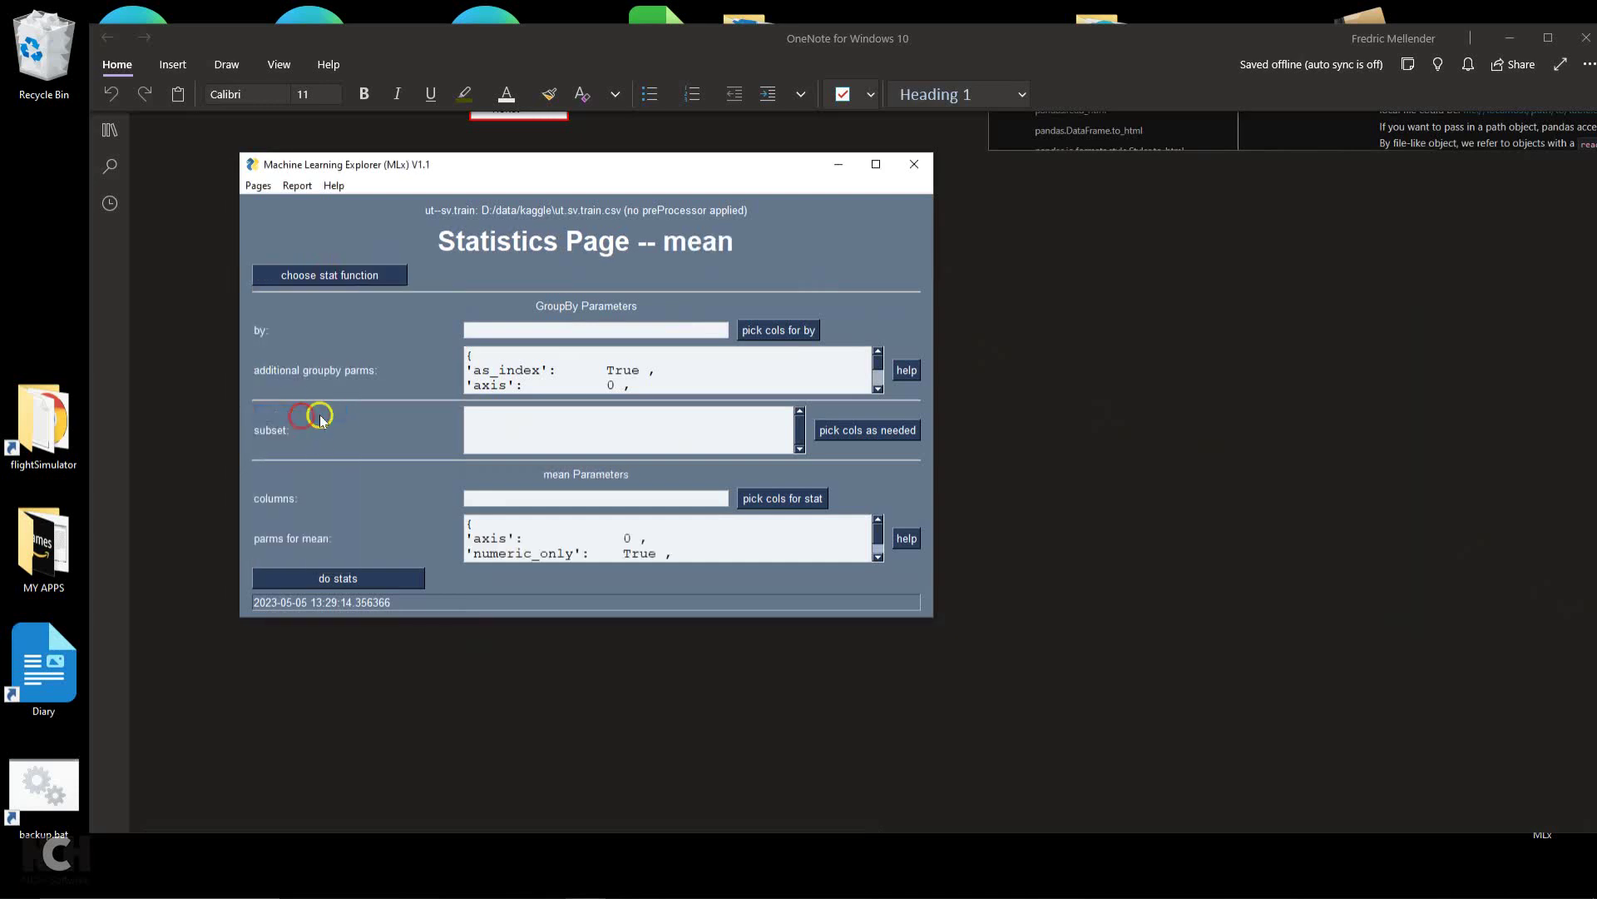
click(774, 498)
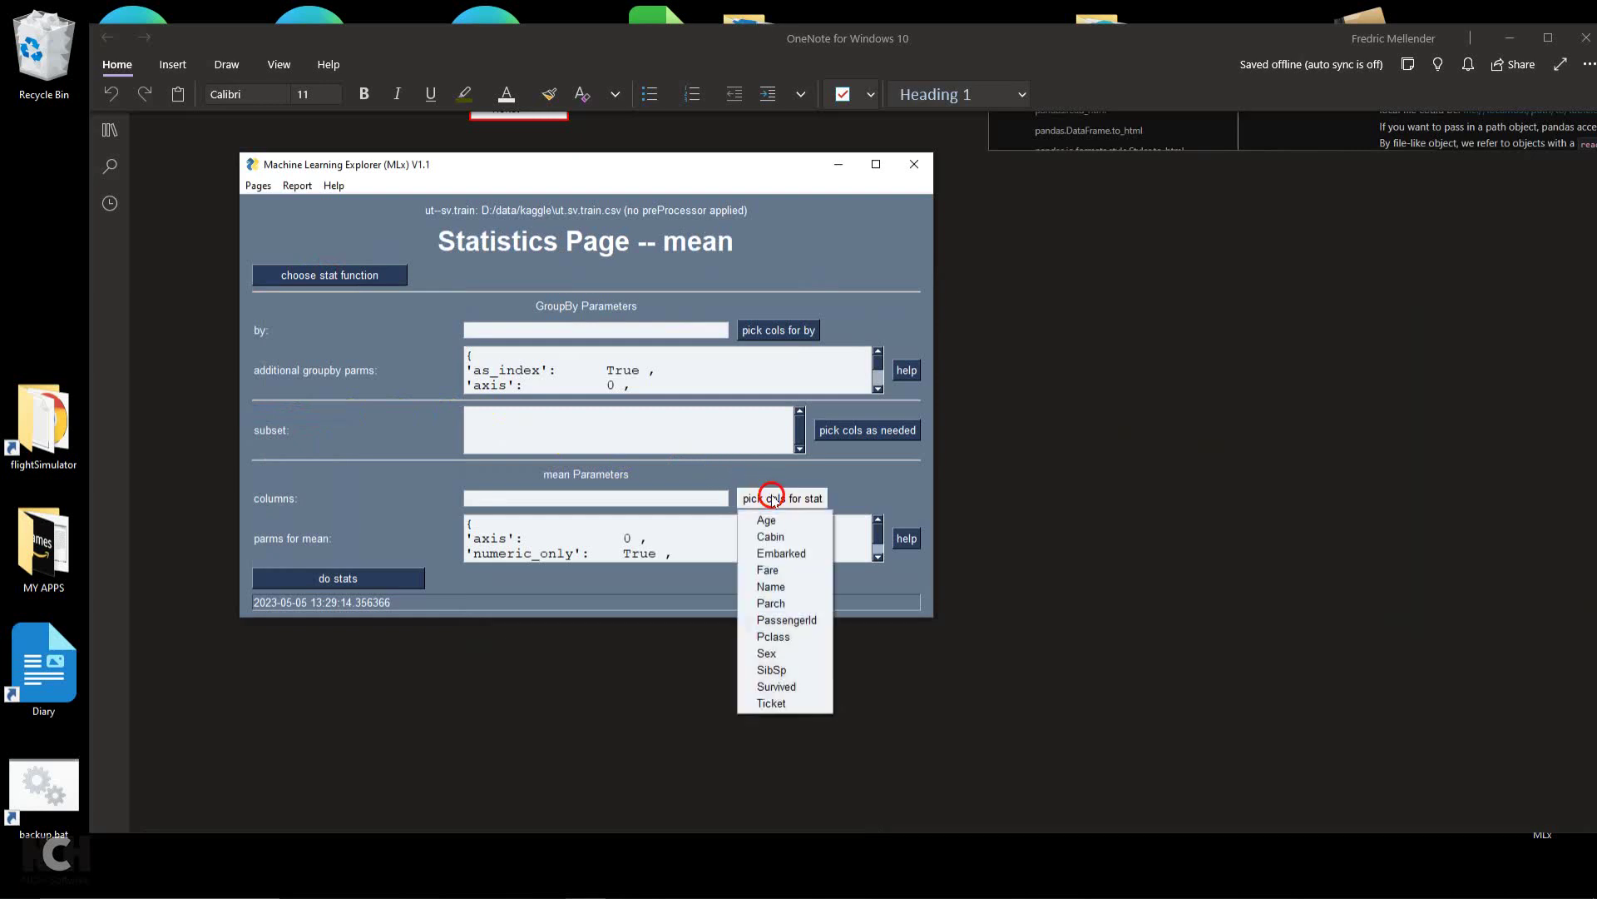
click(777, 686)
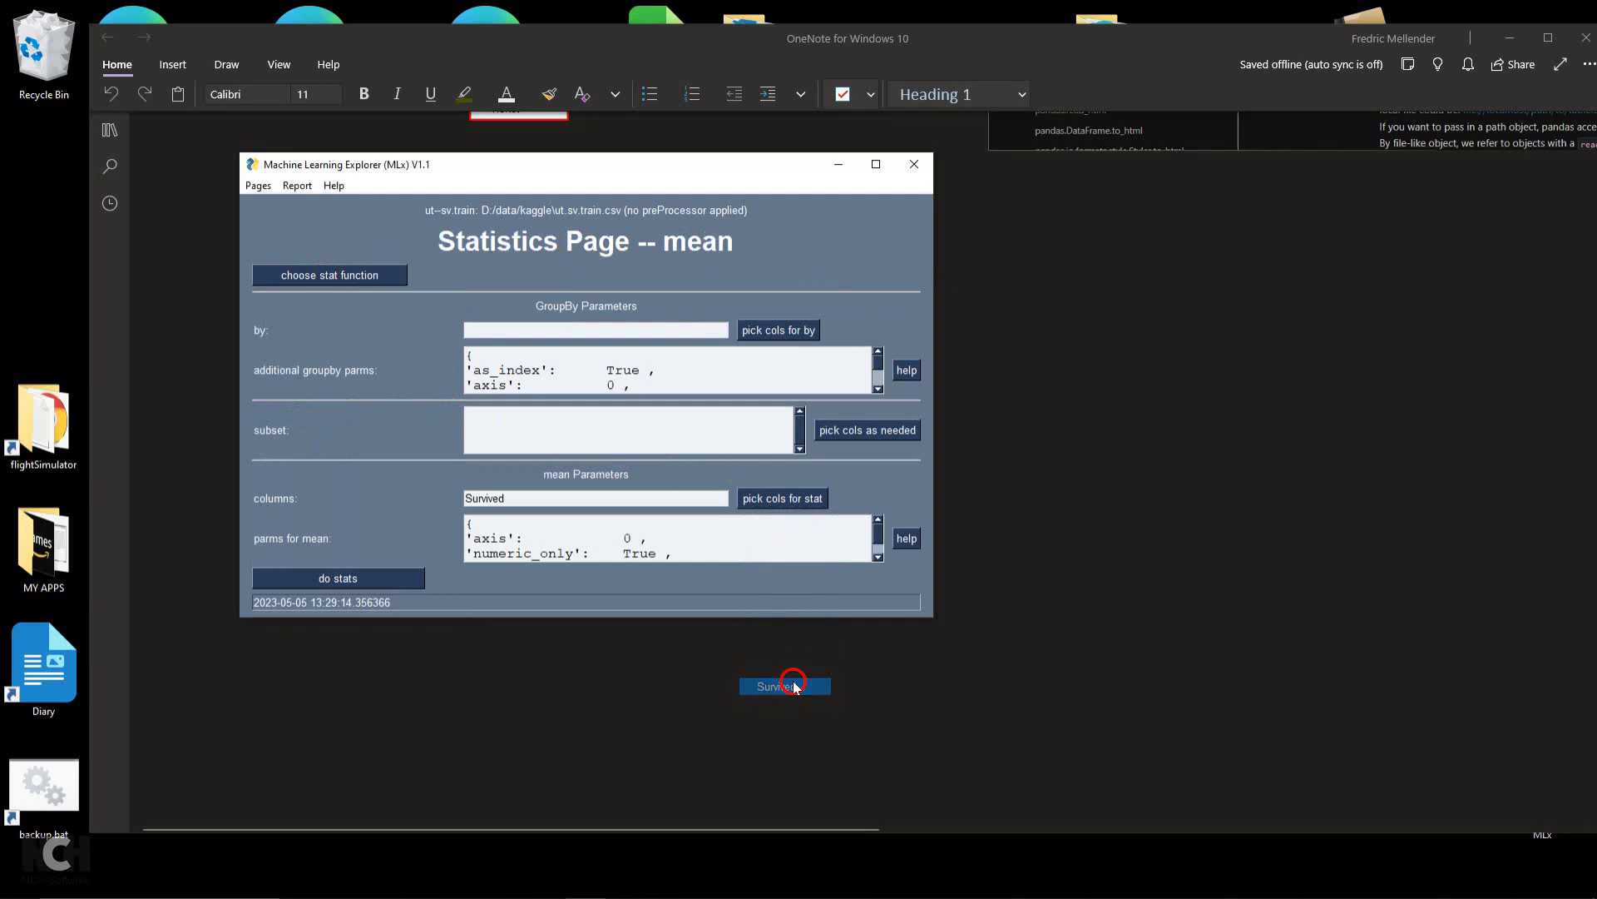
click(762, 331)
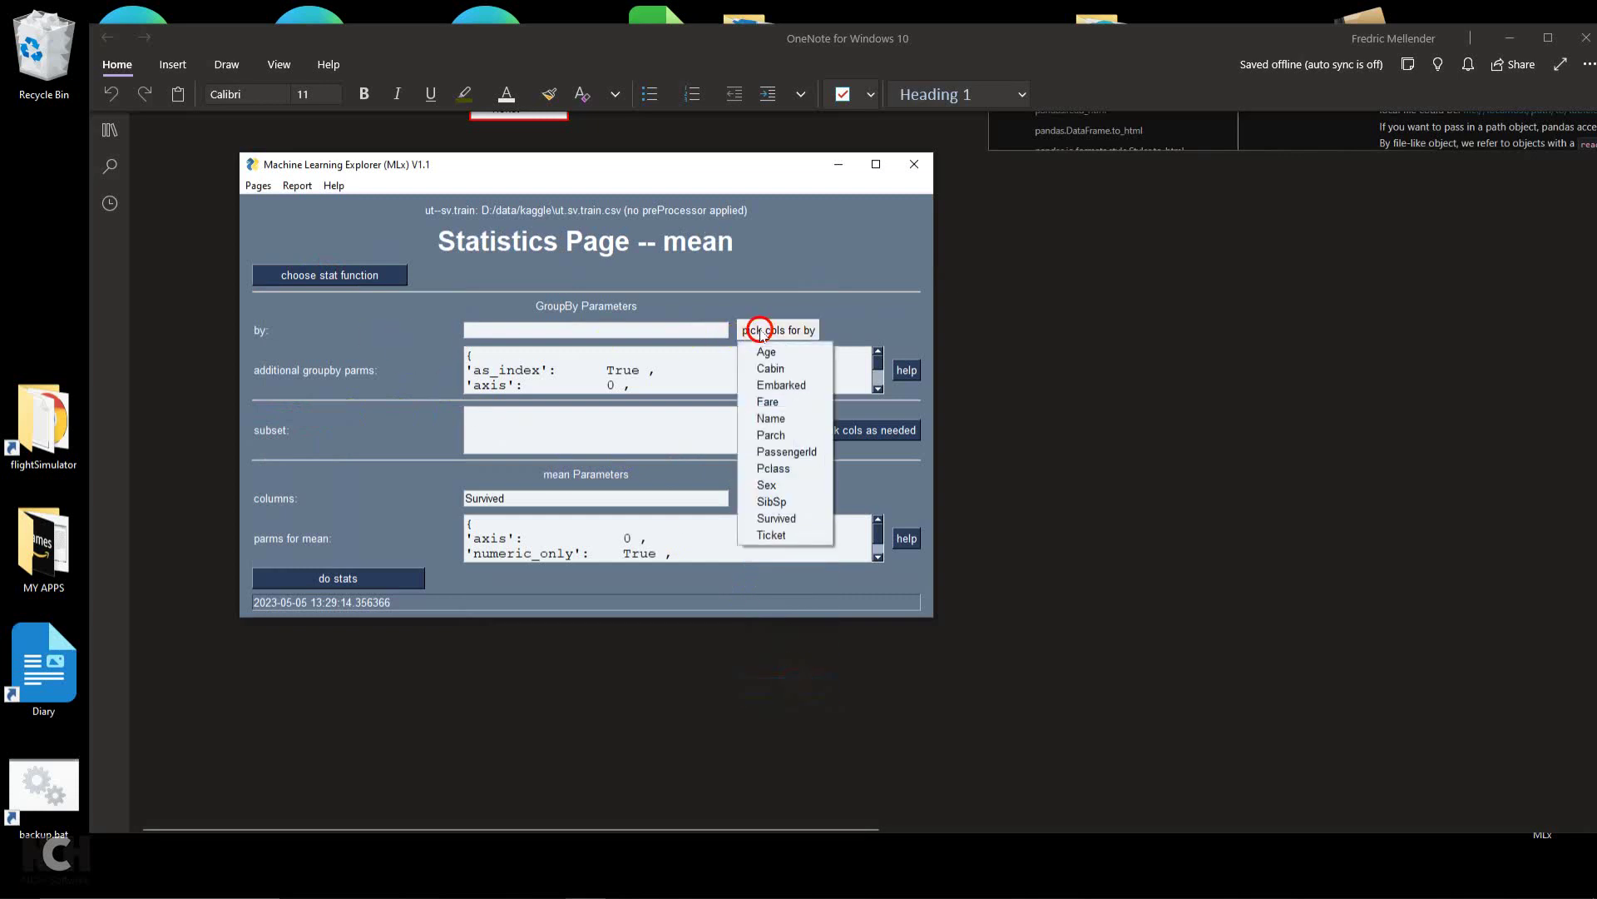
click(773, 485)
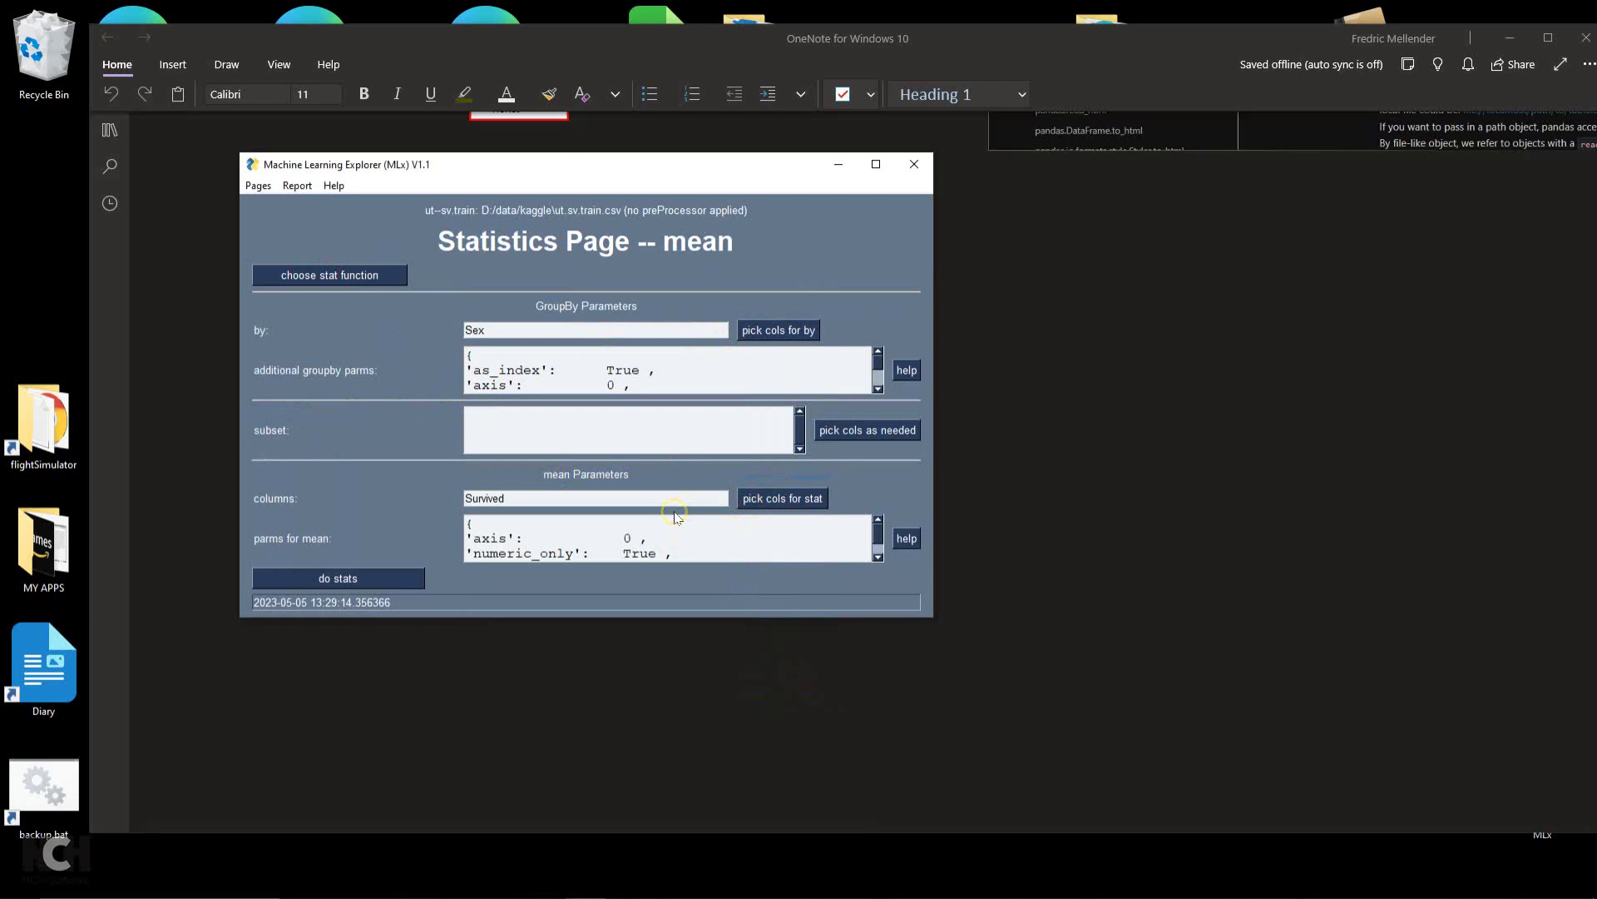
click(332, 579)
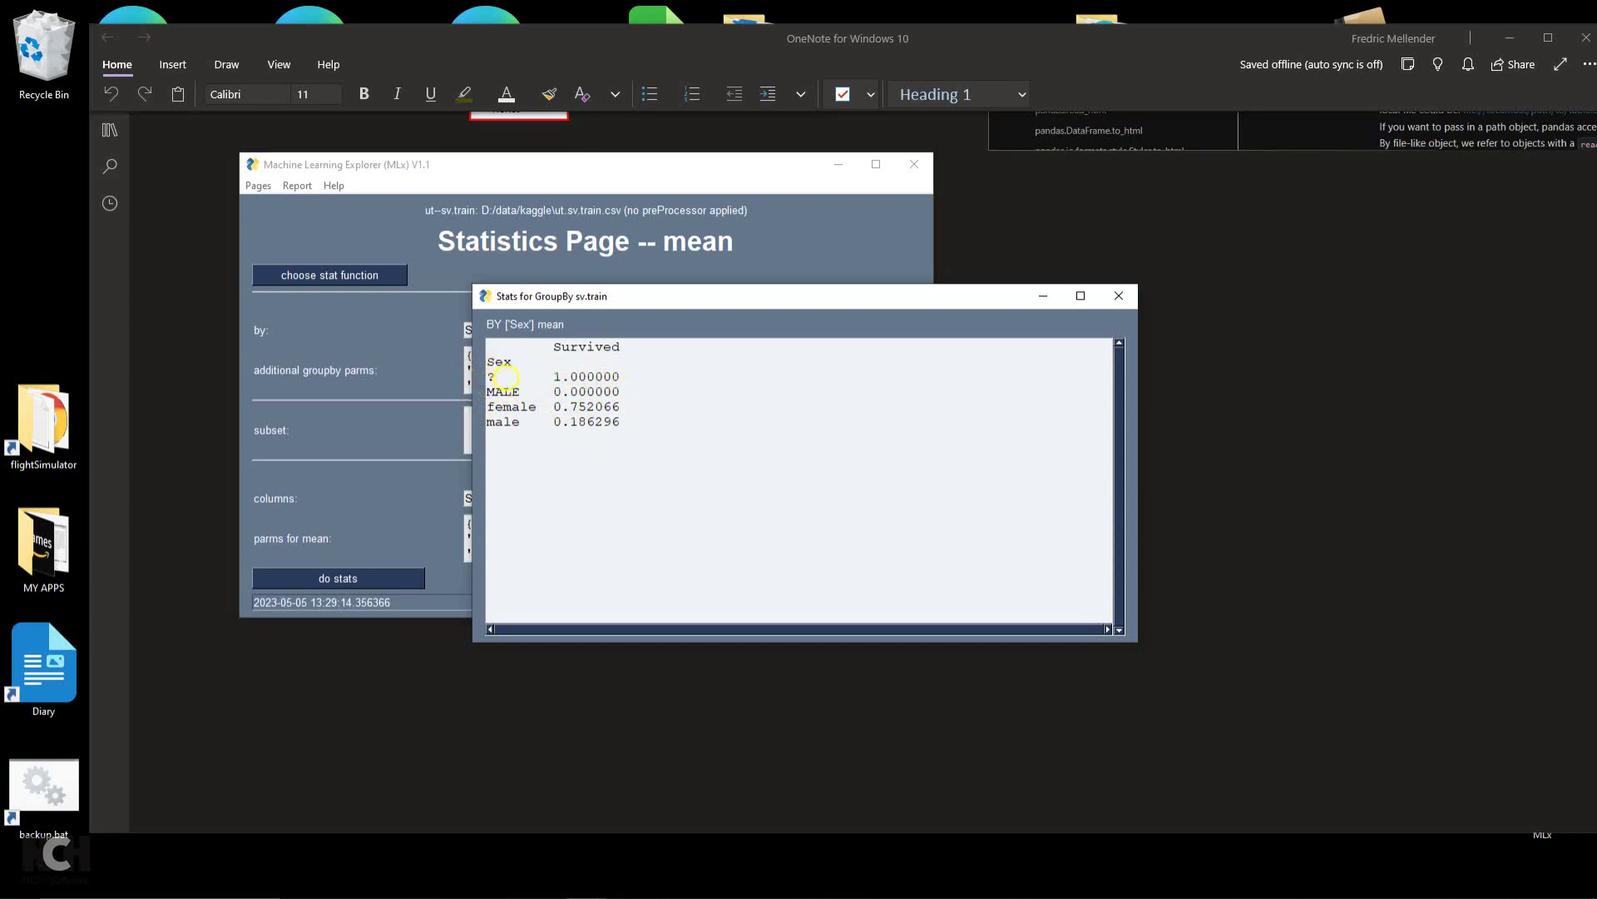
click(1119, 296)
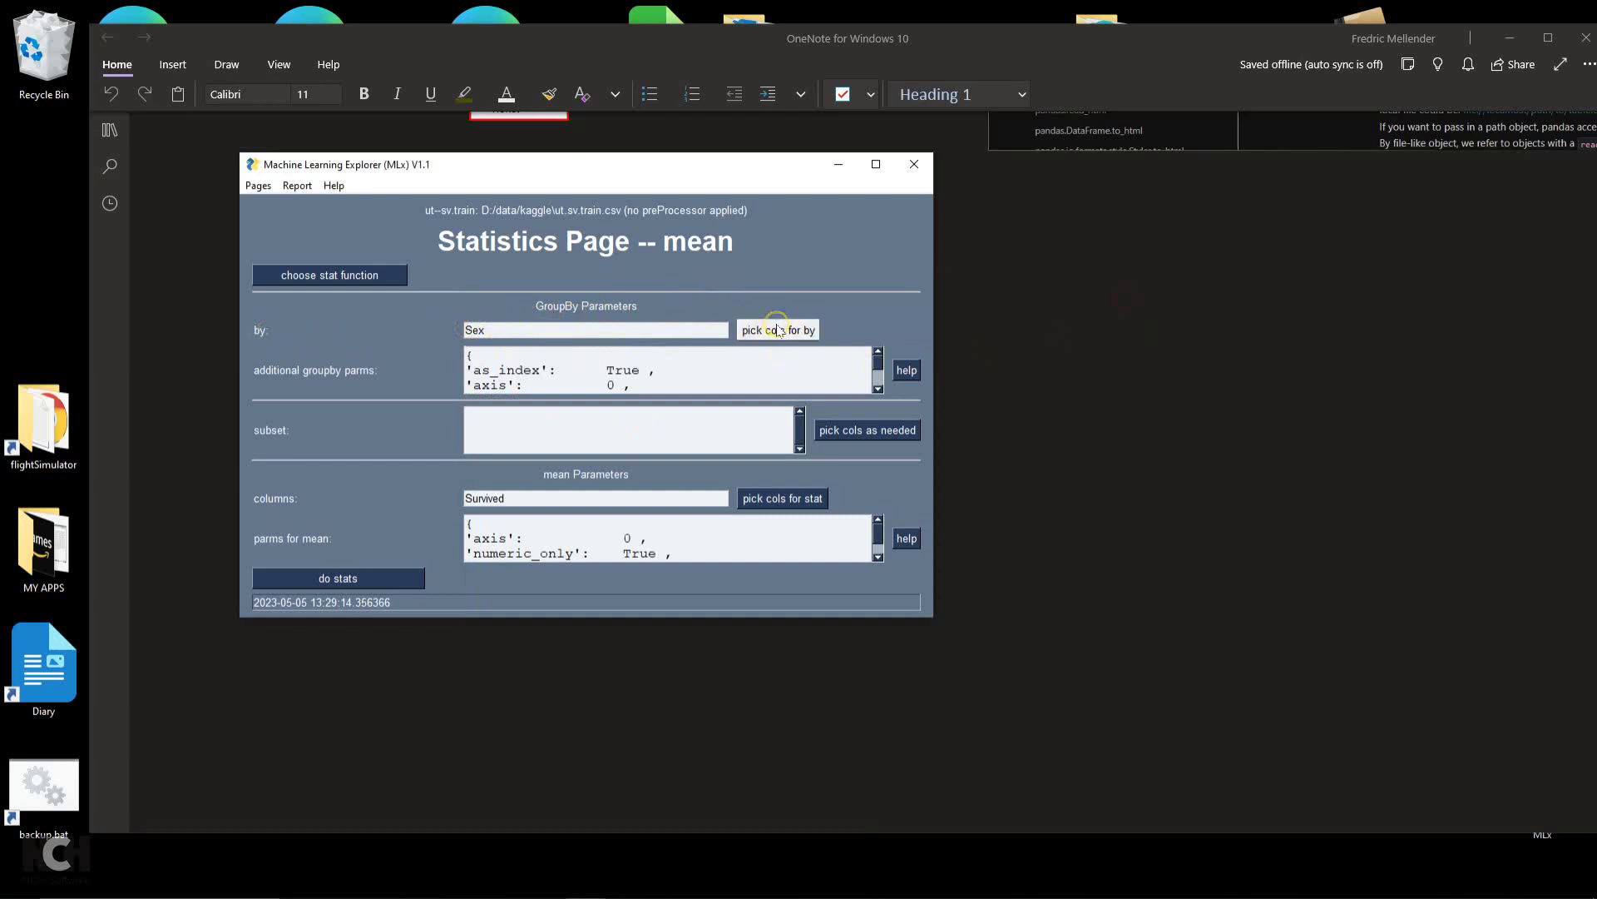
Clear the groupby column so the mean is computed without grouping
click(503, 329)
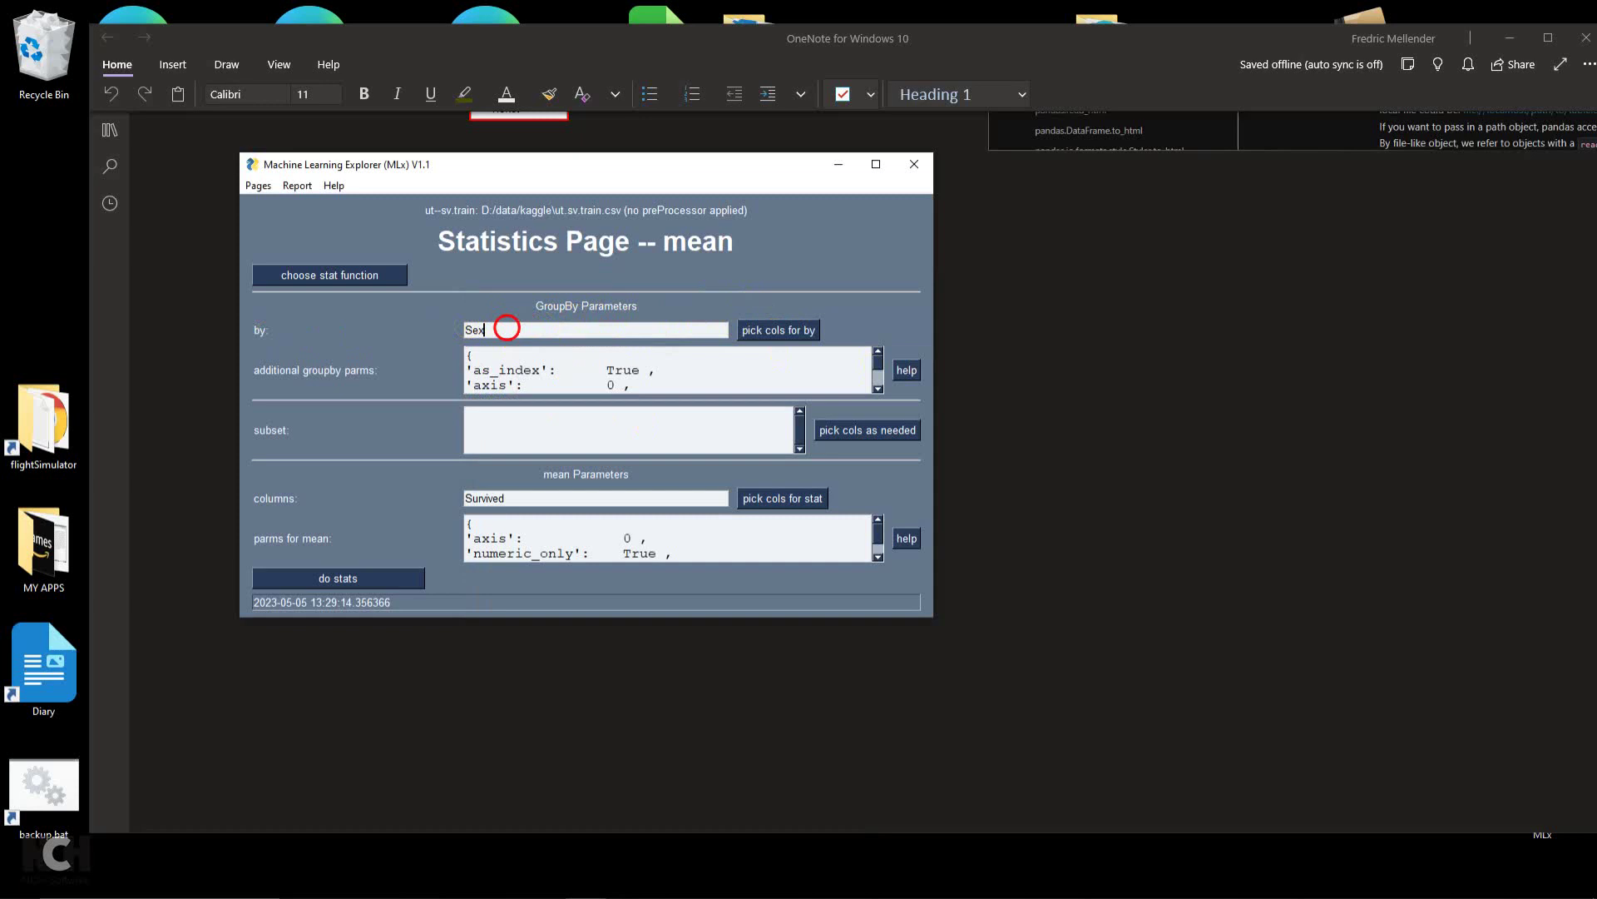
click(757, 332)
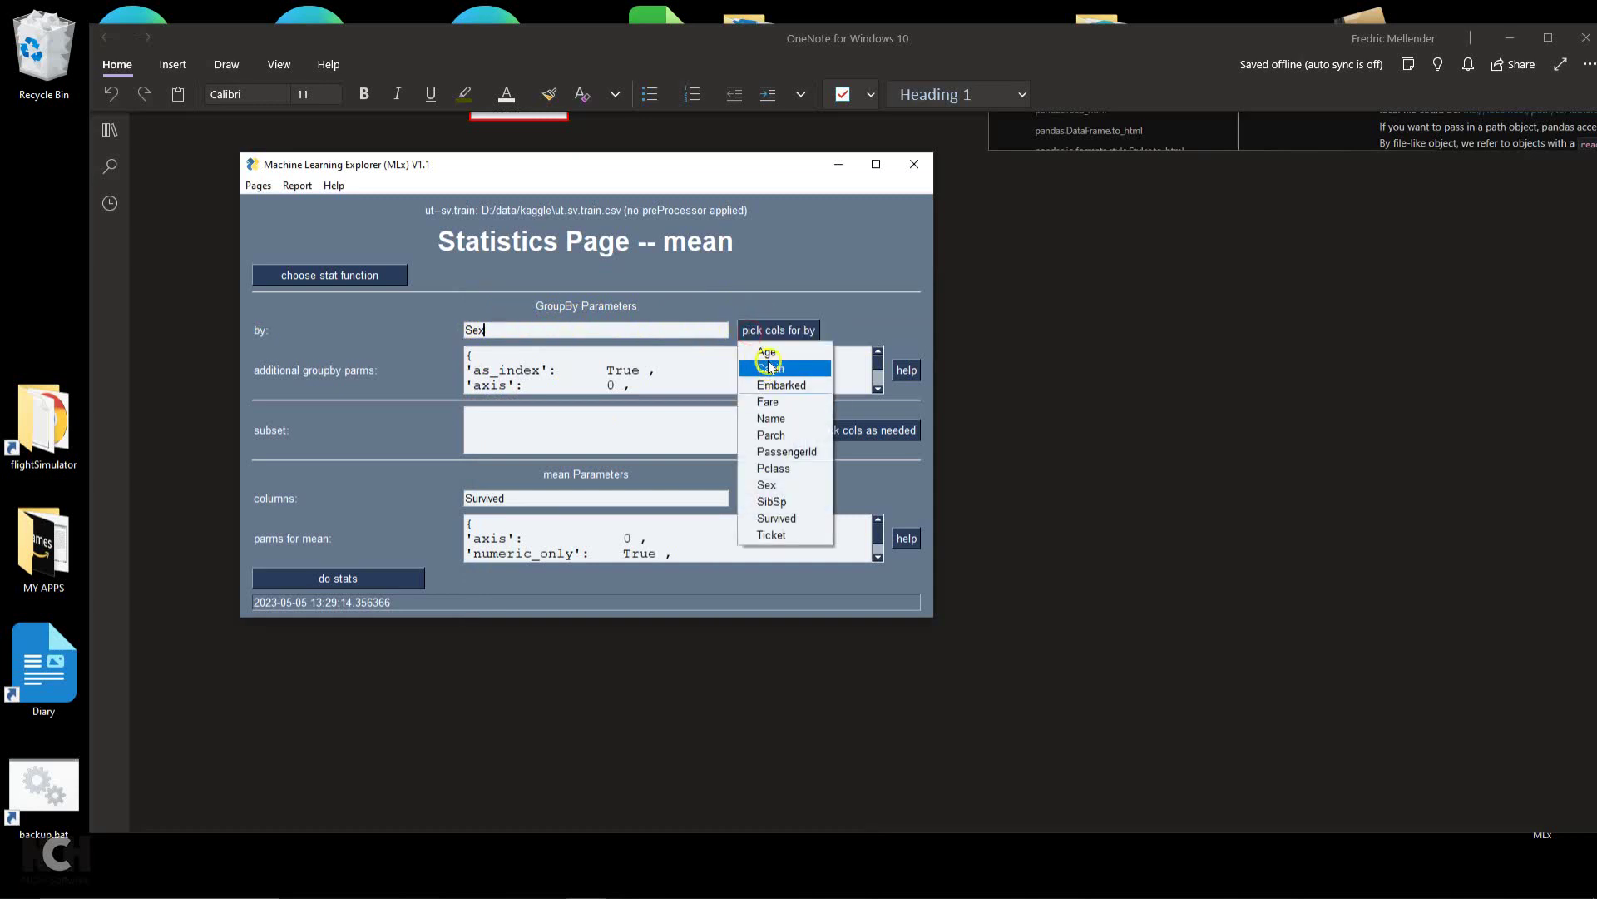
click(766, 353)
click(523, 331)
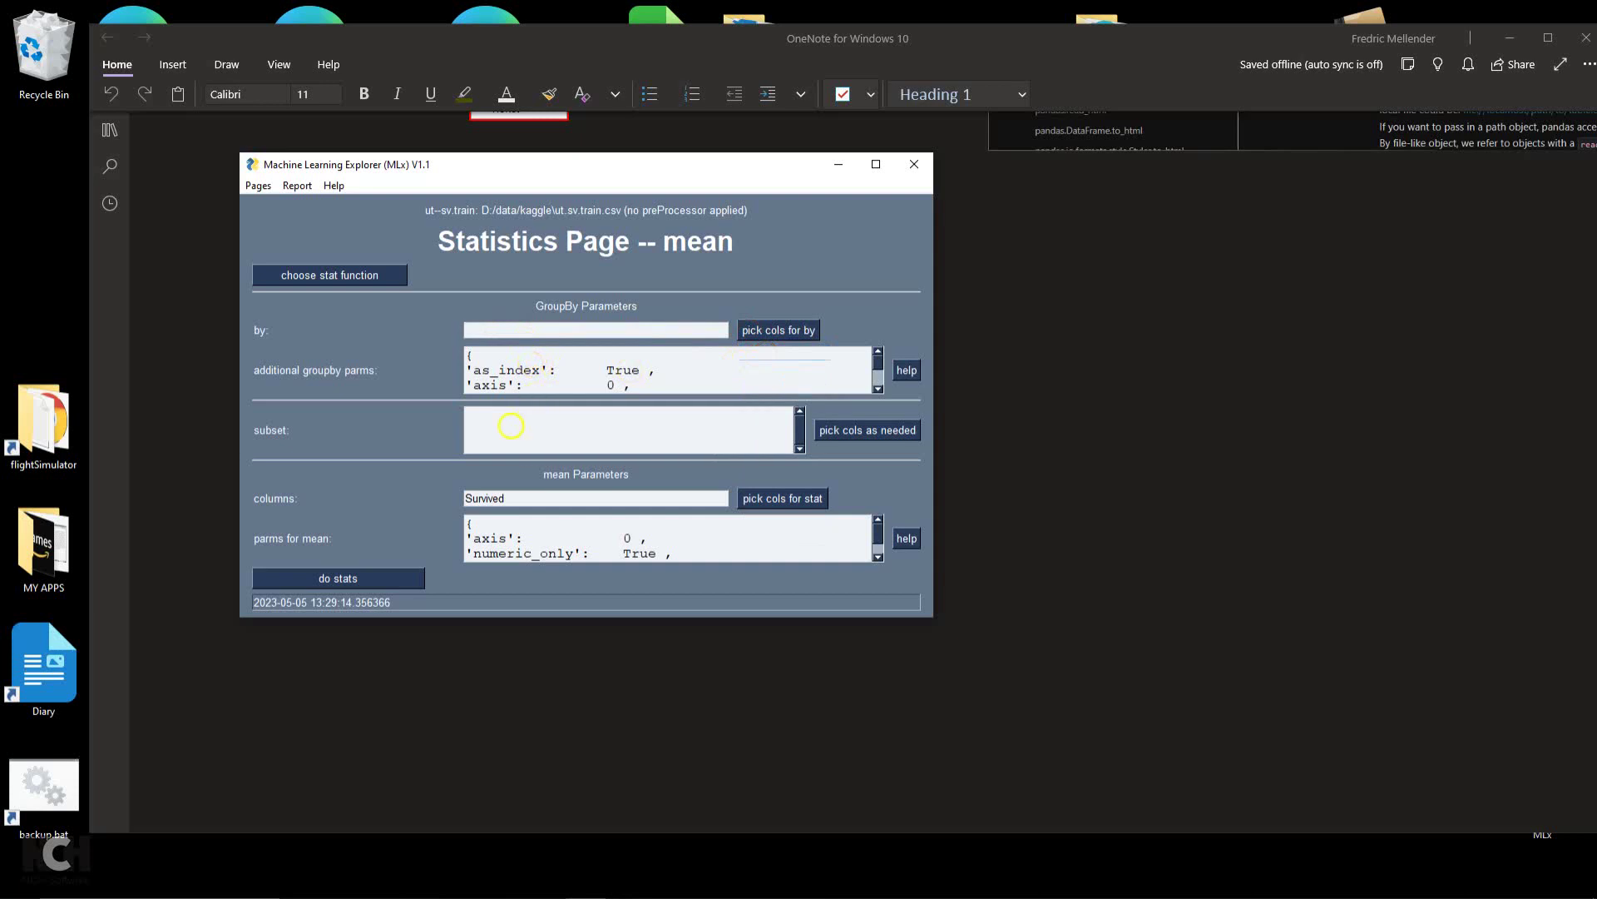
Restrict the data to the subset Age < 30, compute the mean of Survived and close the result
click(502, 423)
click(505, 421)
click(491, 499)
click(513, 414)
click(344, 577)
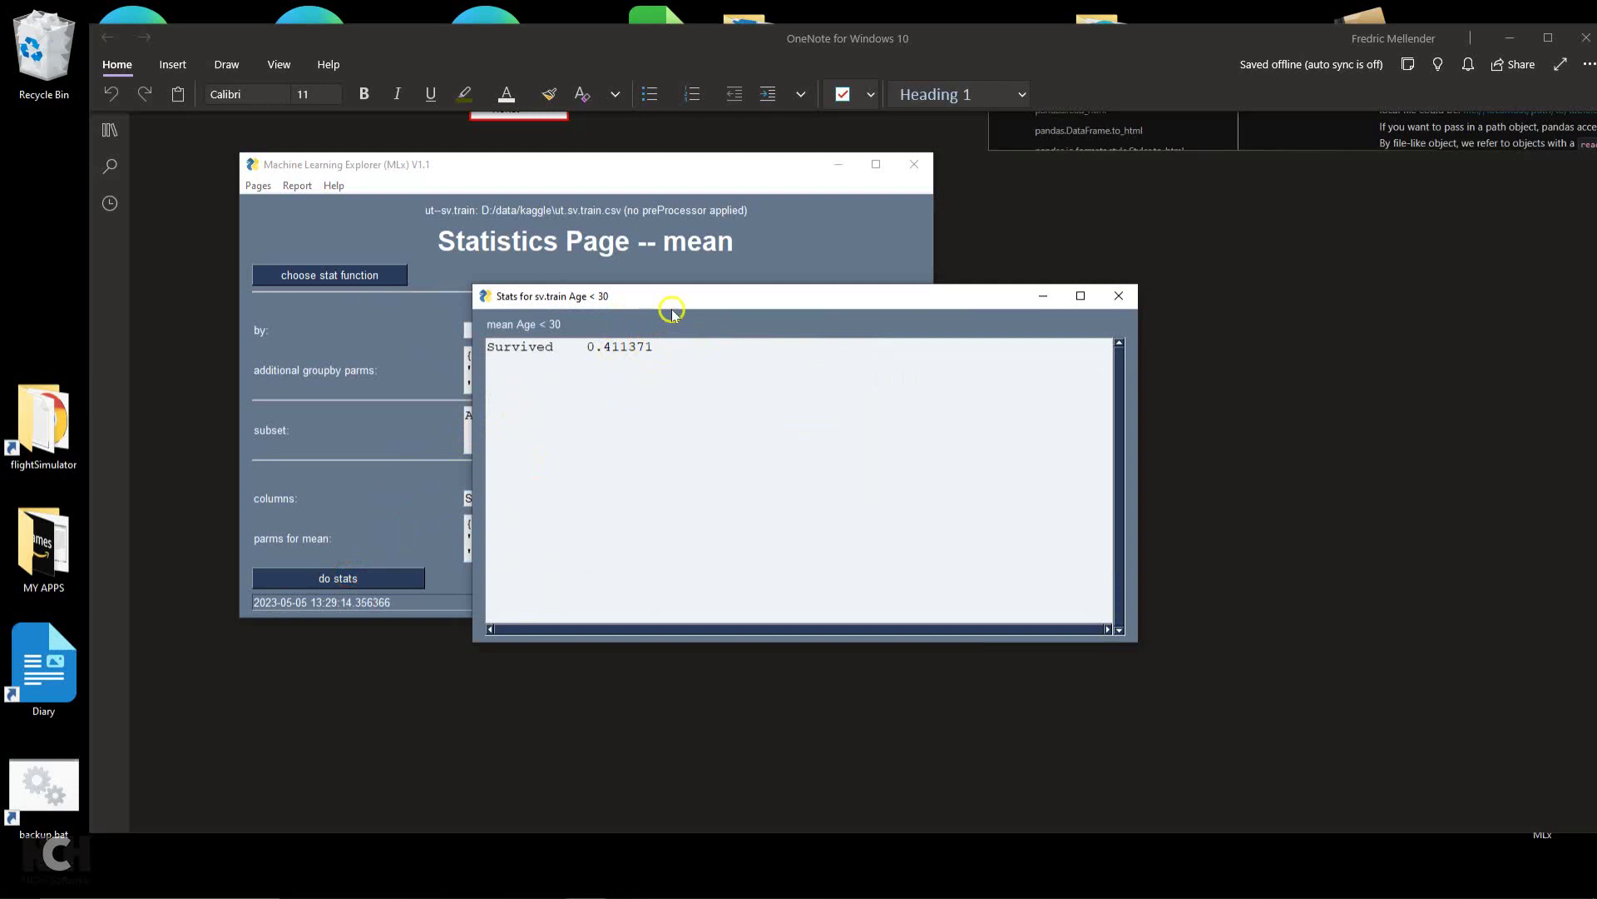
drag(684, 296, 780, 316)
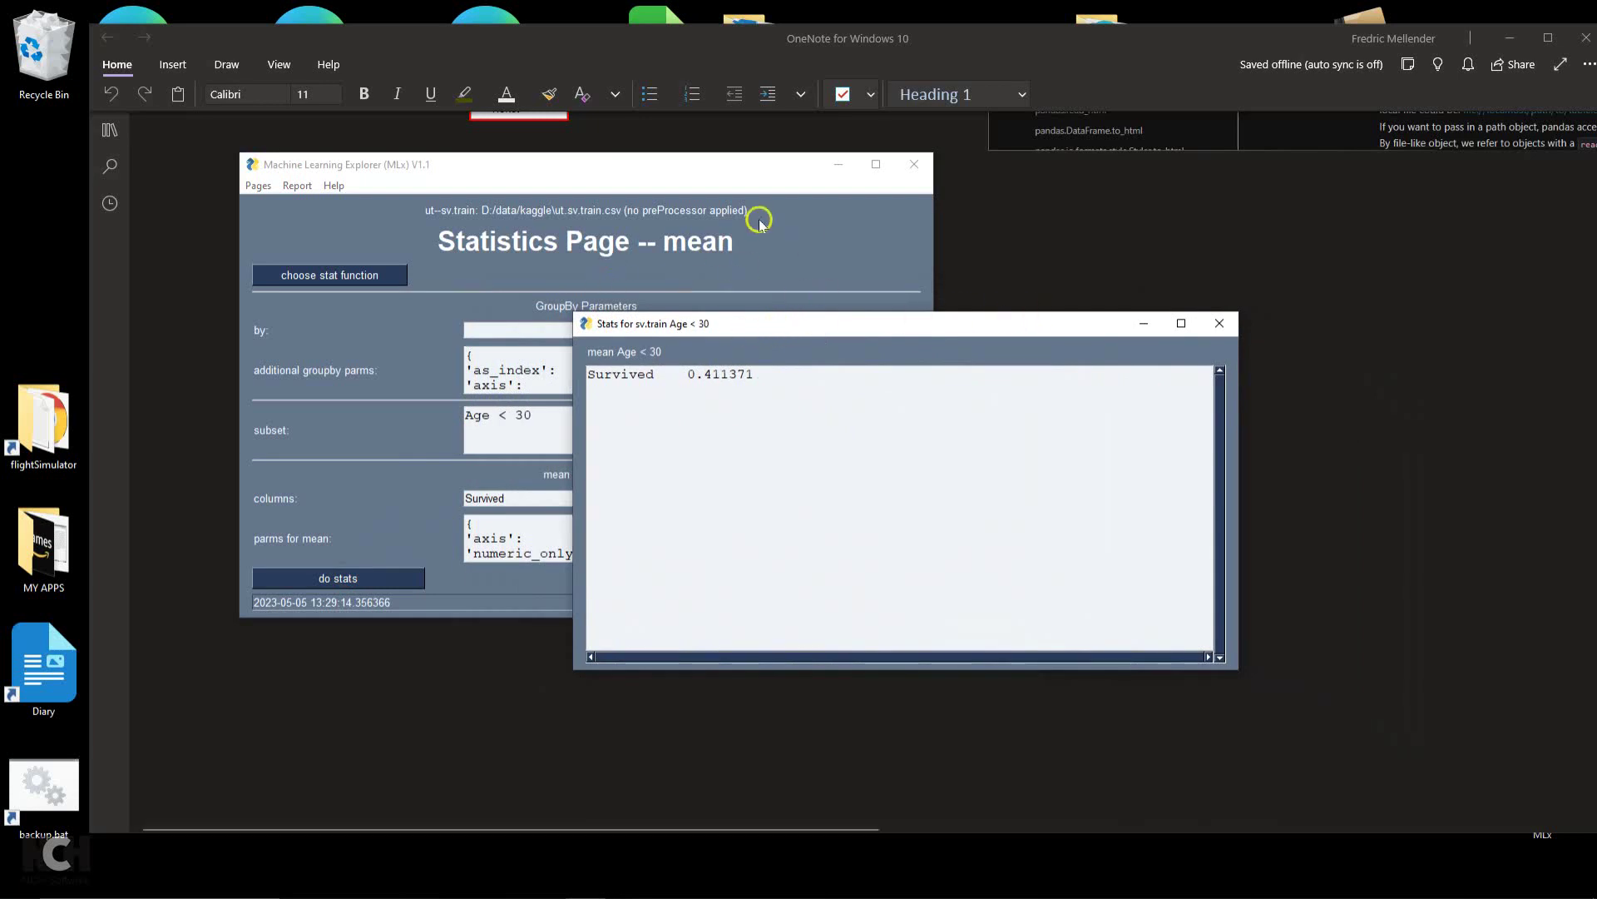
click(1208, 323)
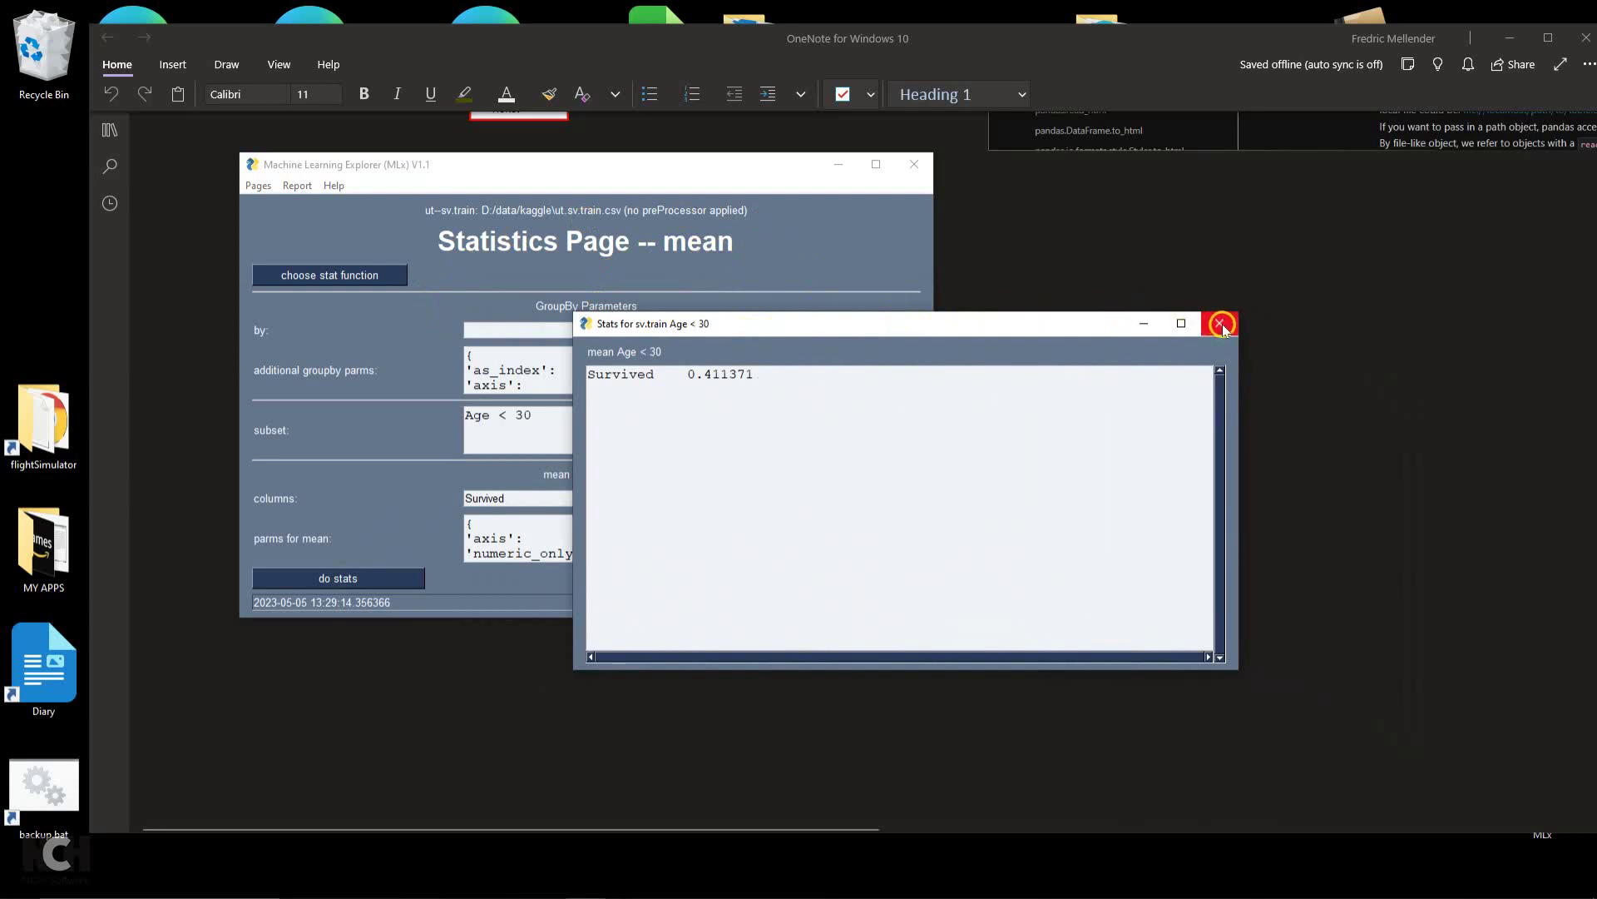
Compute the corr statistics across all columns for the Age < 30 subset, widen the result to review it and close it
click(334, 277)
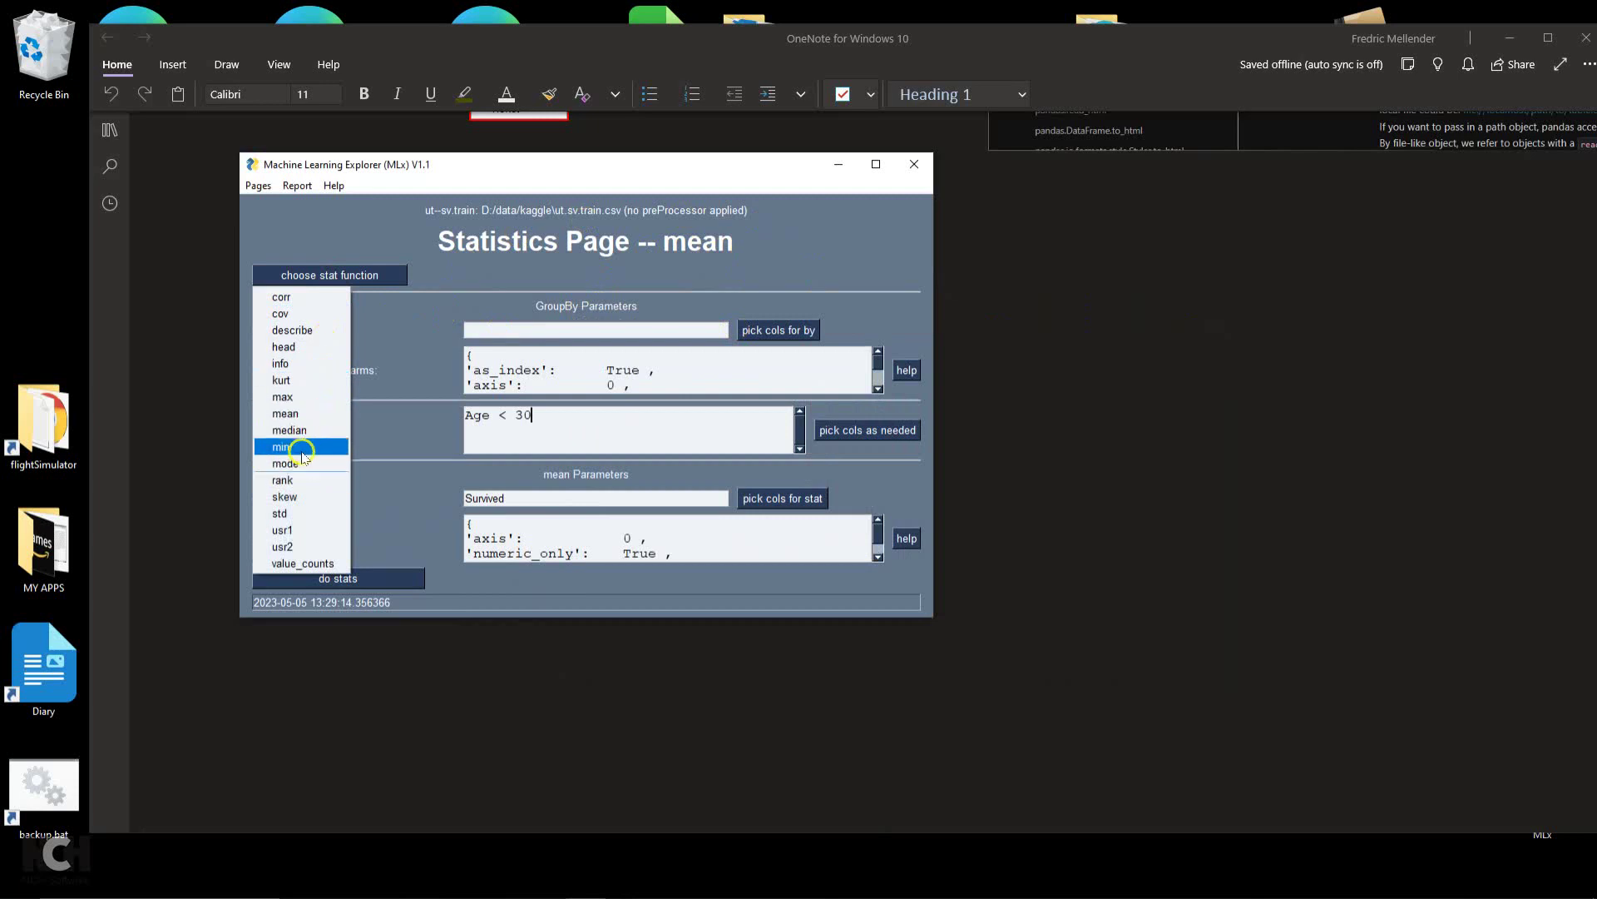
click(283, 298)
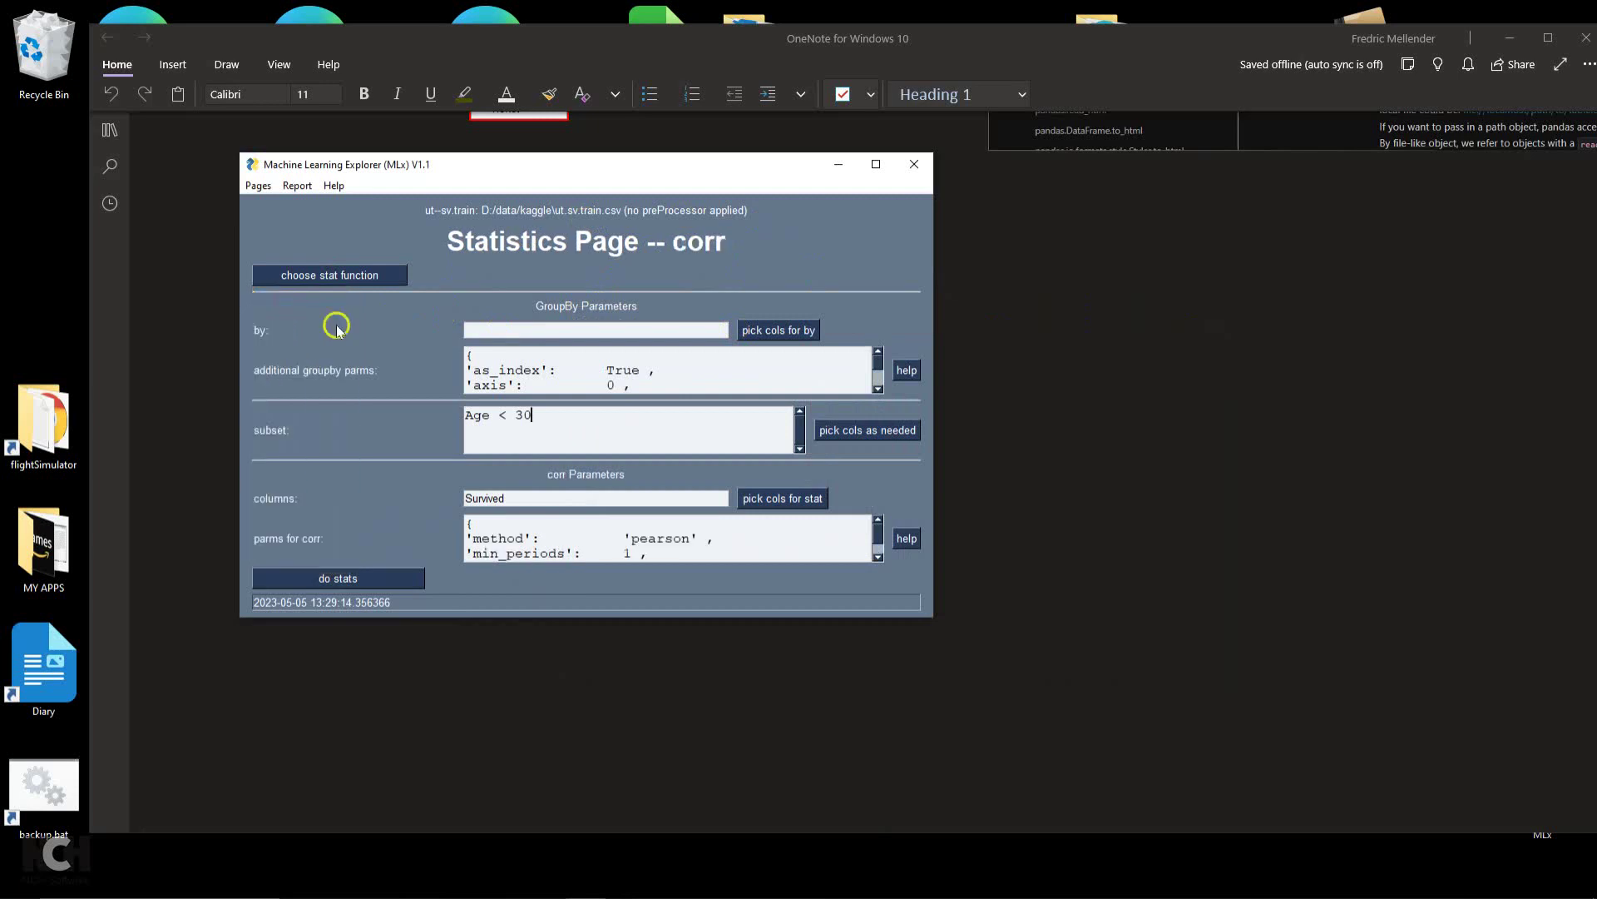
click(575, 498)
click(354, 577)
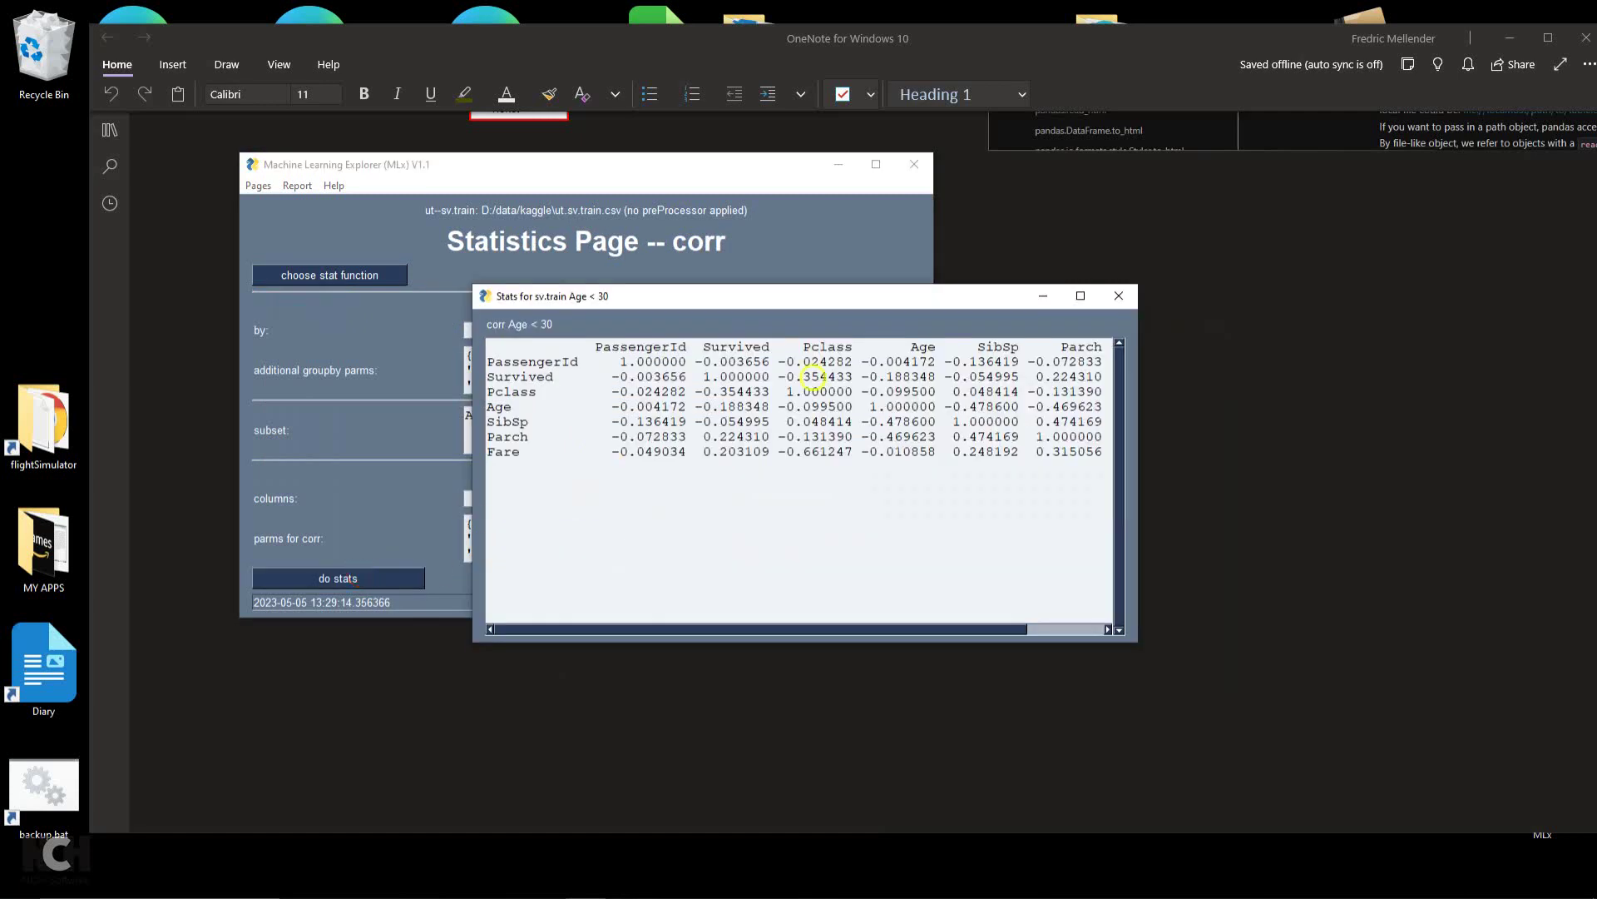
drag(1137, 423, 1381, 425)
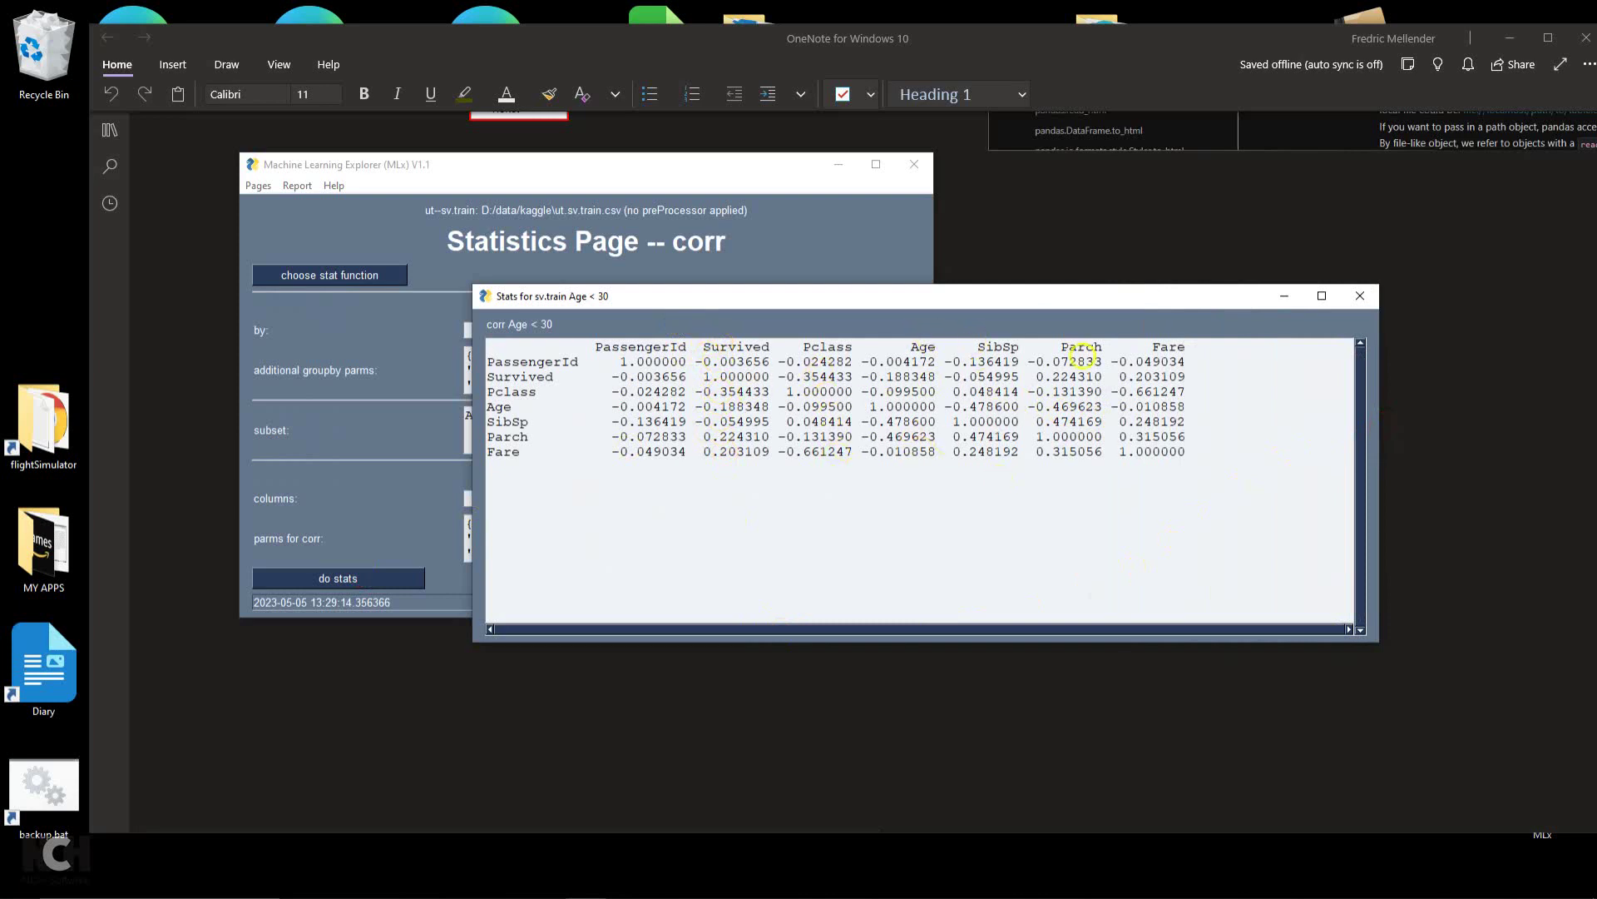
click(1363, 298)
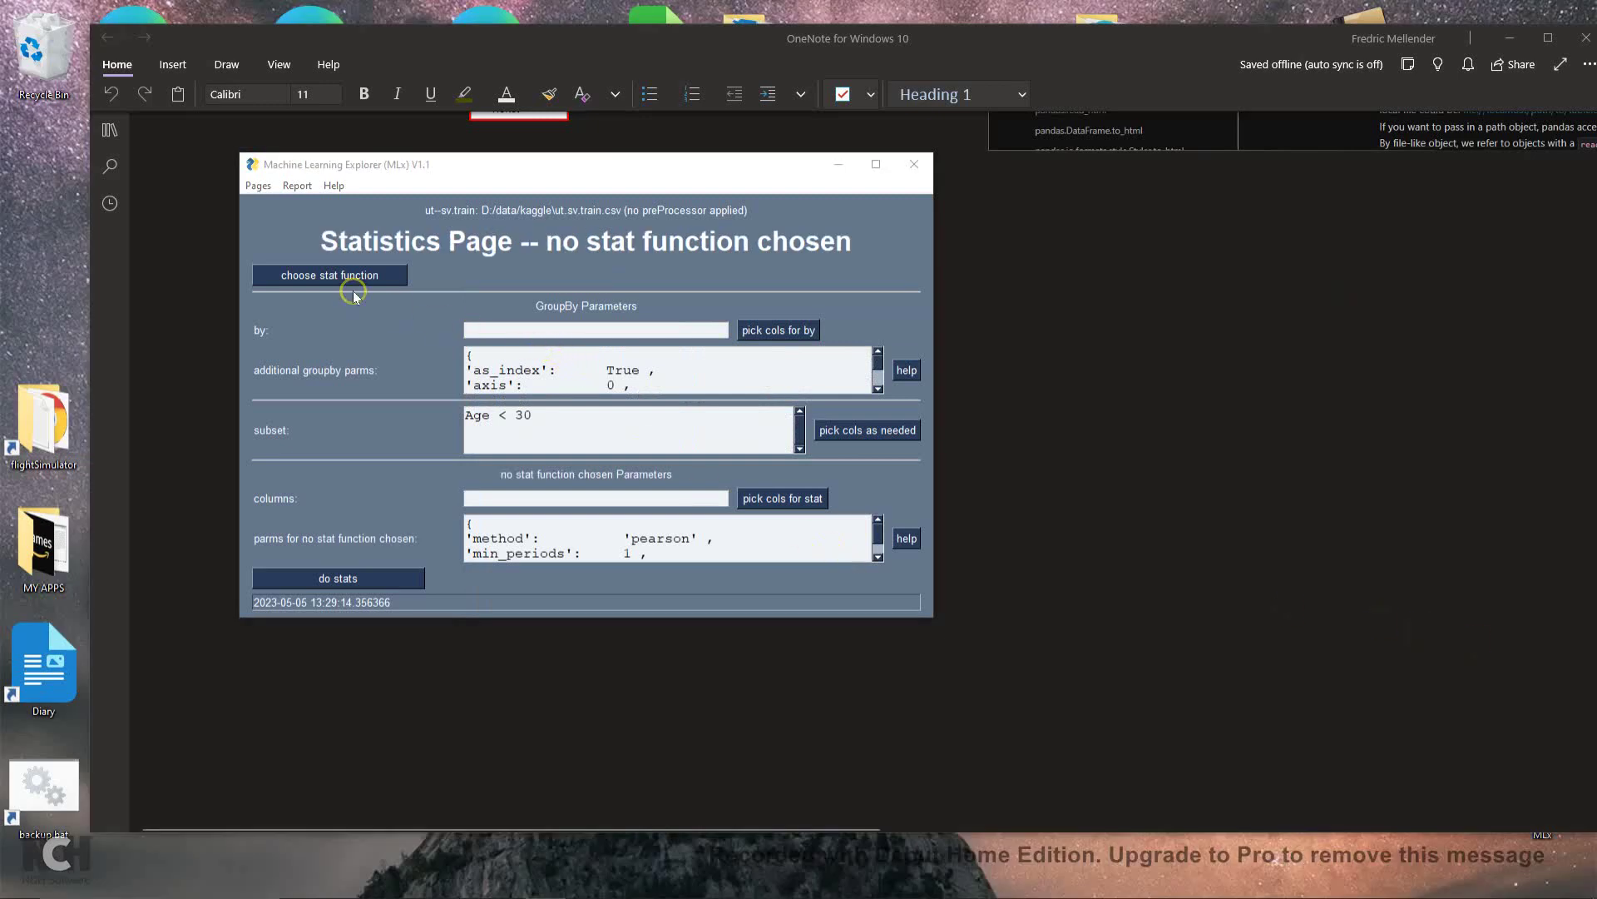
Go to the Plot page, draw a histplot of Age for the full training data and close the figure
click(260, 186)
click(271, 238)
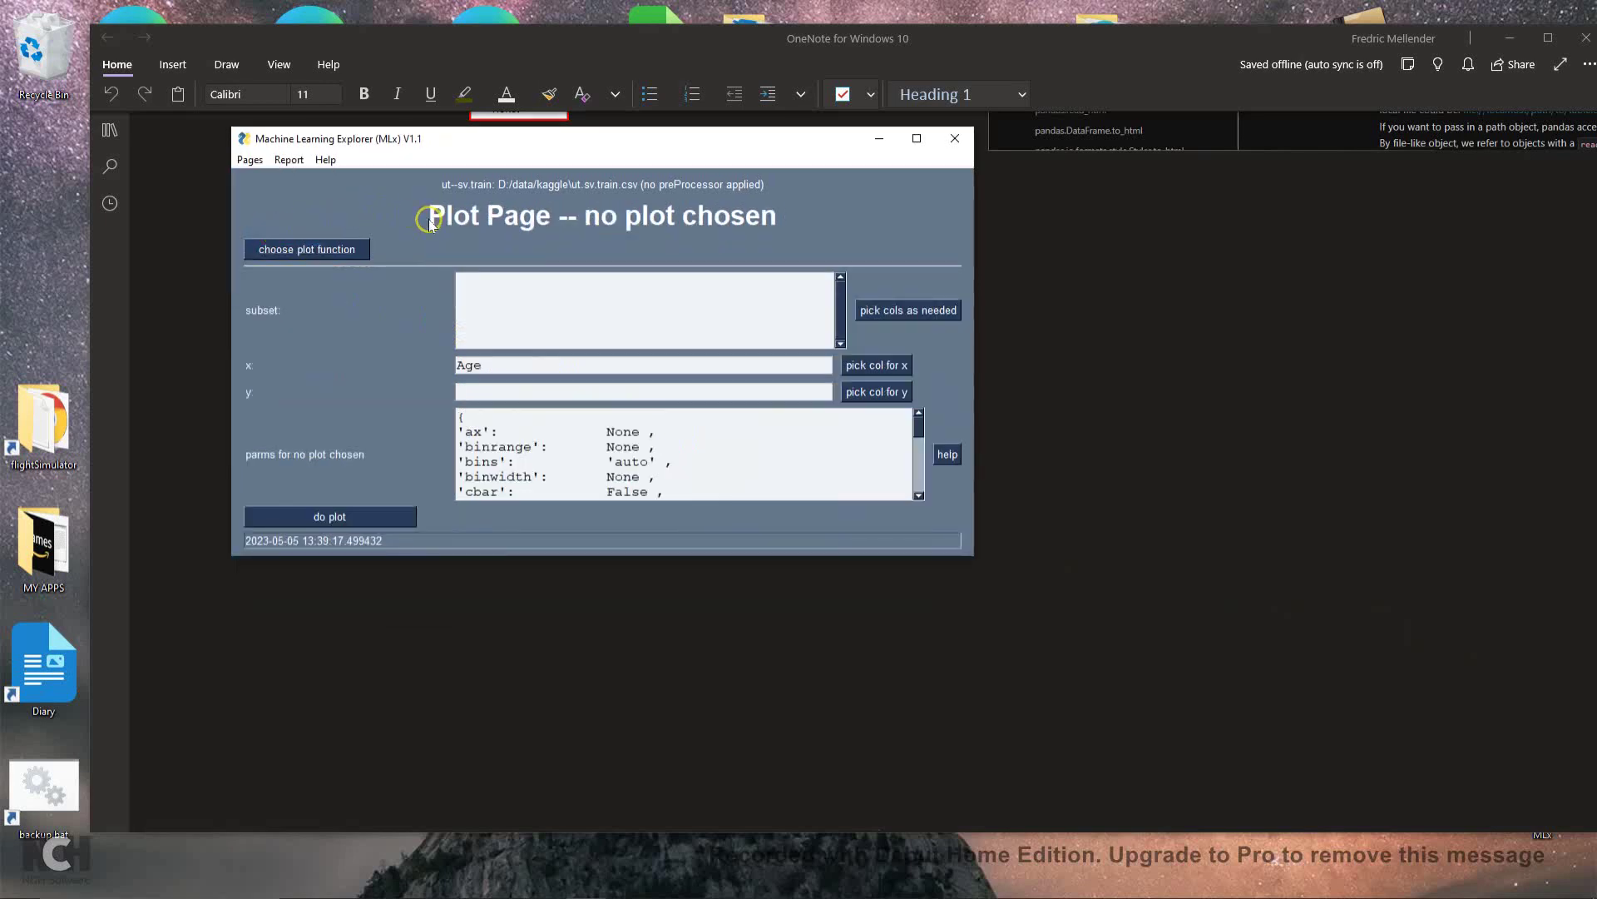
click(365, 243)
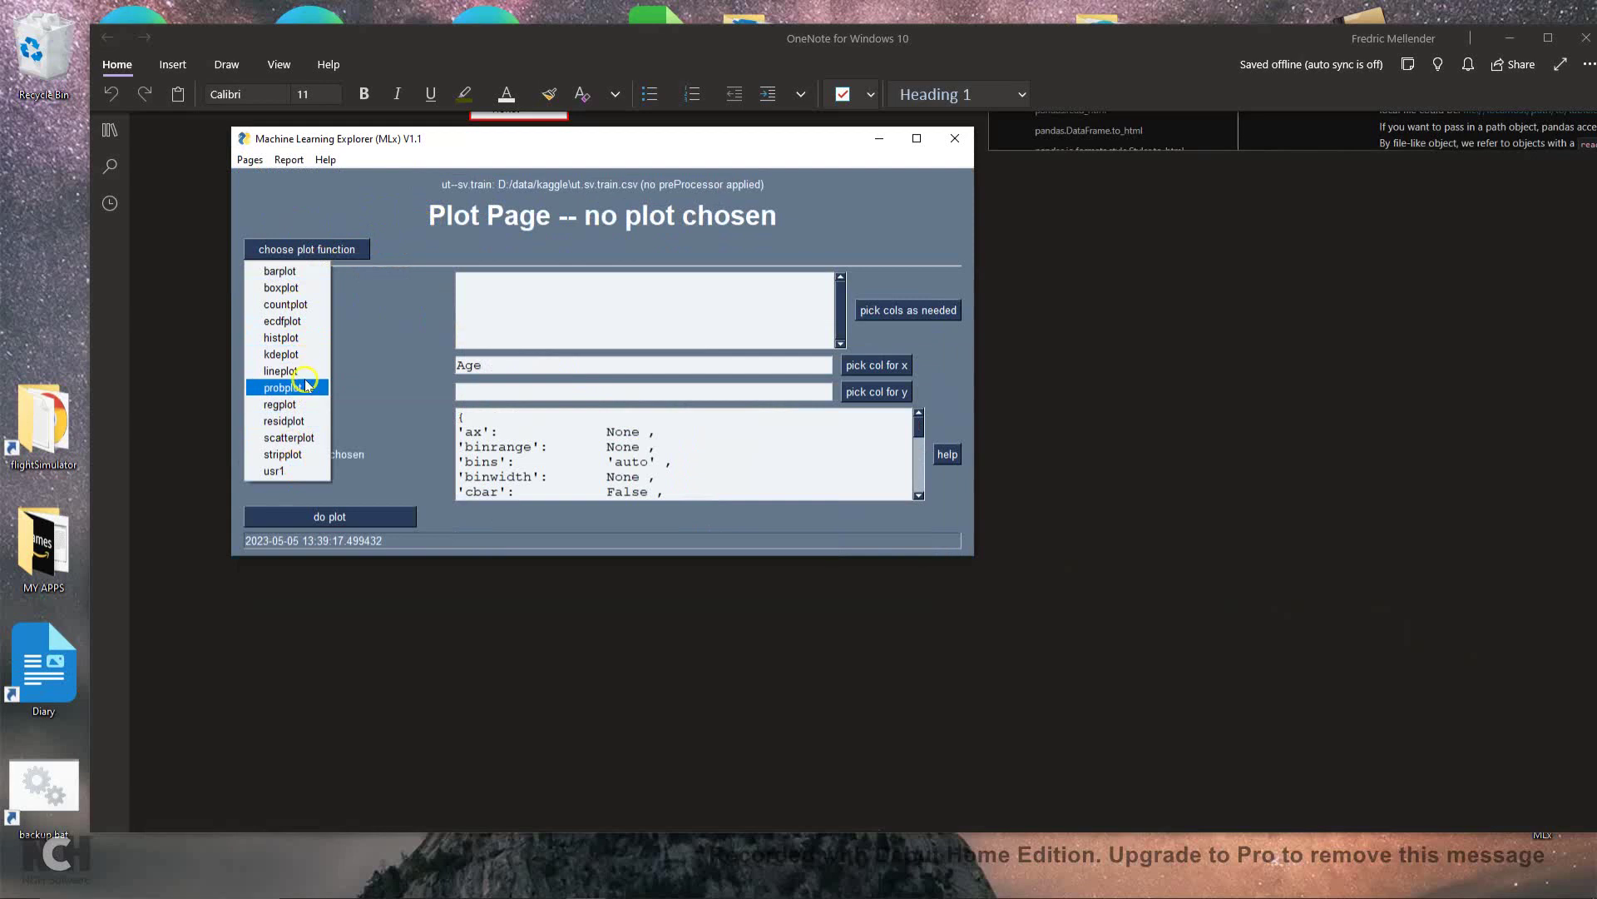
click(300, 341)
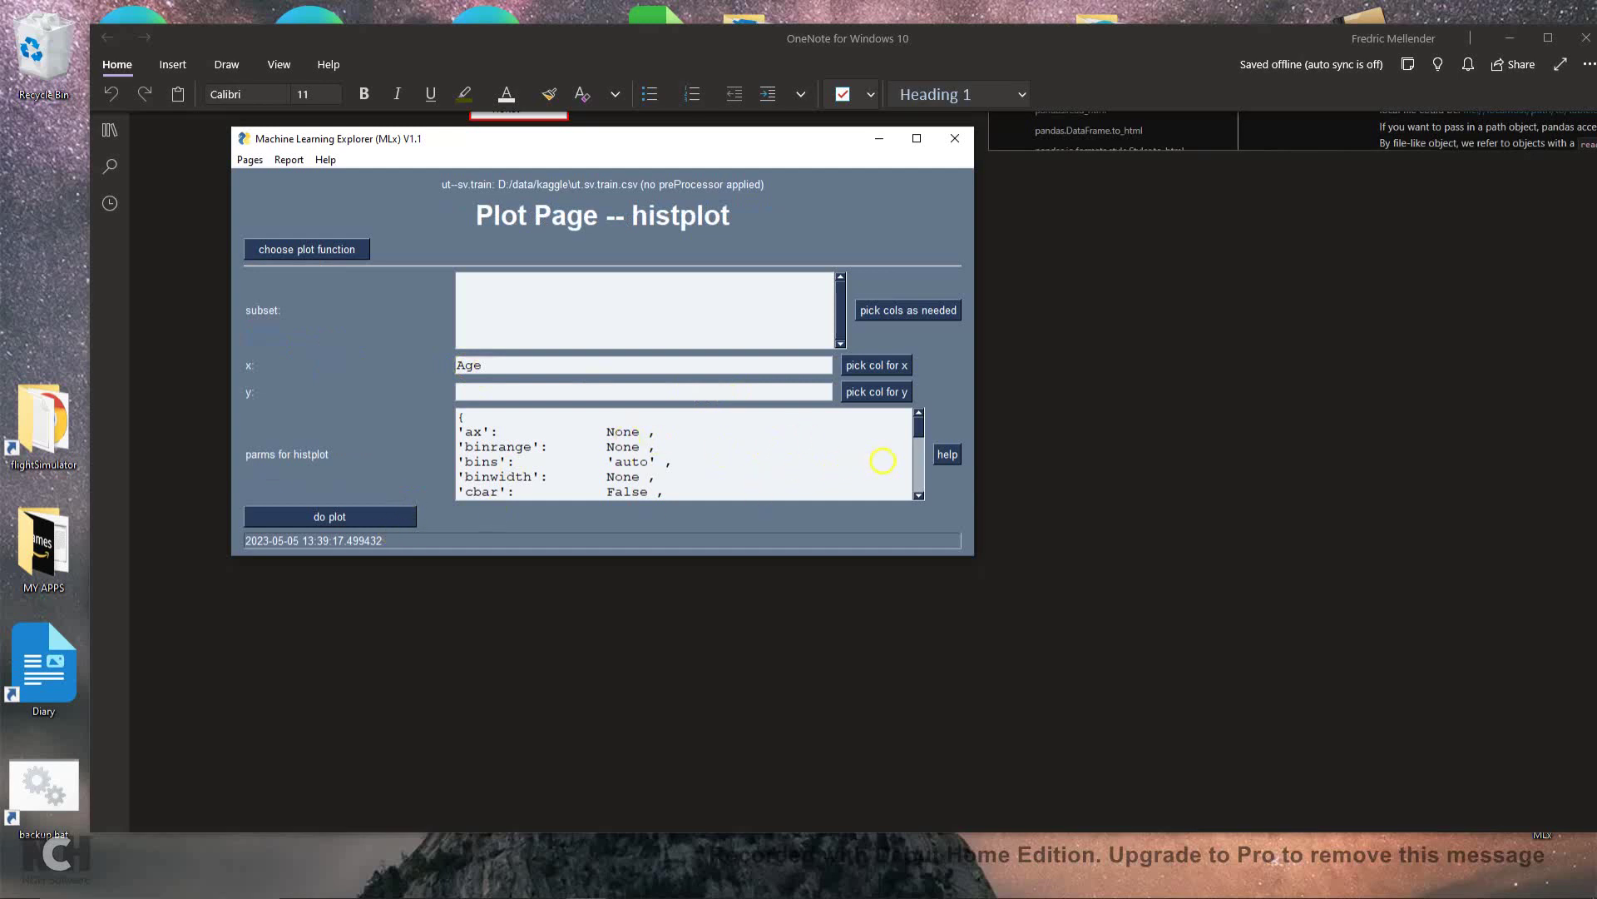
mouse_move(919, 429)
mouse_down()
mouse_move(927, 489)
mouse_move(916, 432)
mouse_up()
click(328, 516)
click(332, 515)
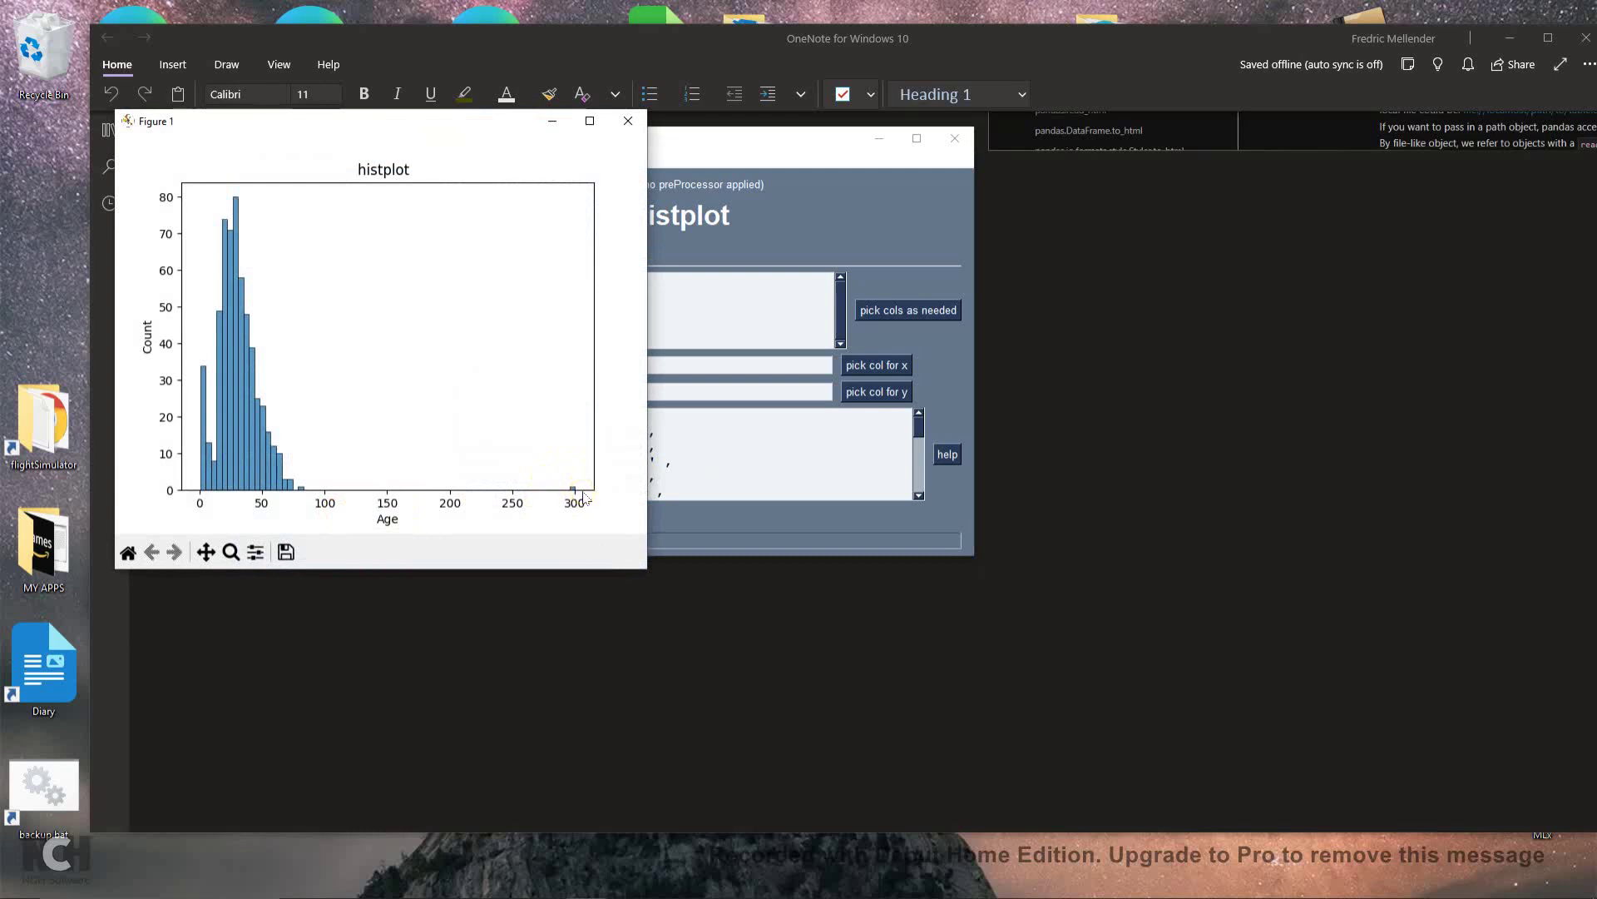
click(624, 123)
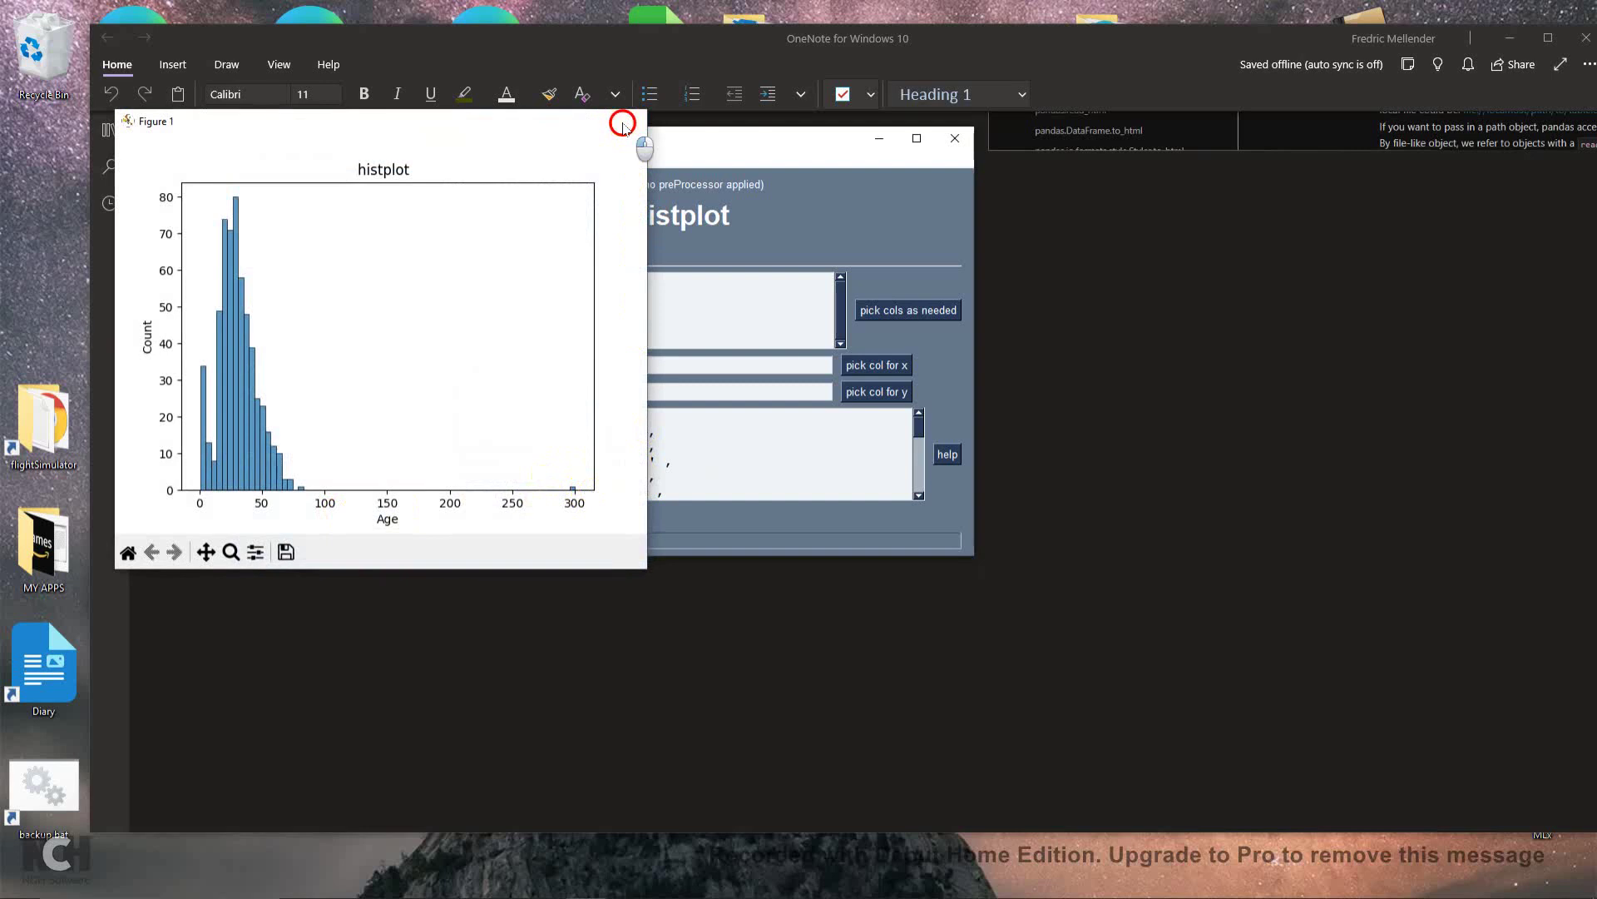
Restrict the histplot of Age to the subset Age<50, draw it and close the figure
click(527, 303)
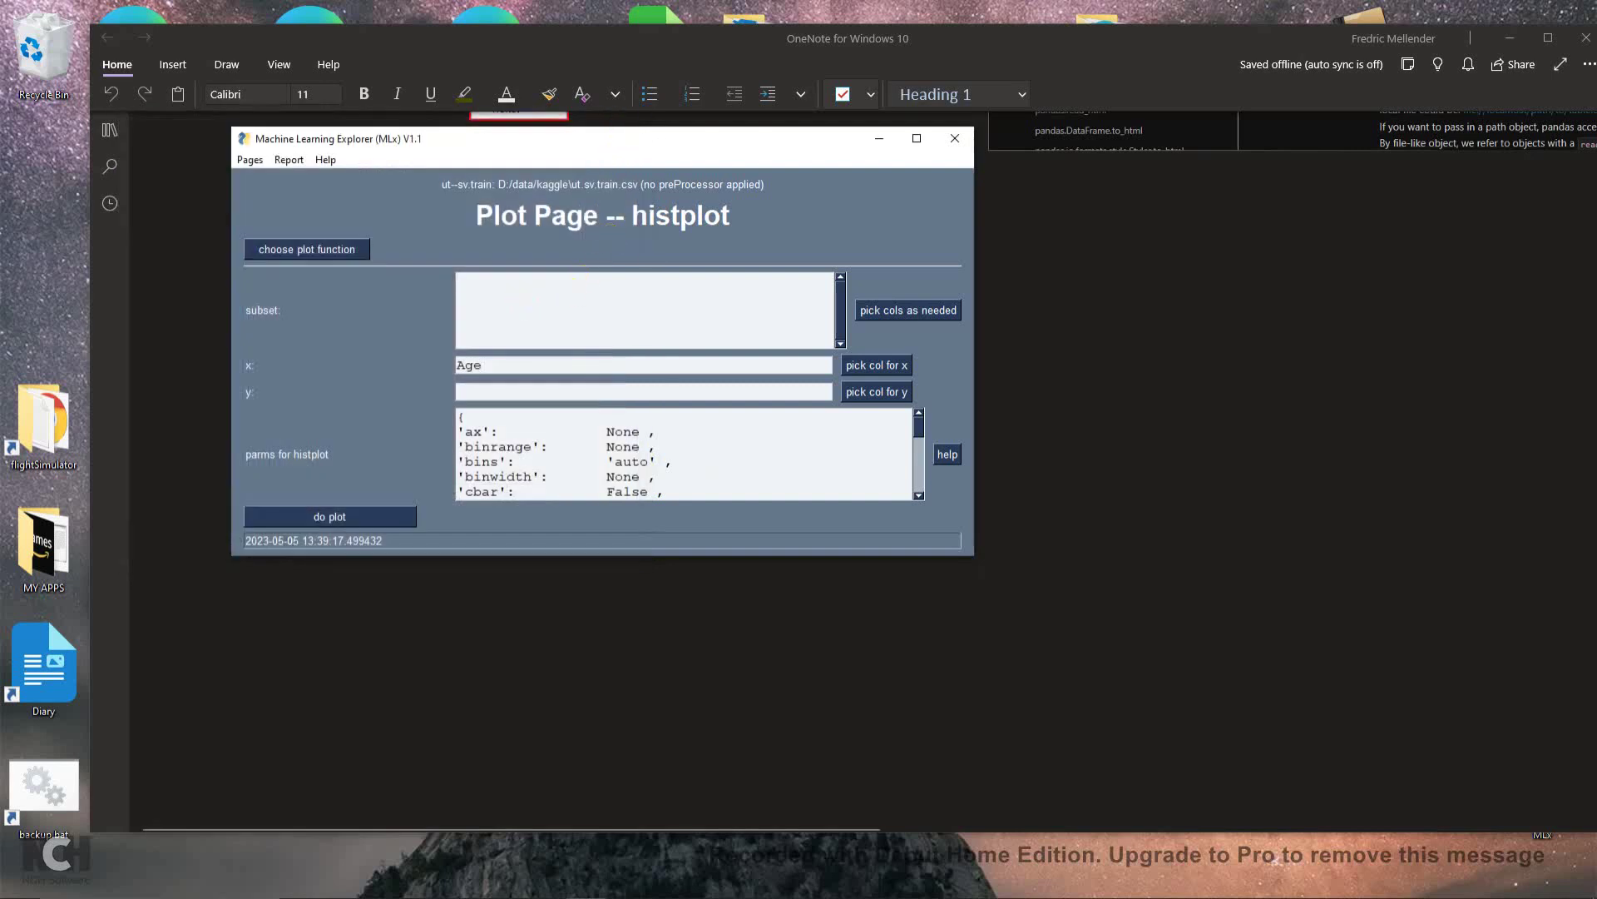
text(Age<50)
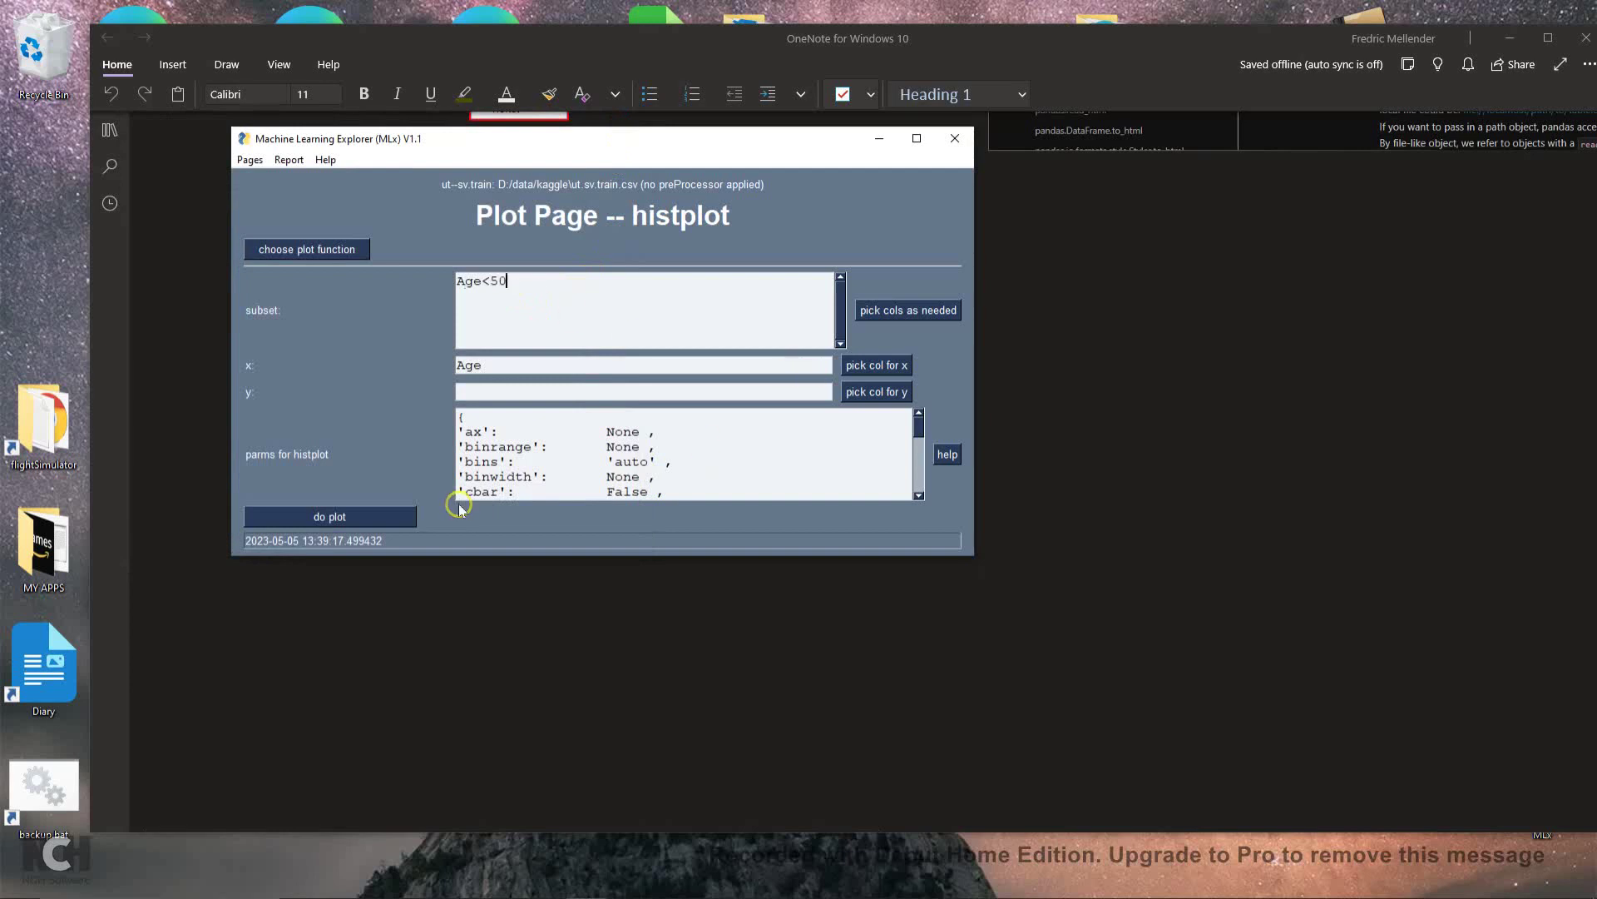
click(330, 516)
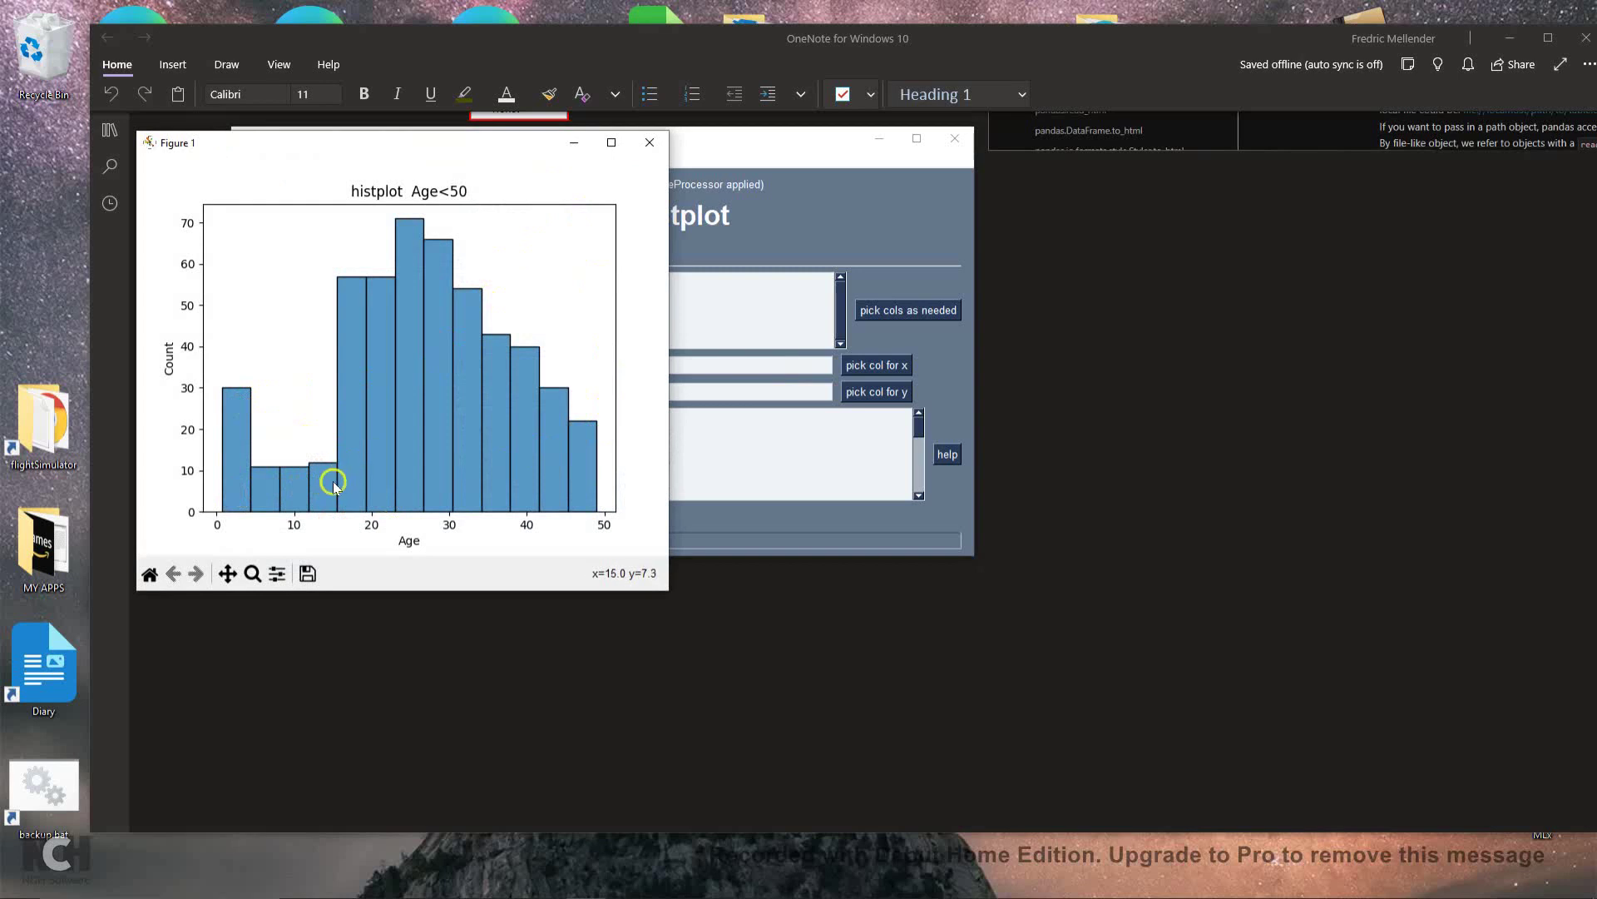
click(650, 143)
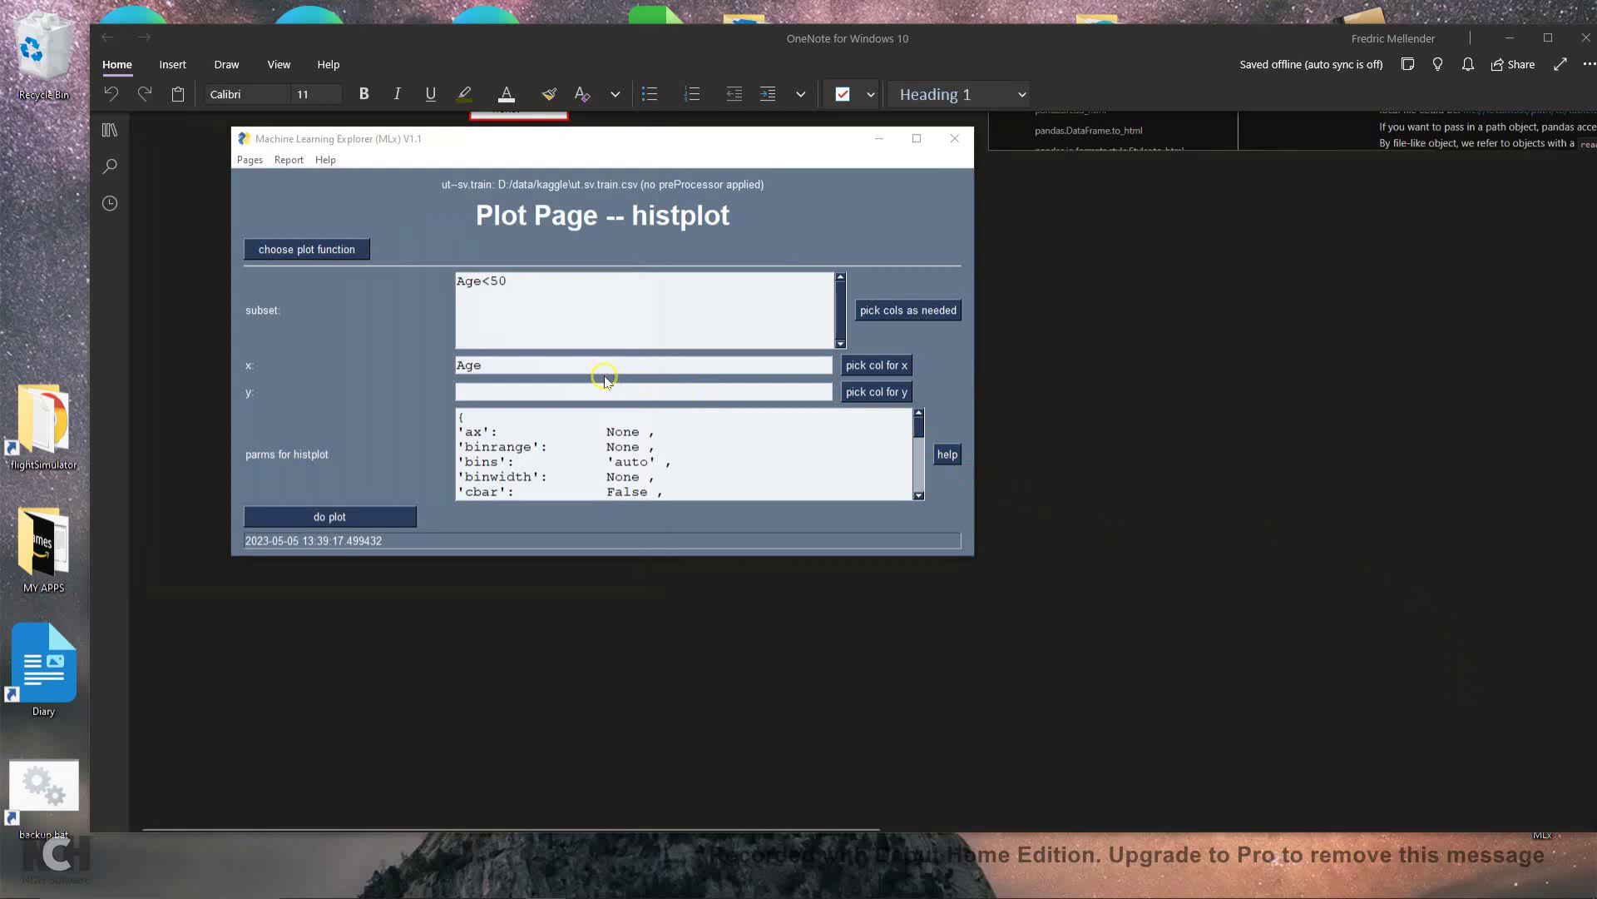
Draw a scatterplot with Age as x and Fare as y for the subset Age<90
click(324, 250)
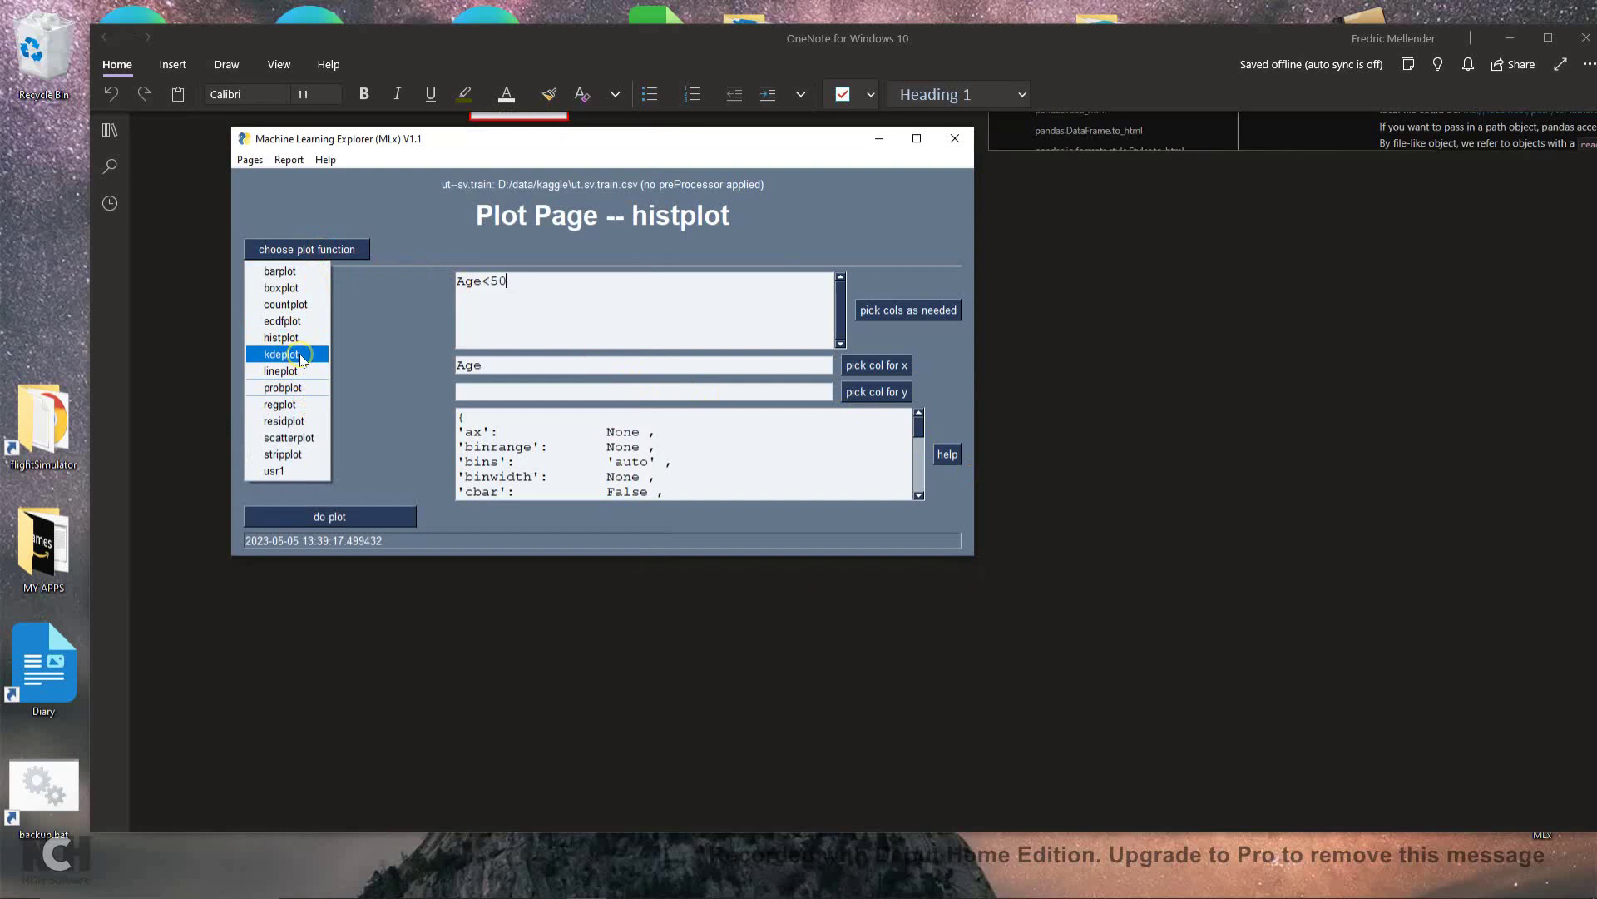
click(306, 436)
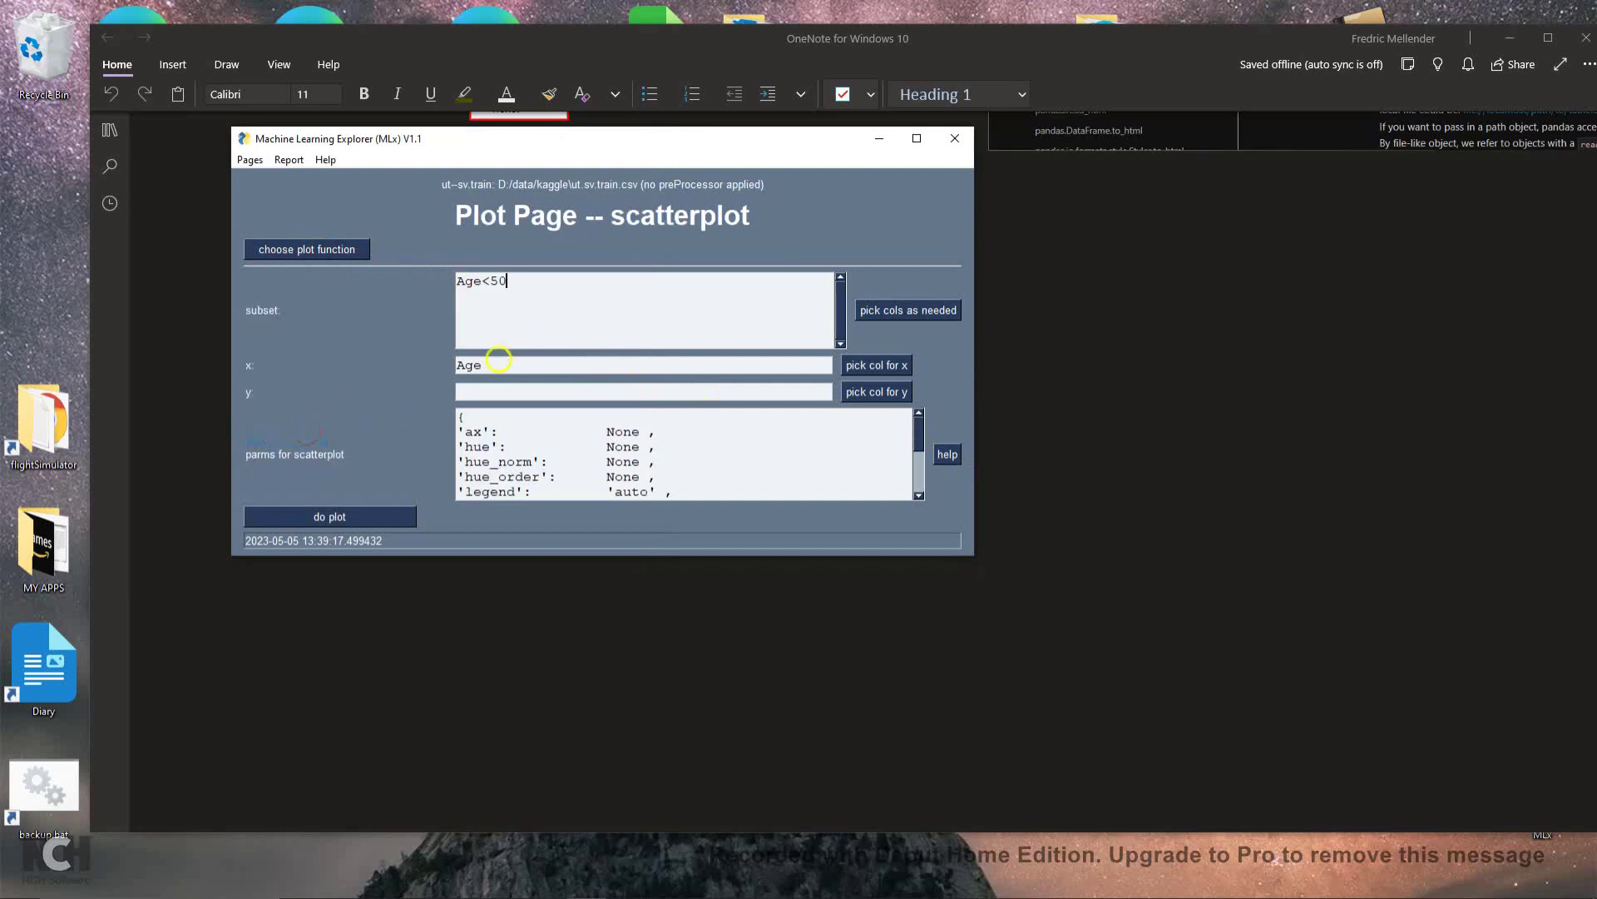
click(860, 393)
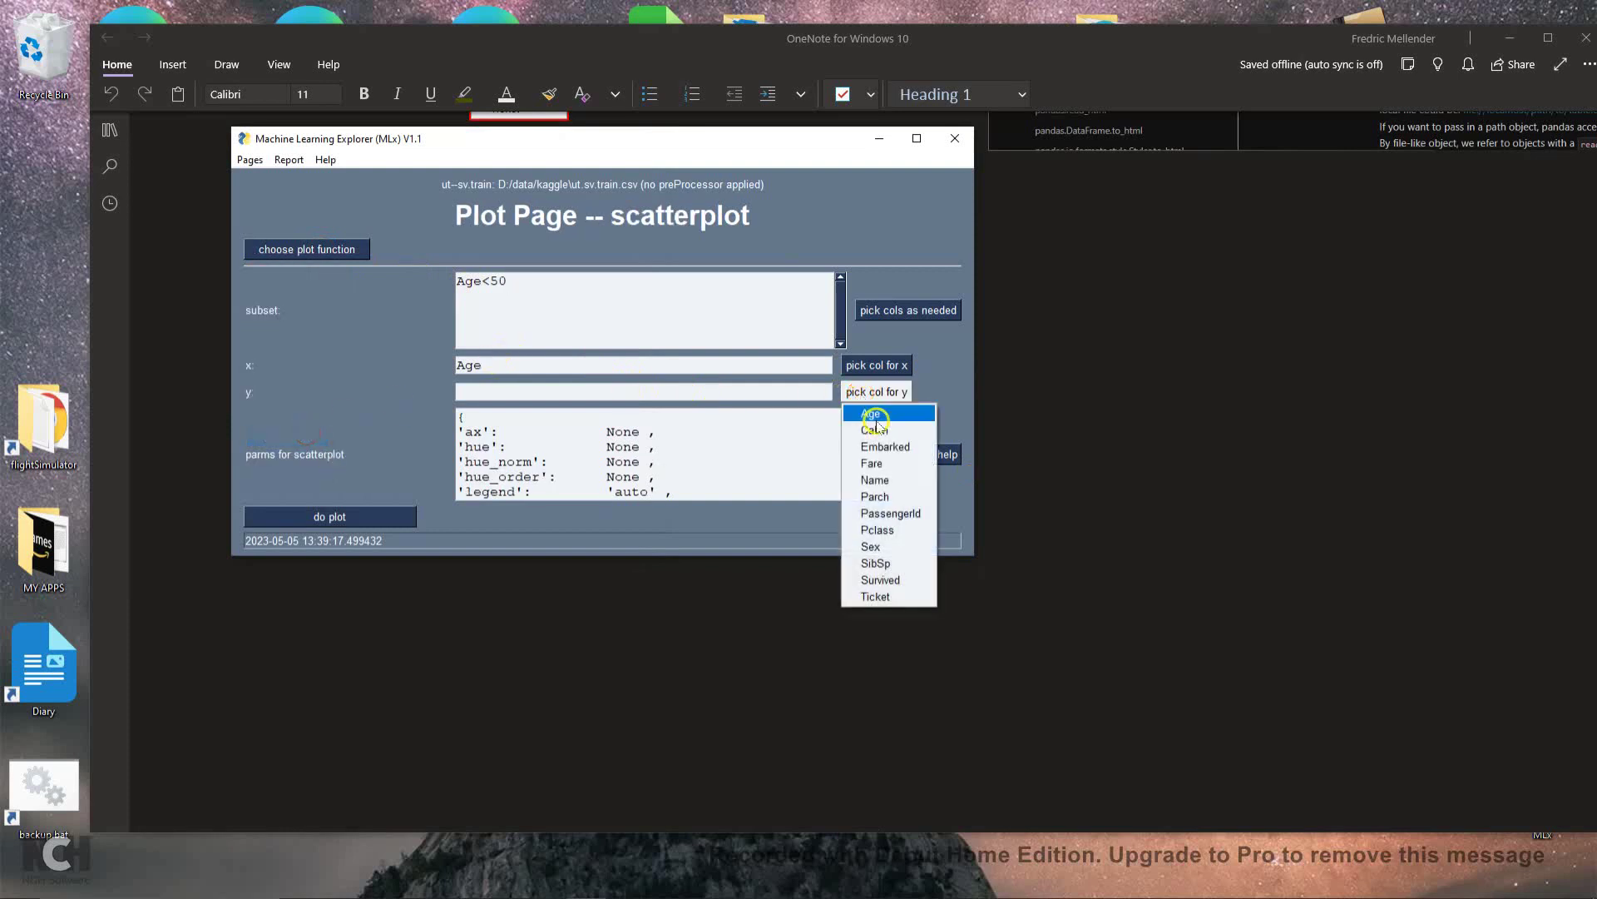
click(884, 466)
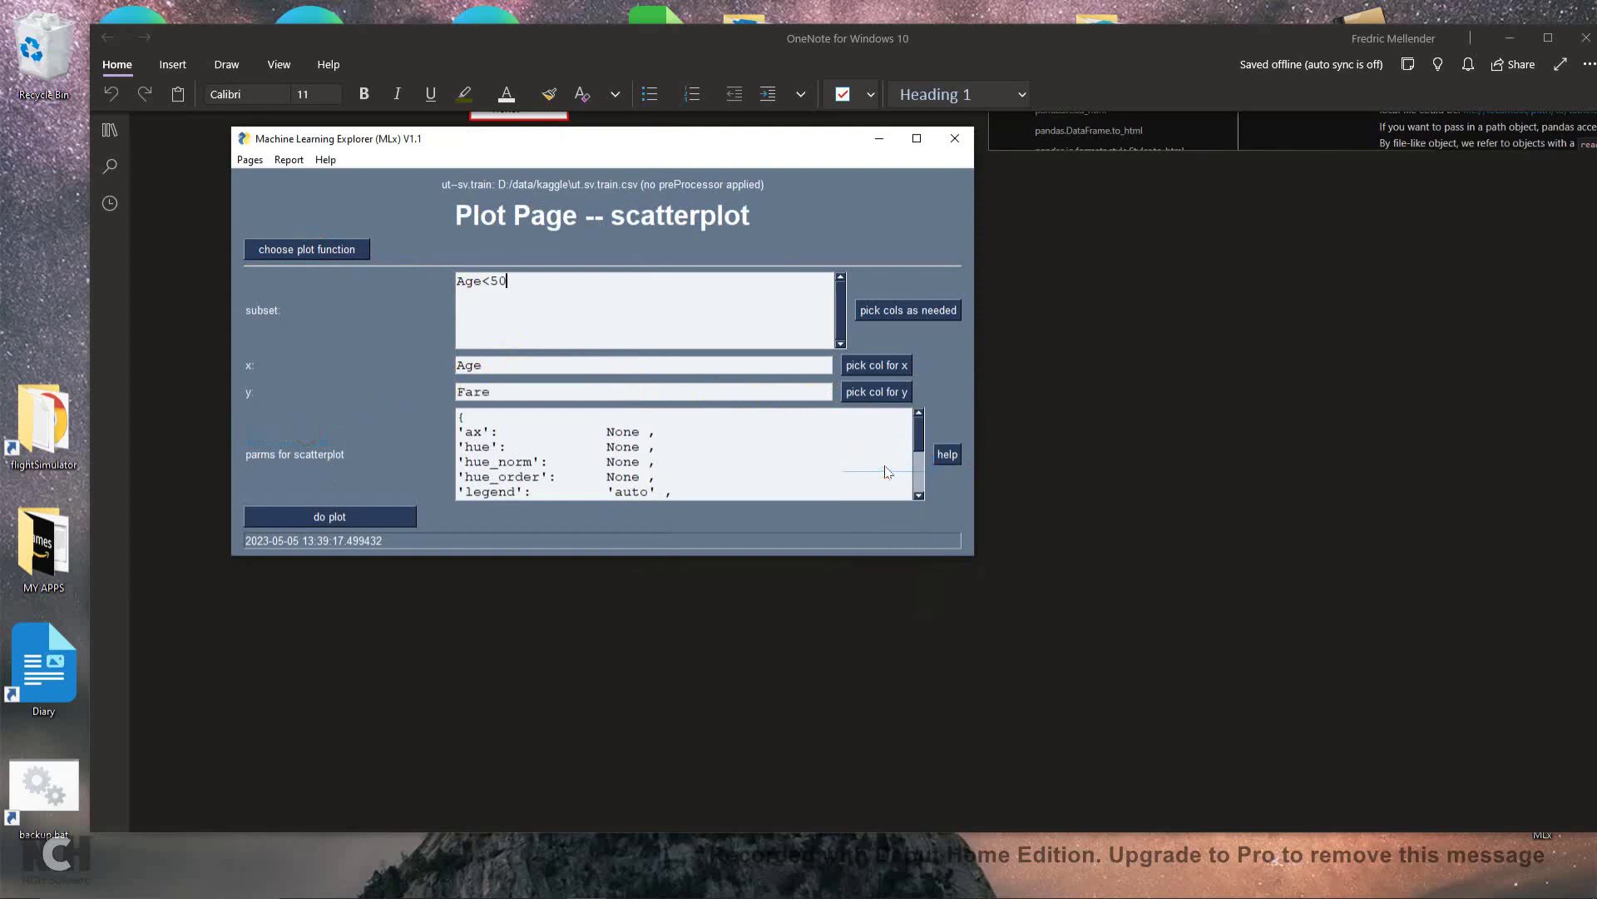
click(509, 280)
key(BackSpace)
text(90)
click(347, 517)
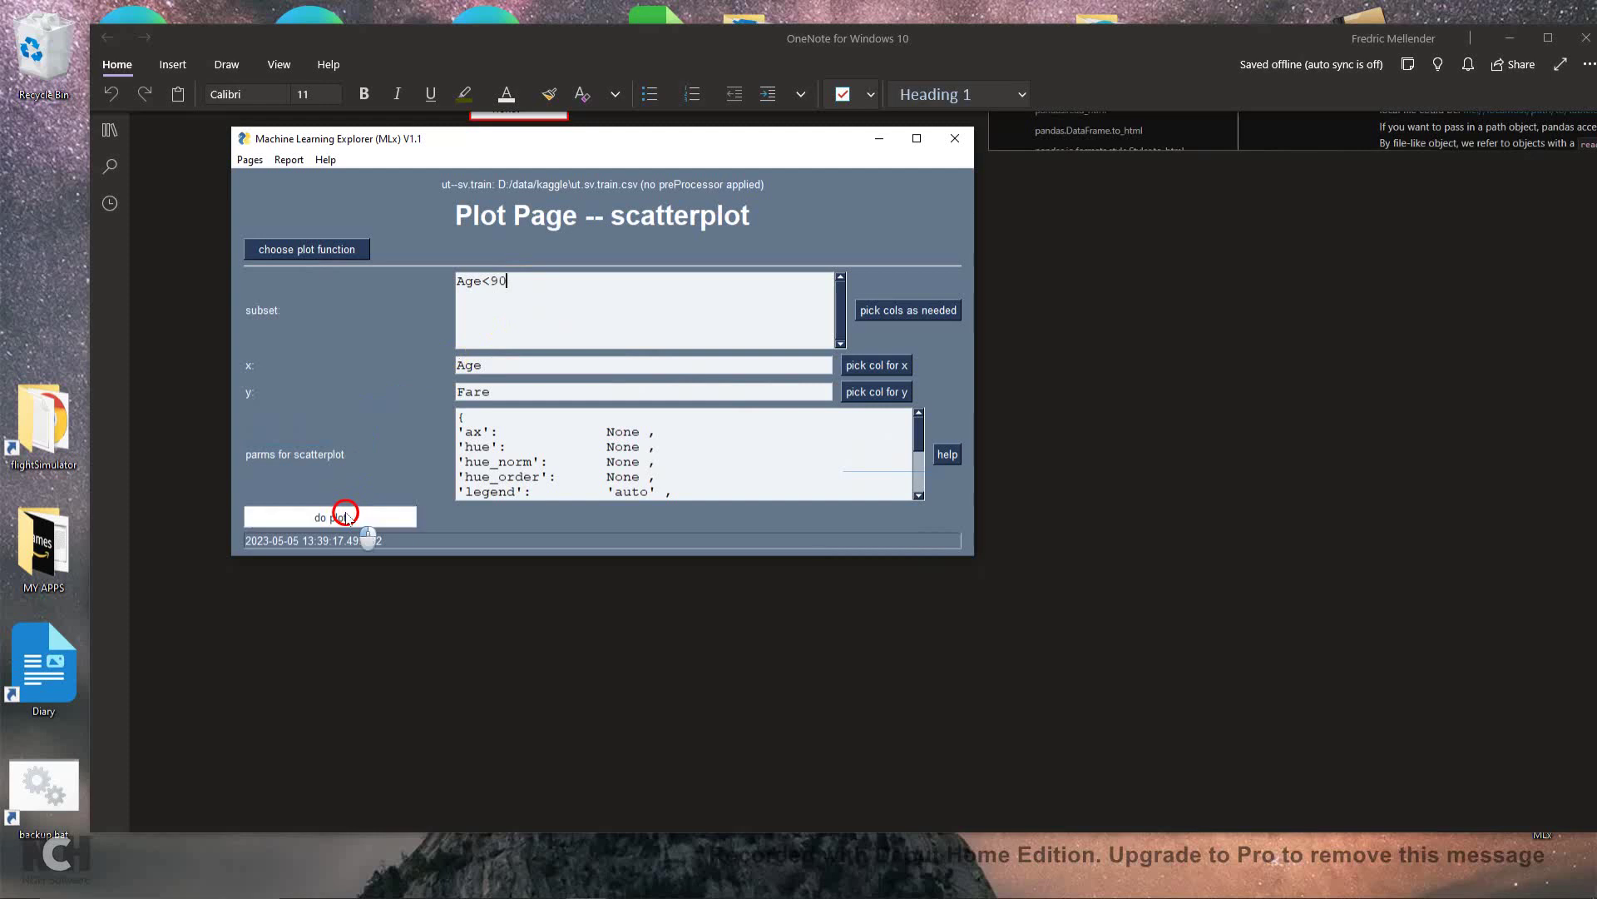
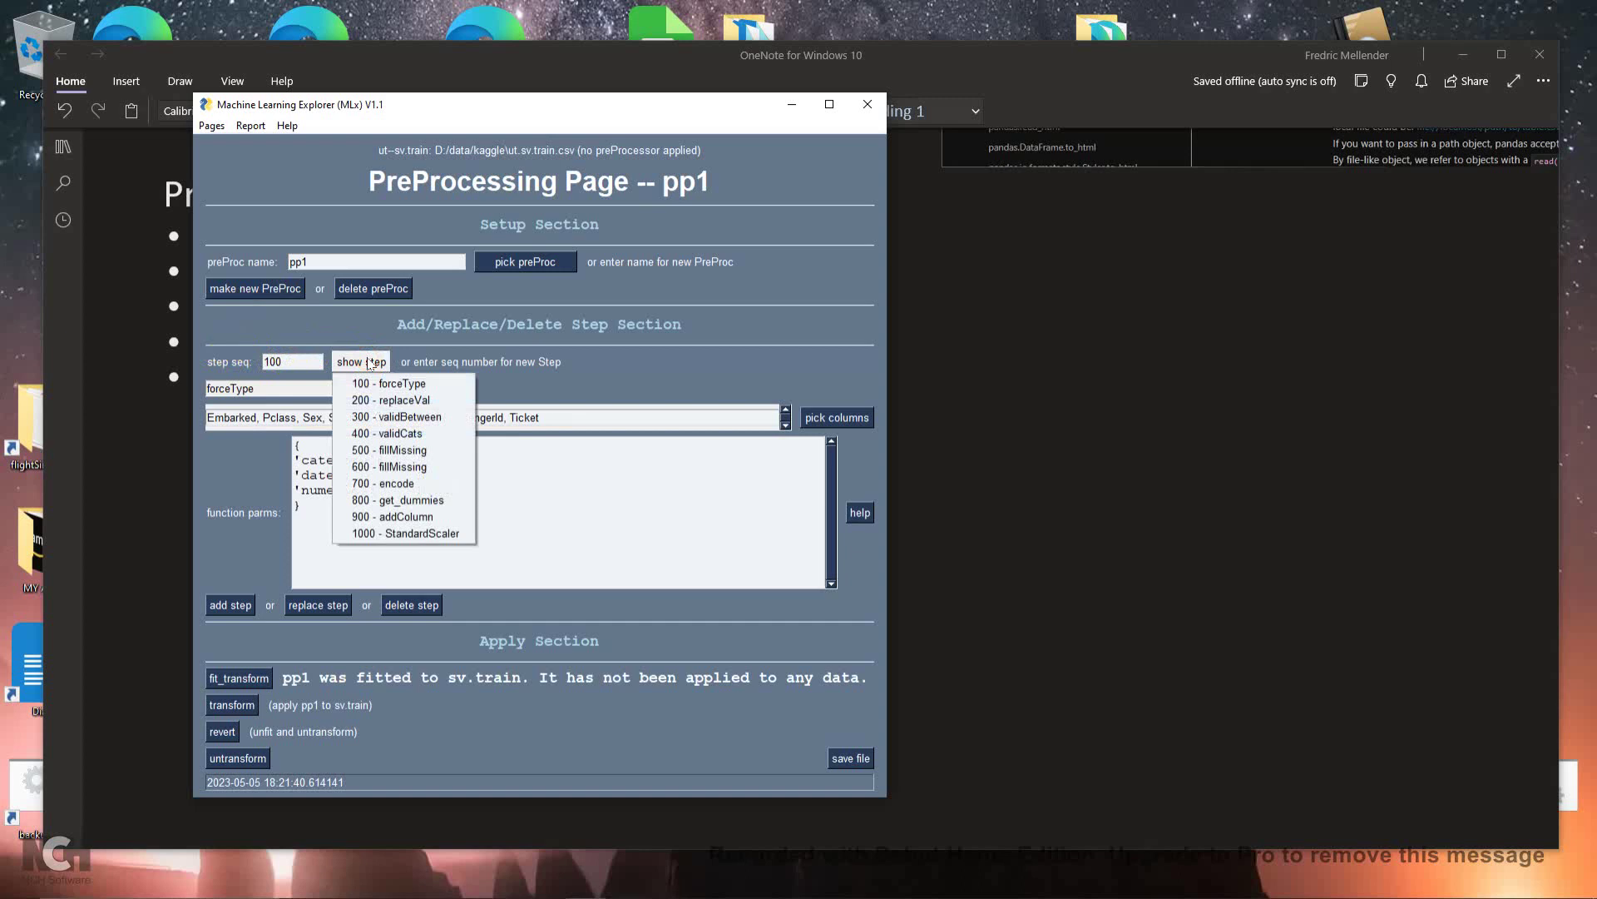
Examine the columns and parameters of the pp1 preprocessing steps 100 forceType and 200 replaceVal
click(383, 383)
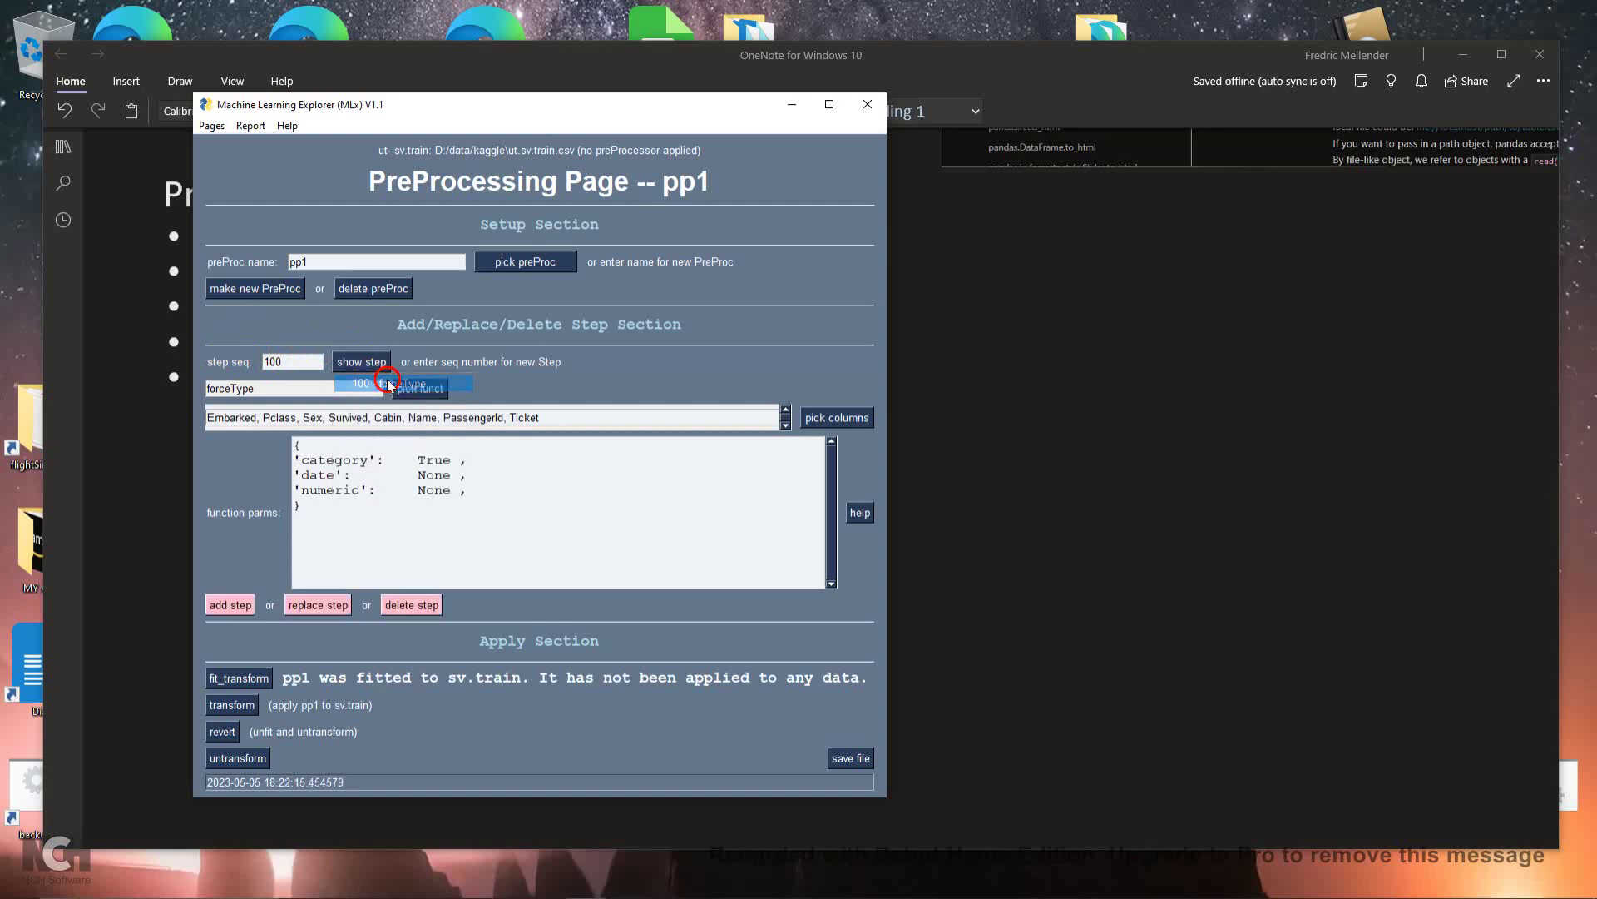
click(361, 464)
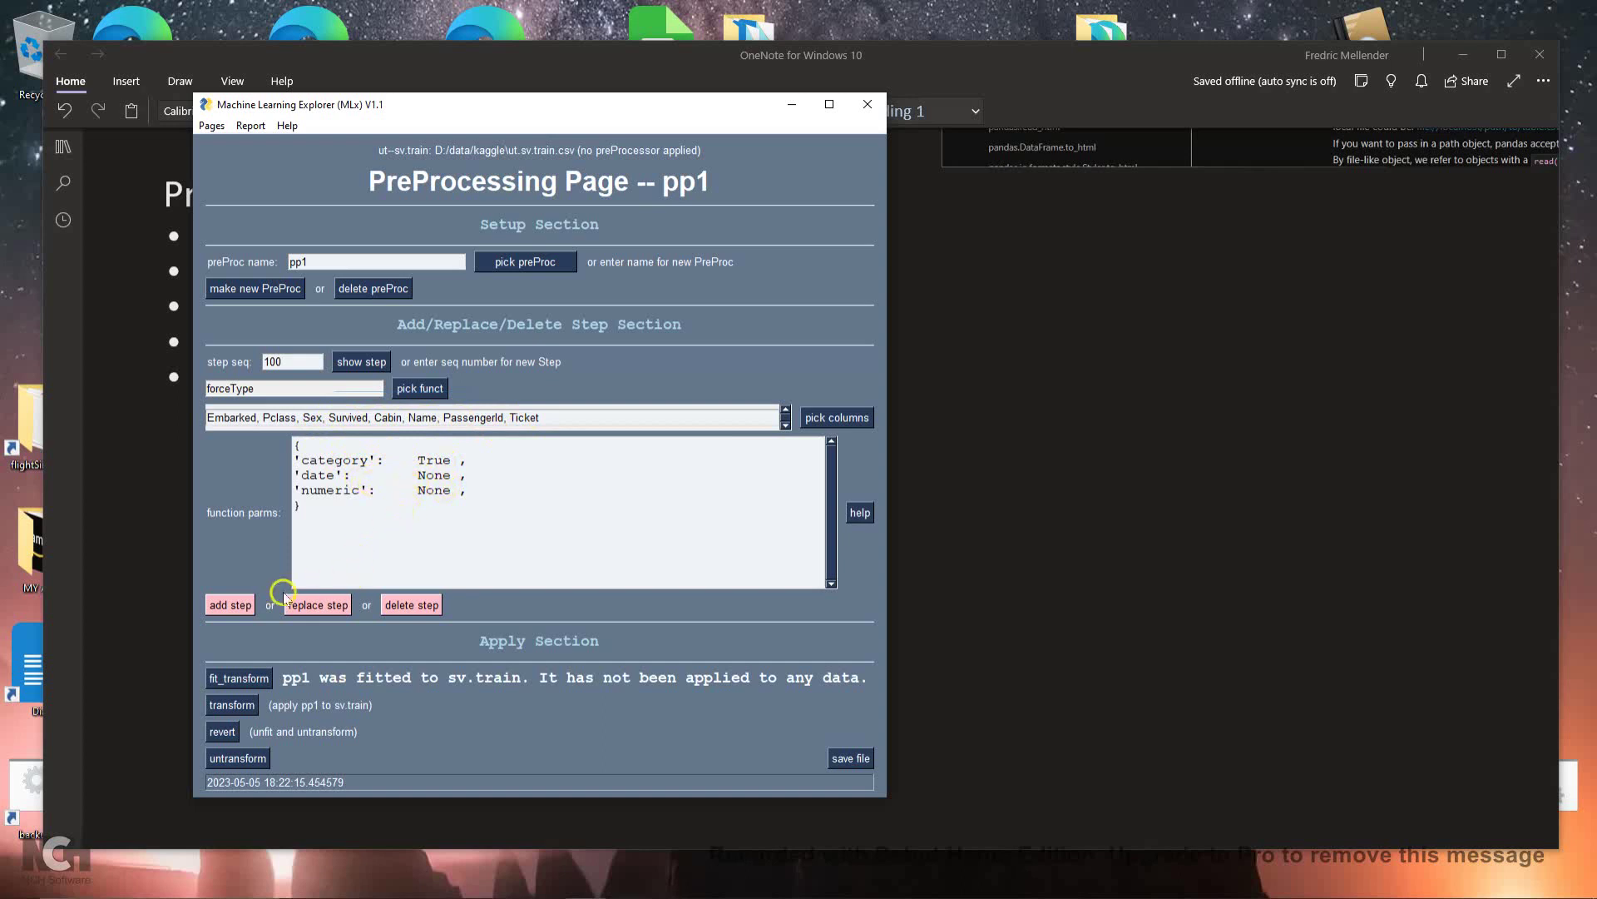
click(360, 361)
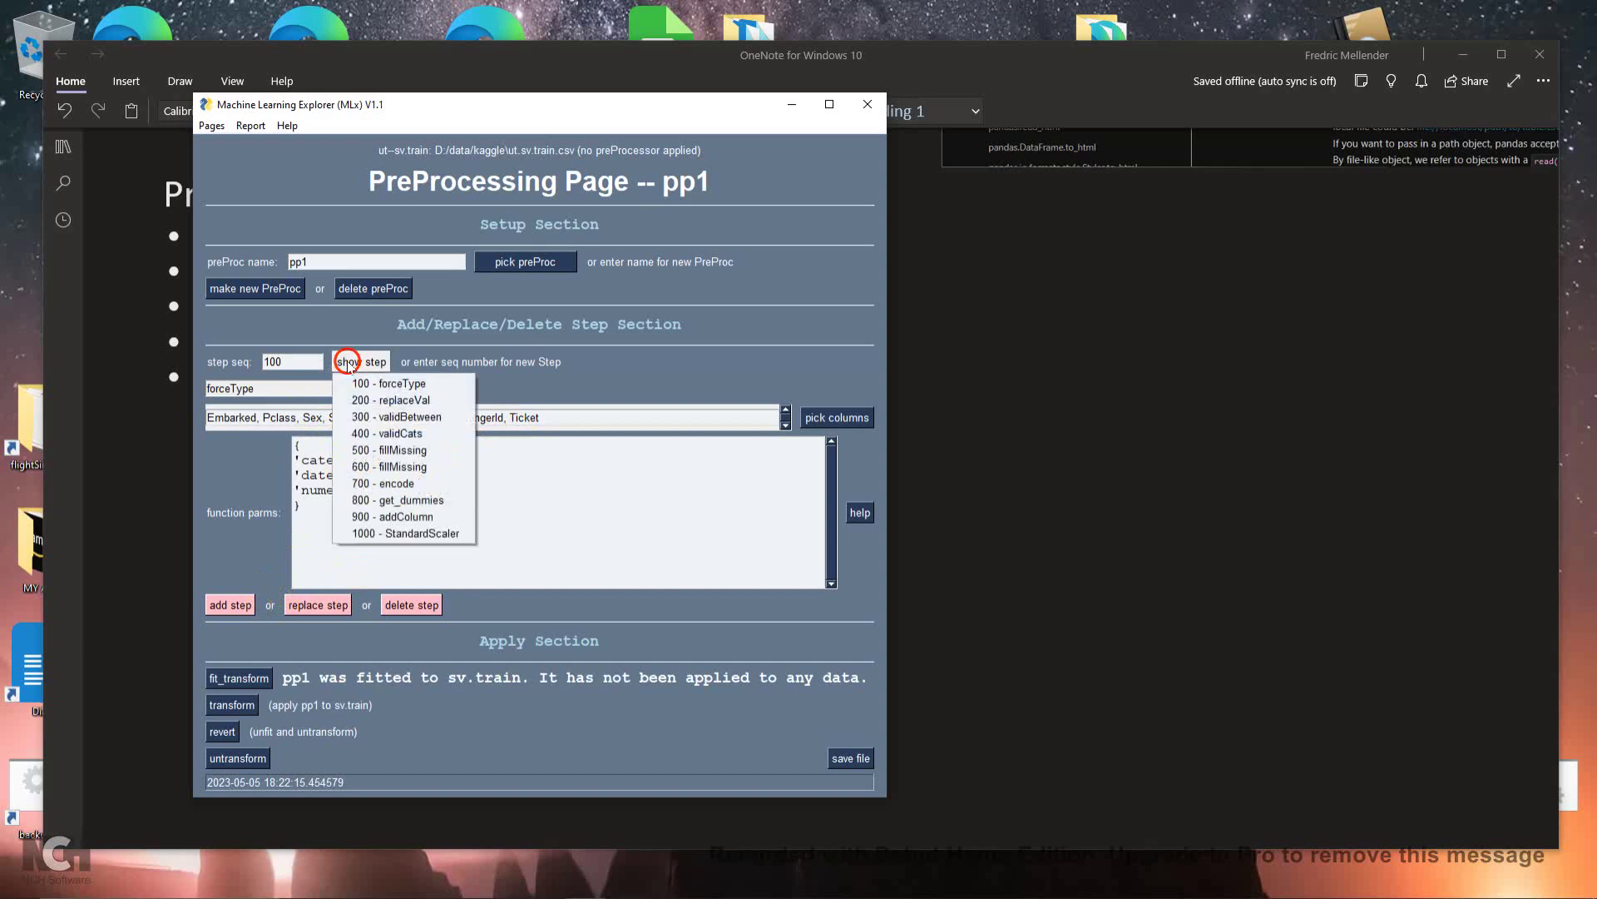
click(400, 400)
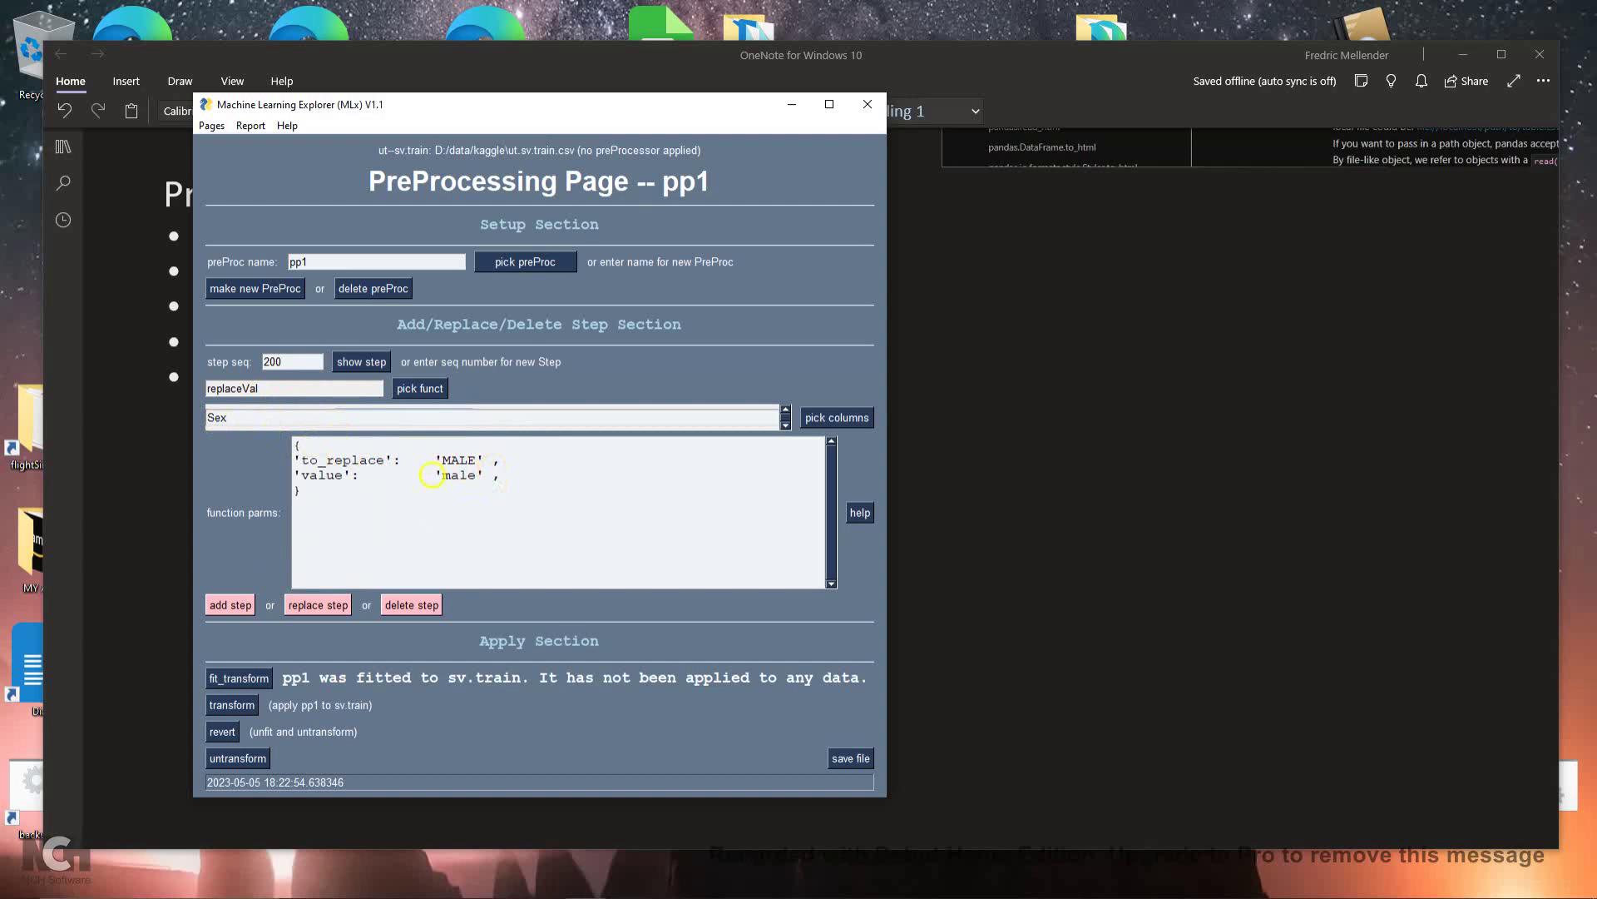
Examine the columns and parameters of the pp1 preprocessing steps 300 validBetween and 400 validCats
click(370, 364)
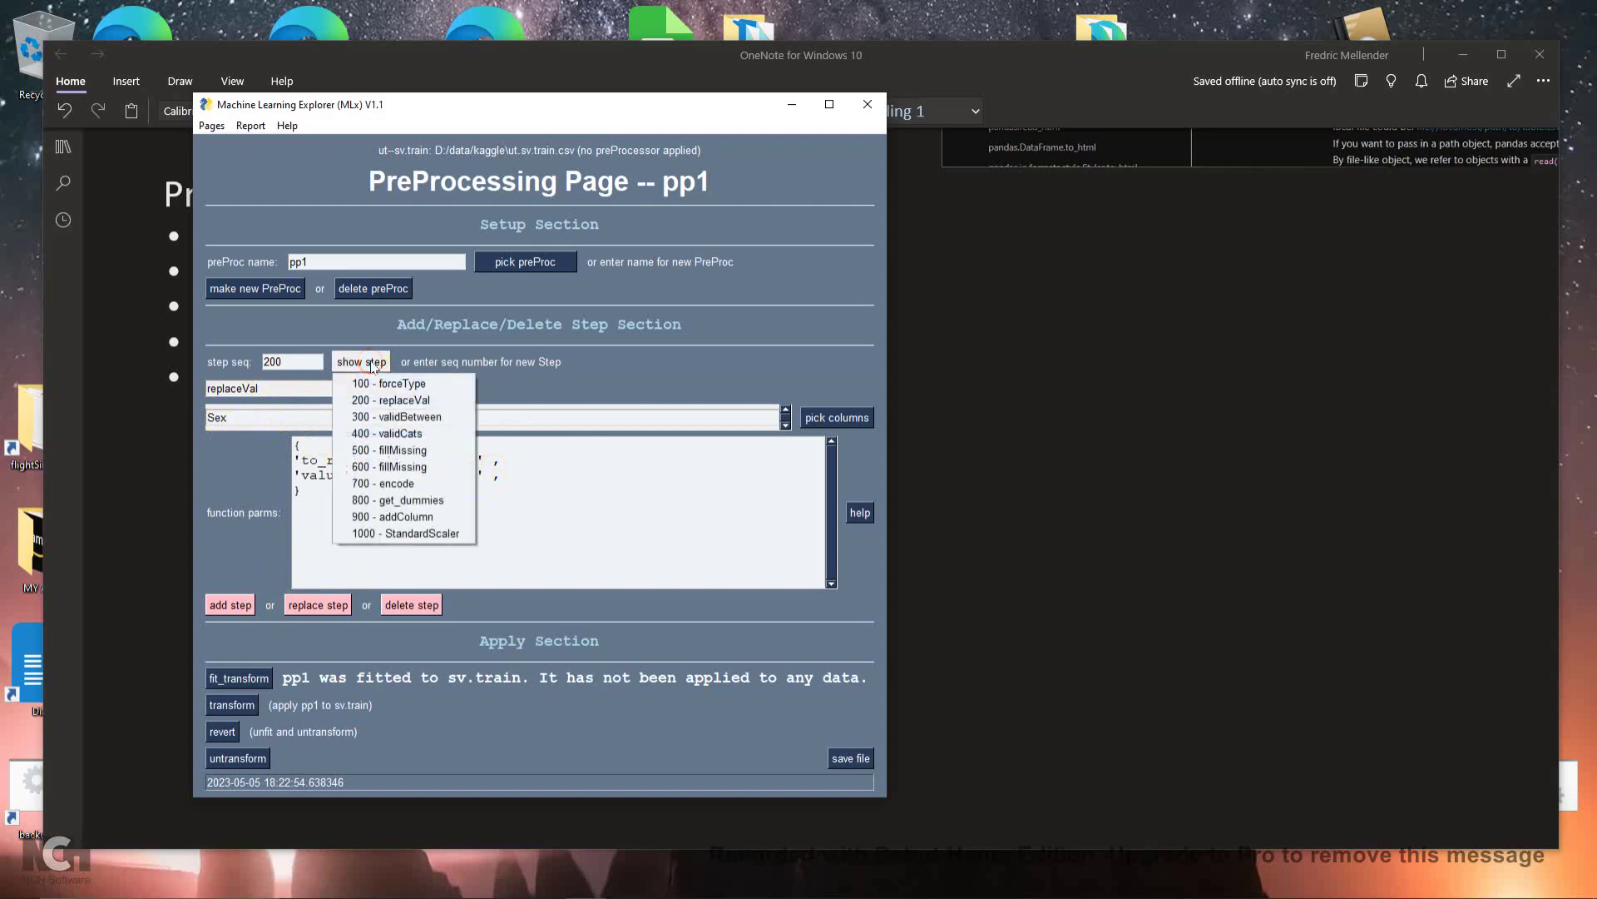
click(404, 417)
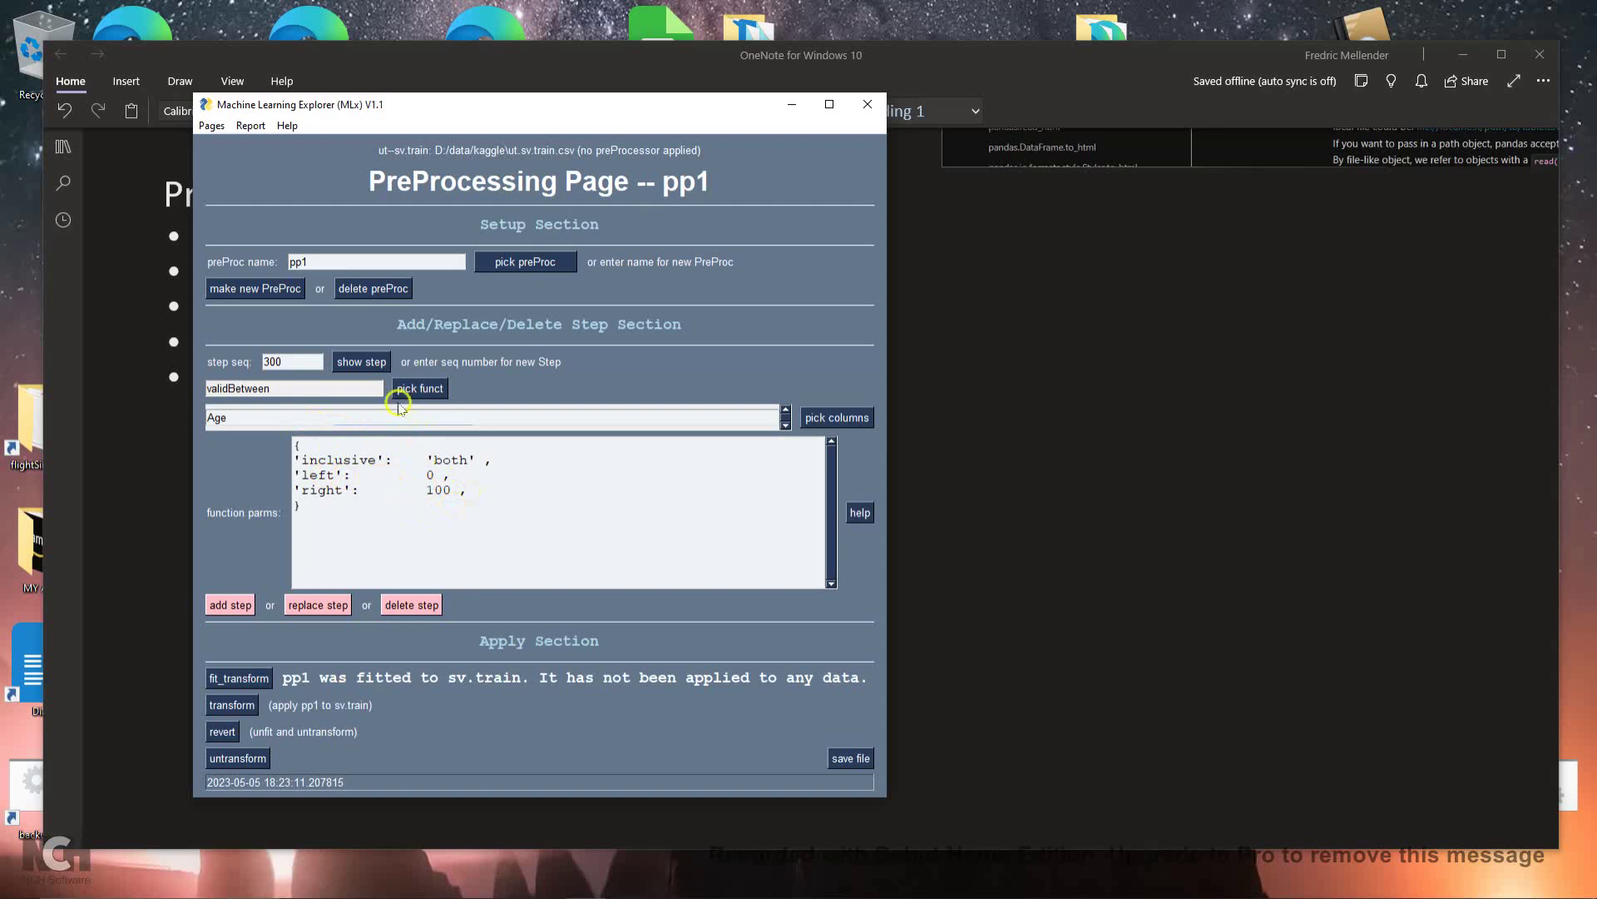
click(359, 362)
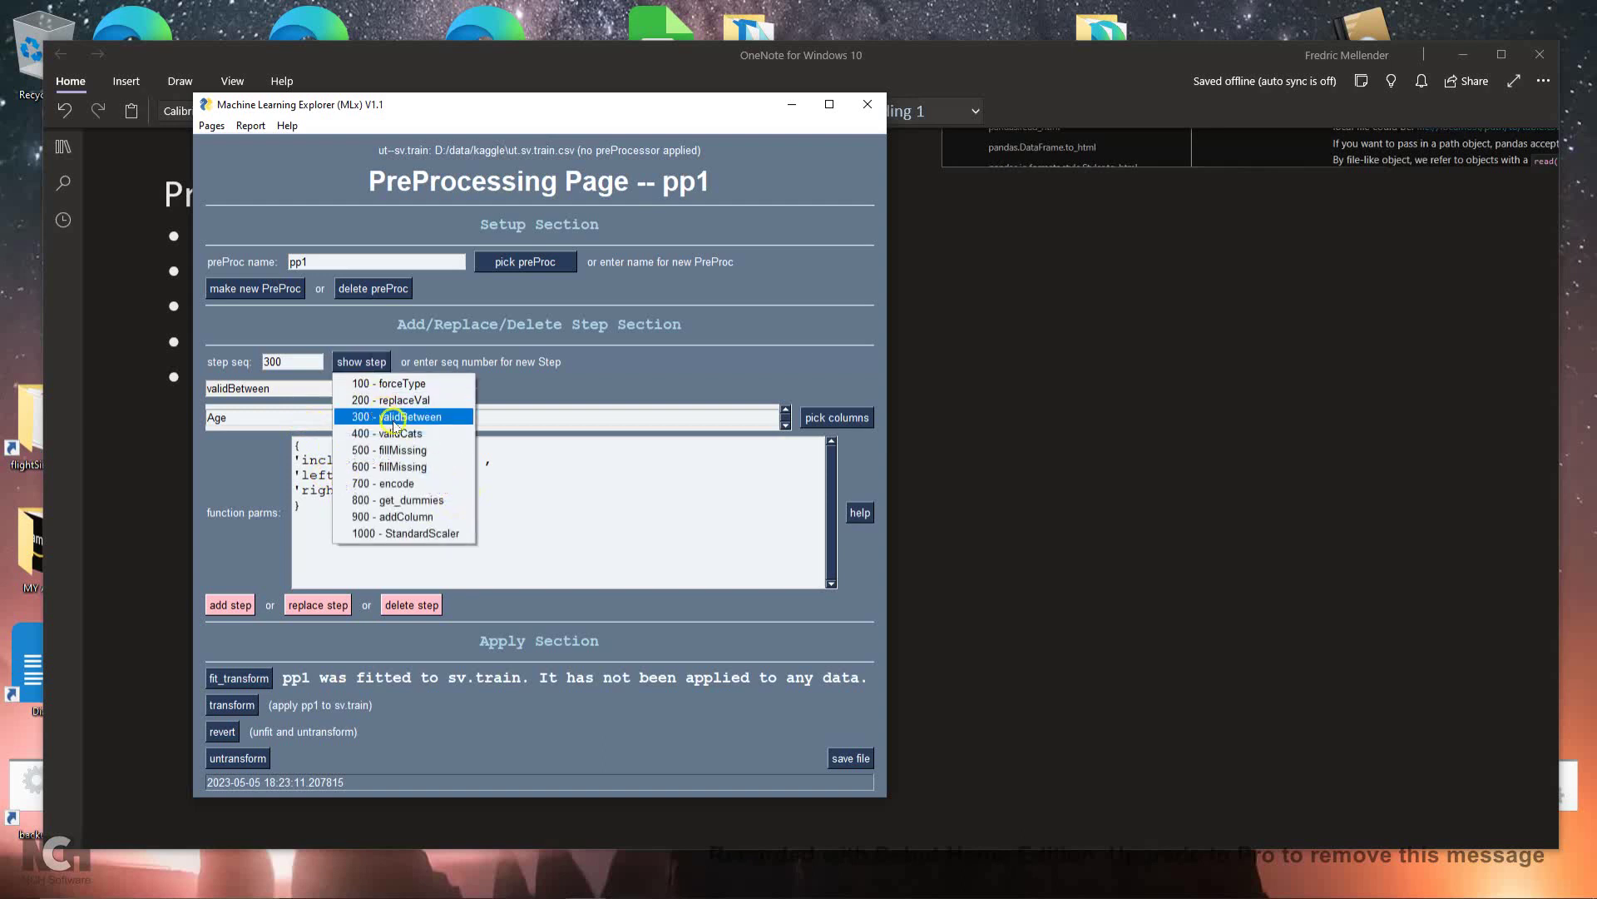
click(432, 433)
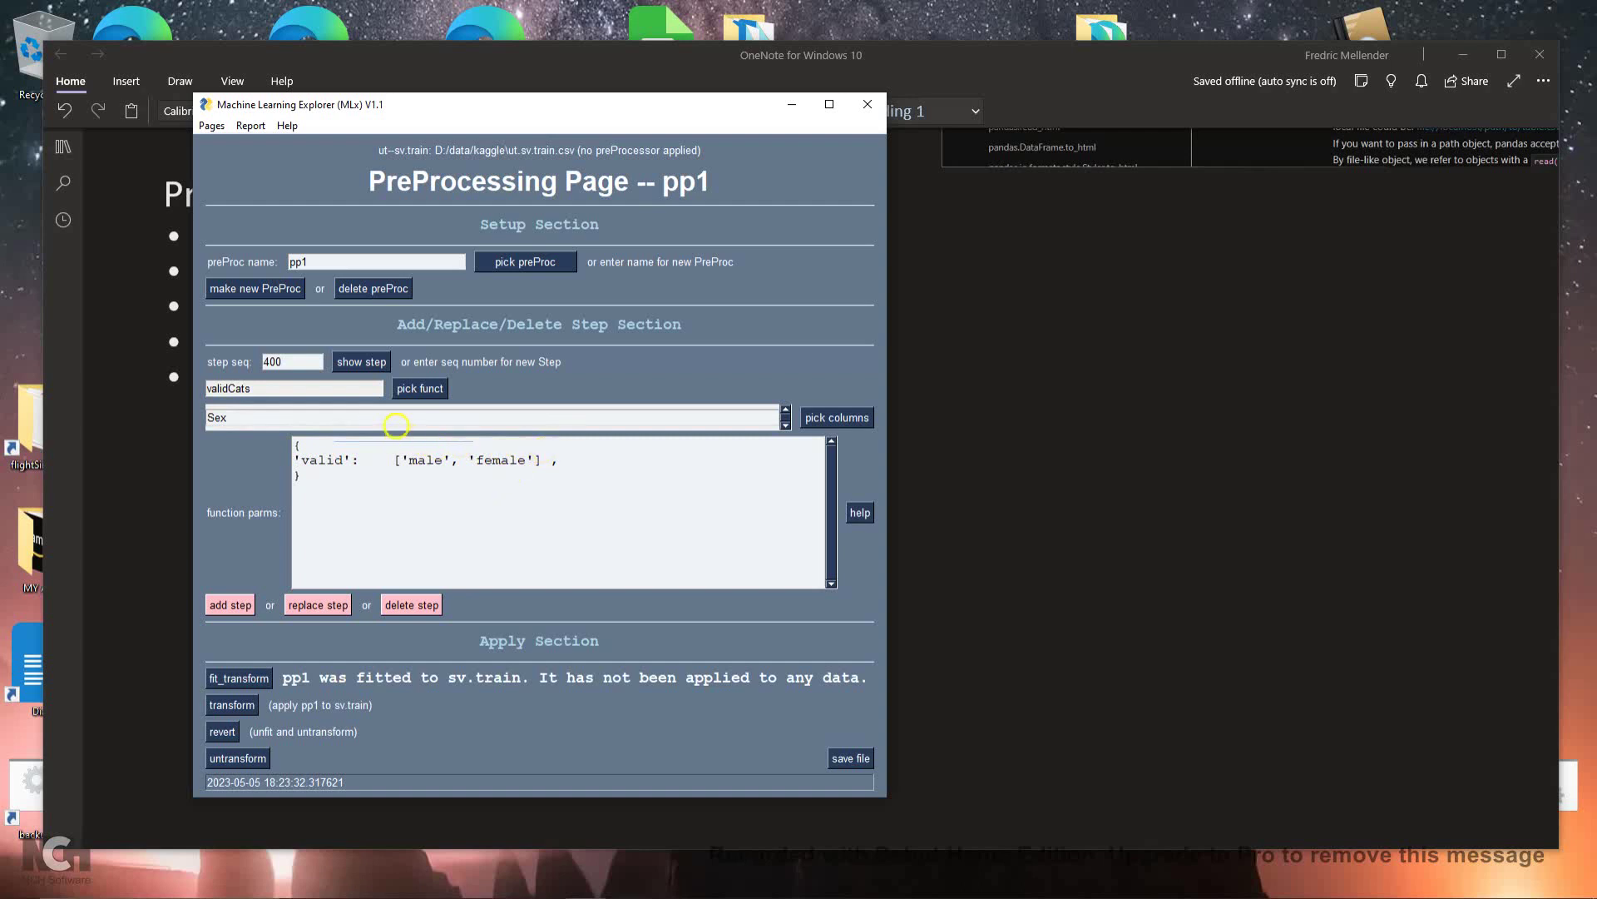
Examine the two fillMissing steps 500 and 600 and the encode step 700 of the pp1 preprocessor
click(405, 388)
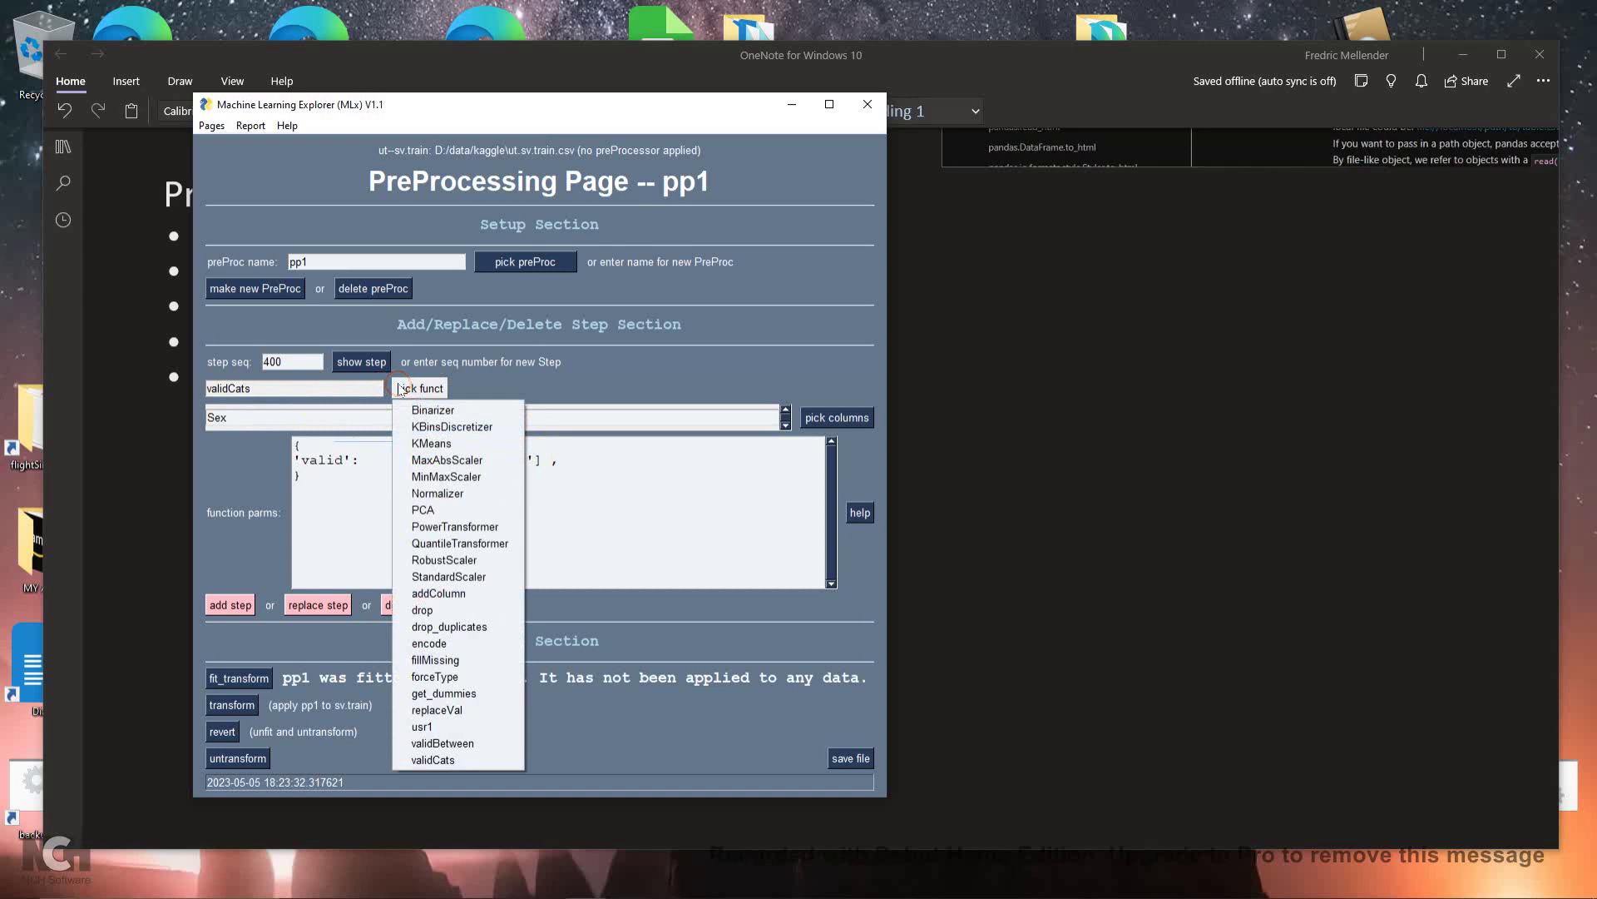
click(354, 362)
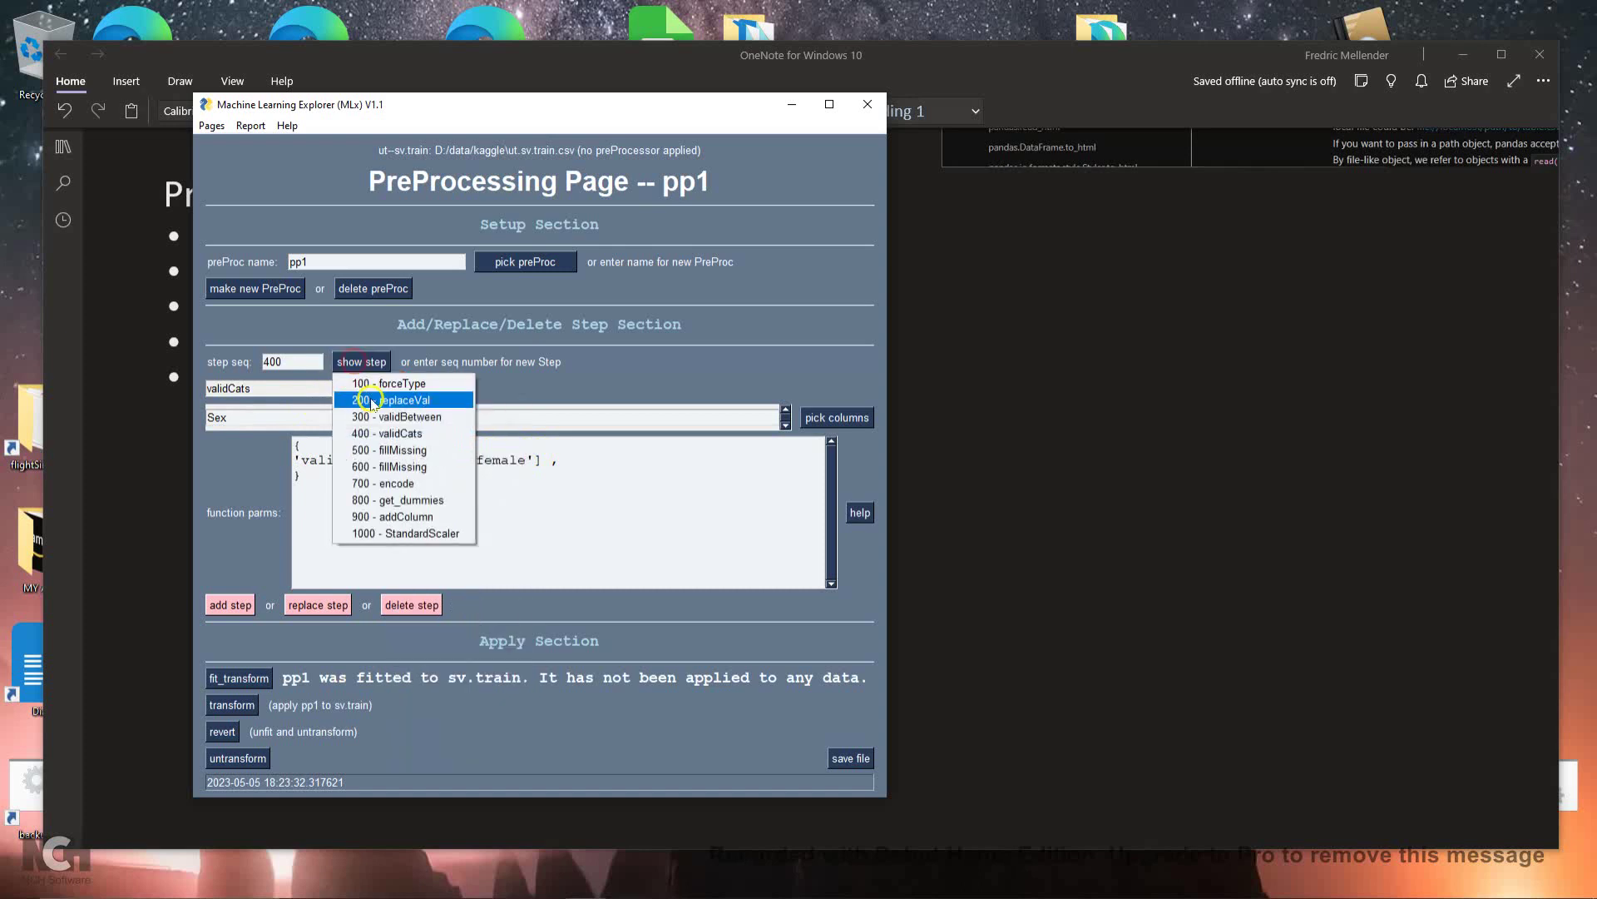
click(406, 451)
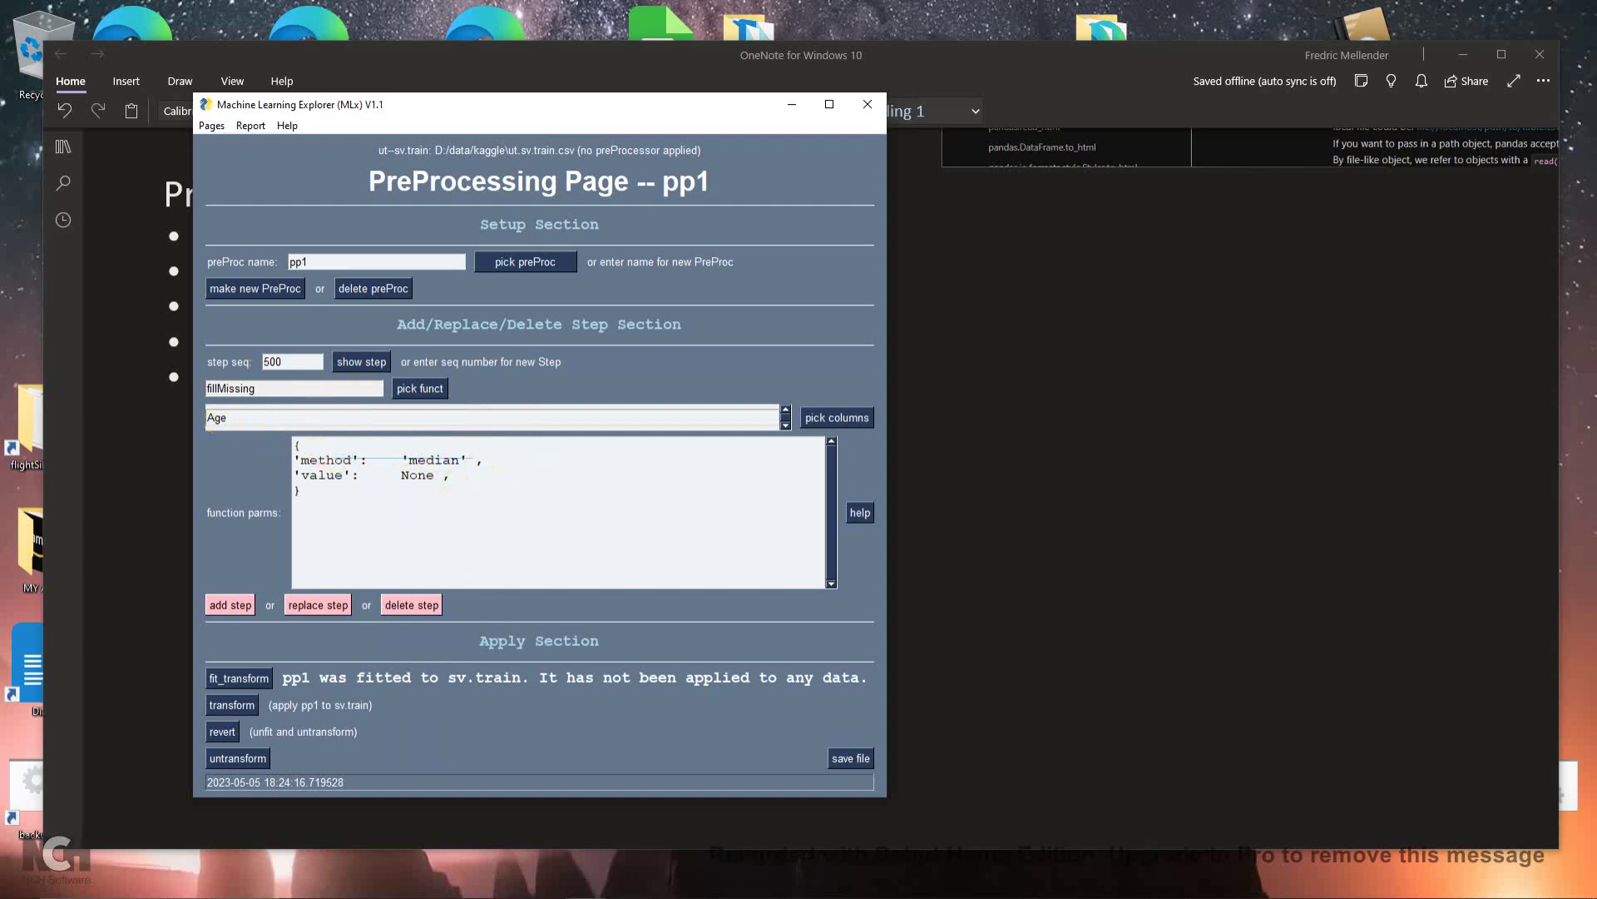
click(402, 467)
click(357, 363)
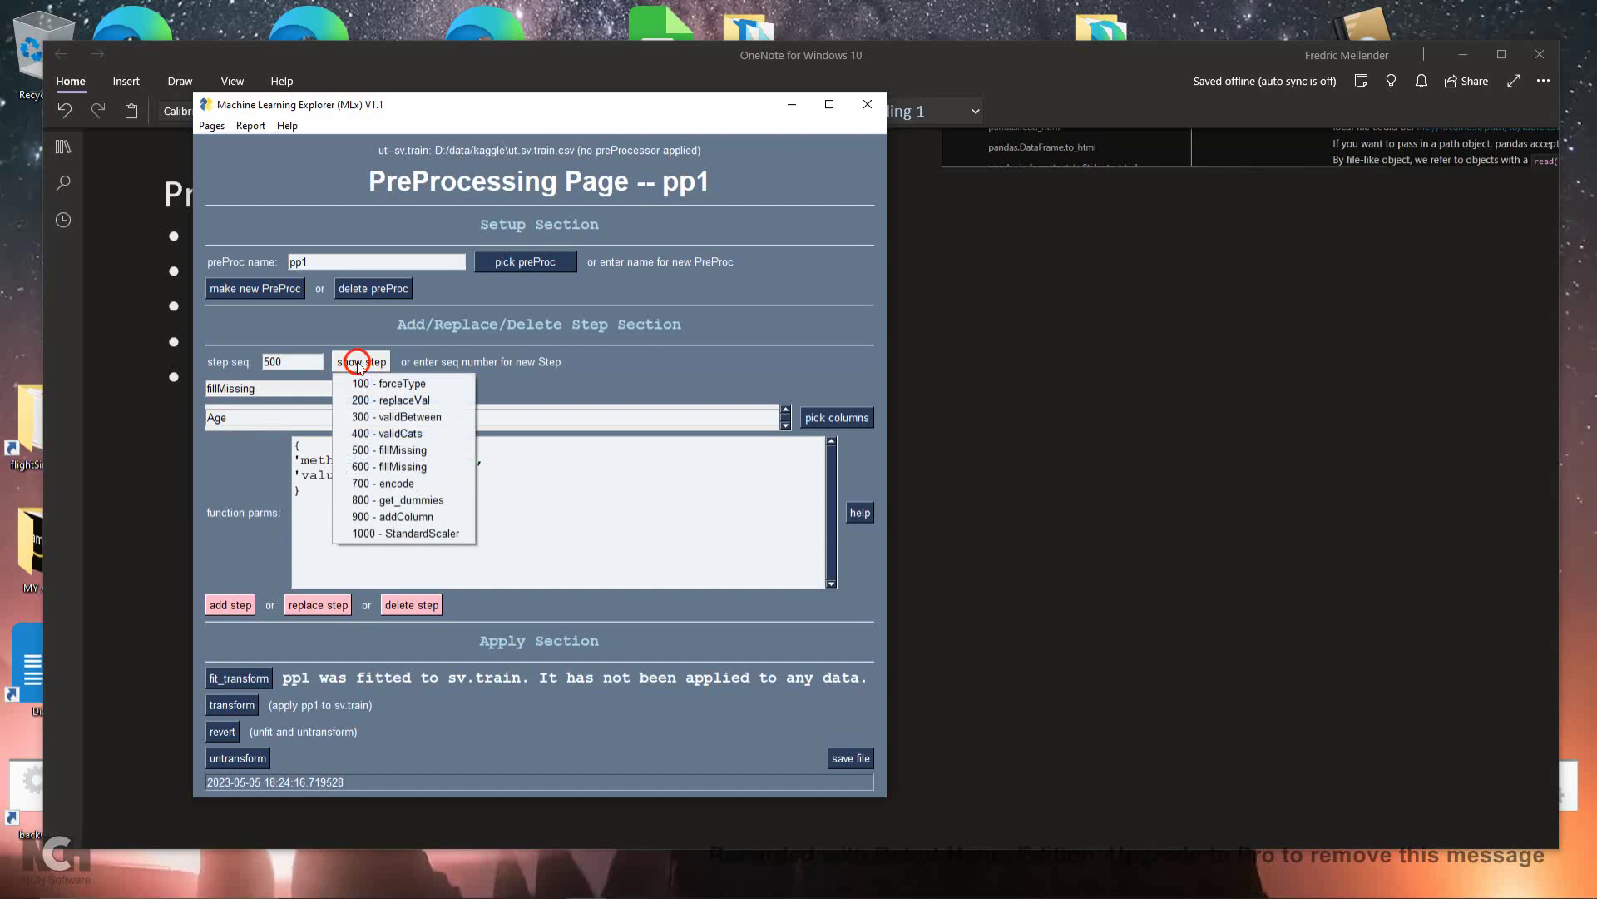
click(408, 468)
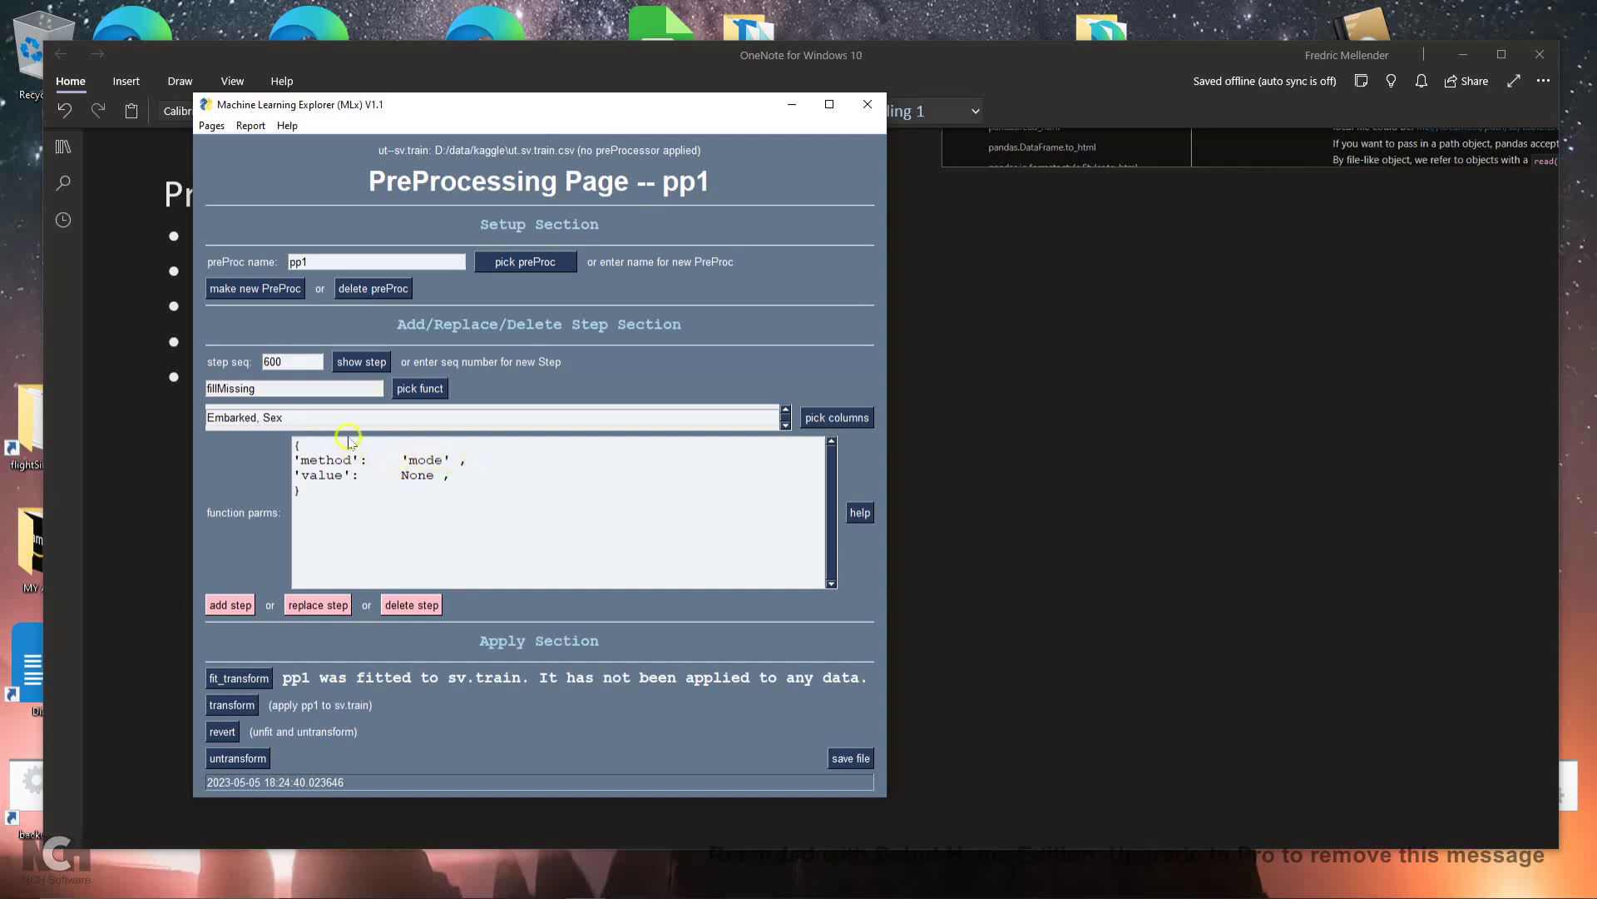
click(366, 366)
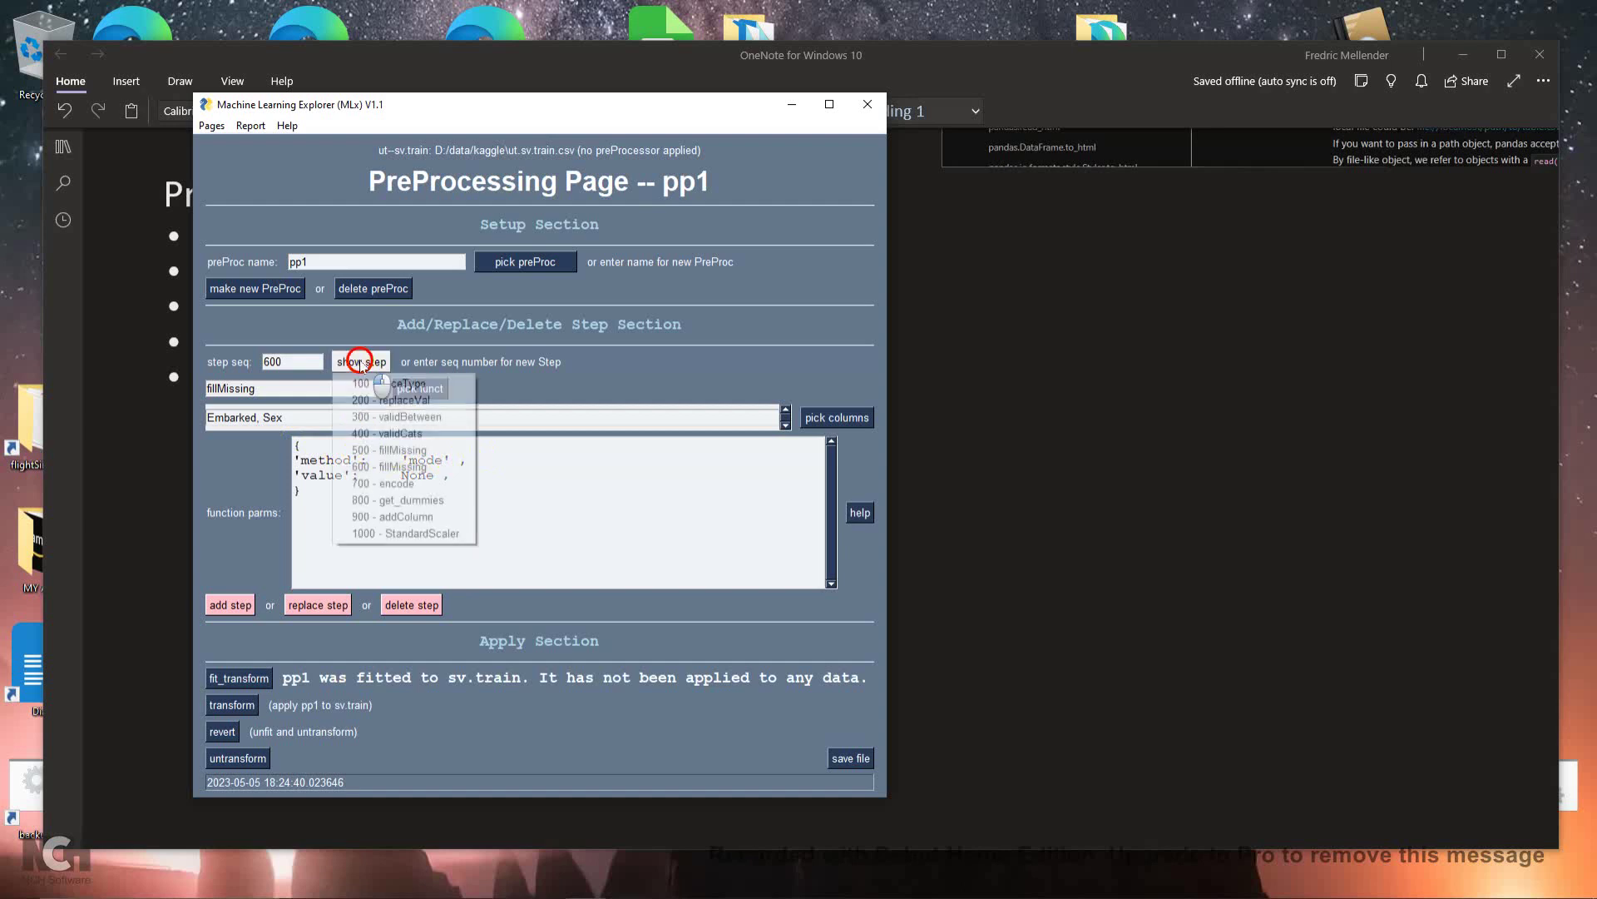
click(419, 483)
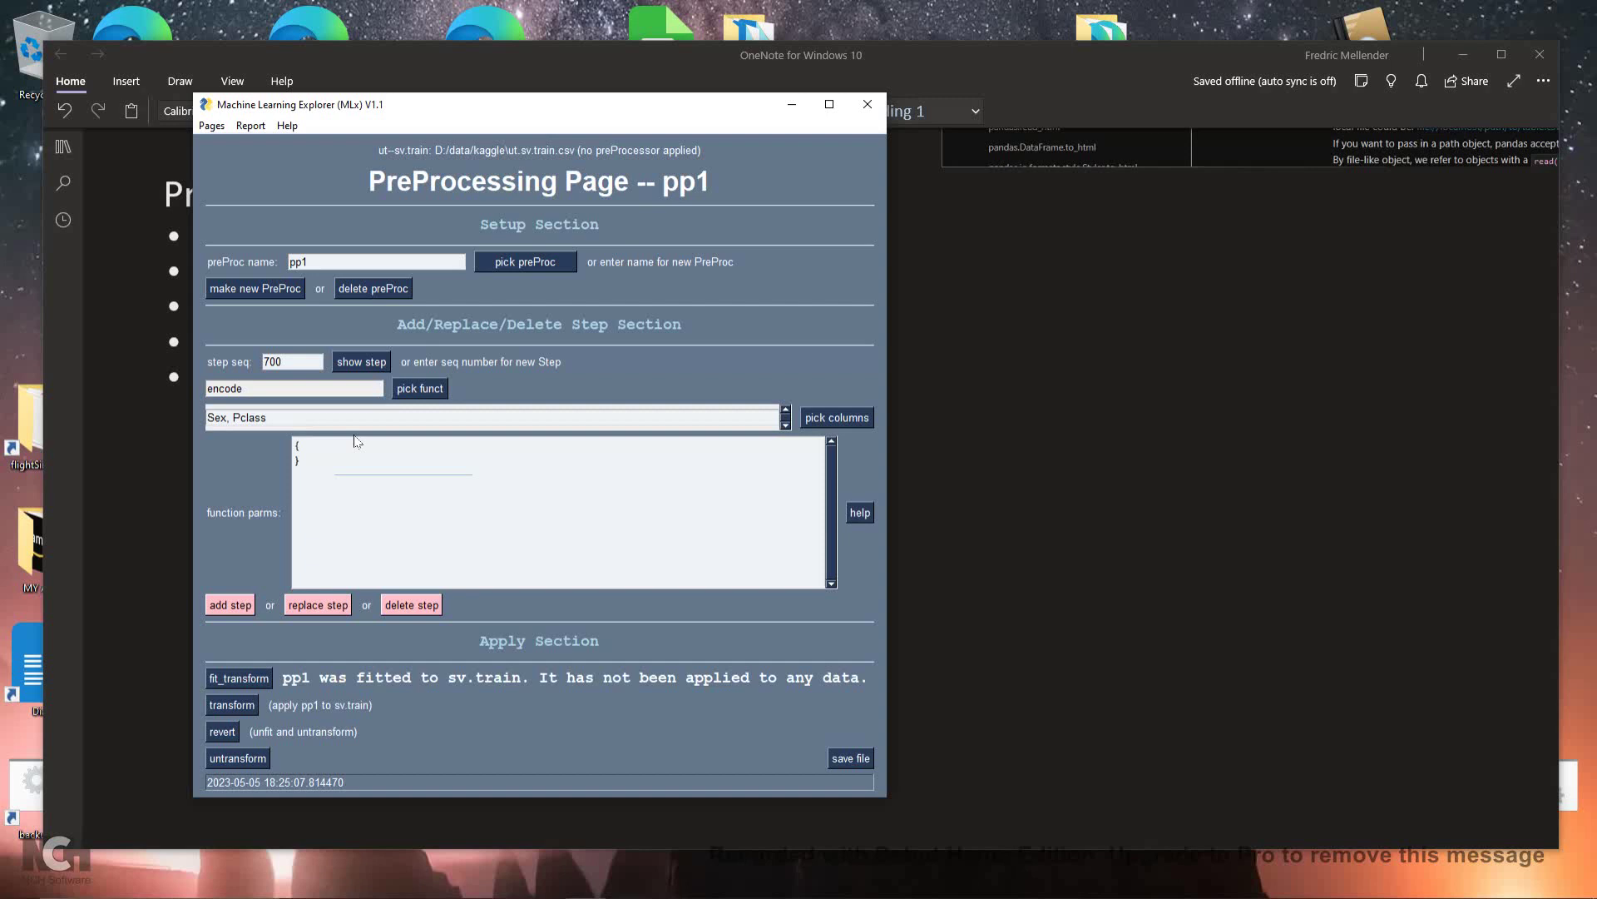
Examine the columns and parameters of the pp1 step 800 get_dummies alongside the RGB color table in the OneNote notes
click(285, 418)
click(344, 361)
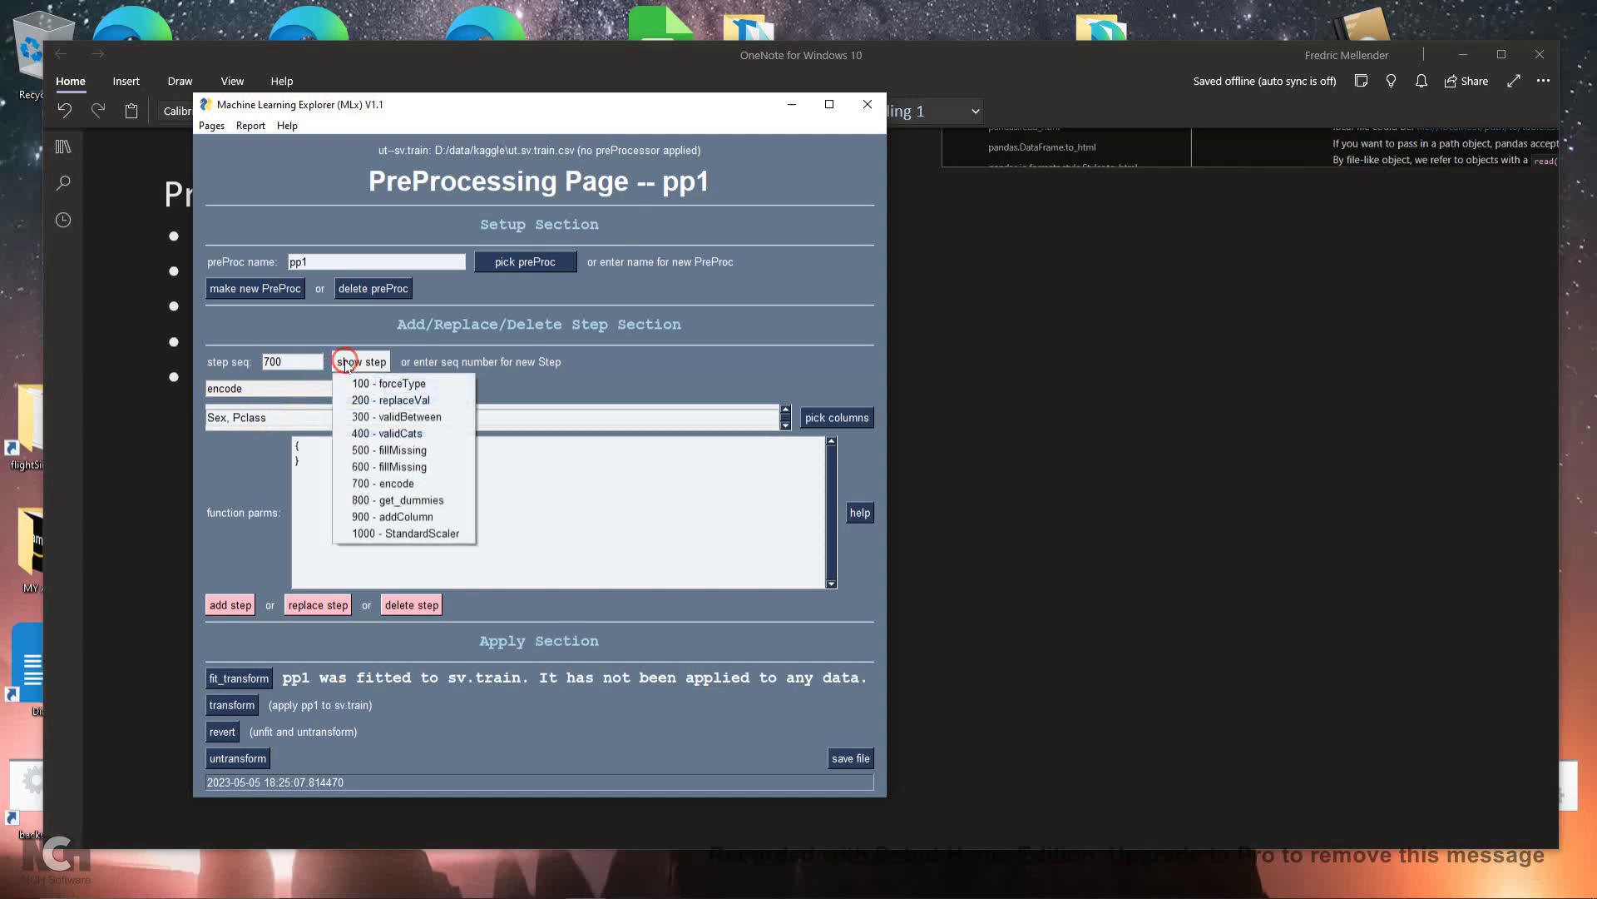
click(401, 499)
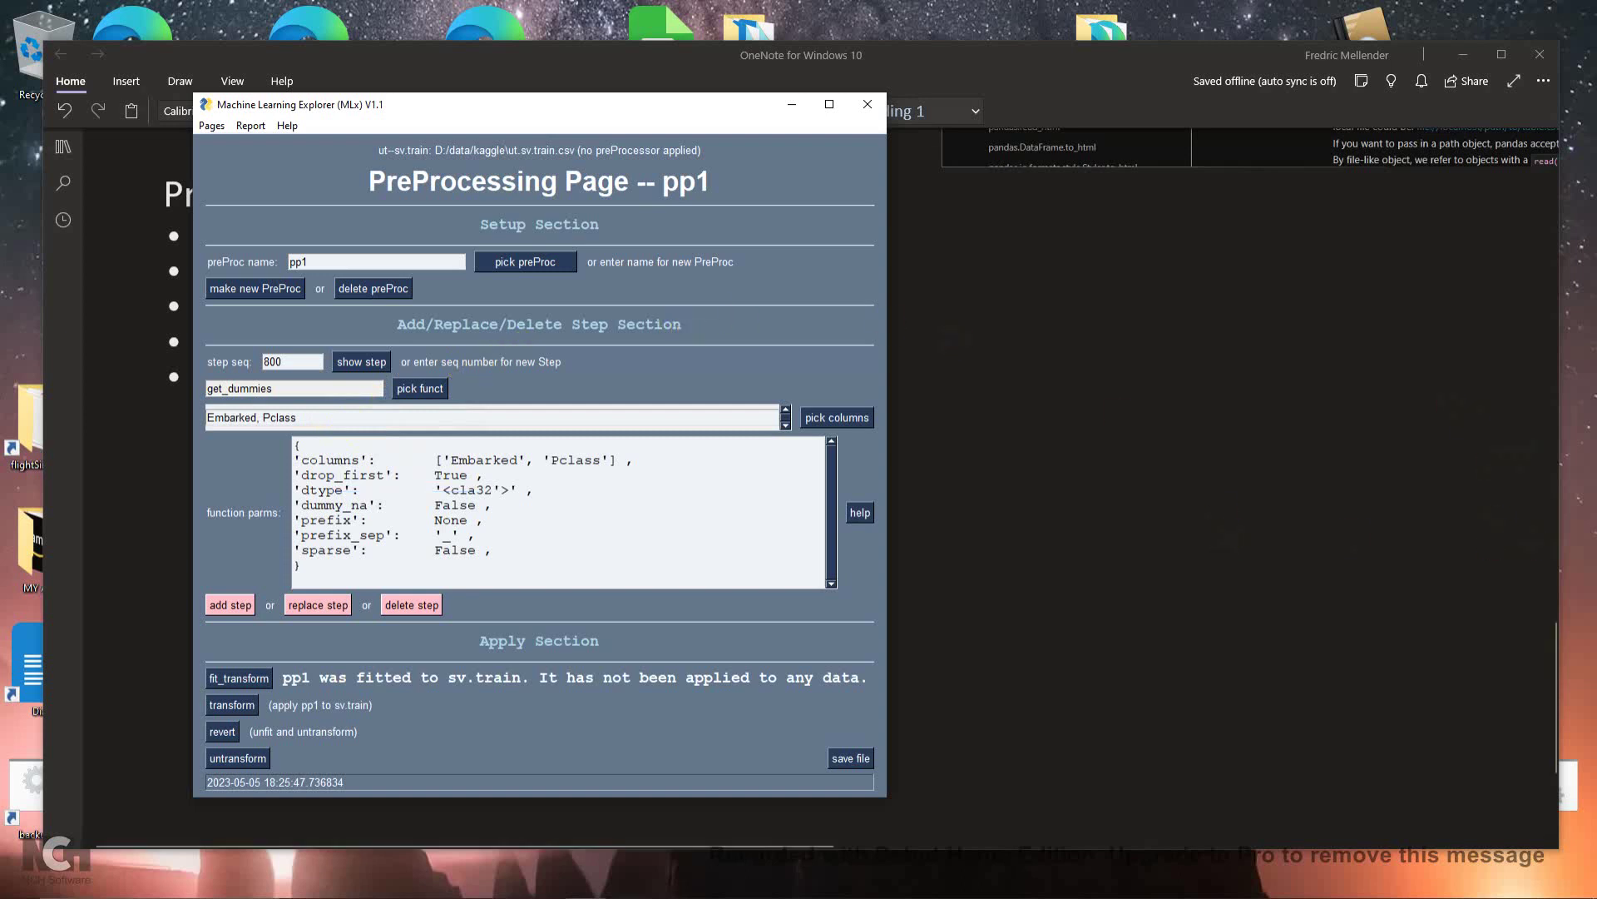
key(alt+Tab)
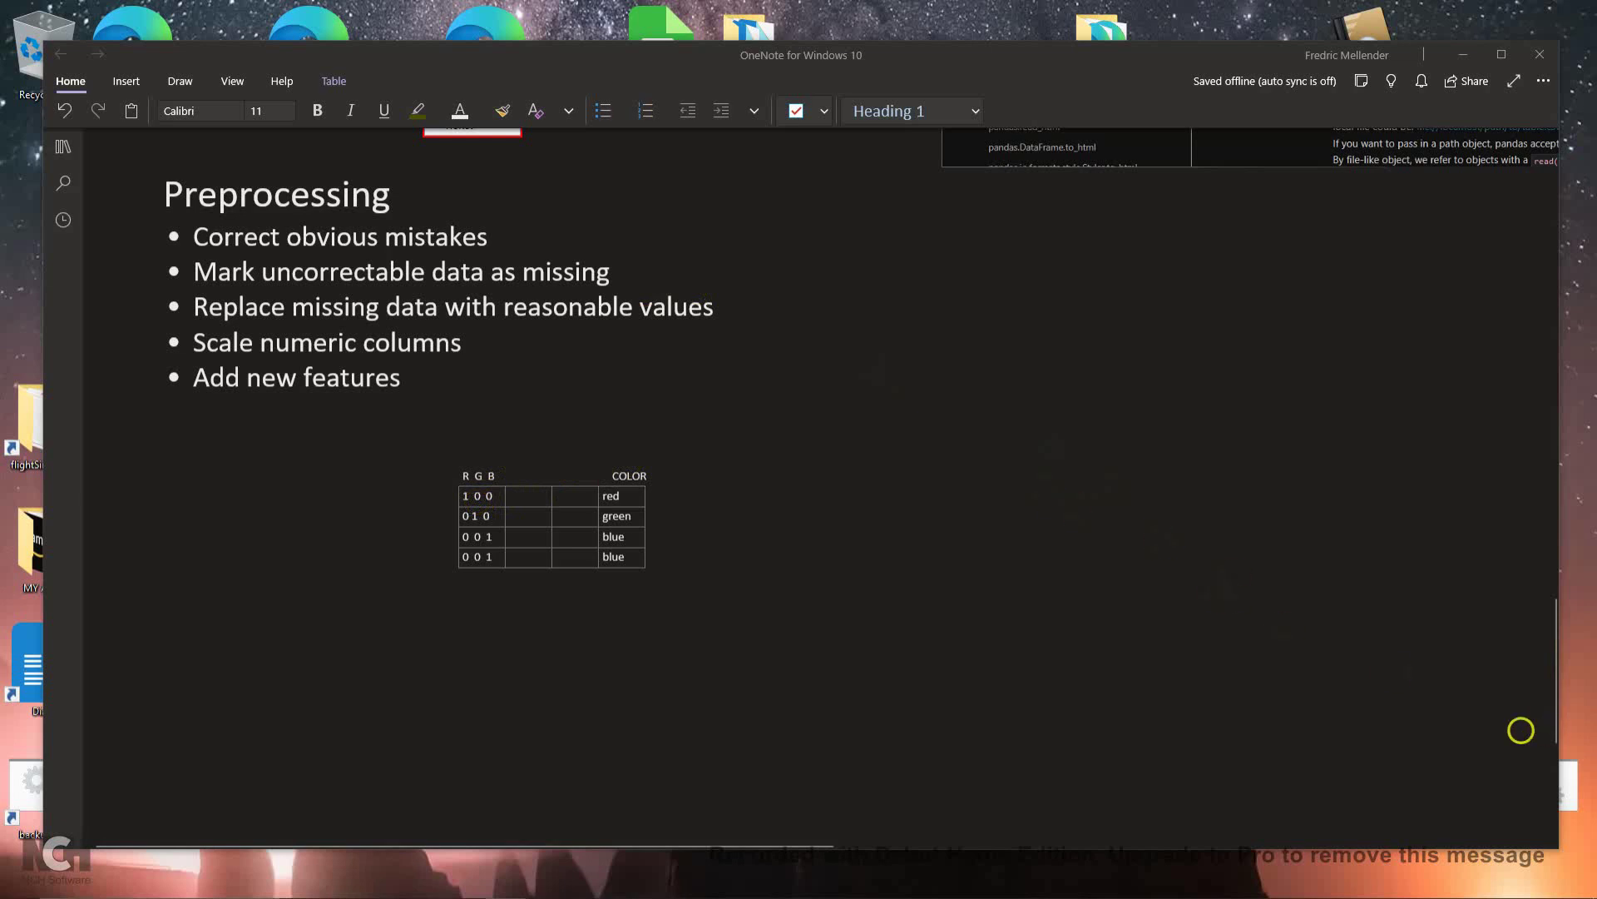
key(alt+Tab)
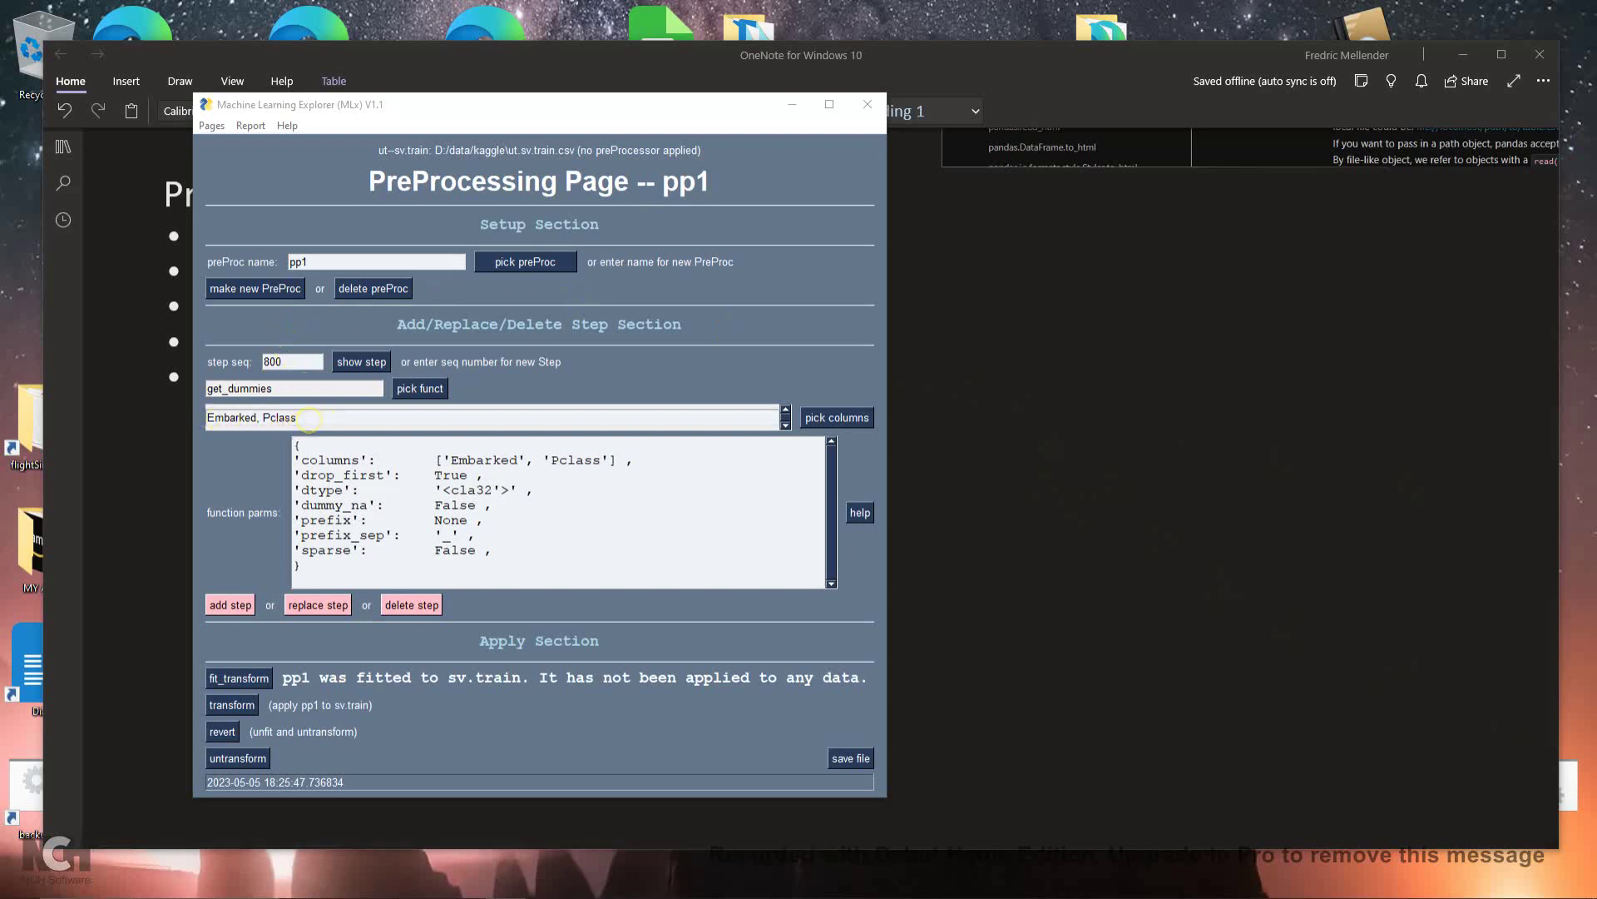
Examine the pp1 steps 900 addColumn and 1000 StandardScaler, and browse the available preprocessing functions
click(349, 364)
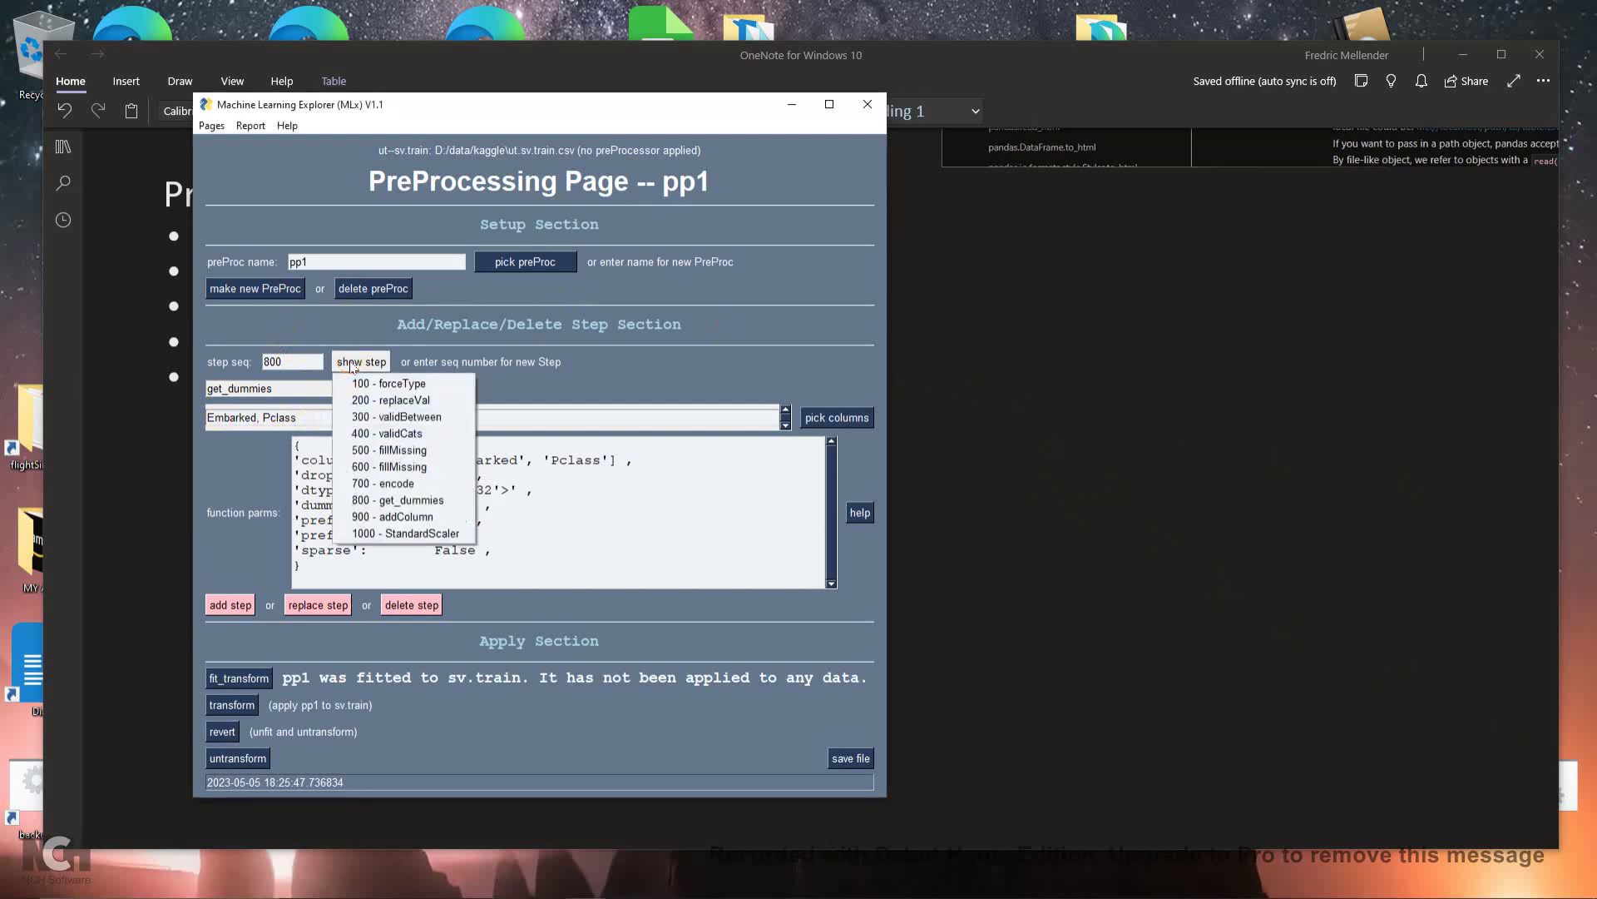
click(402, 516)
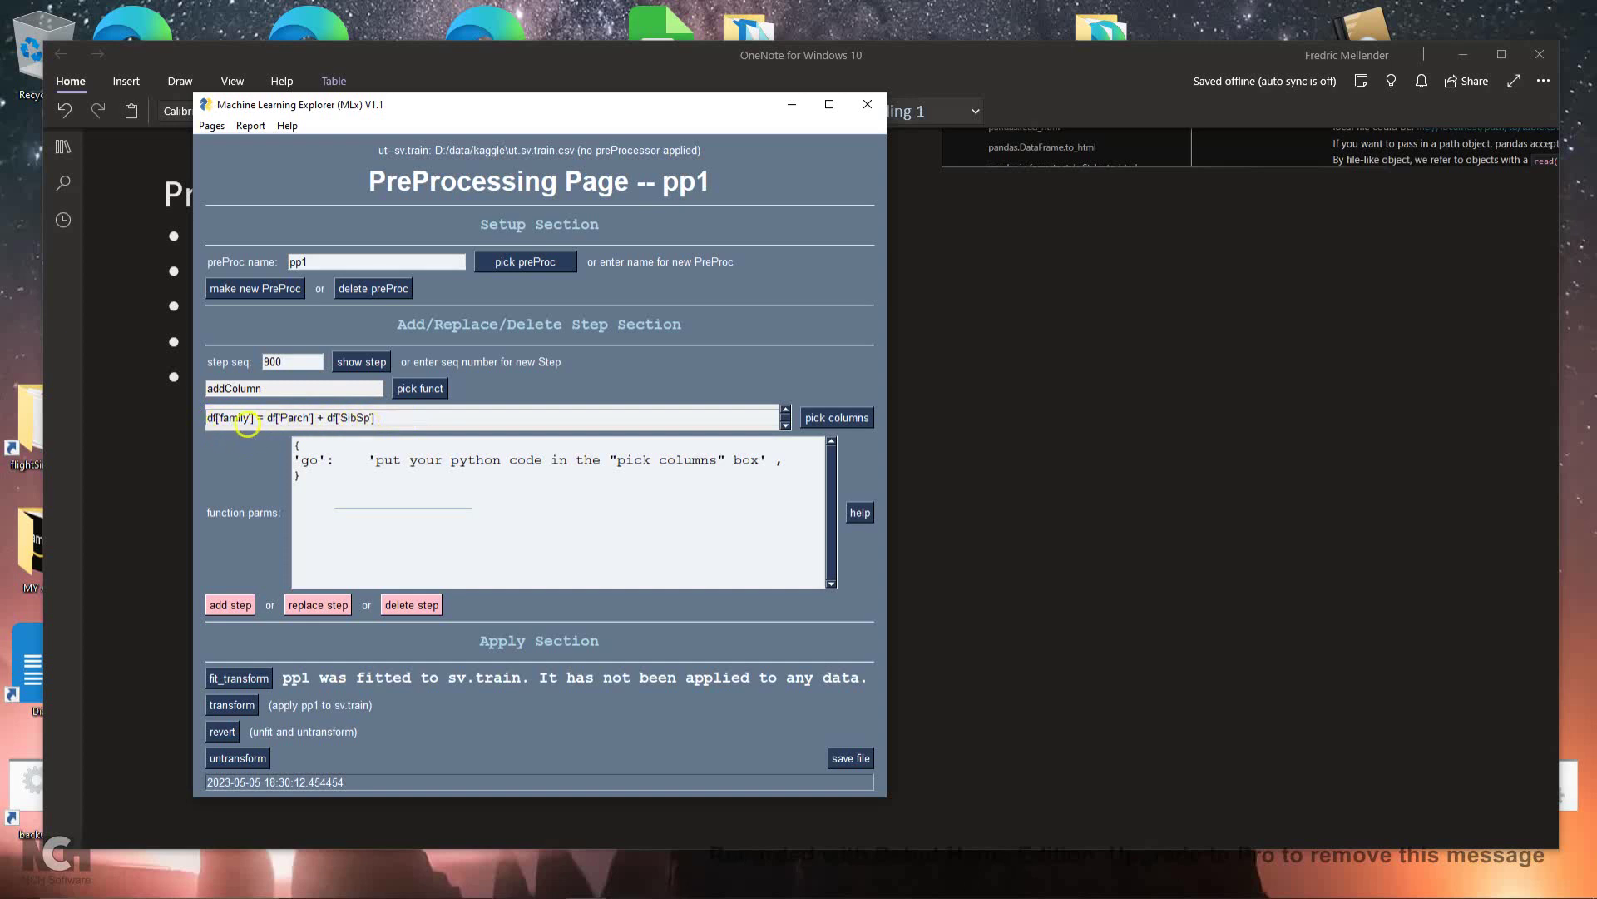
click(369, 363)
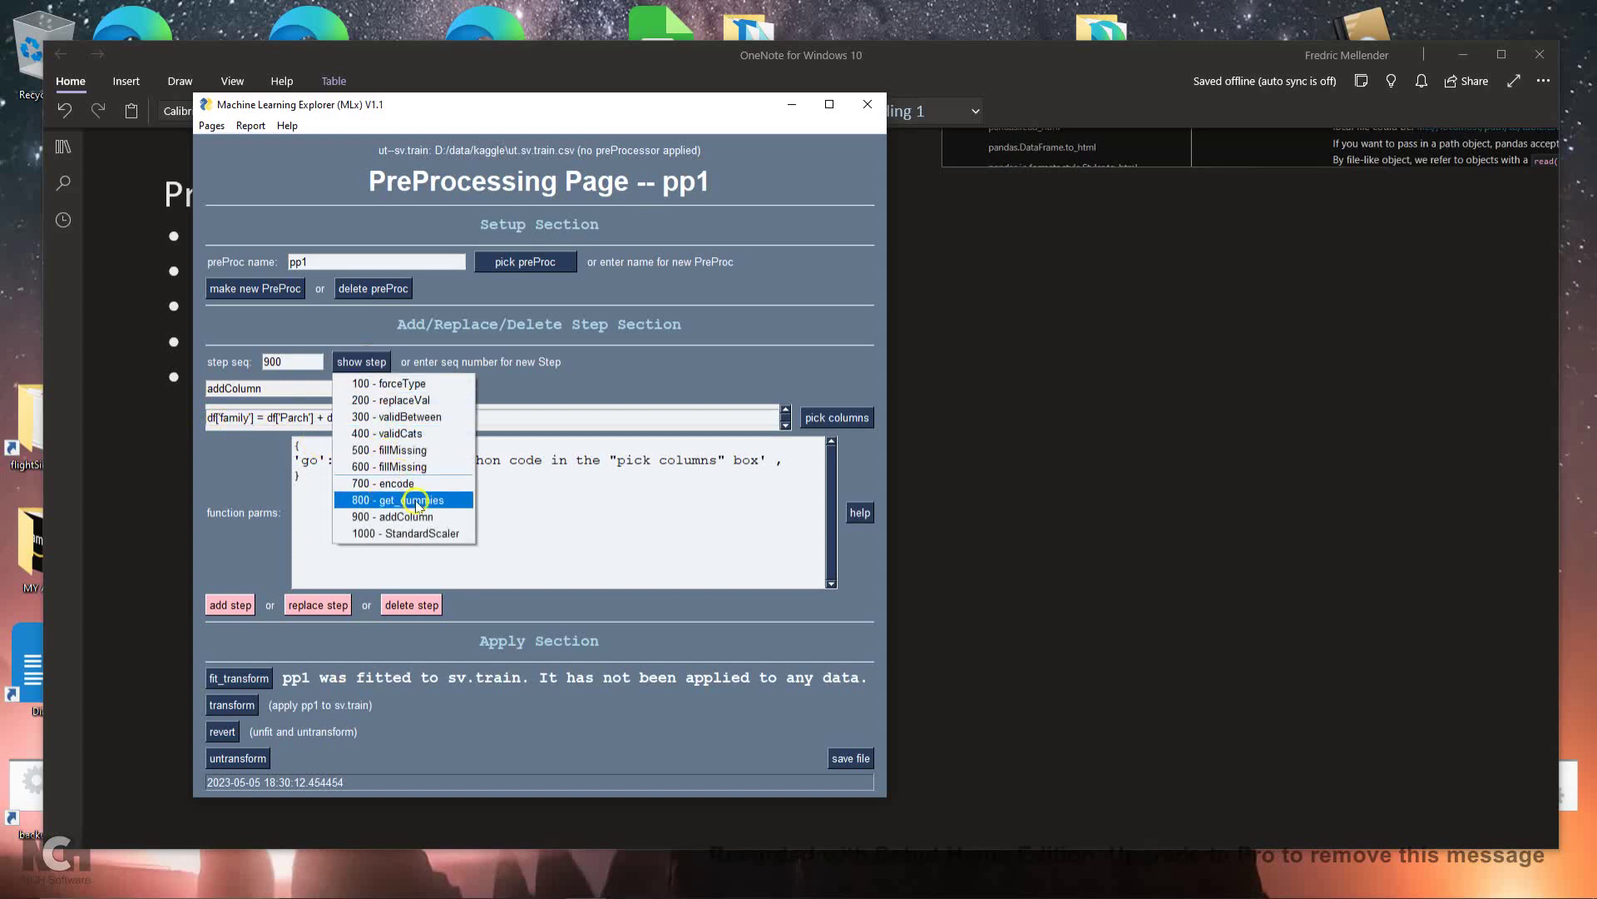
click(426, 534)
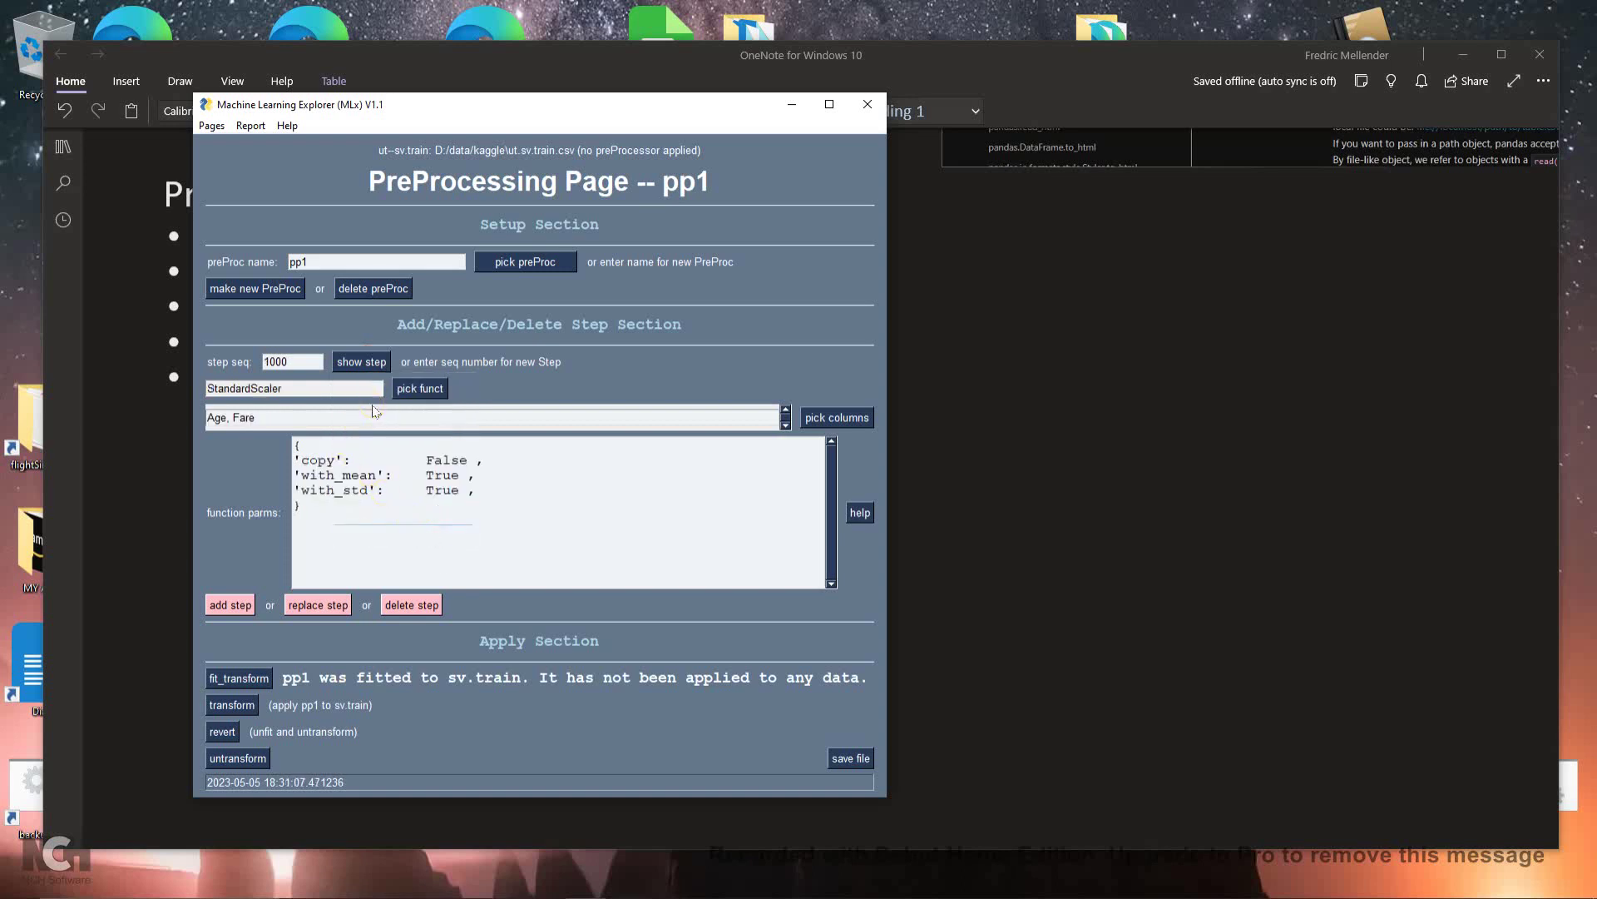
click(373, 409)
click(218, 433)
click(429, 389)
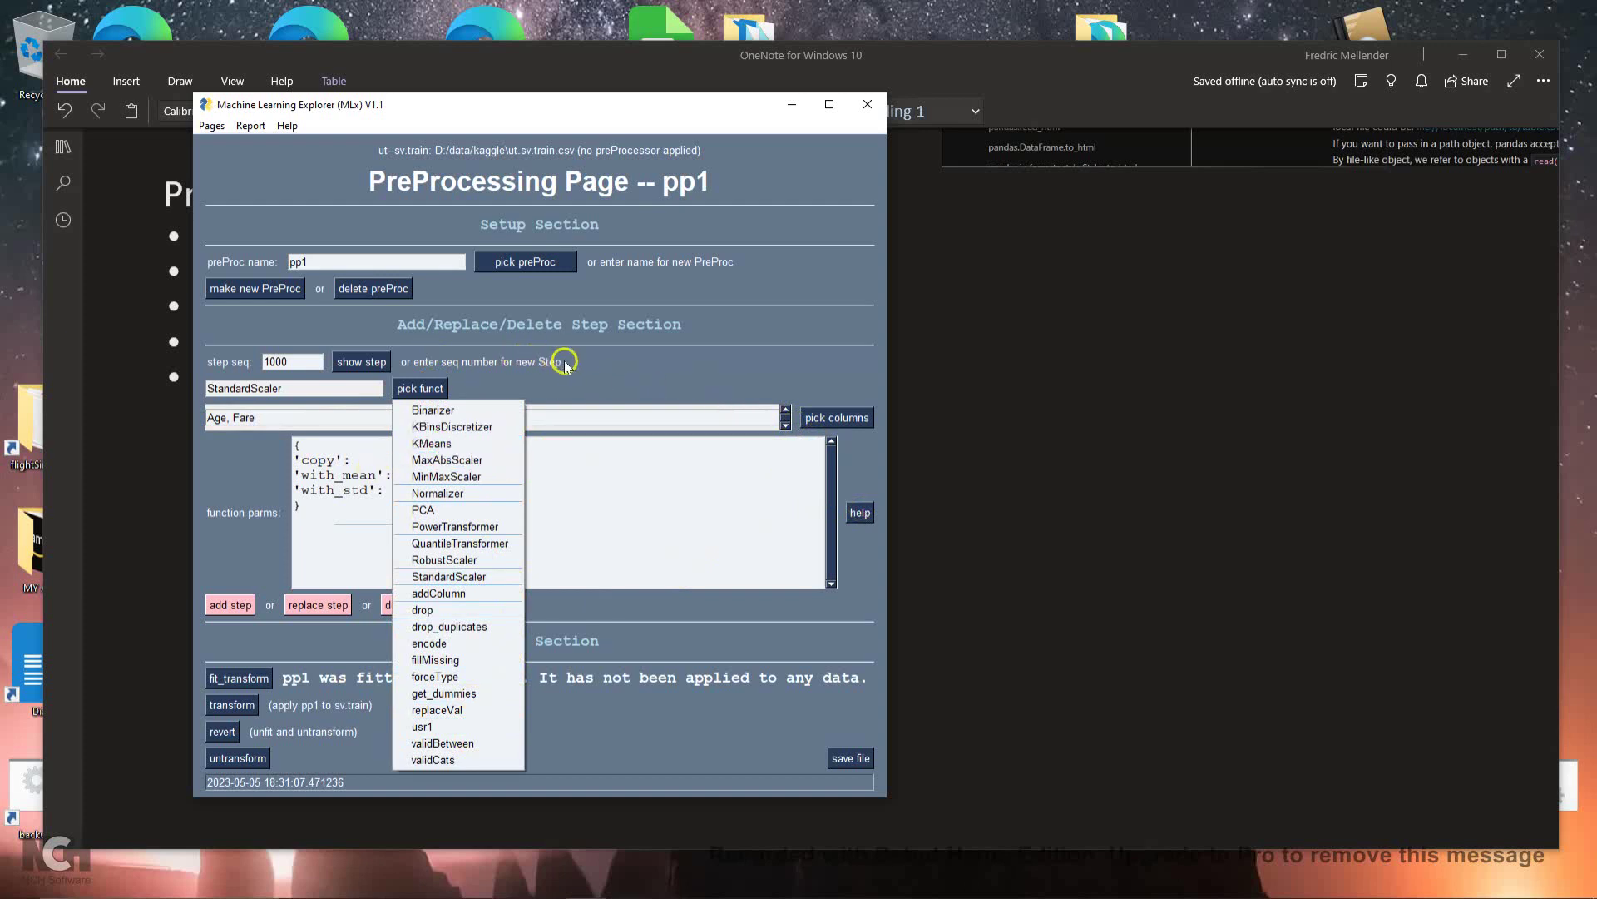
click(645, 379)
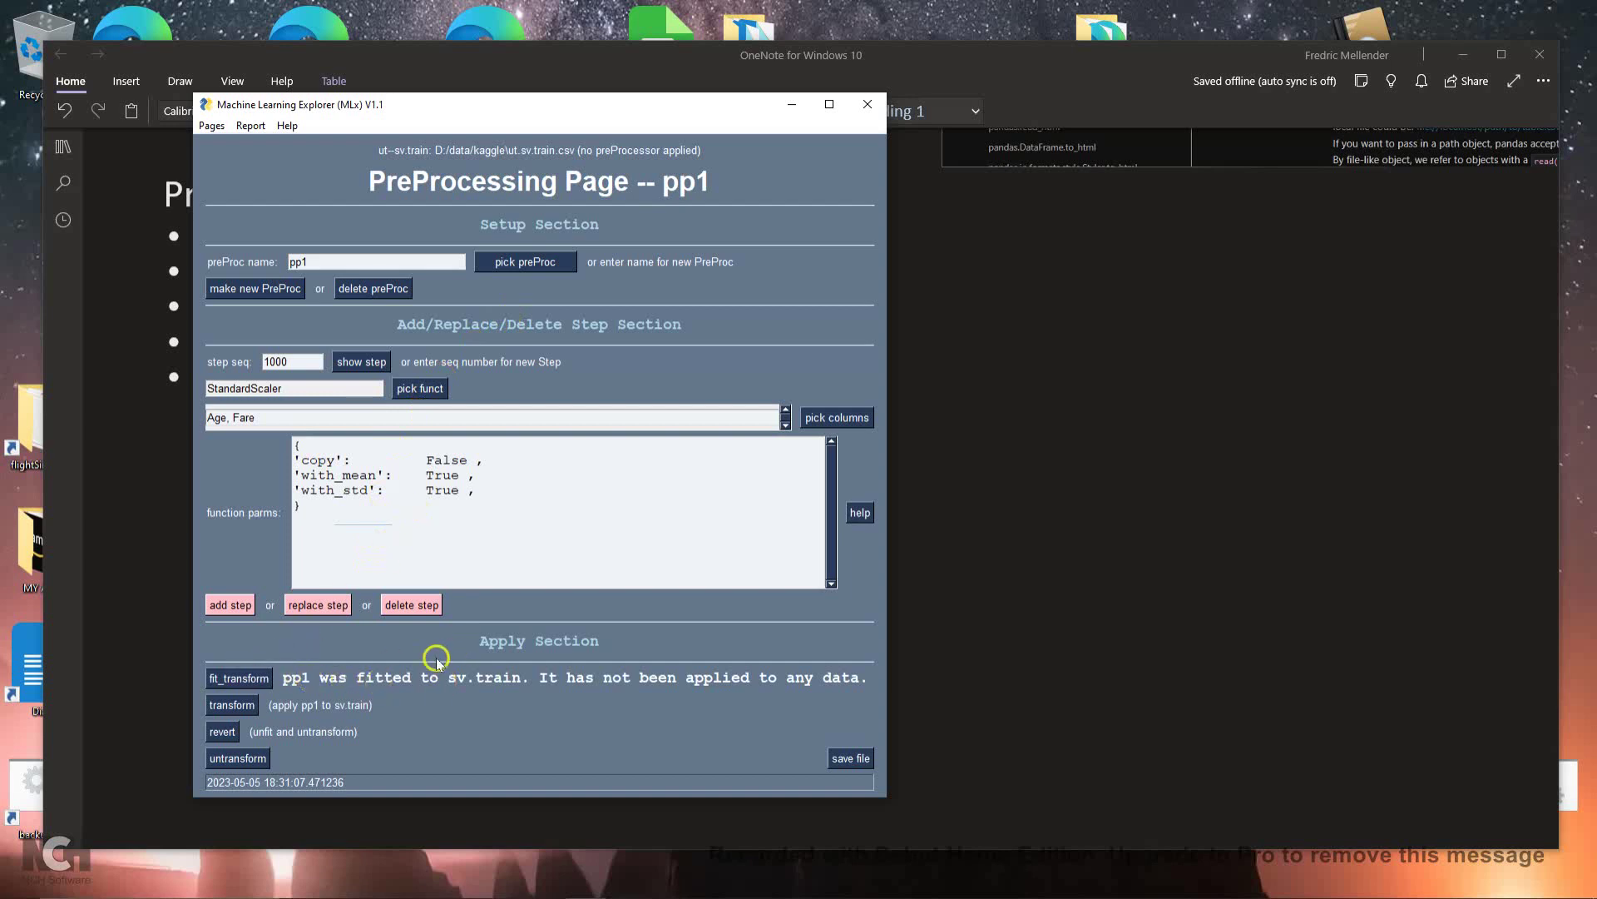
Revert the pp1 preprocessor, then fit it to sv.train and apply all its steps with fit_transform
click(226, 732)
click(225, 732)
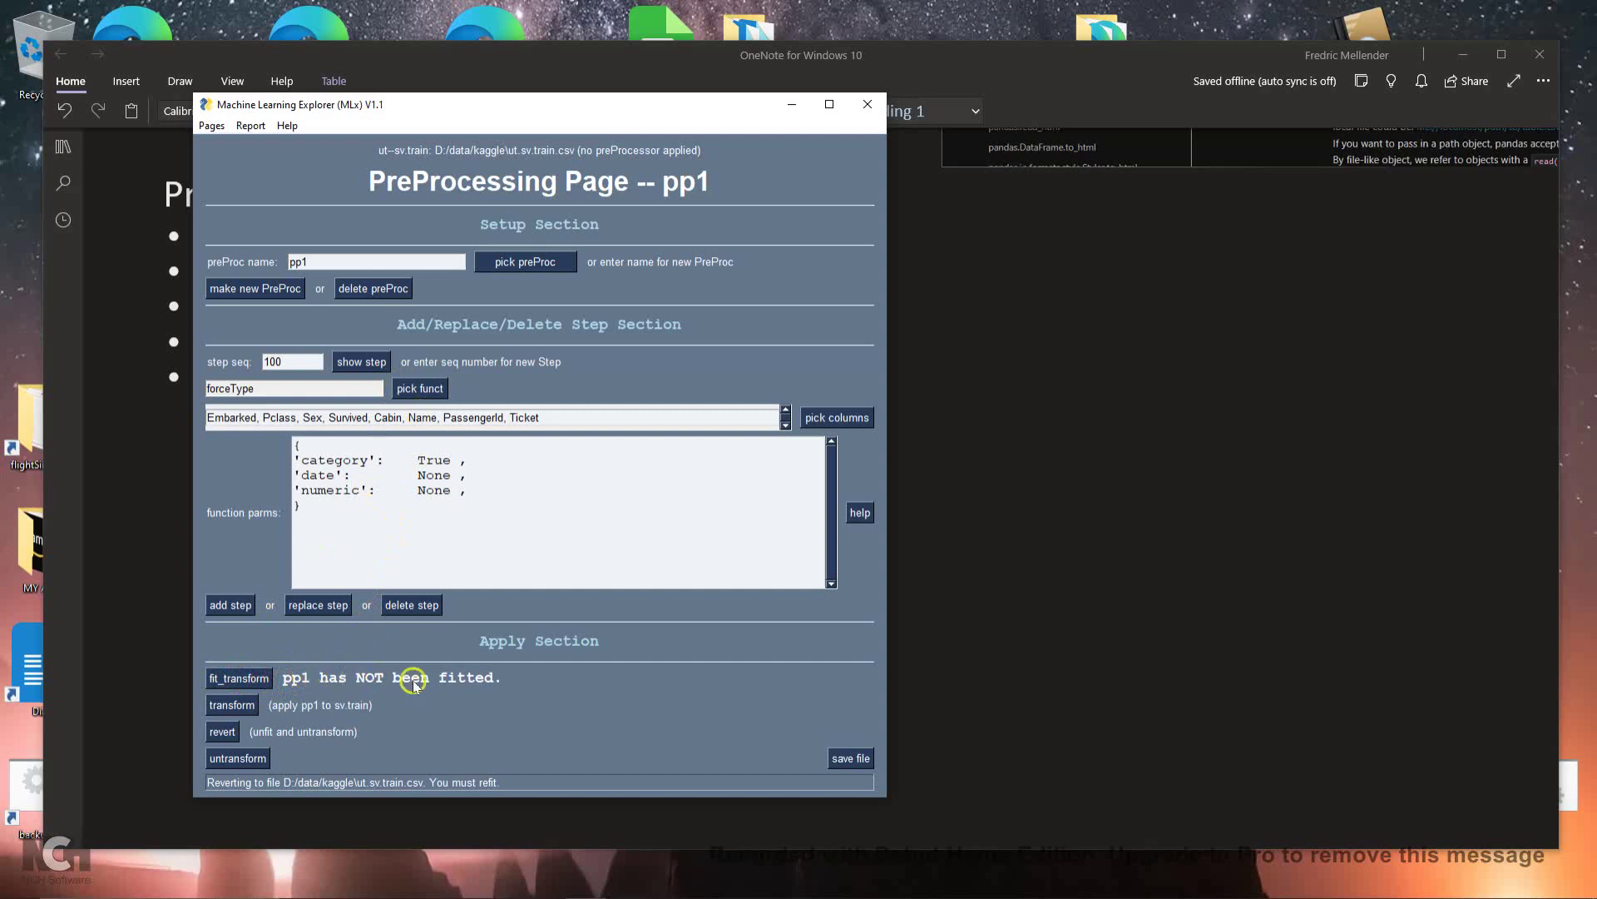
click(246, 677)
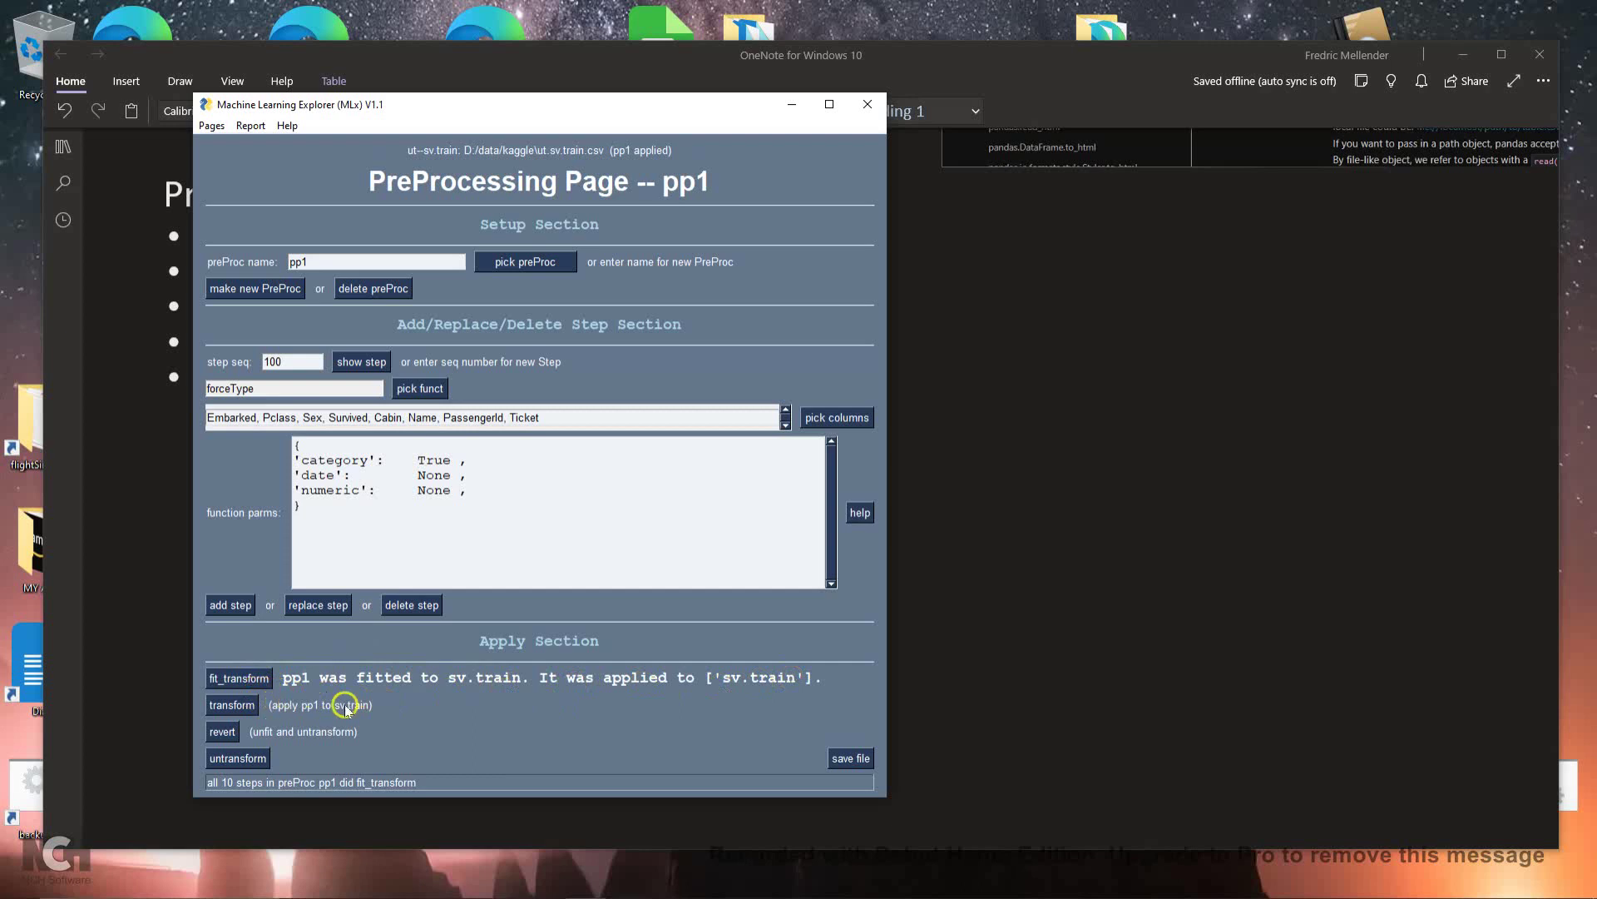
click(242, 709)
click(233, 709)
click(235, 710)
click(231, 707)
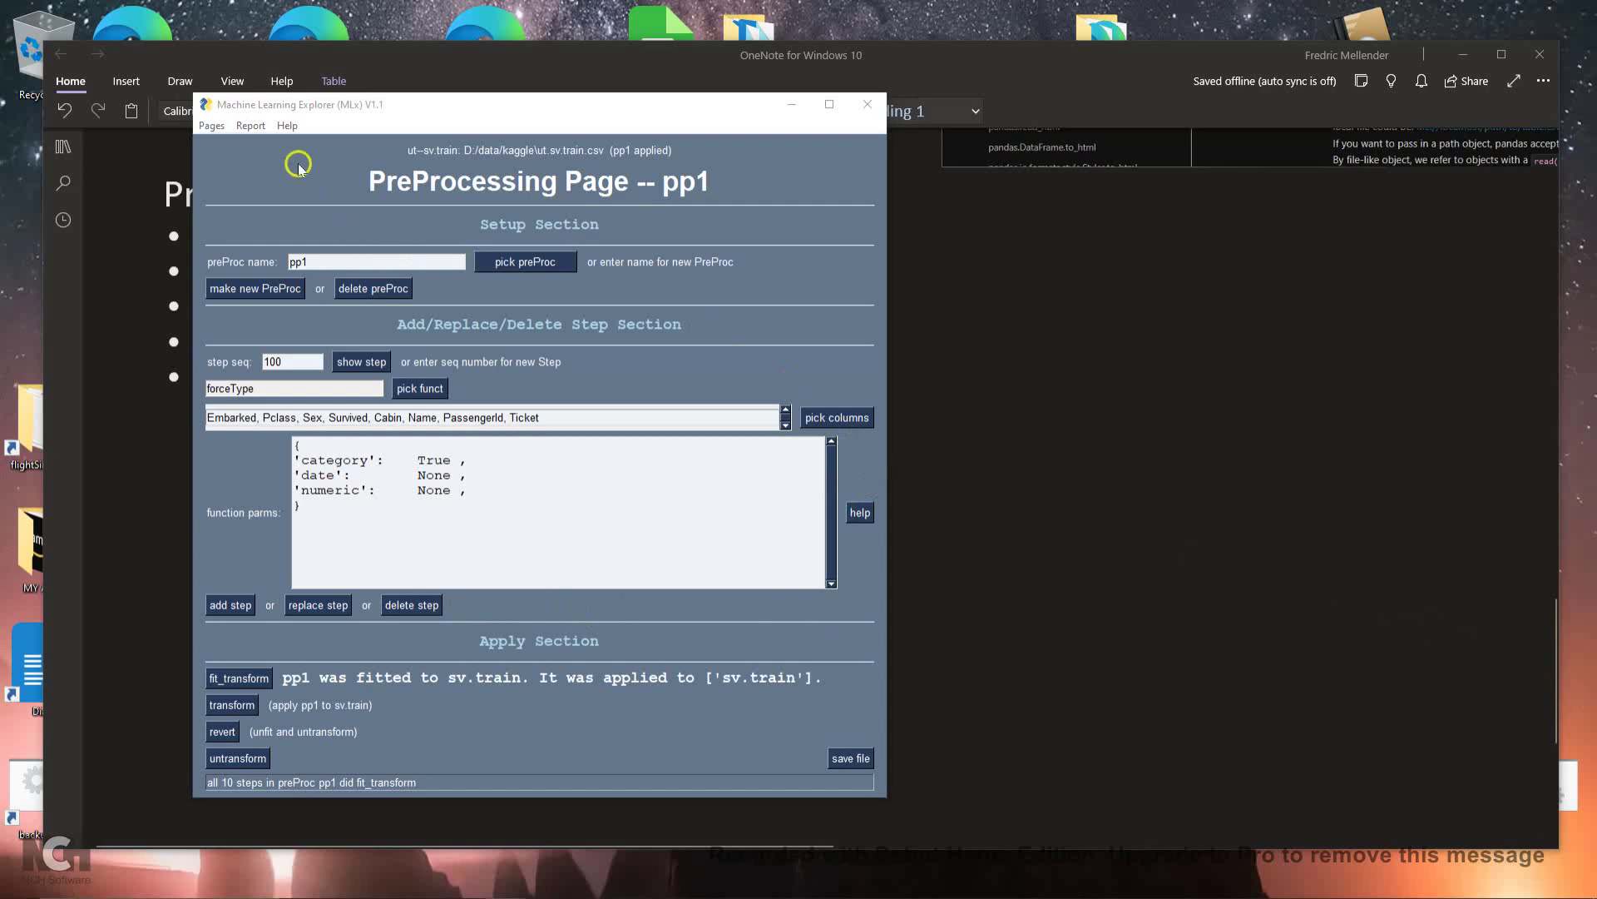
Review the project report for the data objects, preprocessors and models, then close it
click(249, 127)
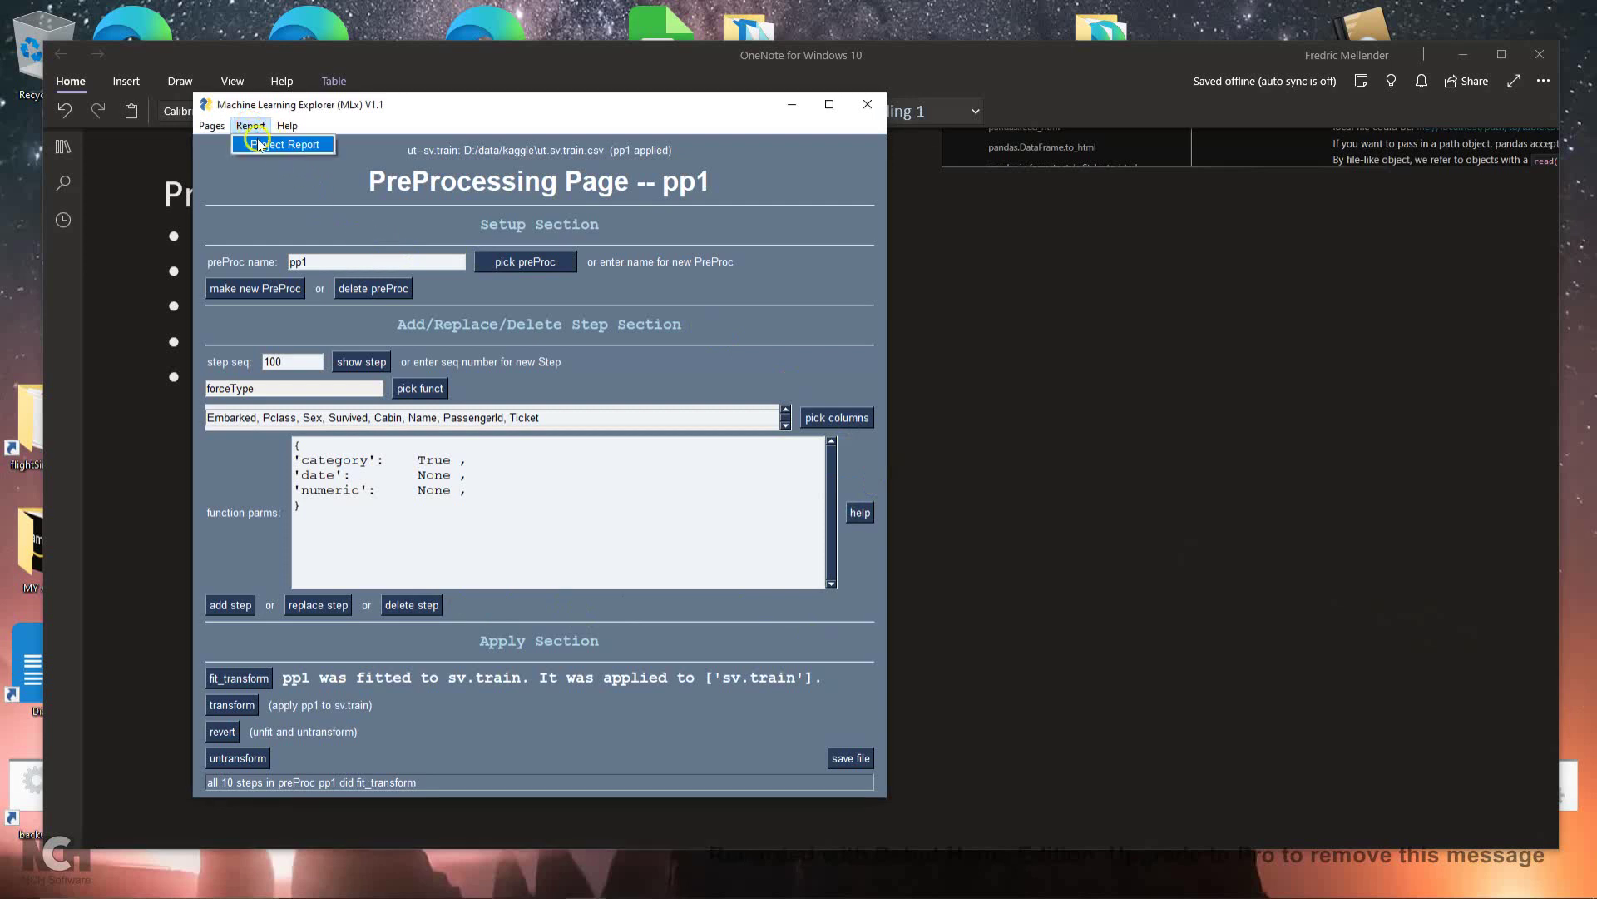
click(258, 144)
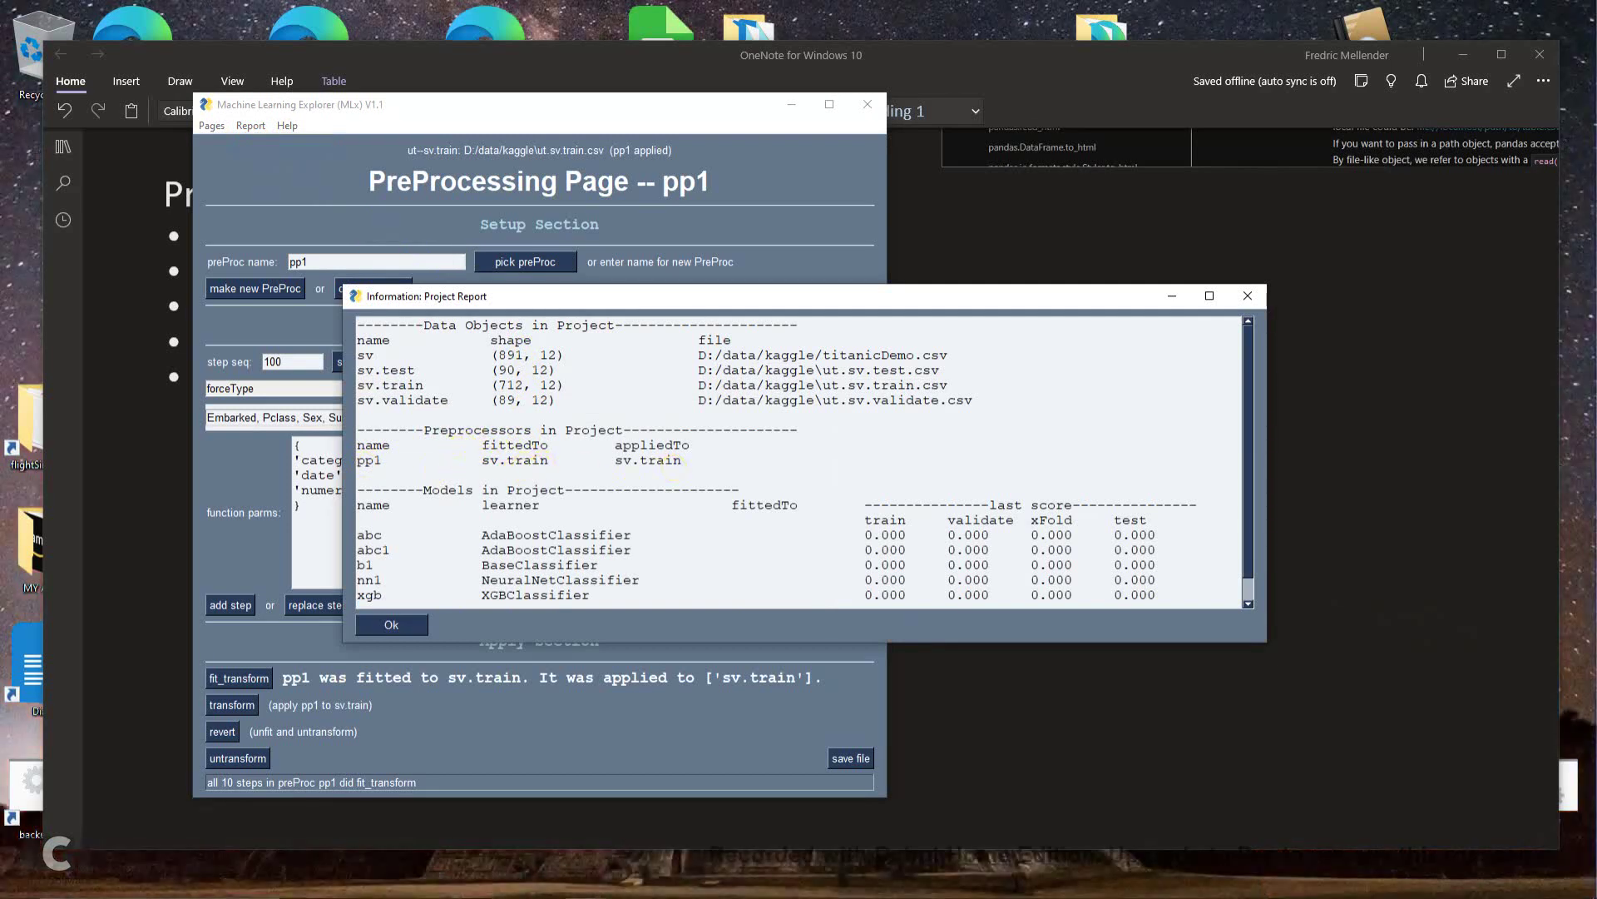
click(1251, 297)
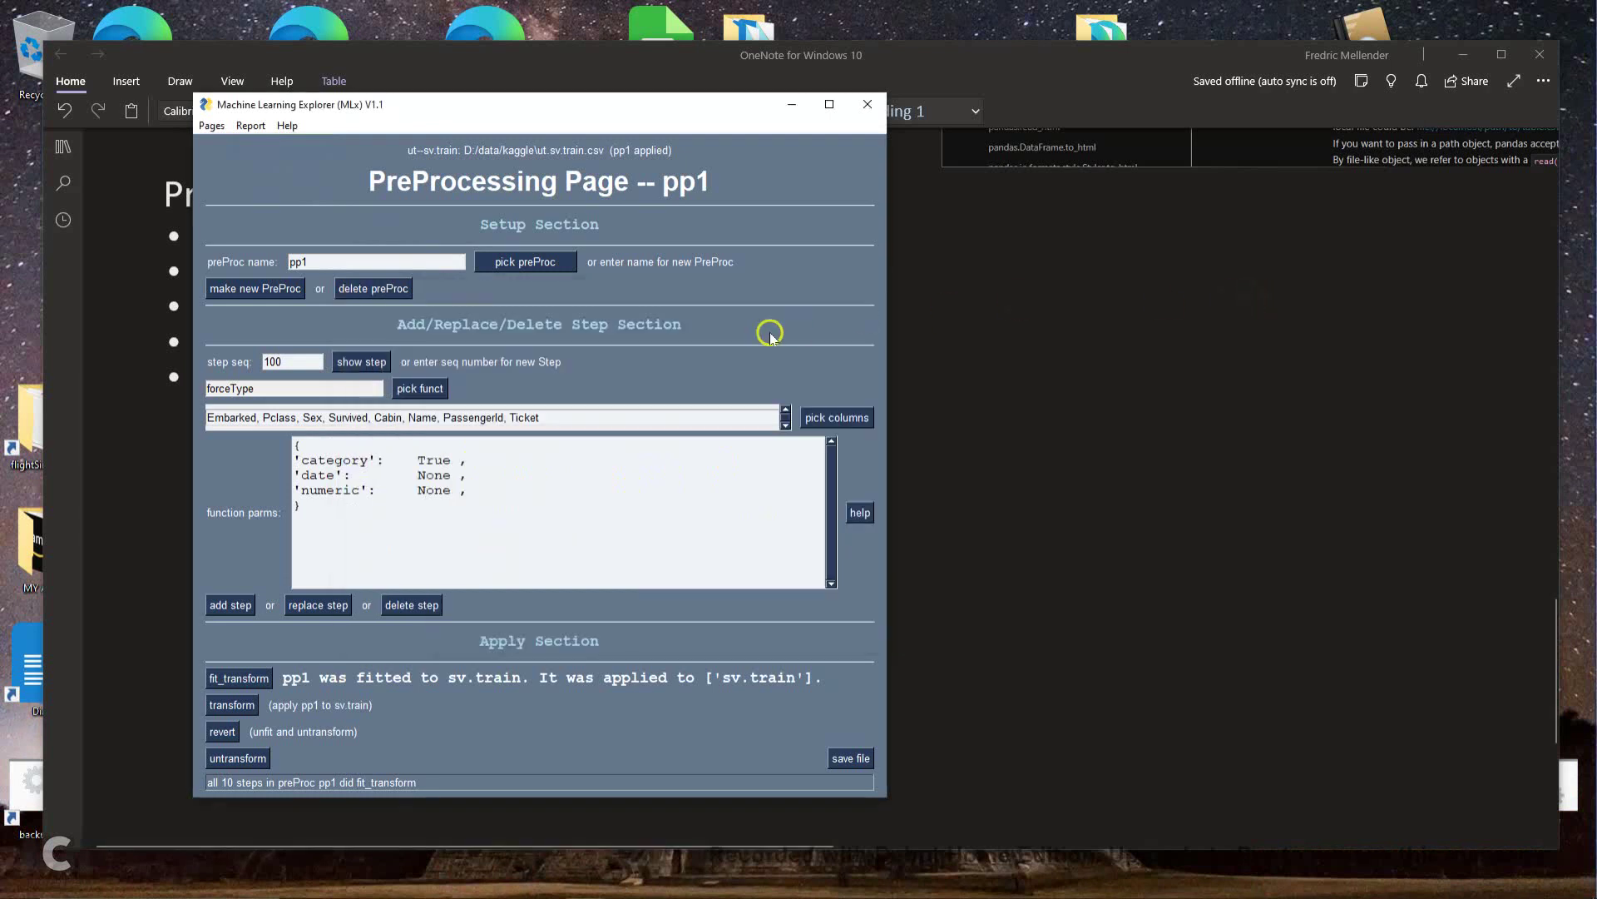
Go to the model page for xgb and choose the classification learner XGBClassifier
click(213, 128)
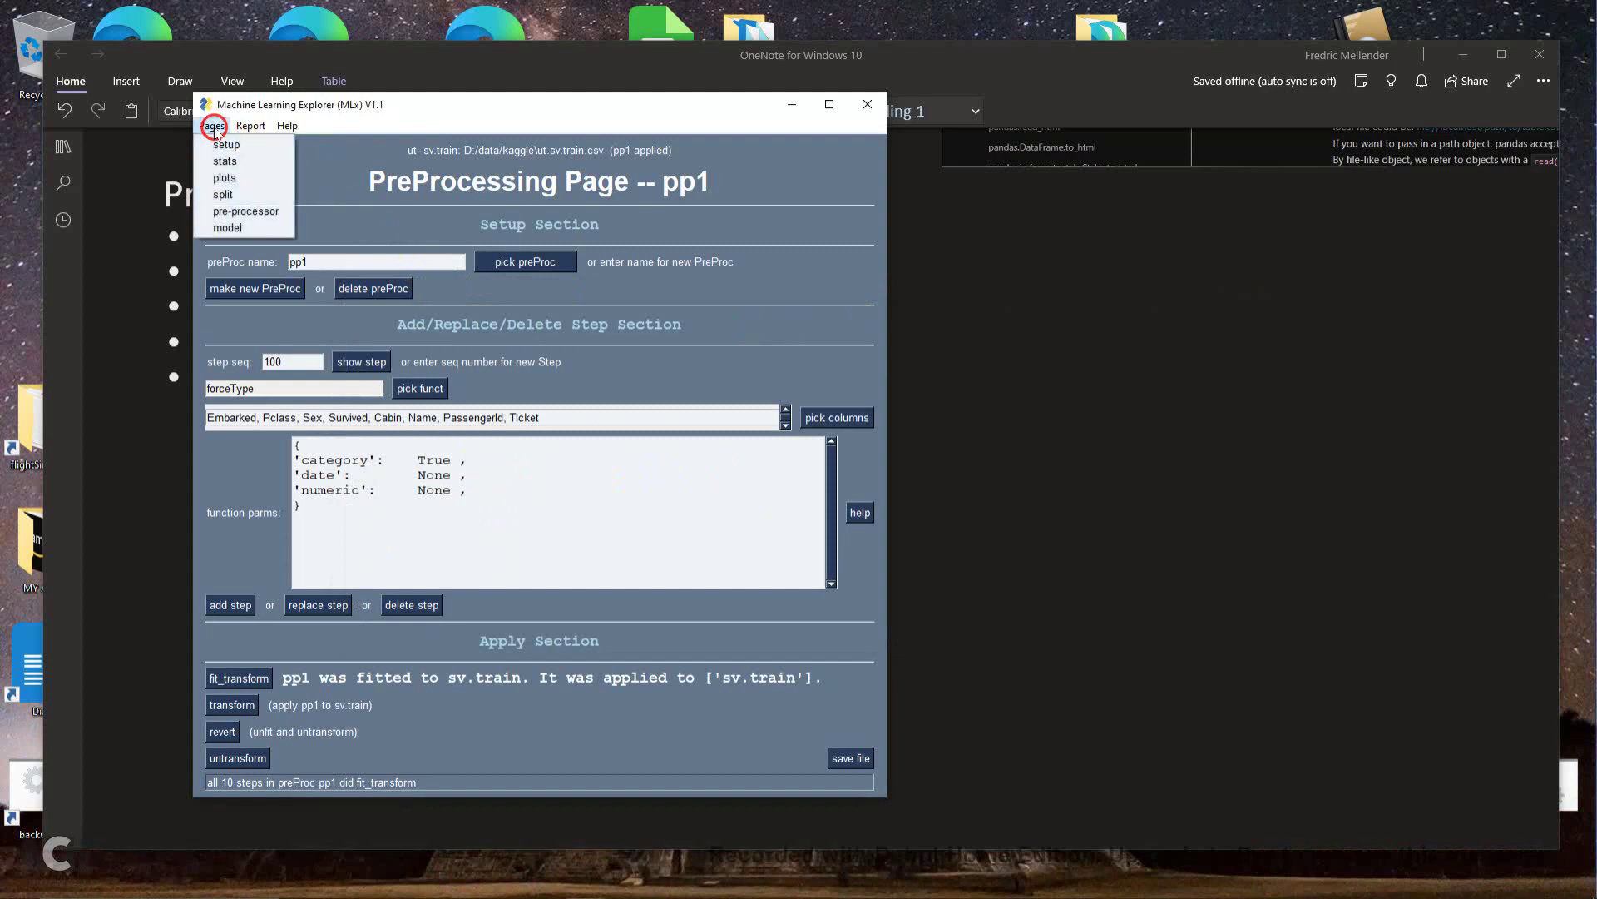
click(232, 228)
drag(320, 30, 619, 89)
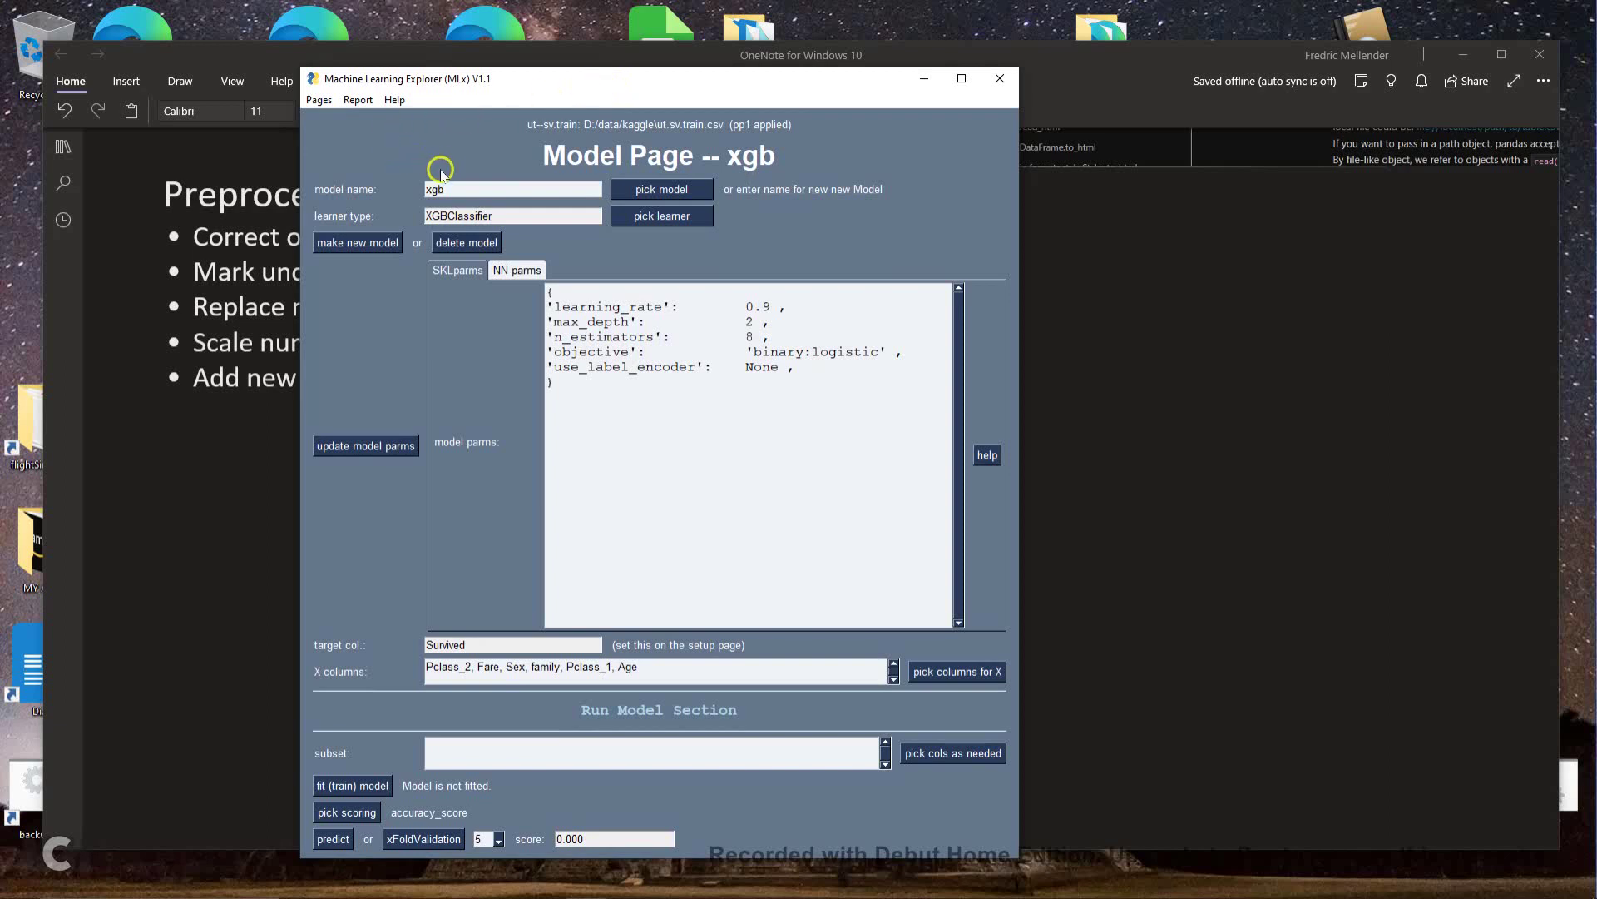
click(659, 218)
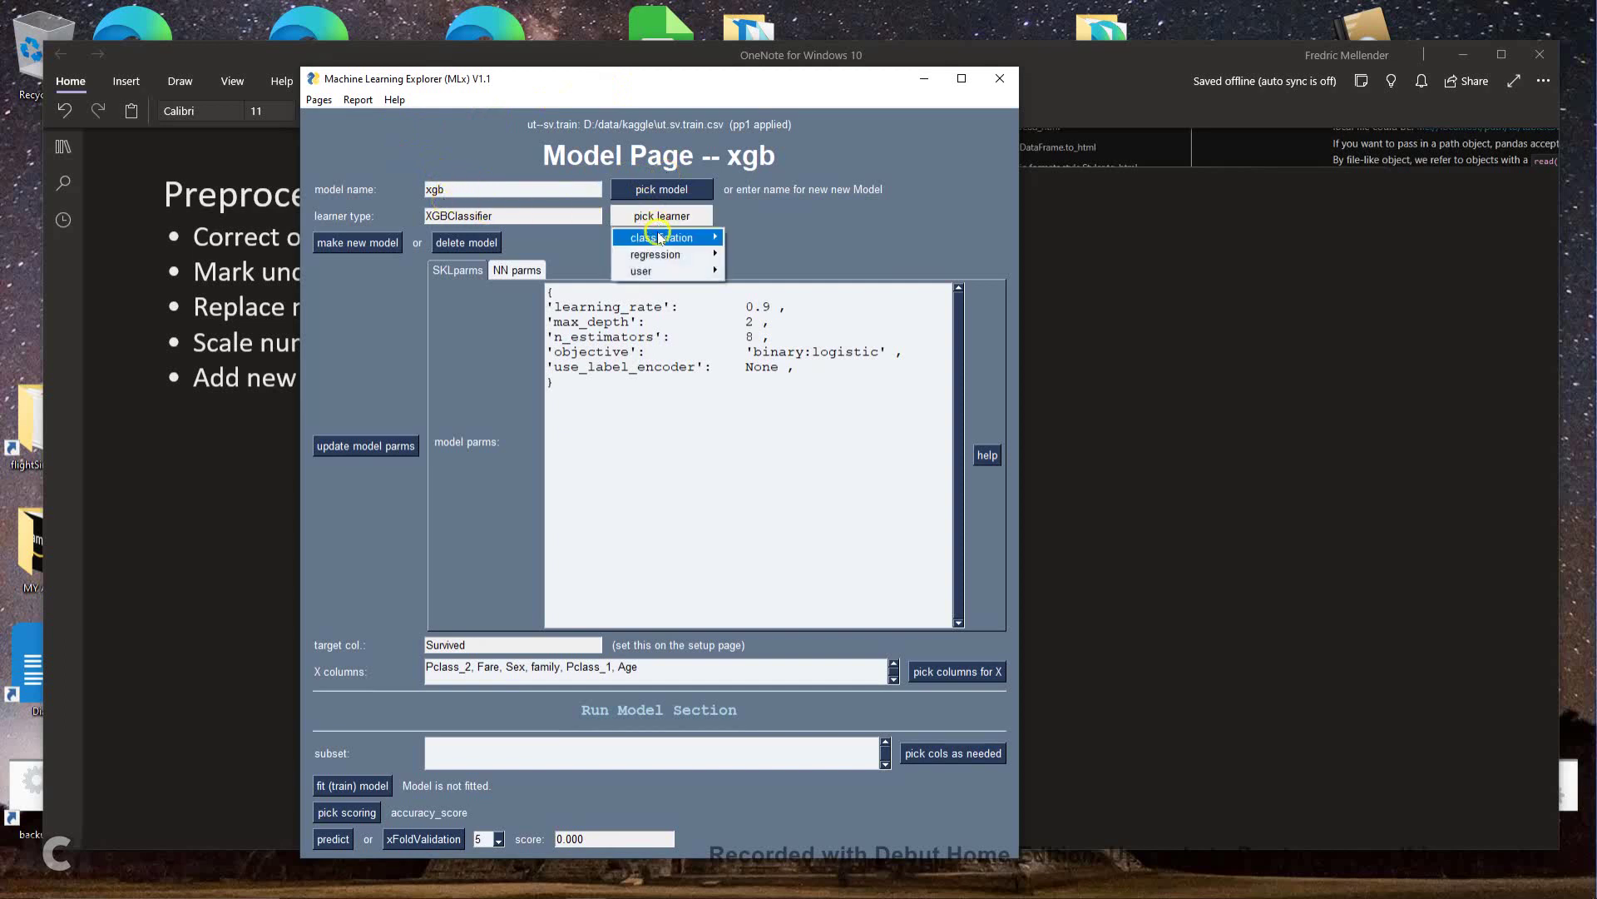
mouse_move(661, 239)
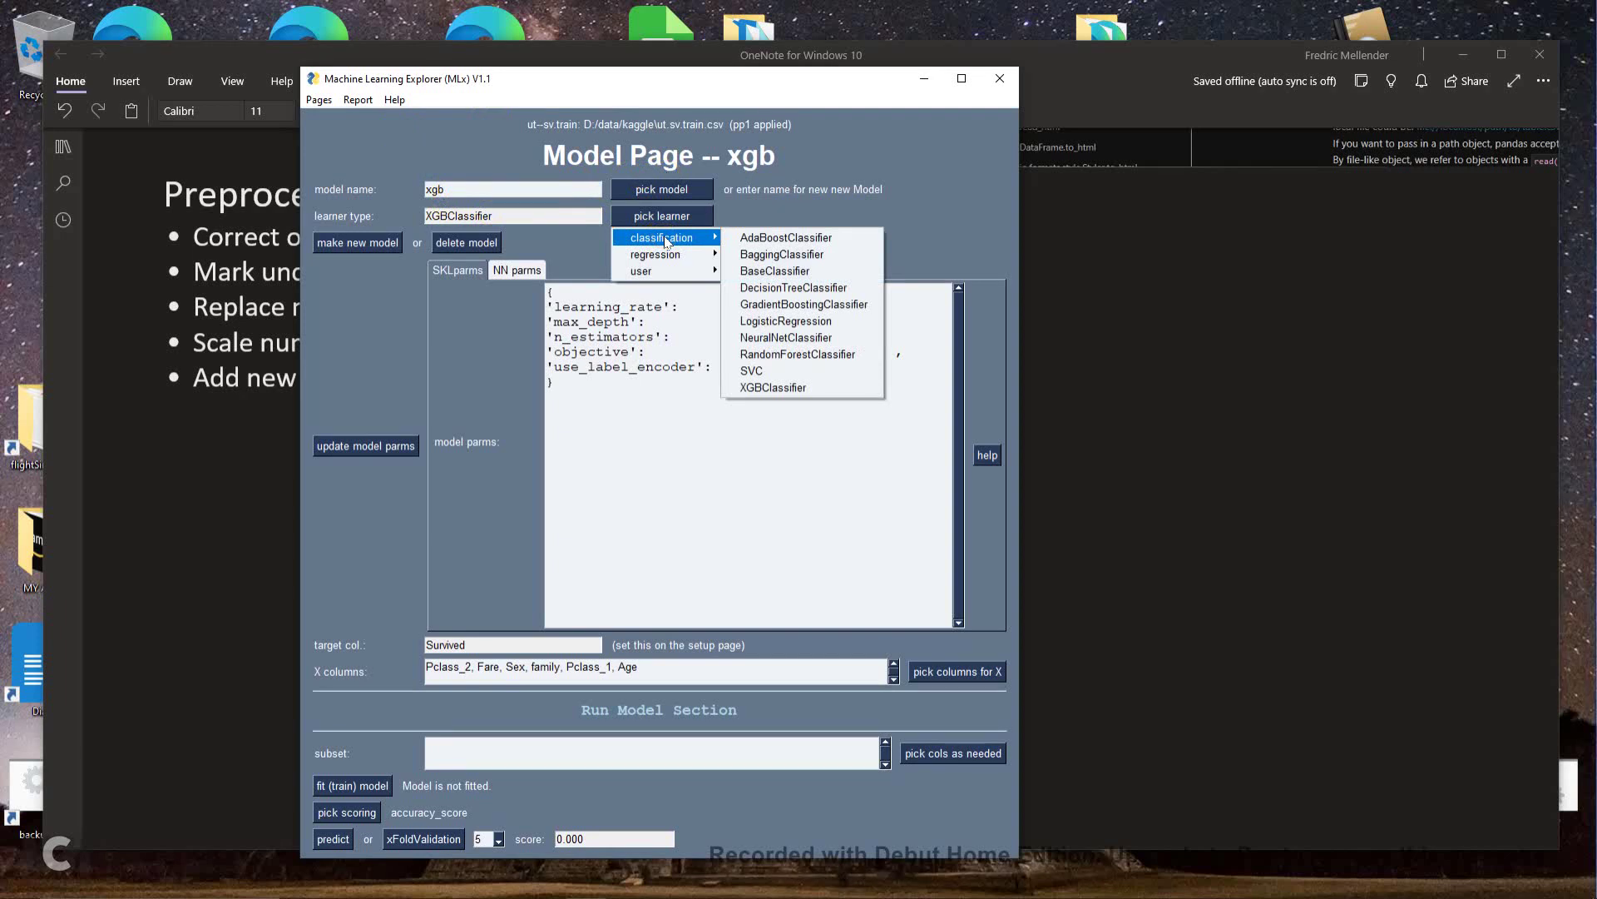
click(676, 238)
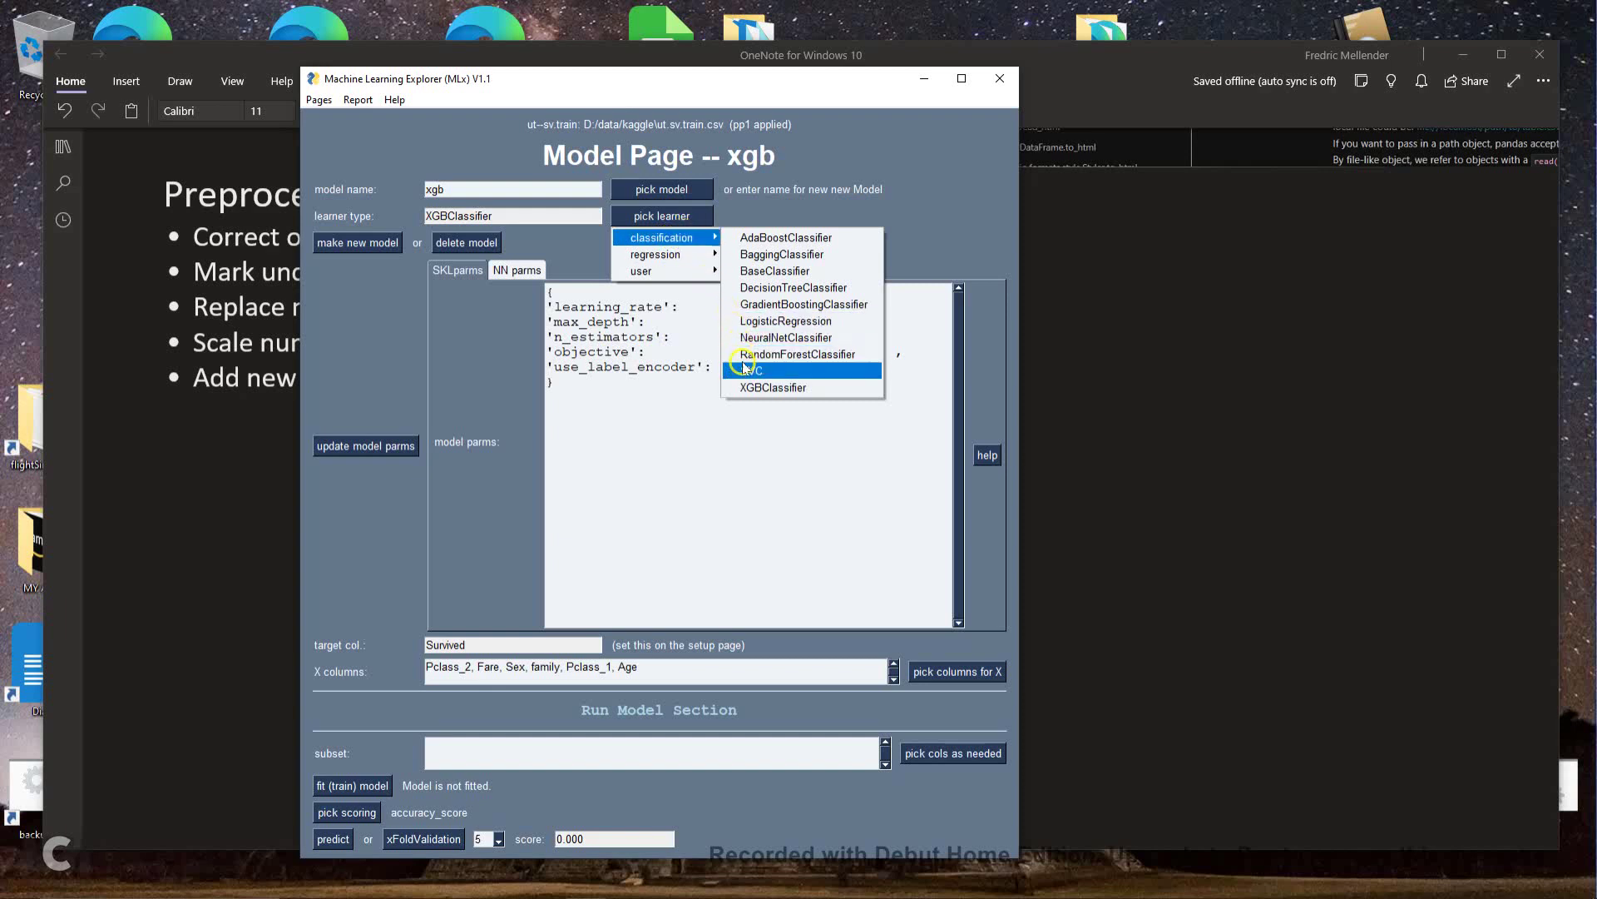
click(752, 390)
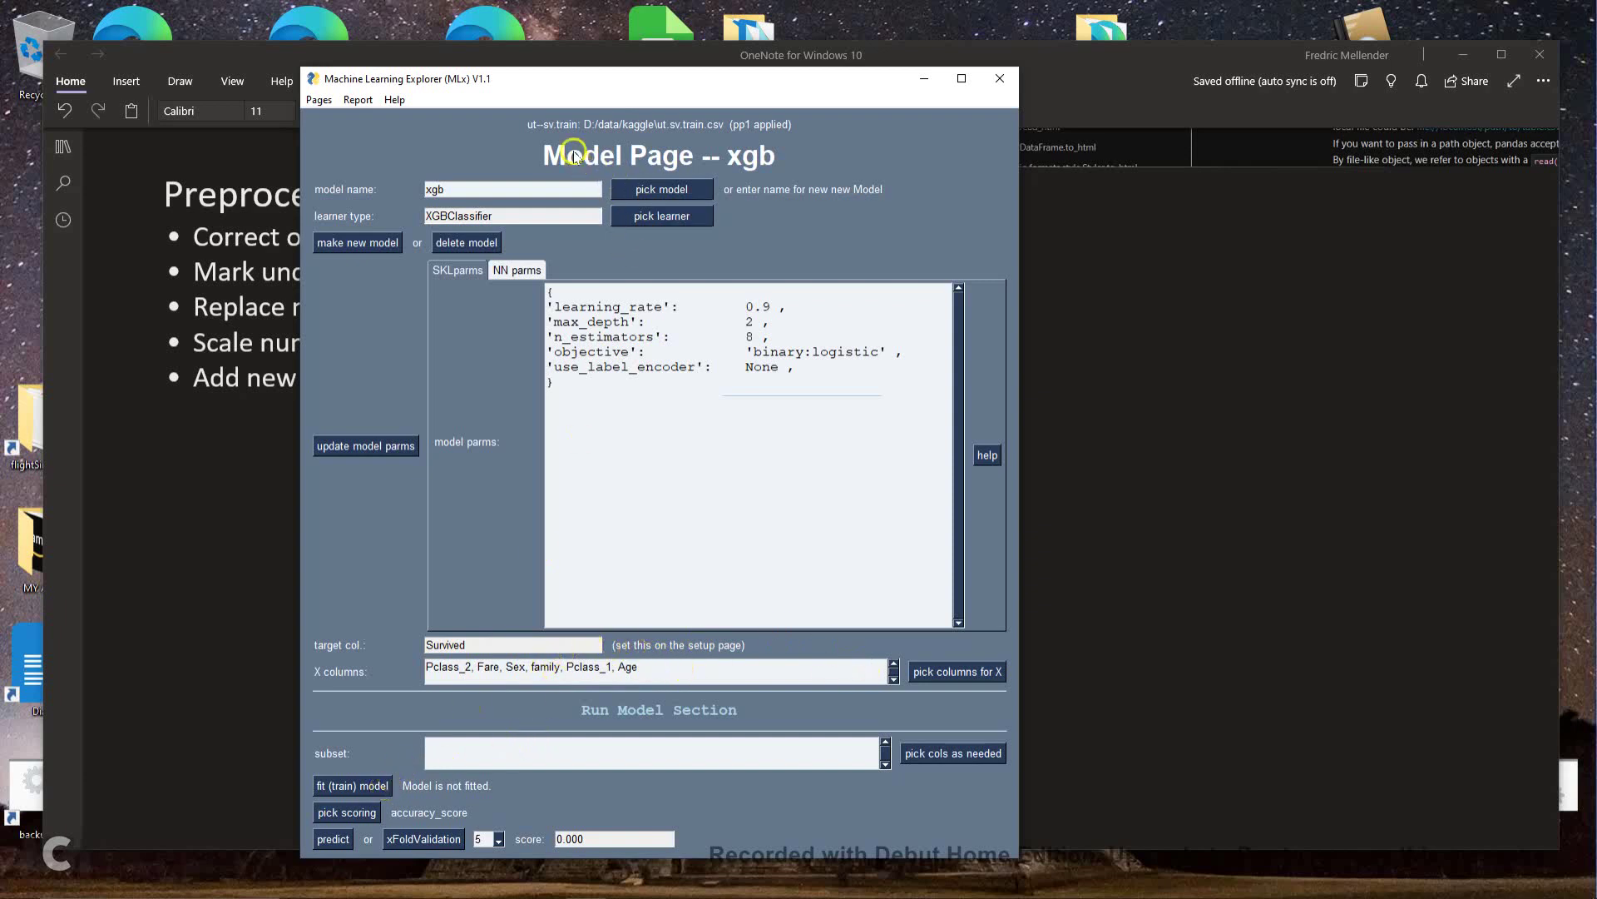
Fit the xgb model to the preprocessed sv.train data
click(351, 785)
click(373, 785)
click(352, 785)
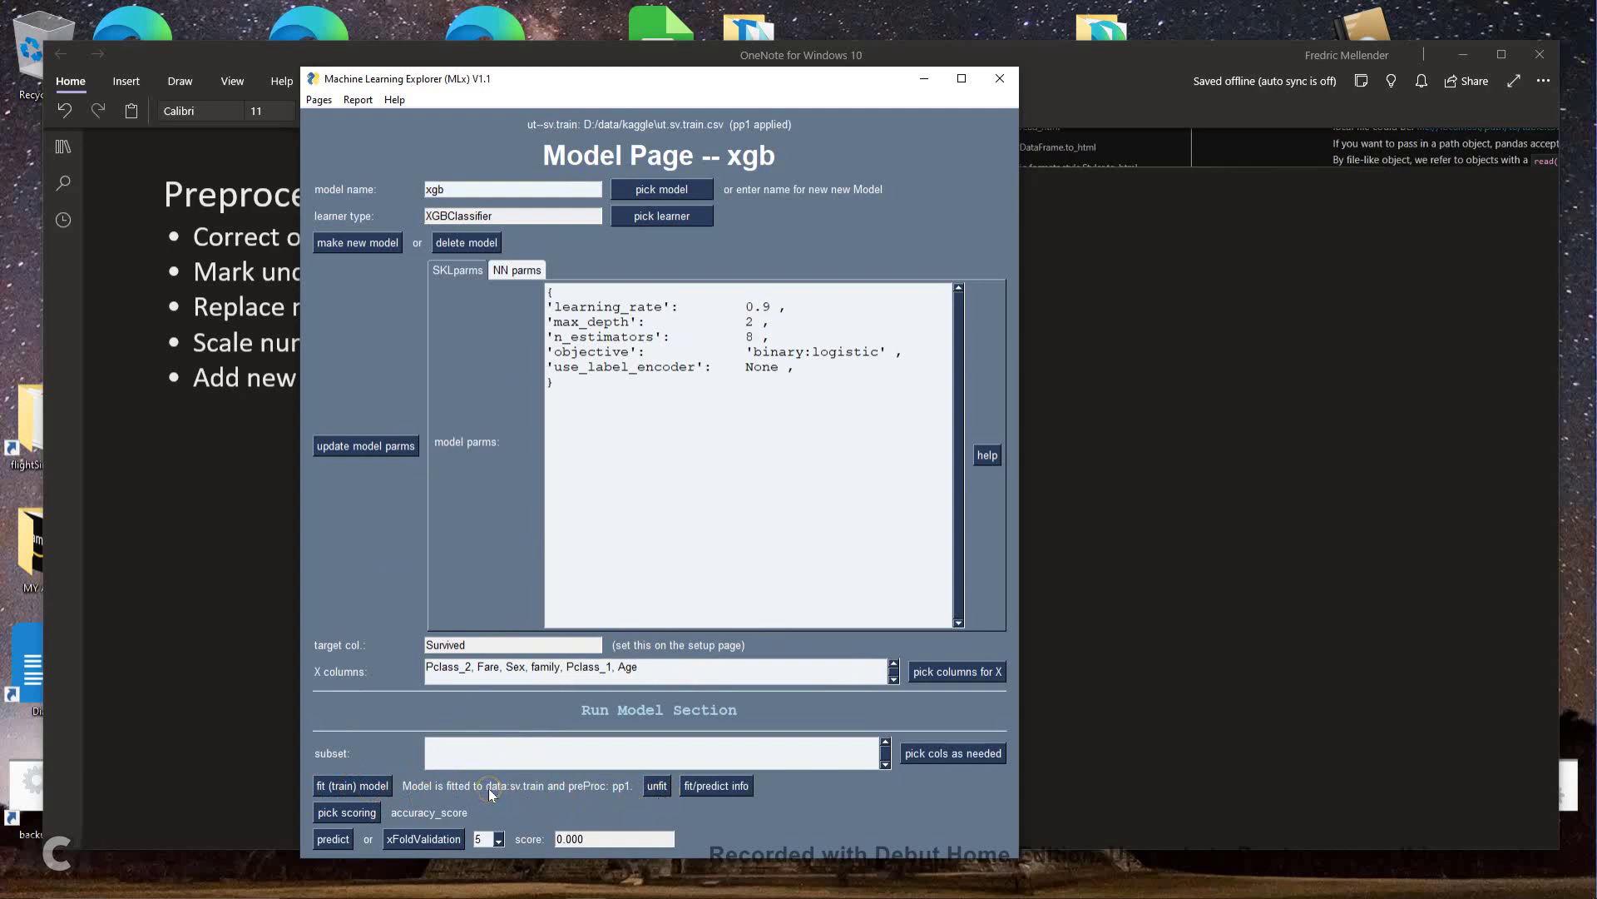
Examine the fit attributes of the fitted XGBClassifier, including its feature importances, and close the report
click(721, 785)
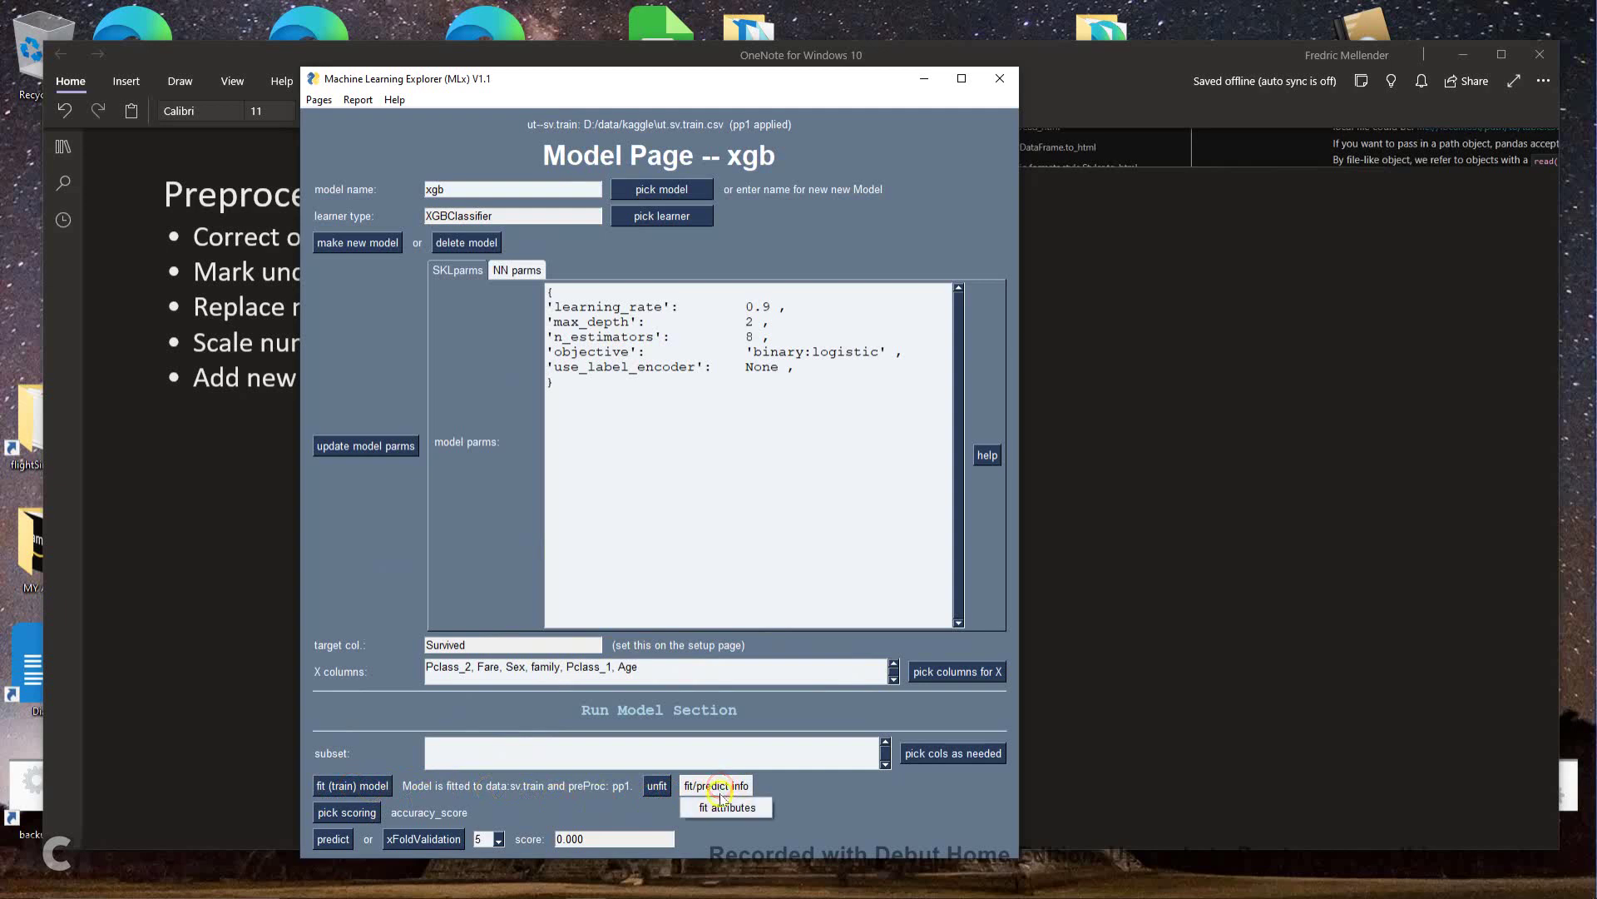
click(723, 809)
scroll(801, 407, down, 5)
scroll(800, 407, down, 4)
scroll(801, 407, up, 10)
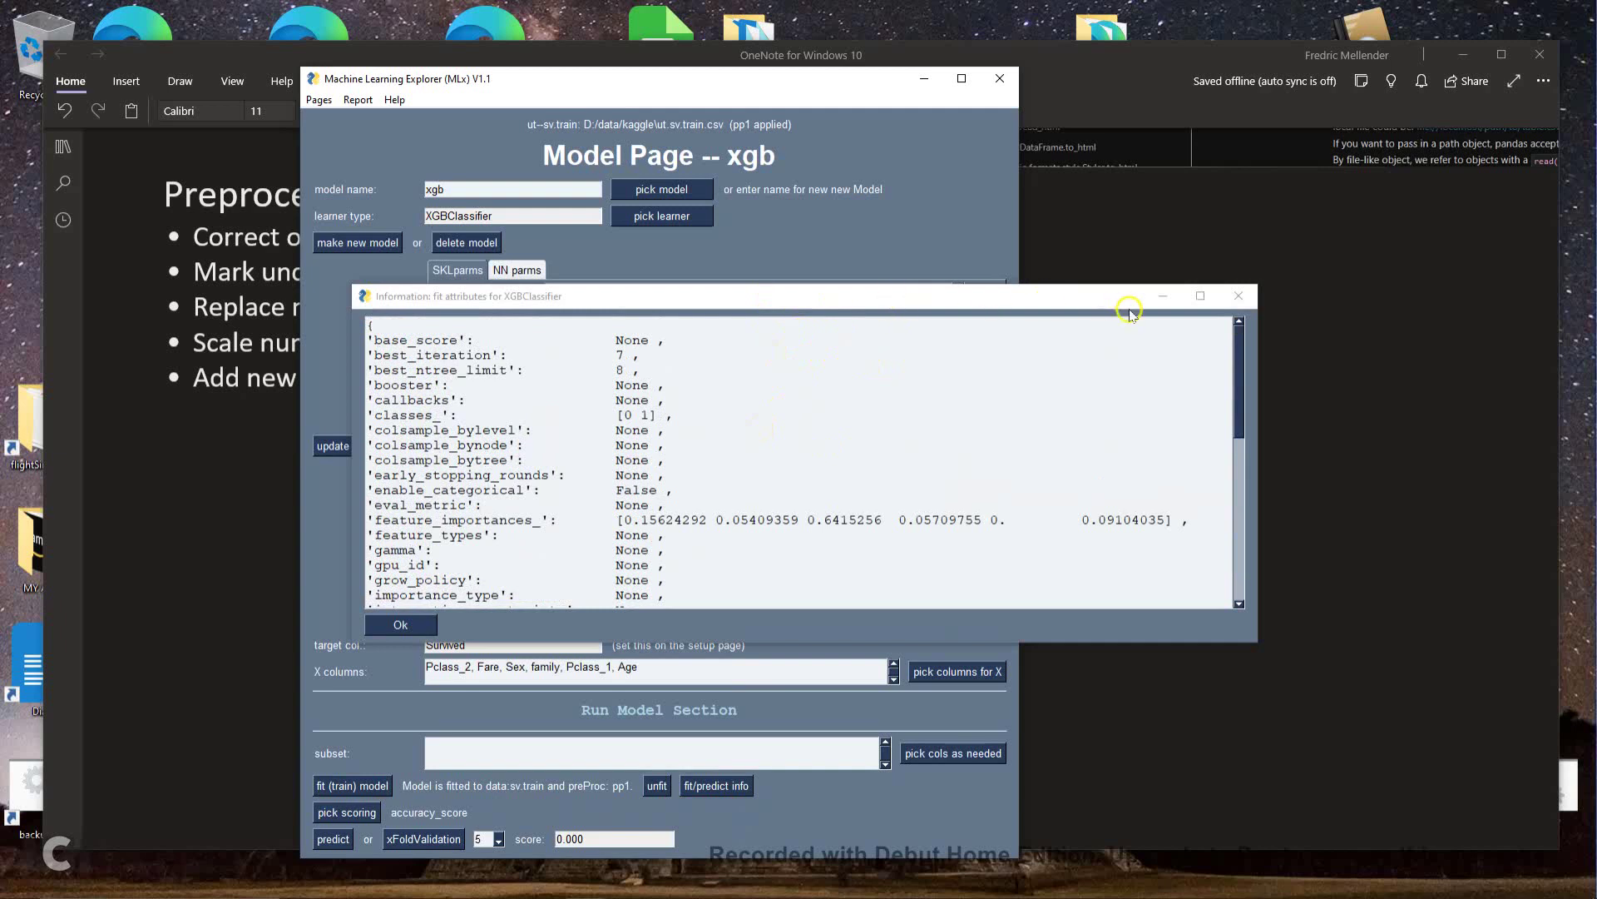
click(1239, 297)
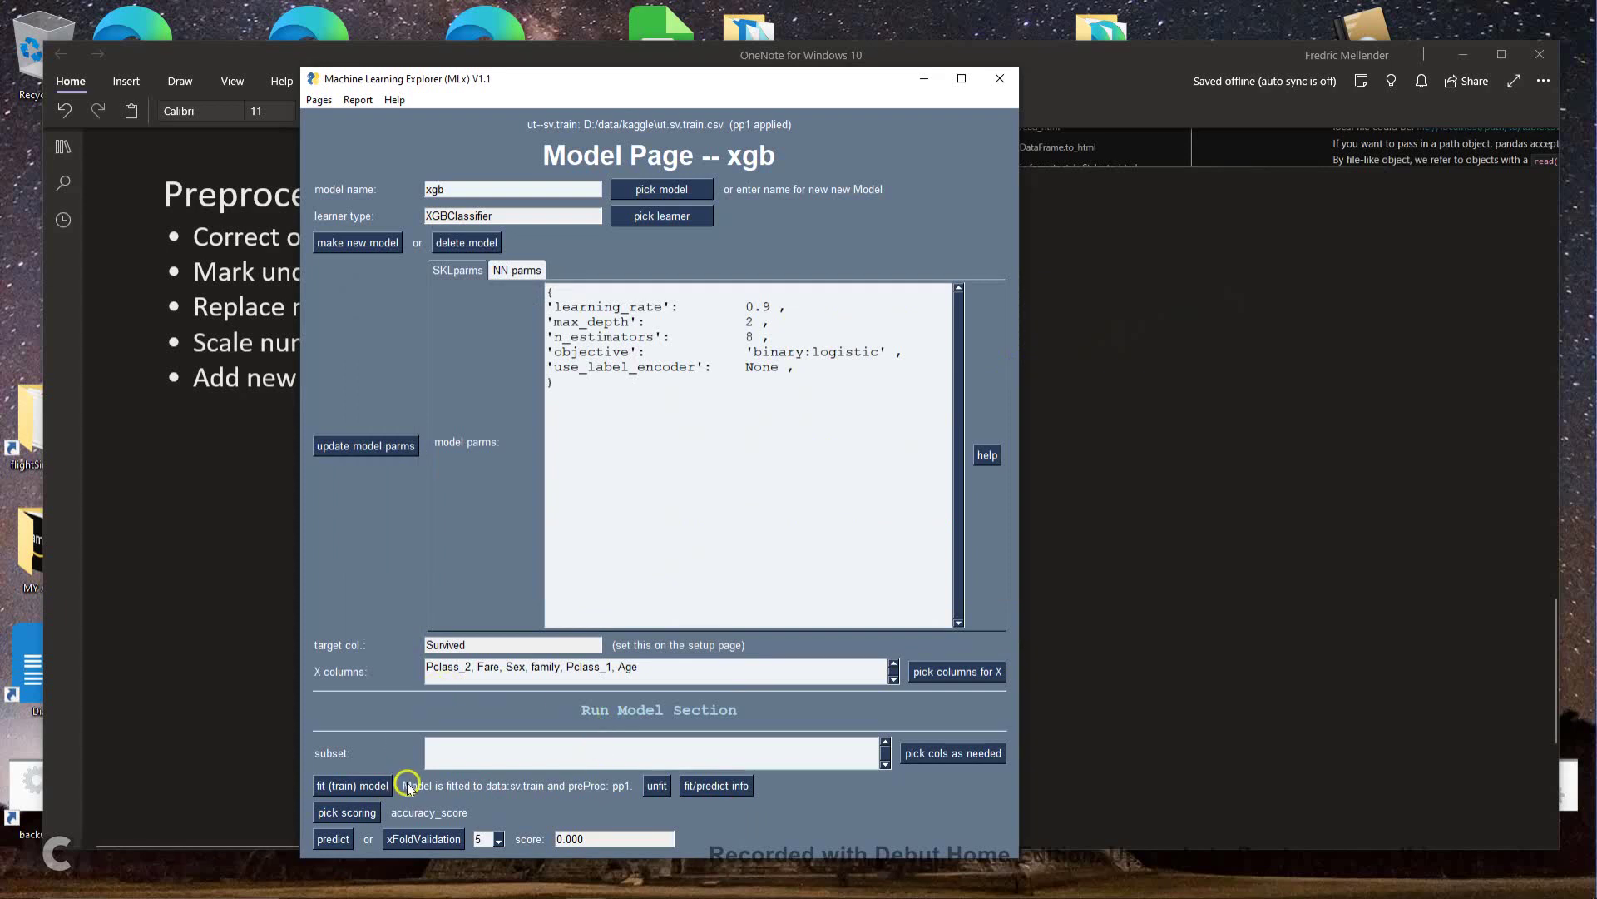
Check the available scoring methods, keep accuracy_score, and run a prediction with the xgb model on sv.train
click(342, 815)
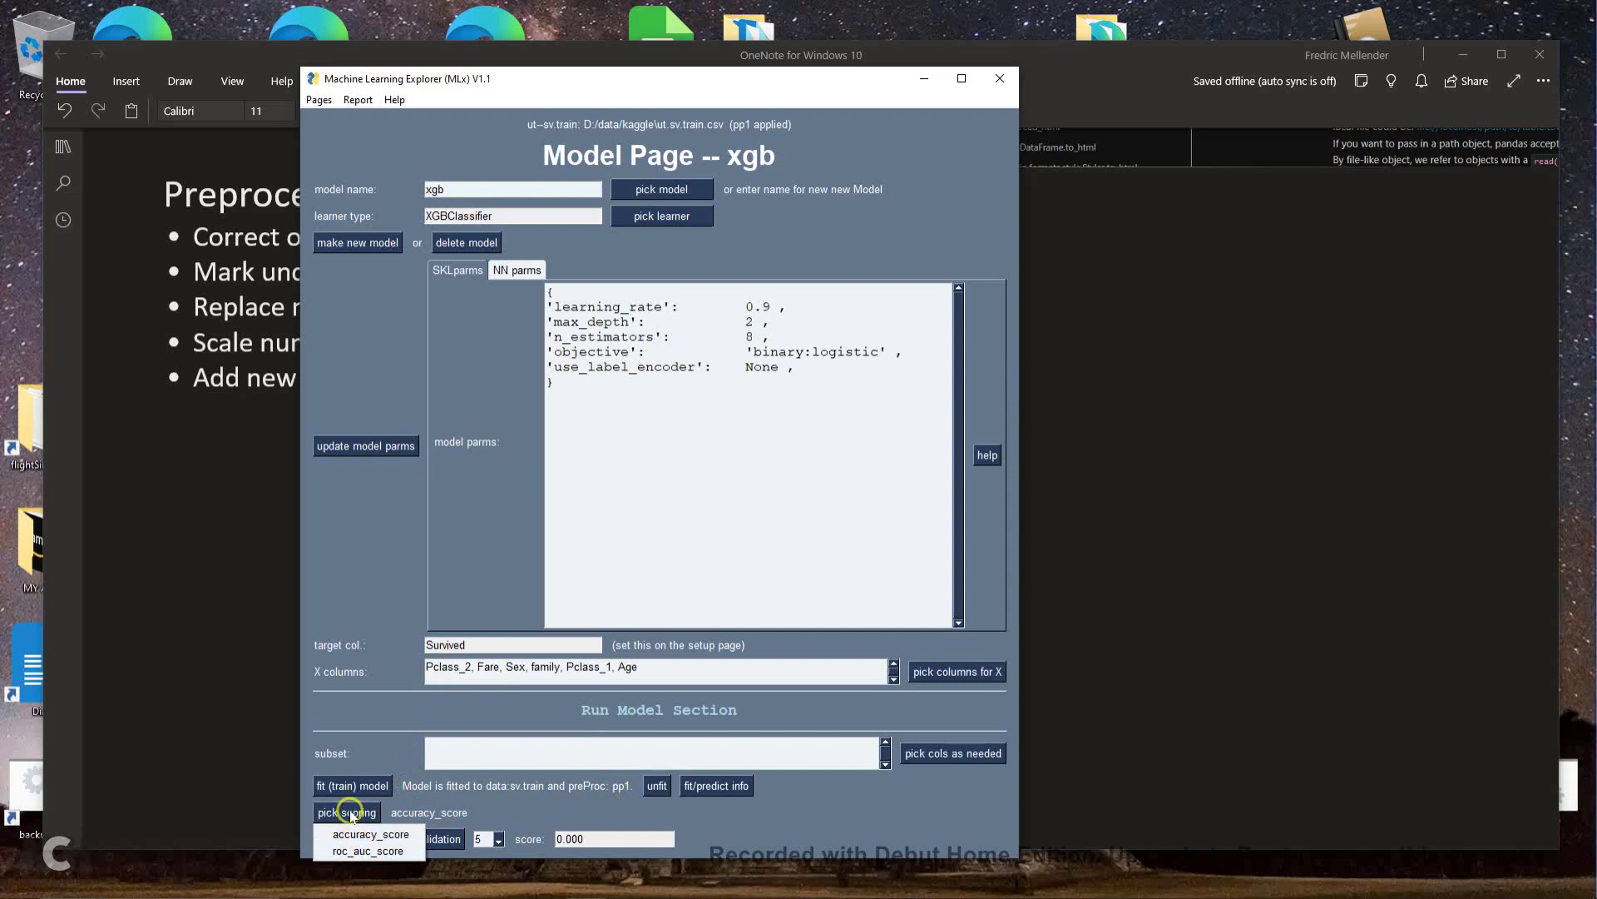
click(352, 815)
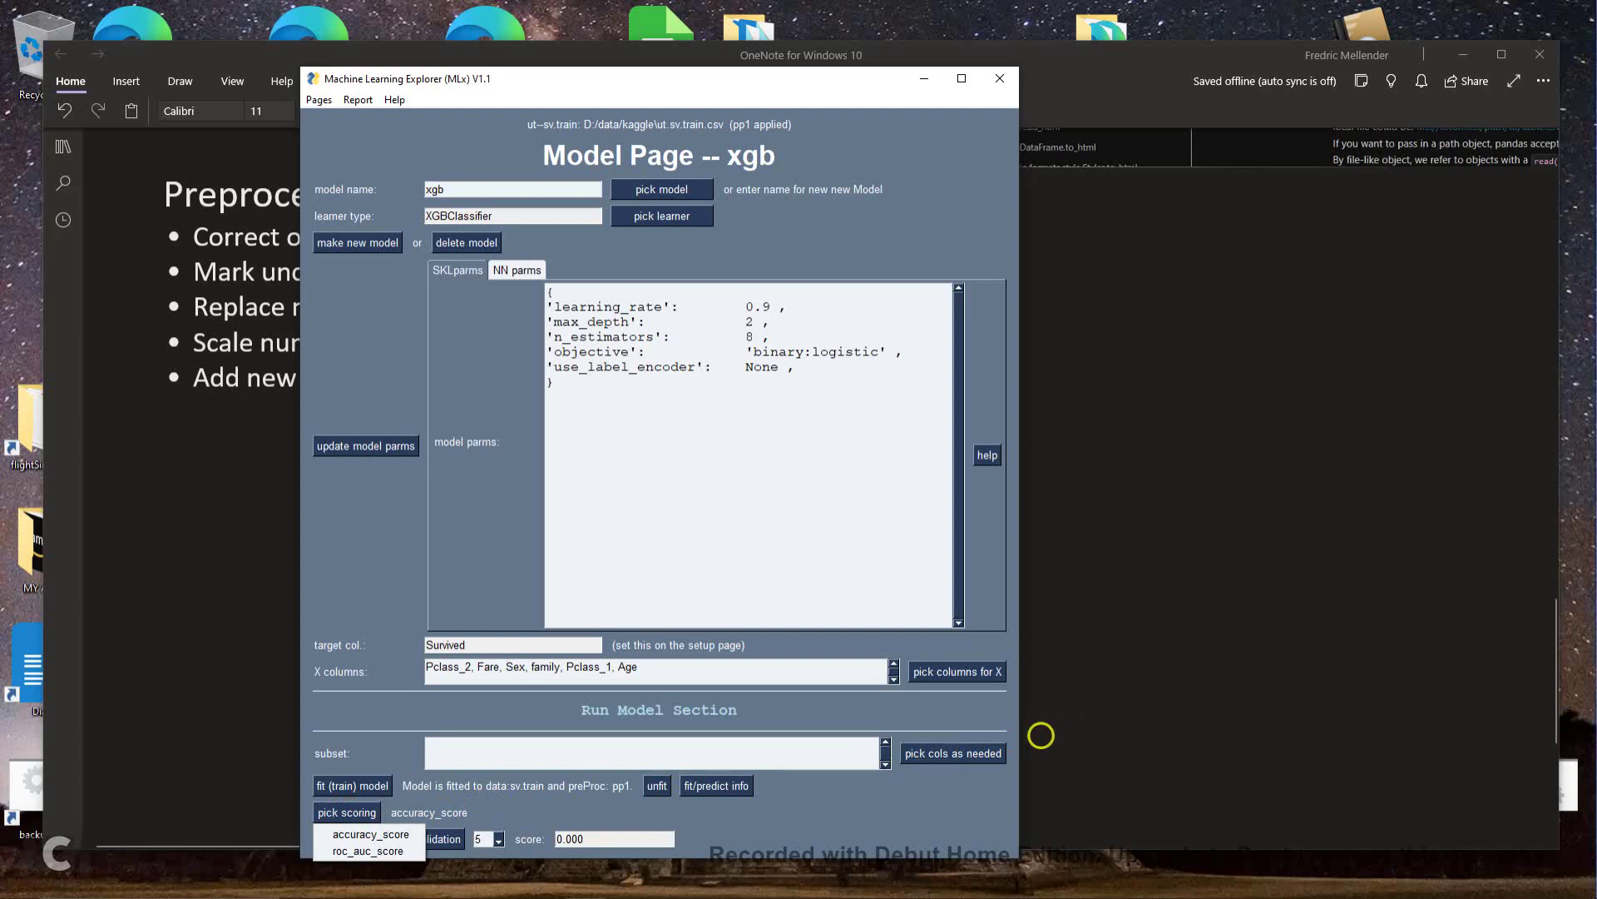
click(1141, 664)
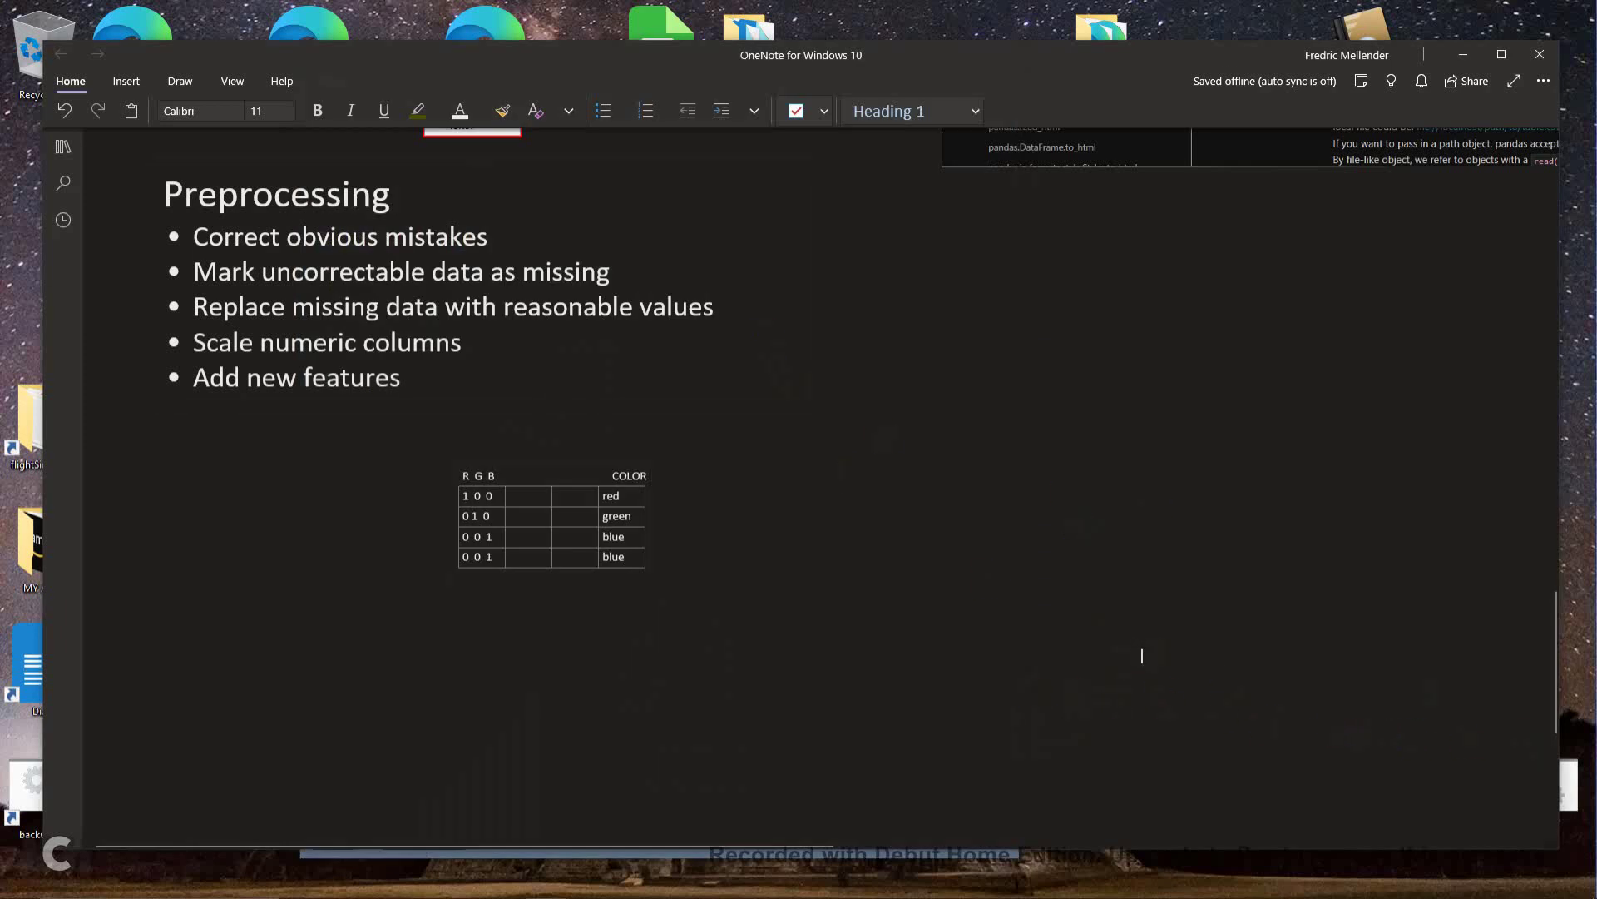
key(alt+Tab)
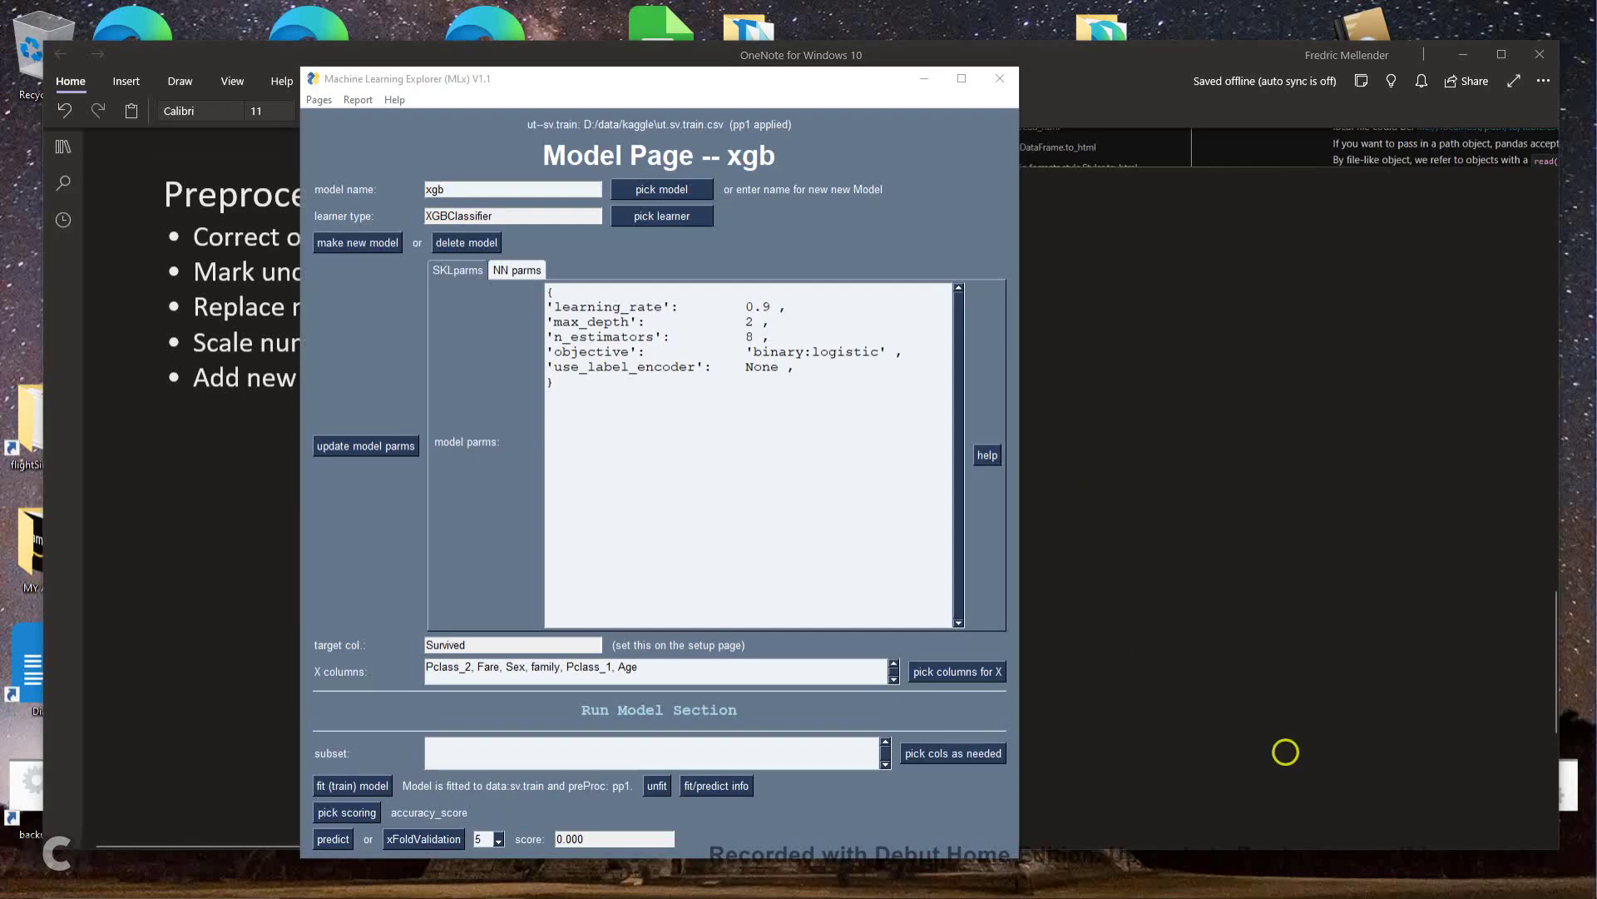
click(335, 840)
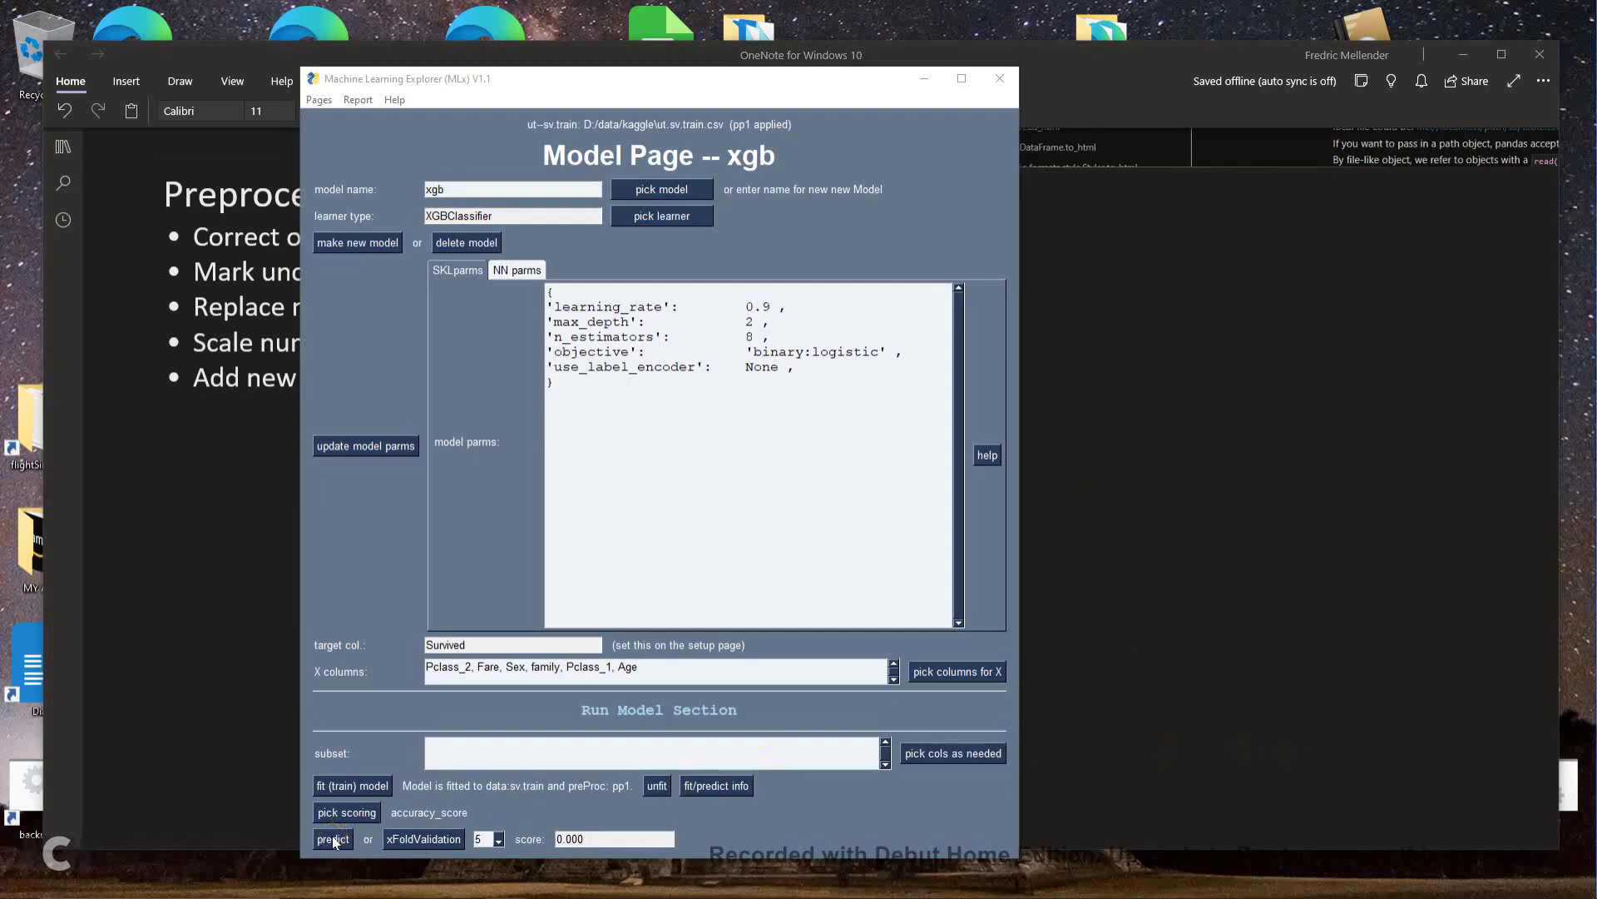
click(335, 840)
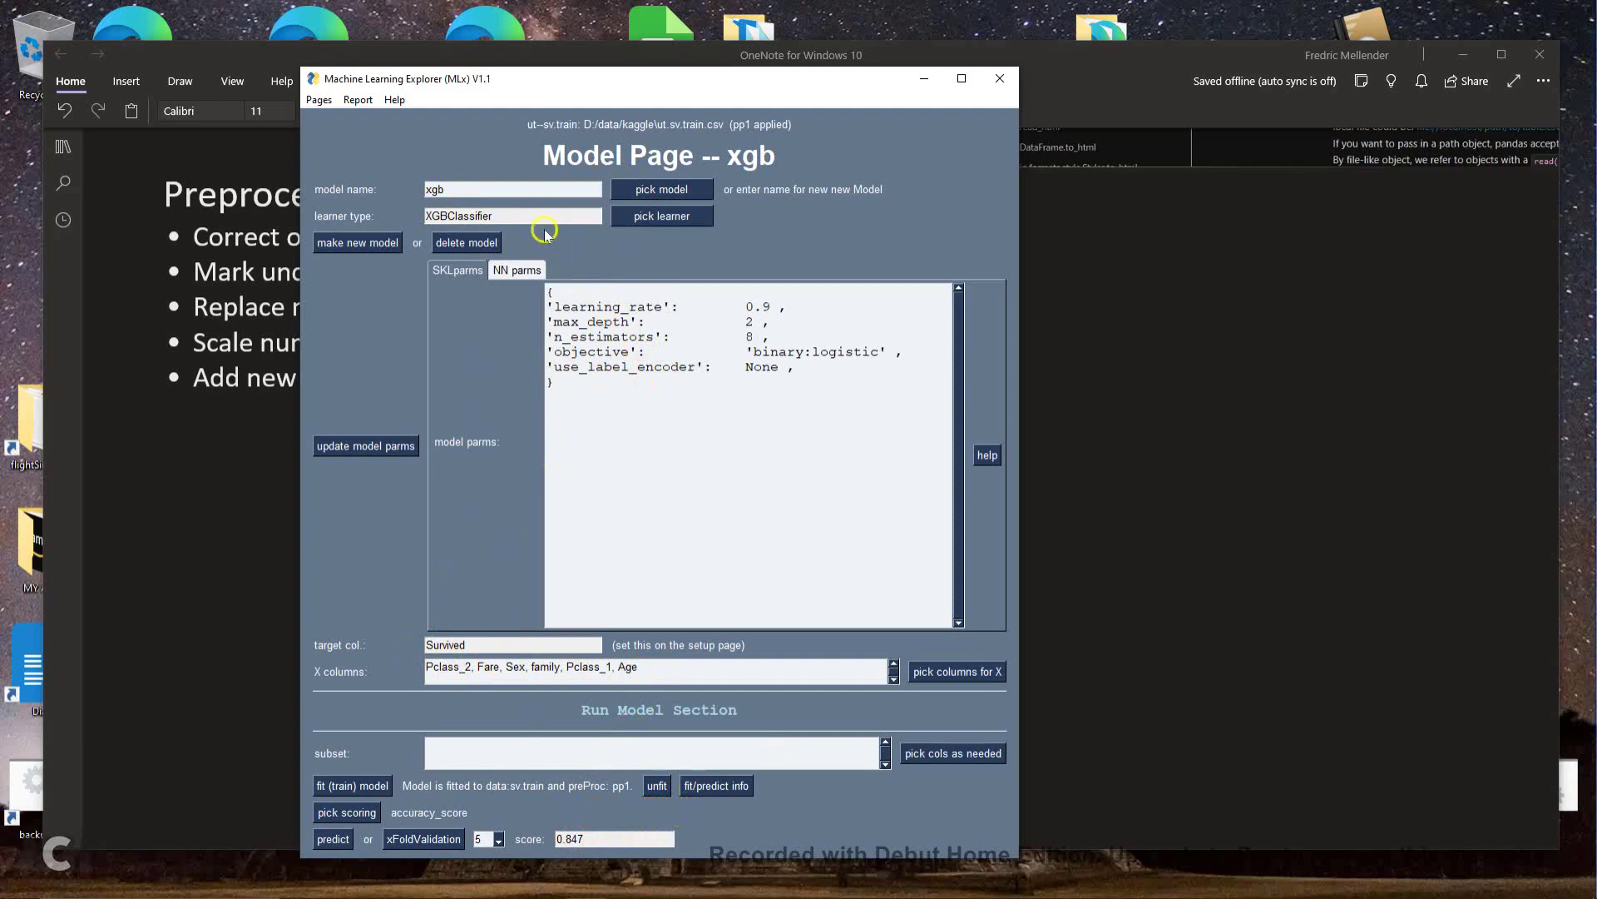
Switch to the AdaBoostClassifier model abc, fit it to sv.train and run a prediction
drag(1046, 55, 1037, 238)
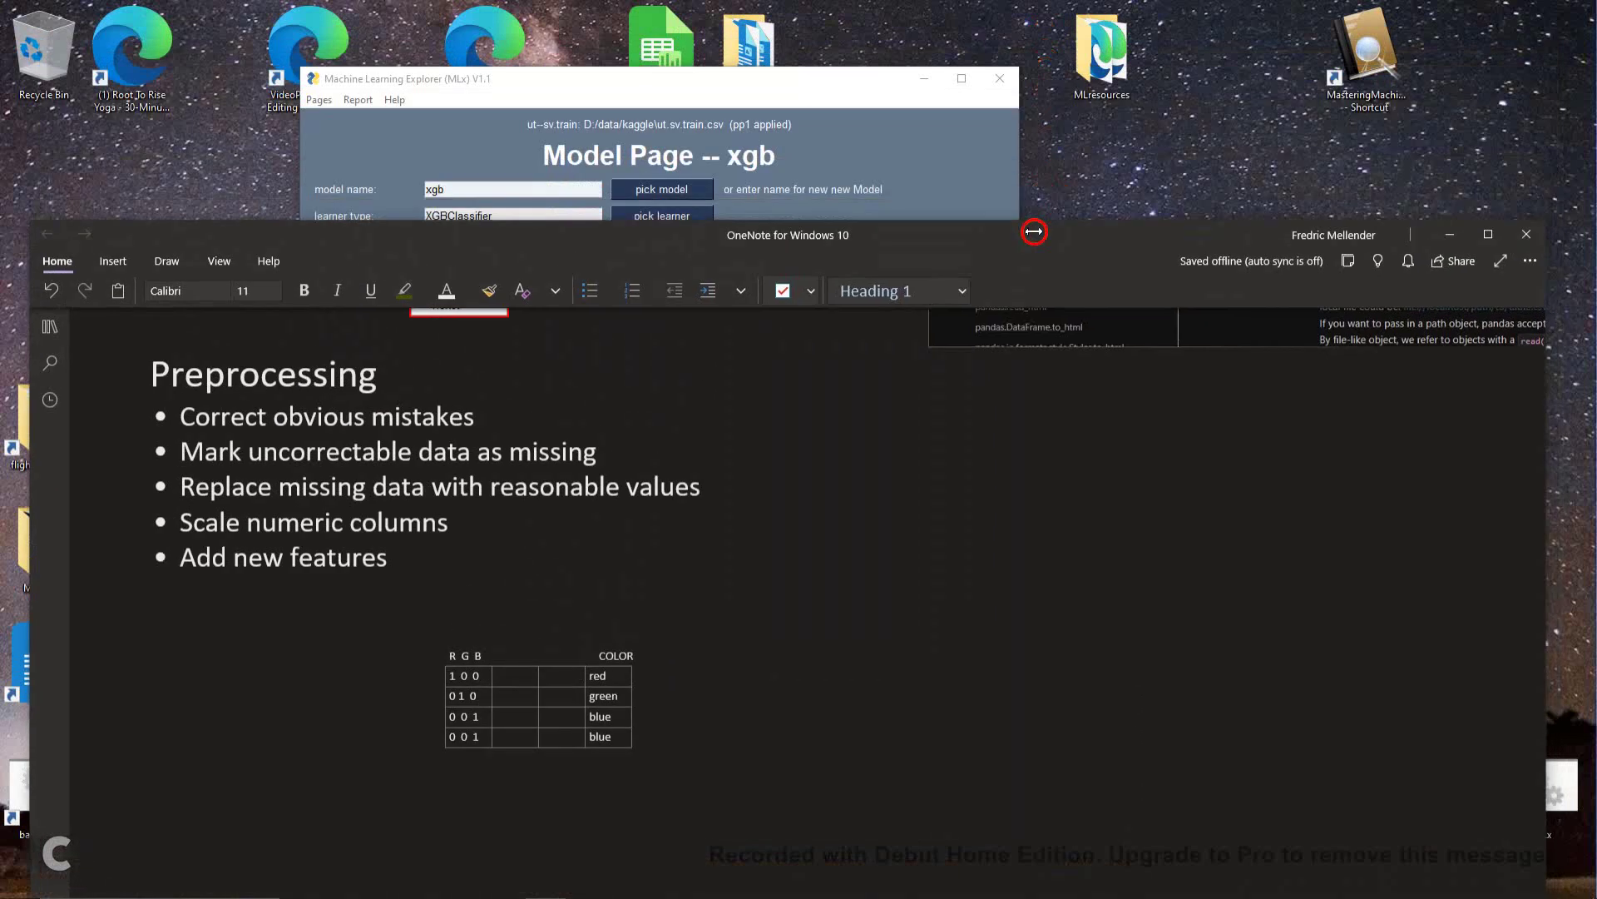
click(814, 87)
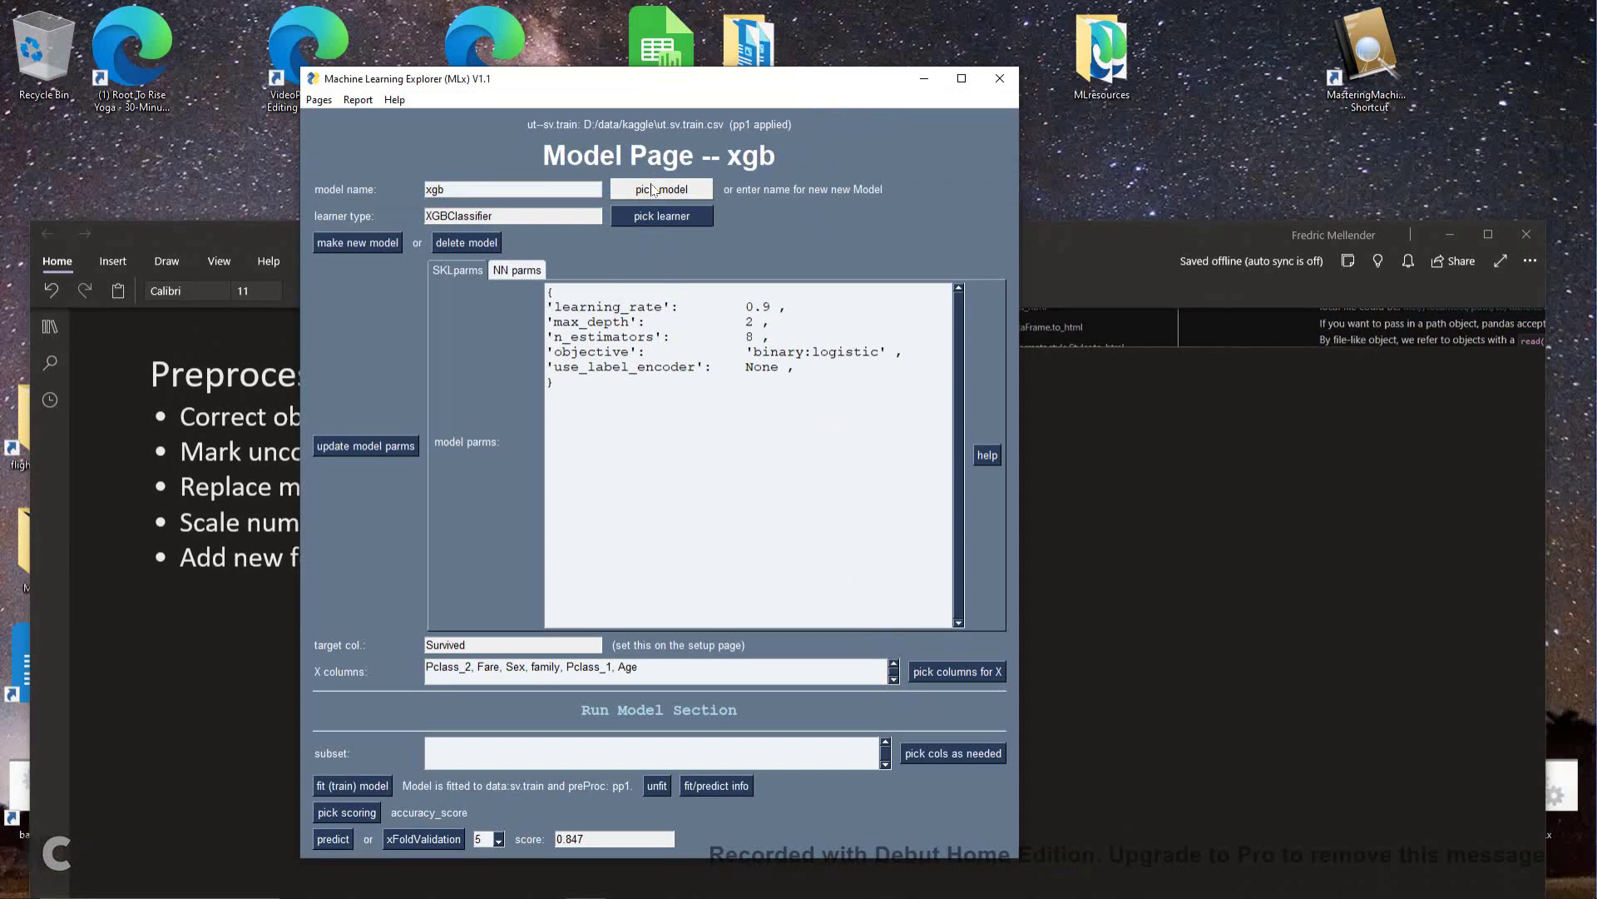
click(653, 189)
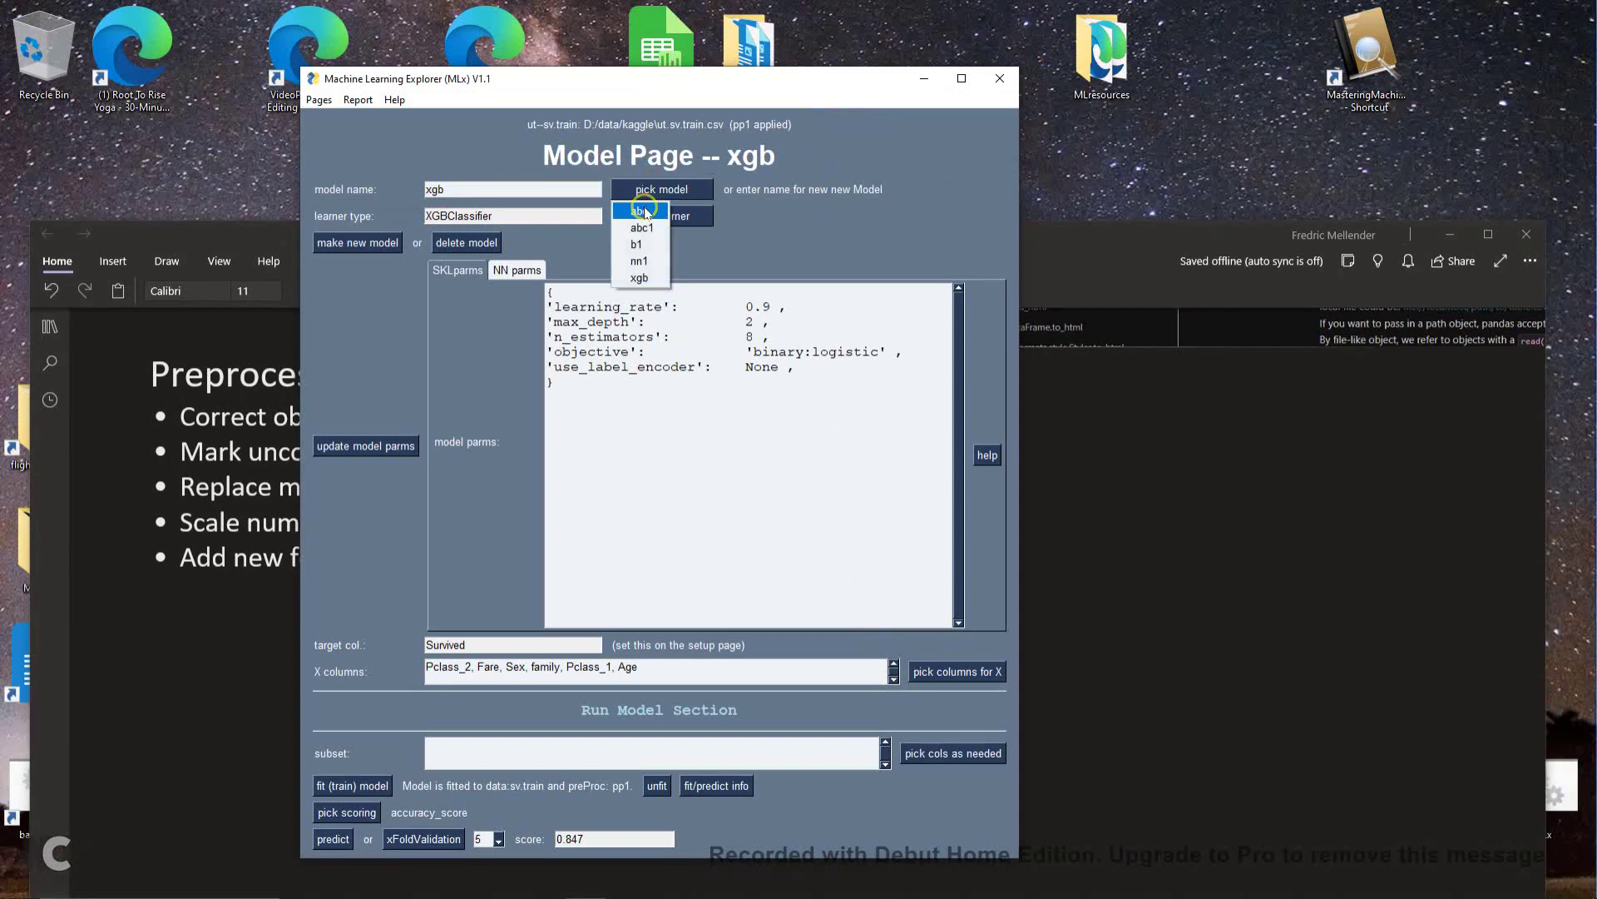
click(645, 212)
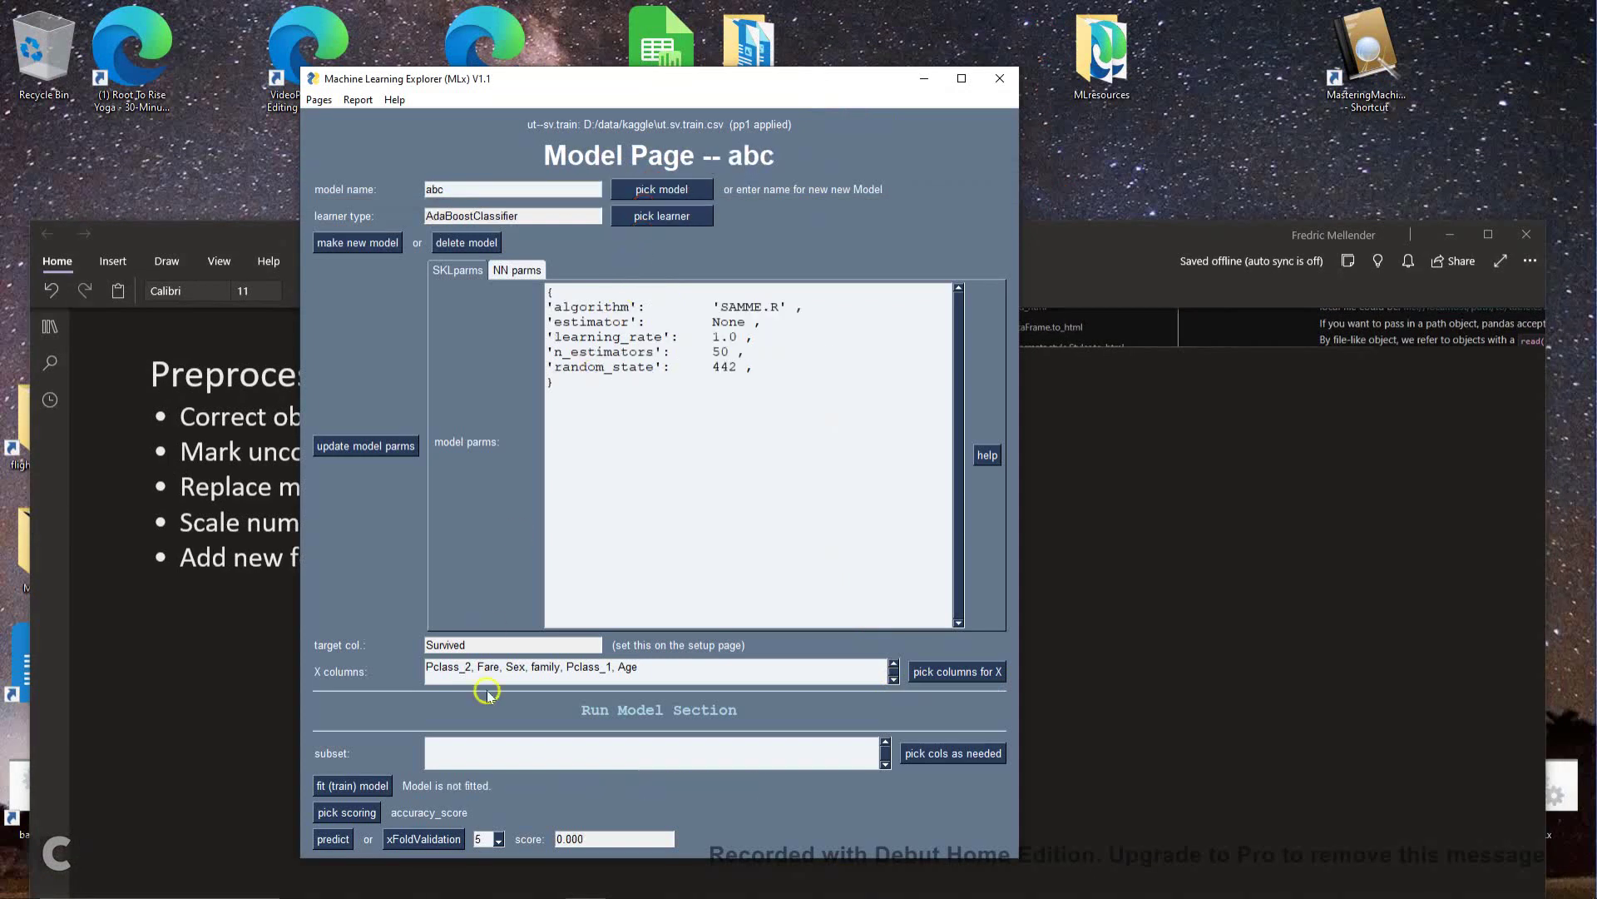
click(350, 785)
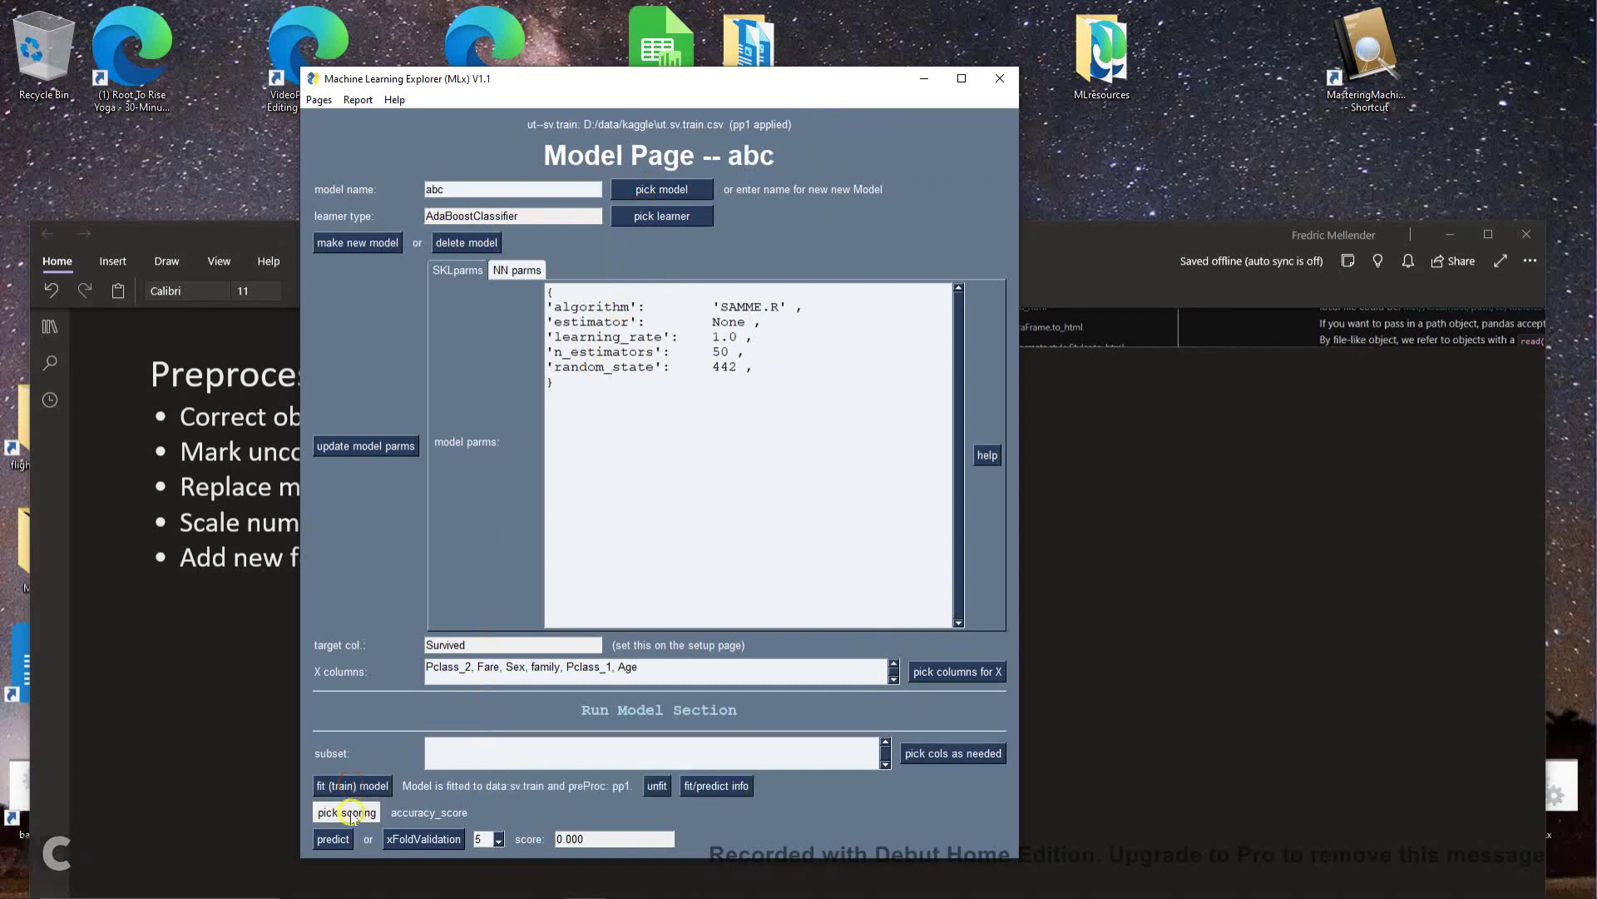
click(334, 839)
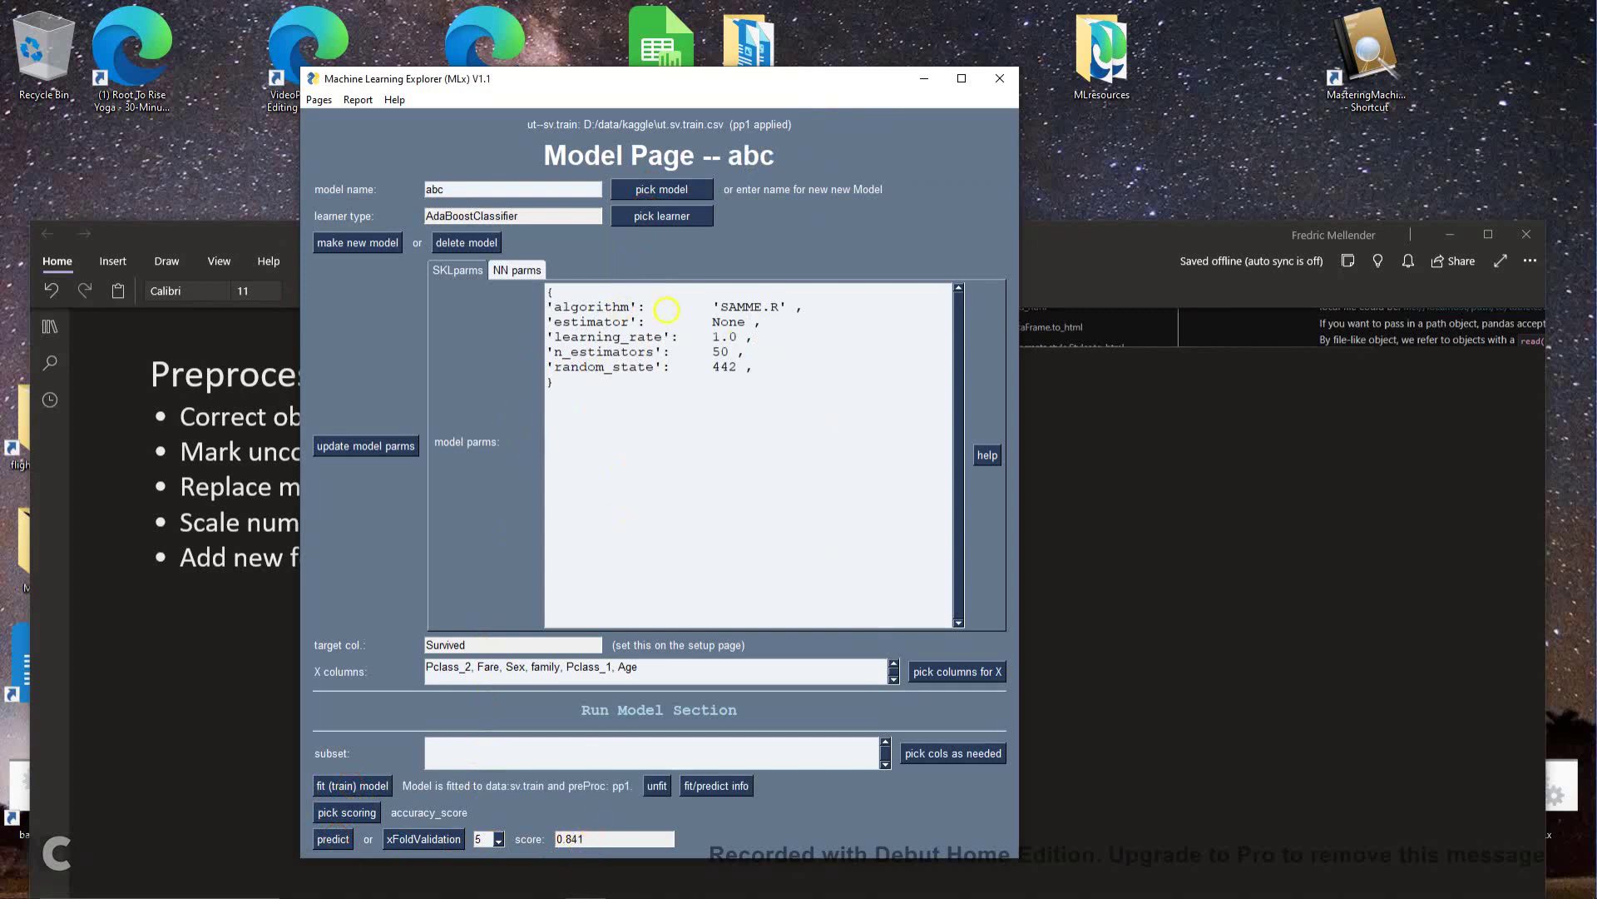
Move the Model Page window up and extend its lower edge until the save prediction row and status line are in view
click(767, 86)
drag(766, 85, 777, 42)
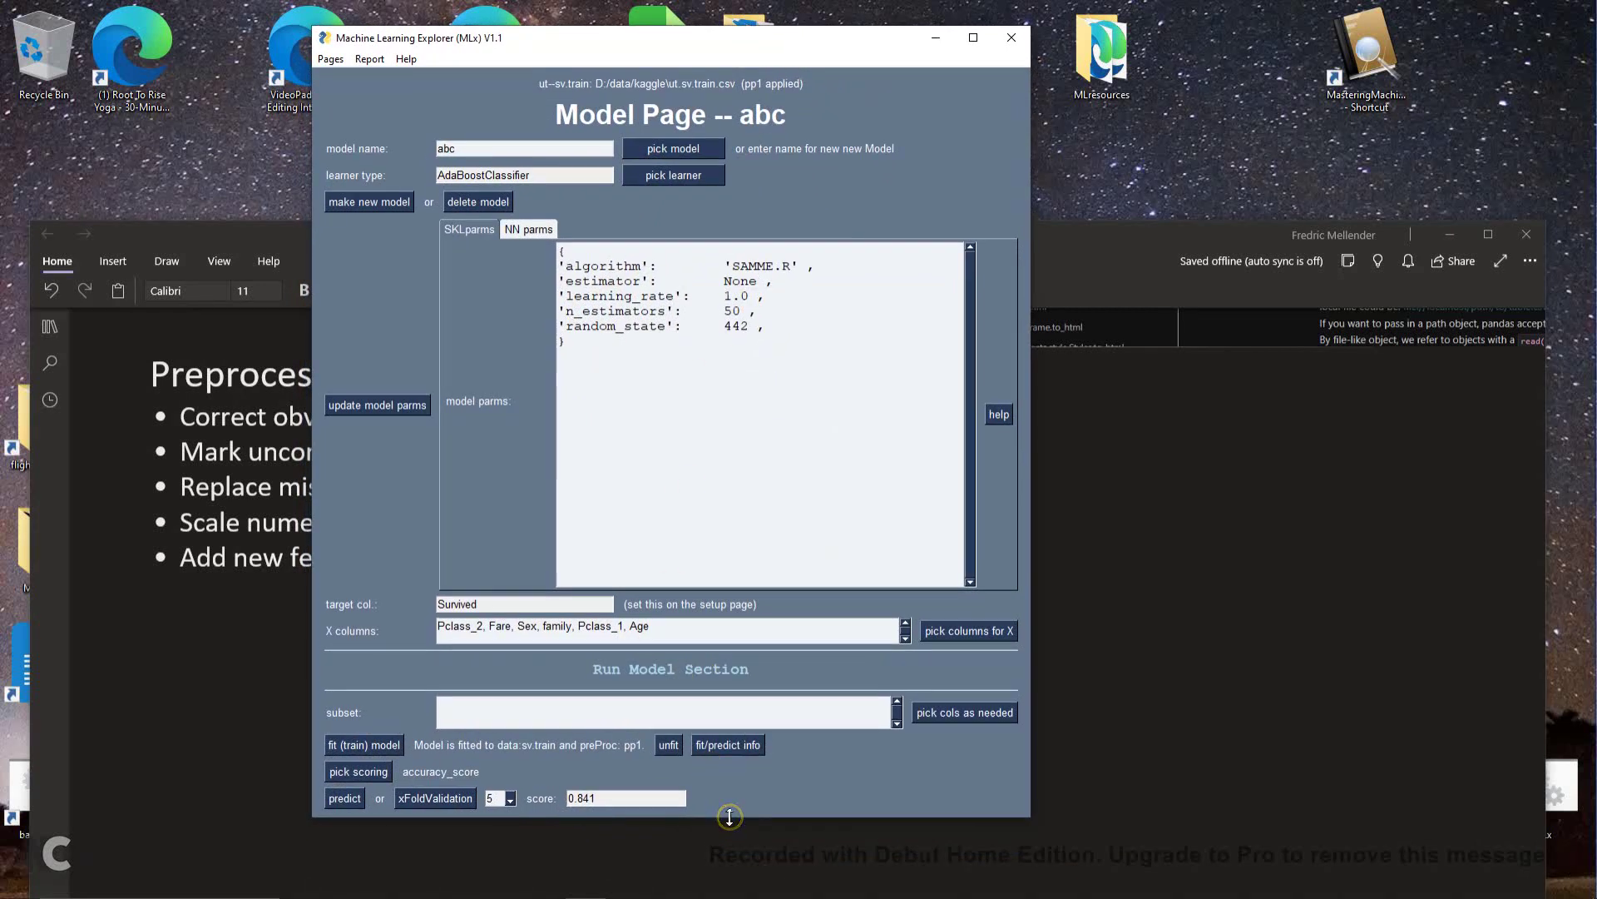
drag(729, 818, 732, 867)
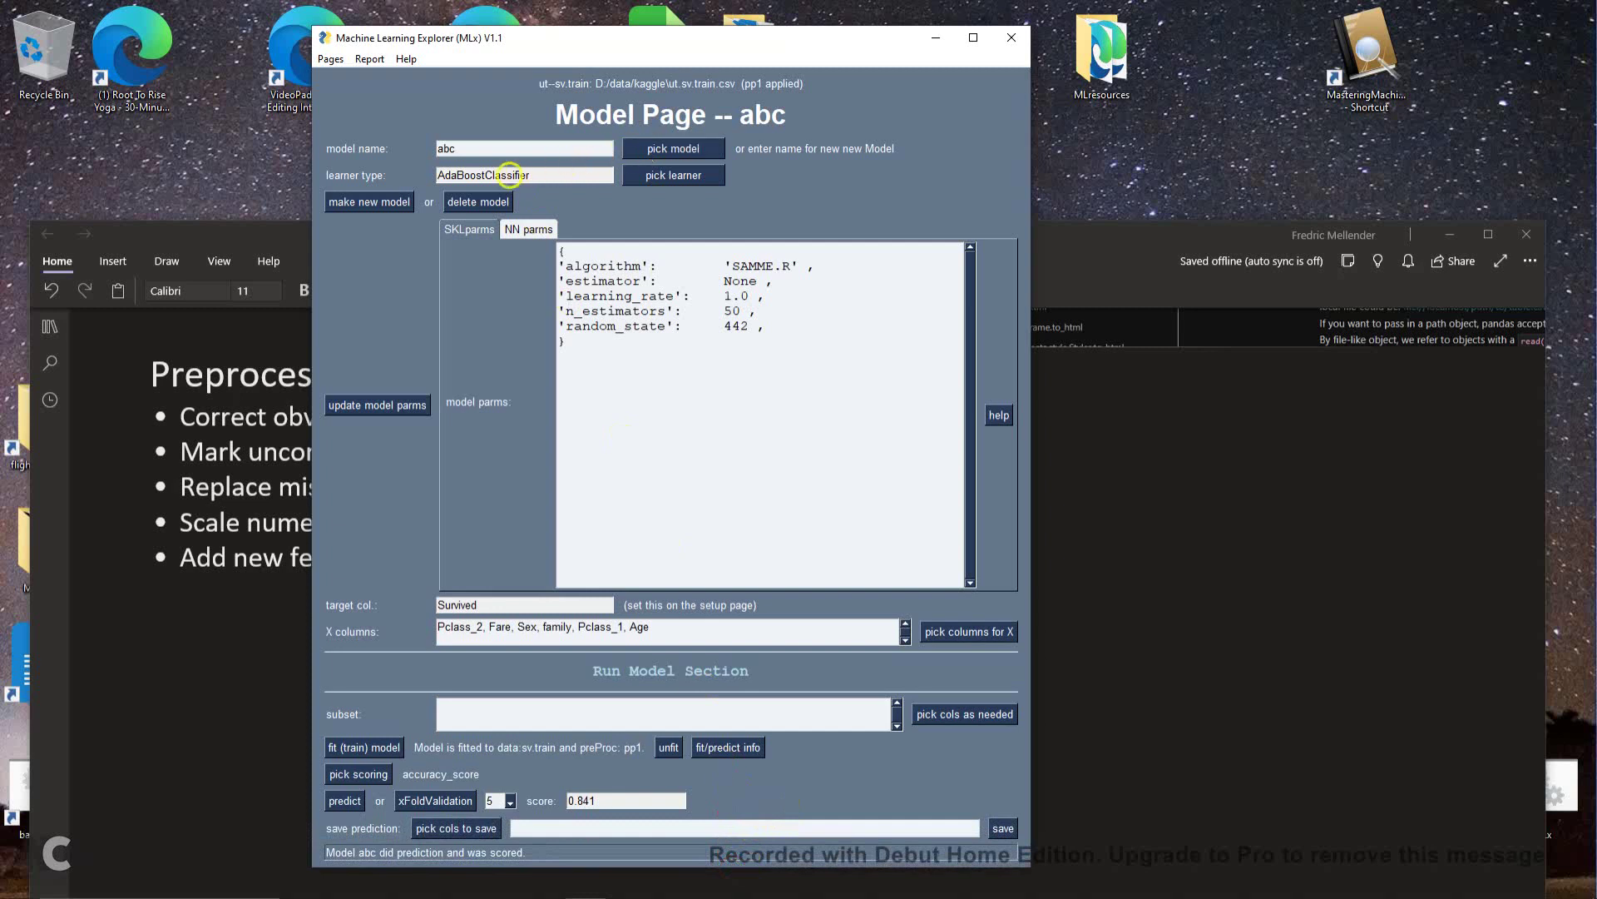
Switch to the AdaBoostClassifier model abc1, fit it to sv.train and run a prediction
click(648, 148)
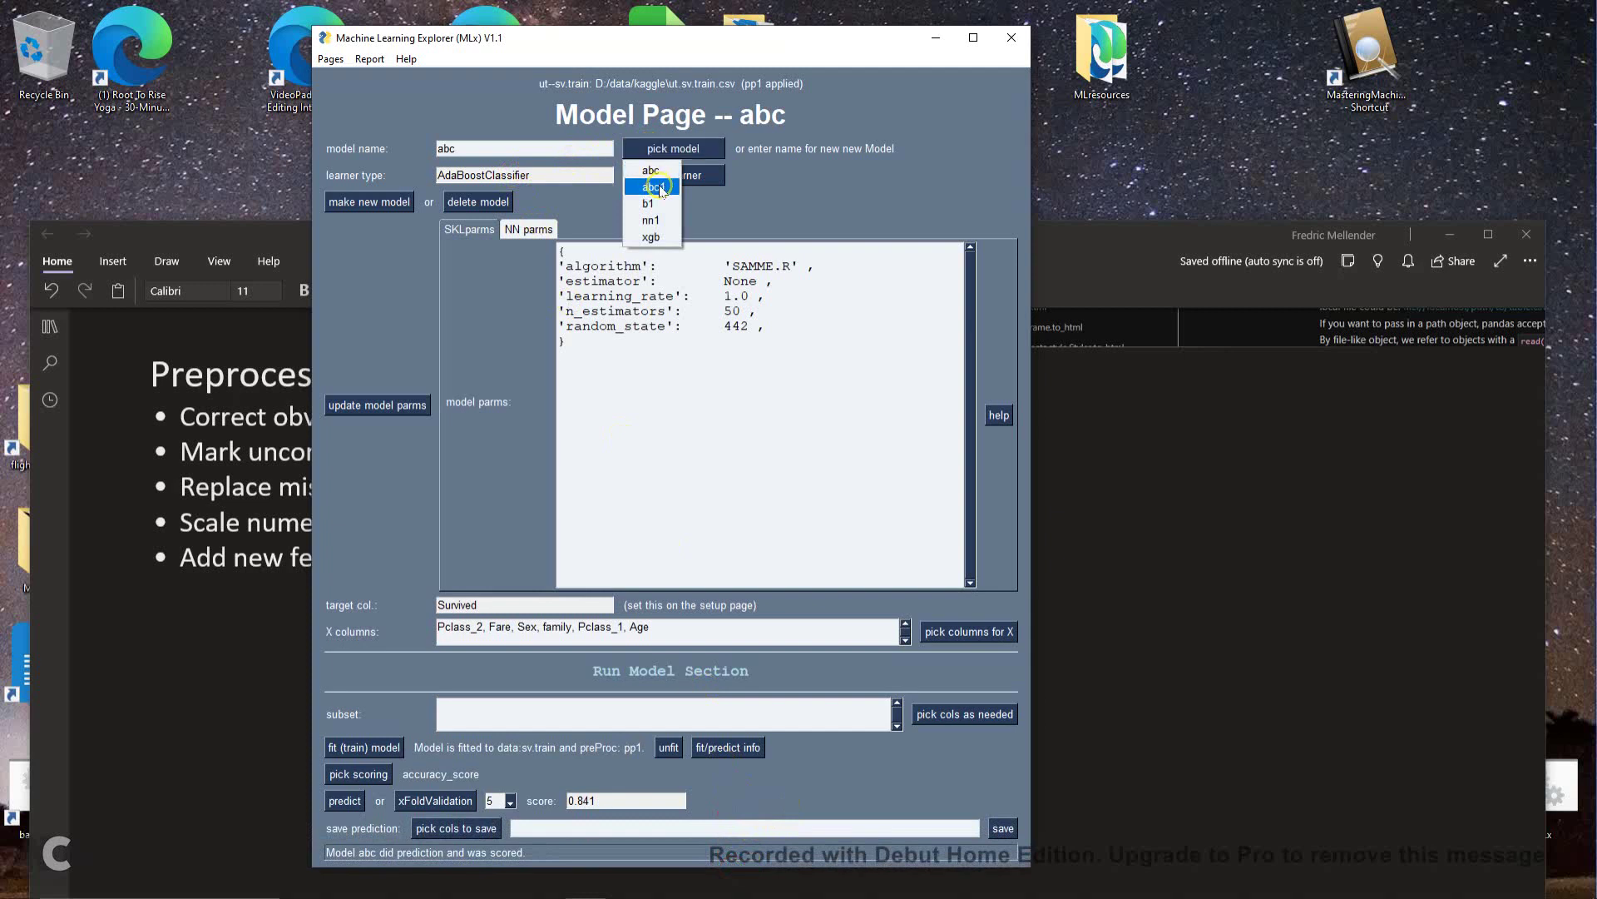
click(653, 187)
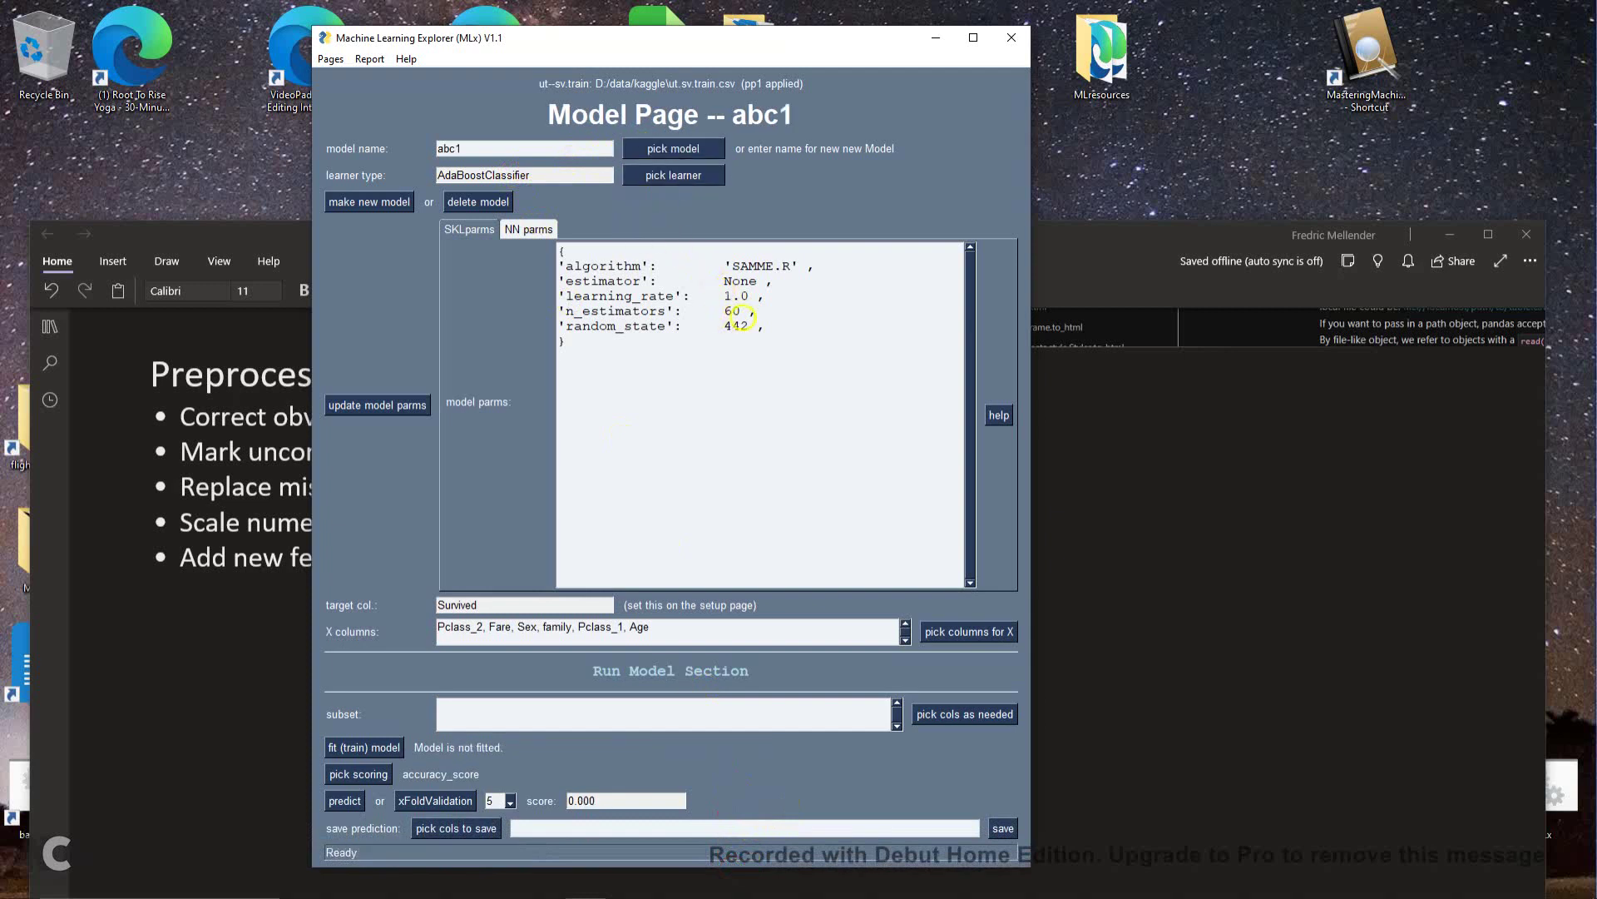
click(372, 746)
click(349, 802)
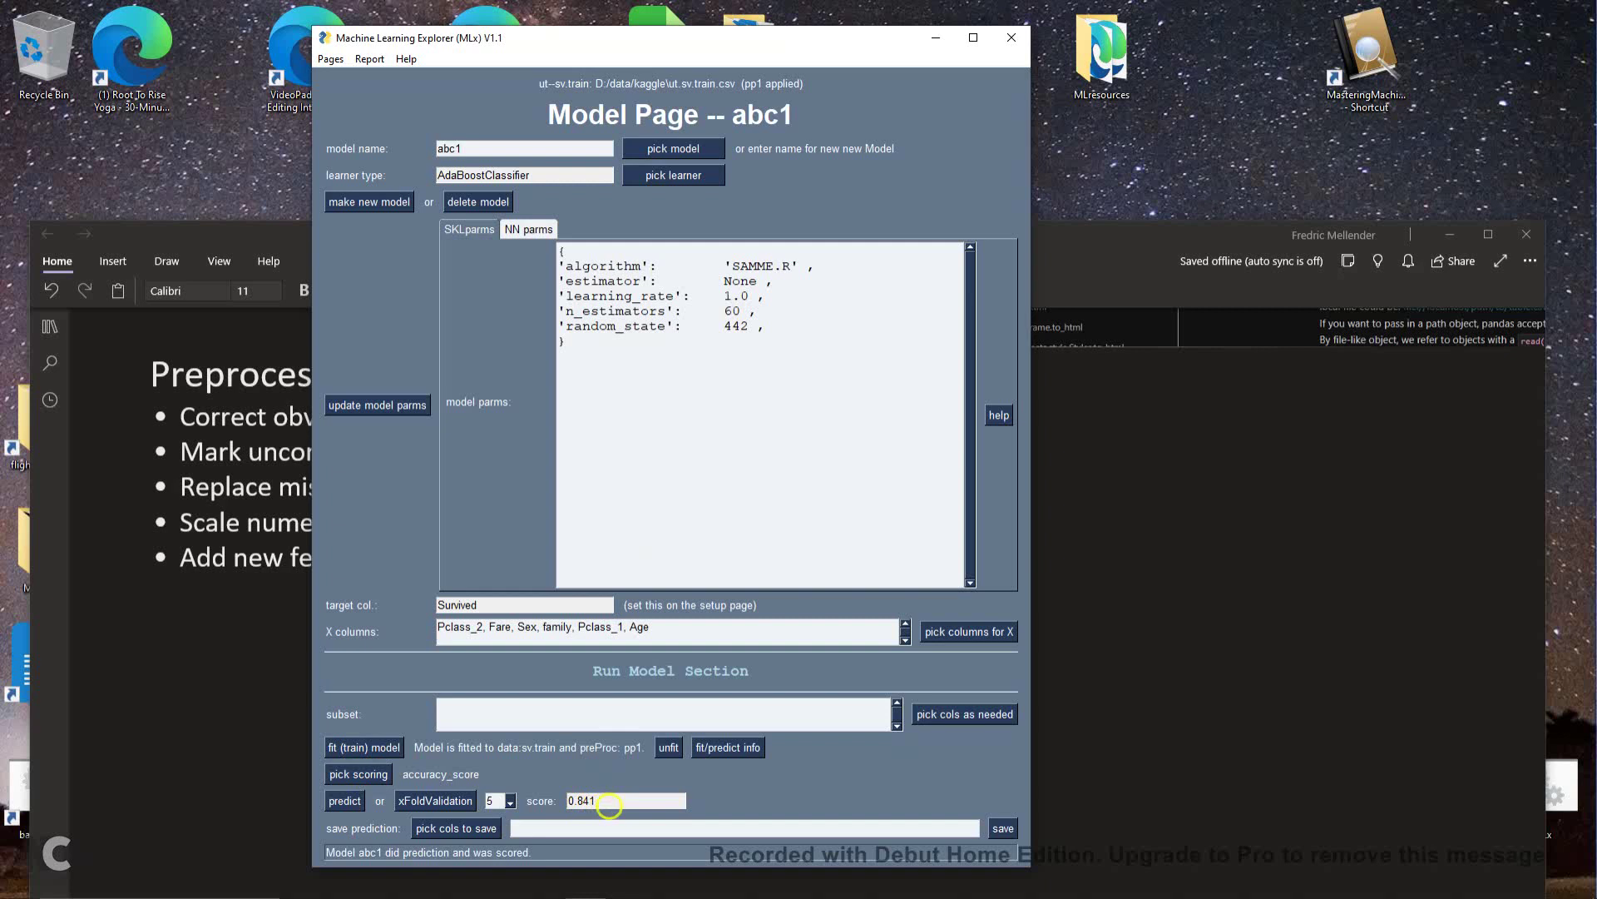
Switch to the BaseClassifier model b1, fit it to sv.train and run a prediction
click(653, 156)
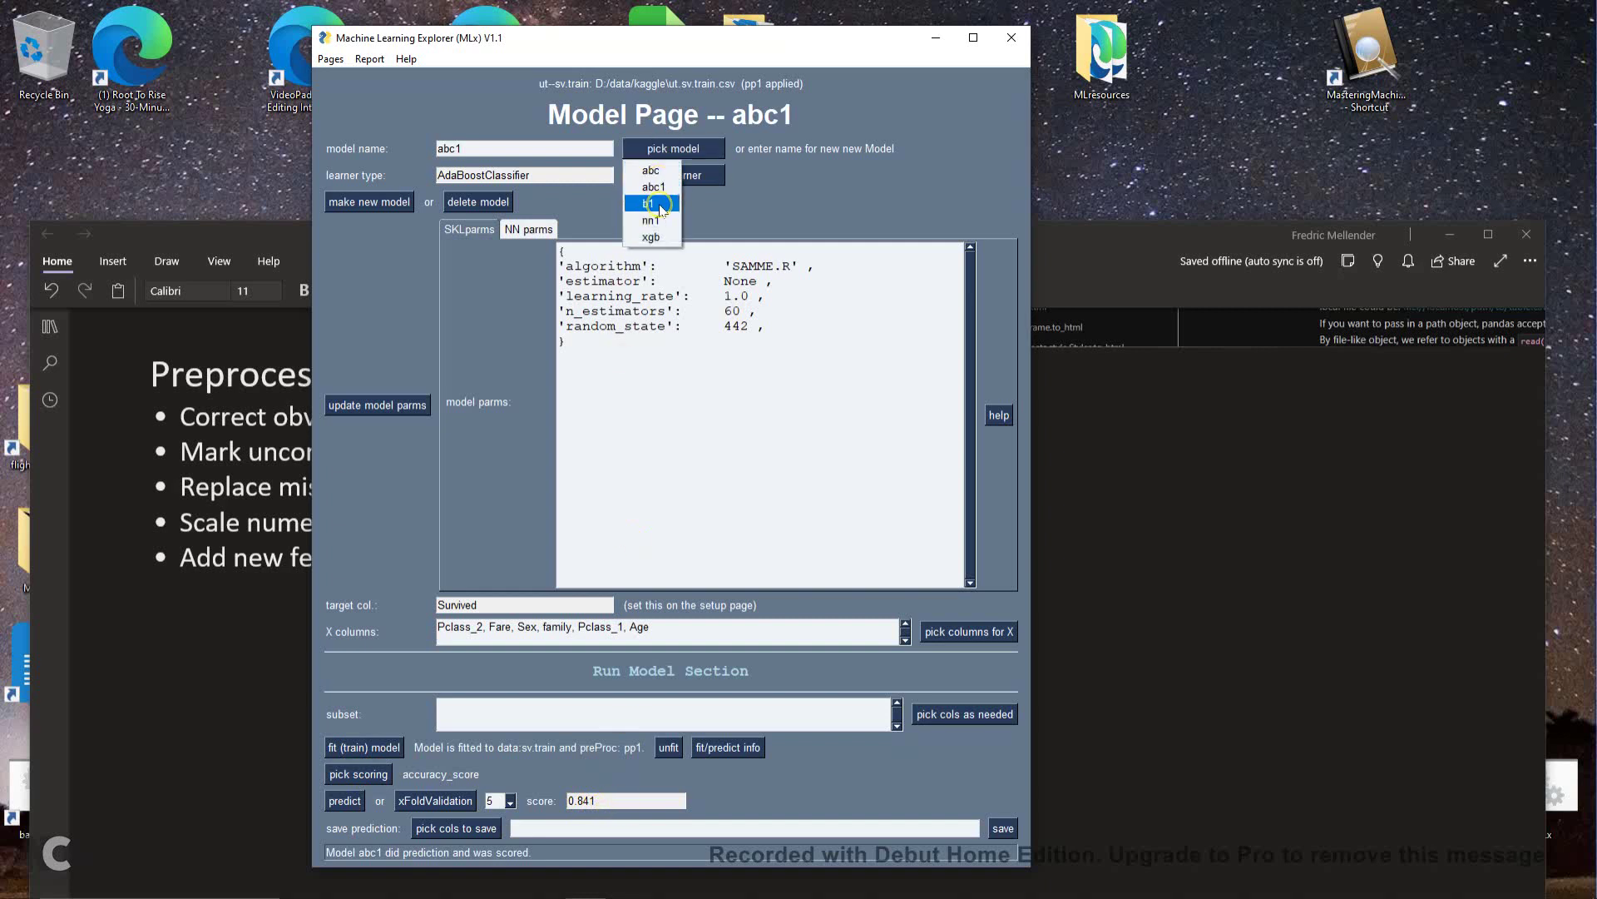
click(657, 203)
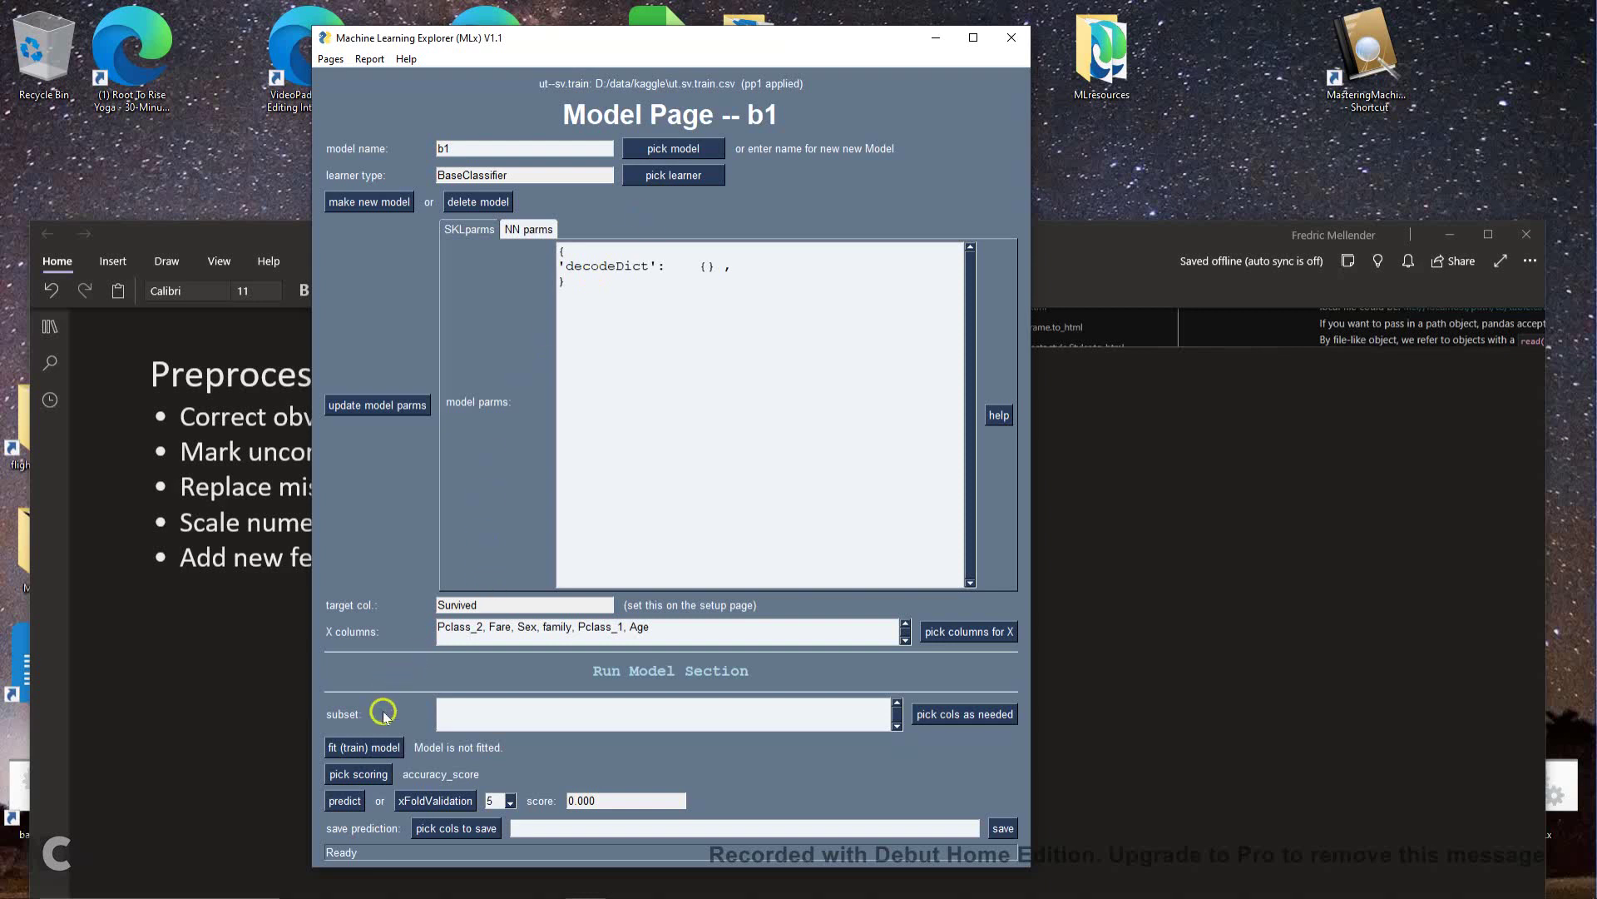
click(377, 748)
click(340, 805)
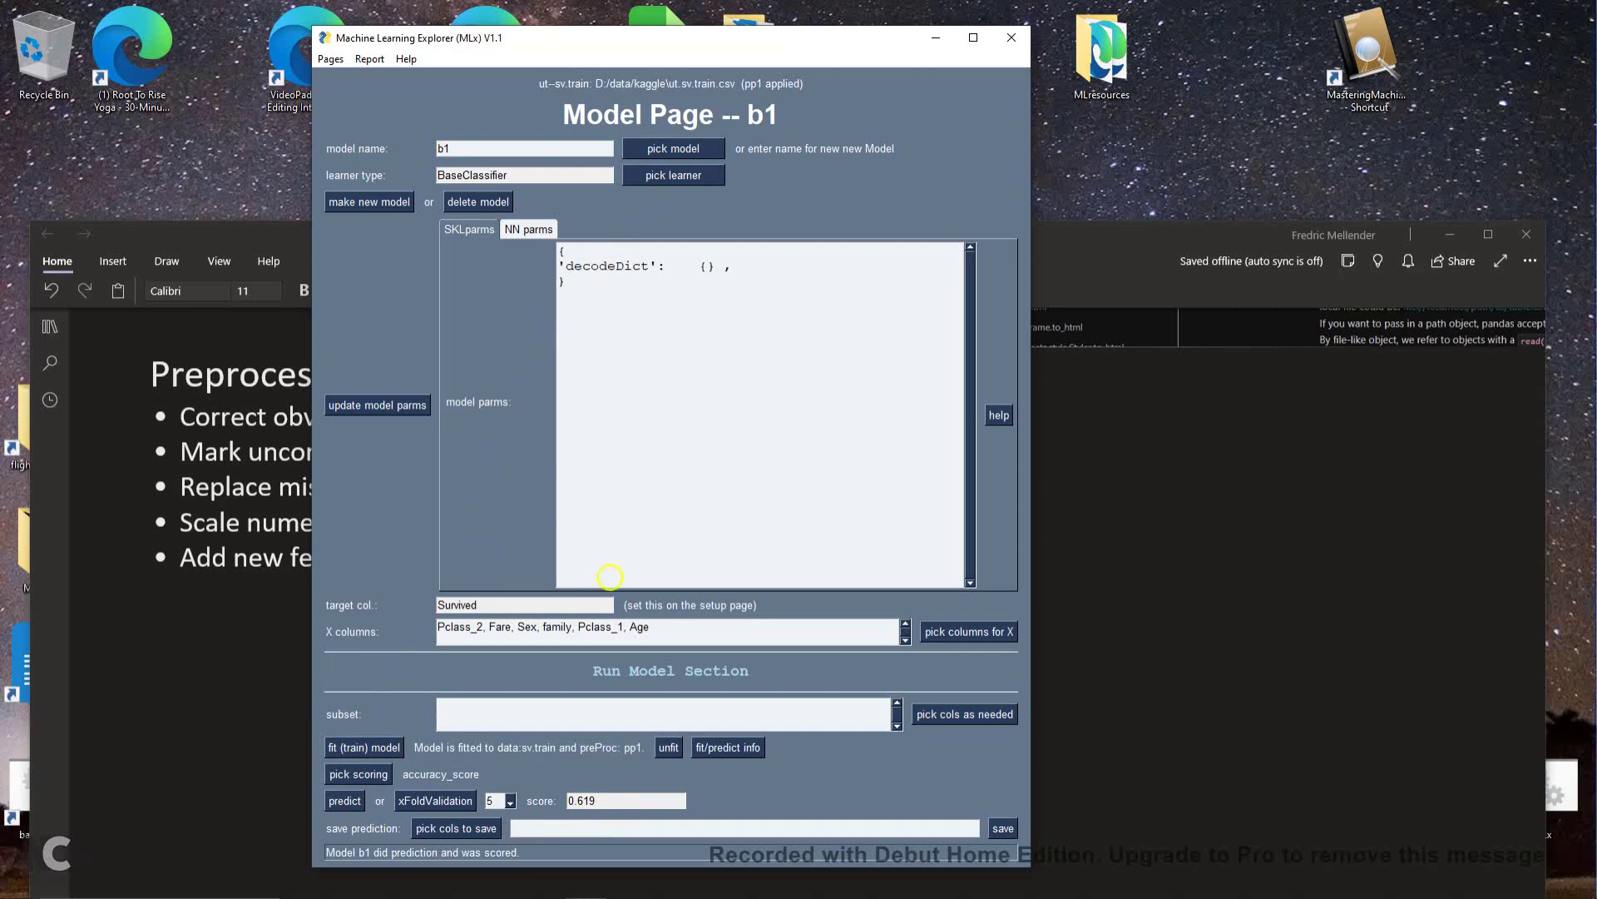
Switch to the NeuralNetClassifier model nn1, choose the SGD optimizer and look through its parameters
click(663, 148)
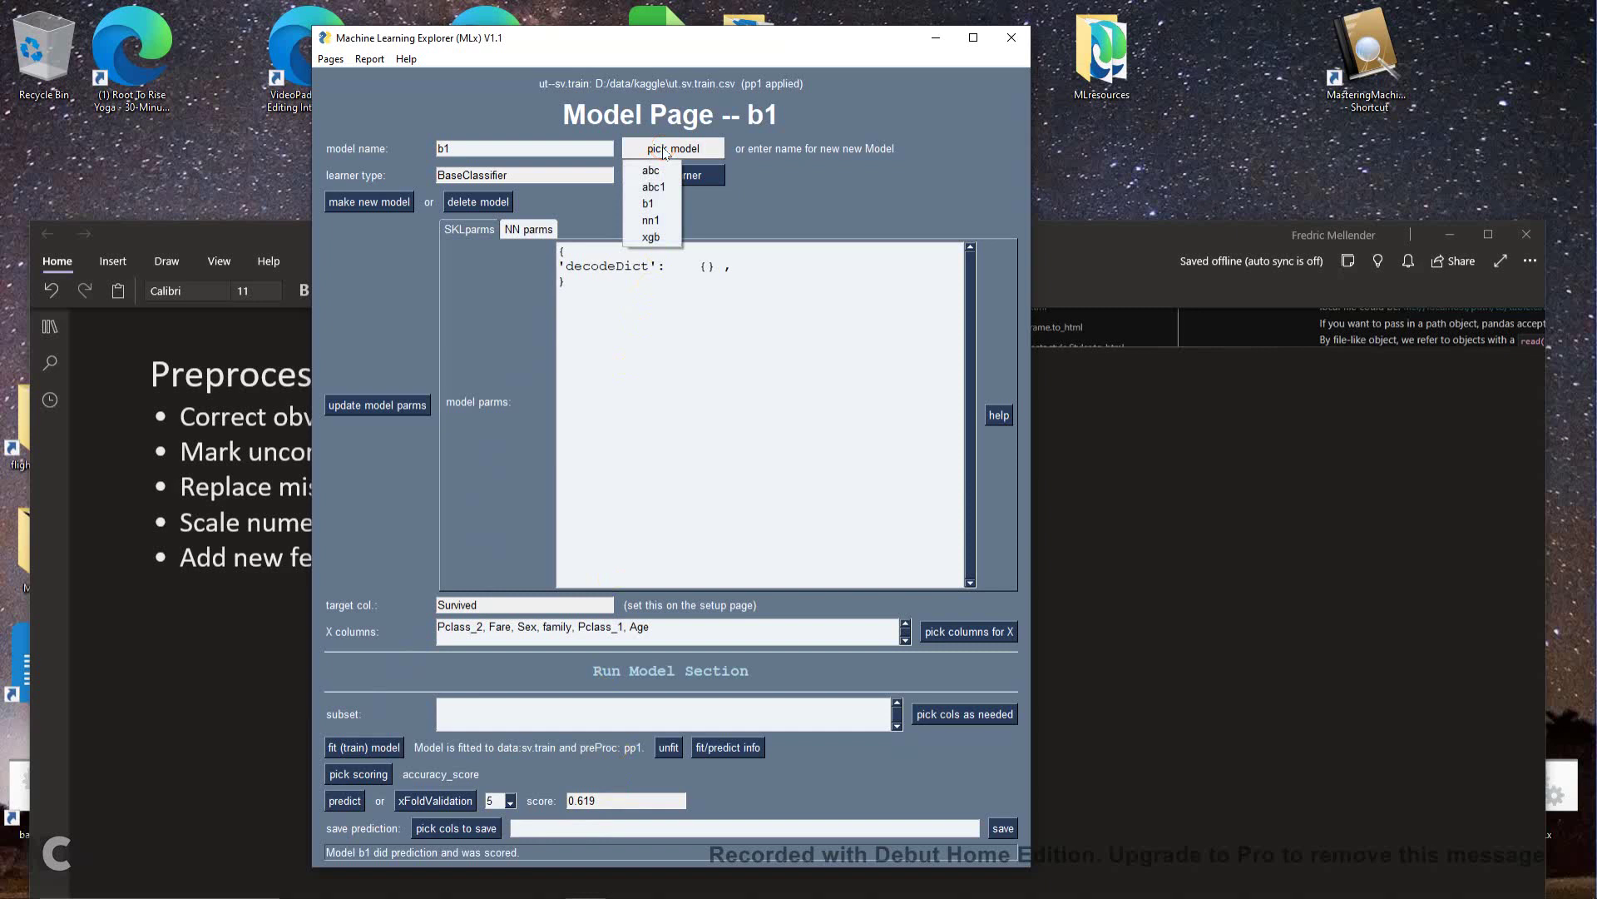
click(656, 221)
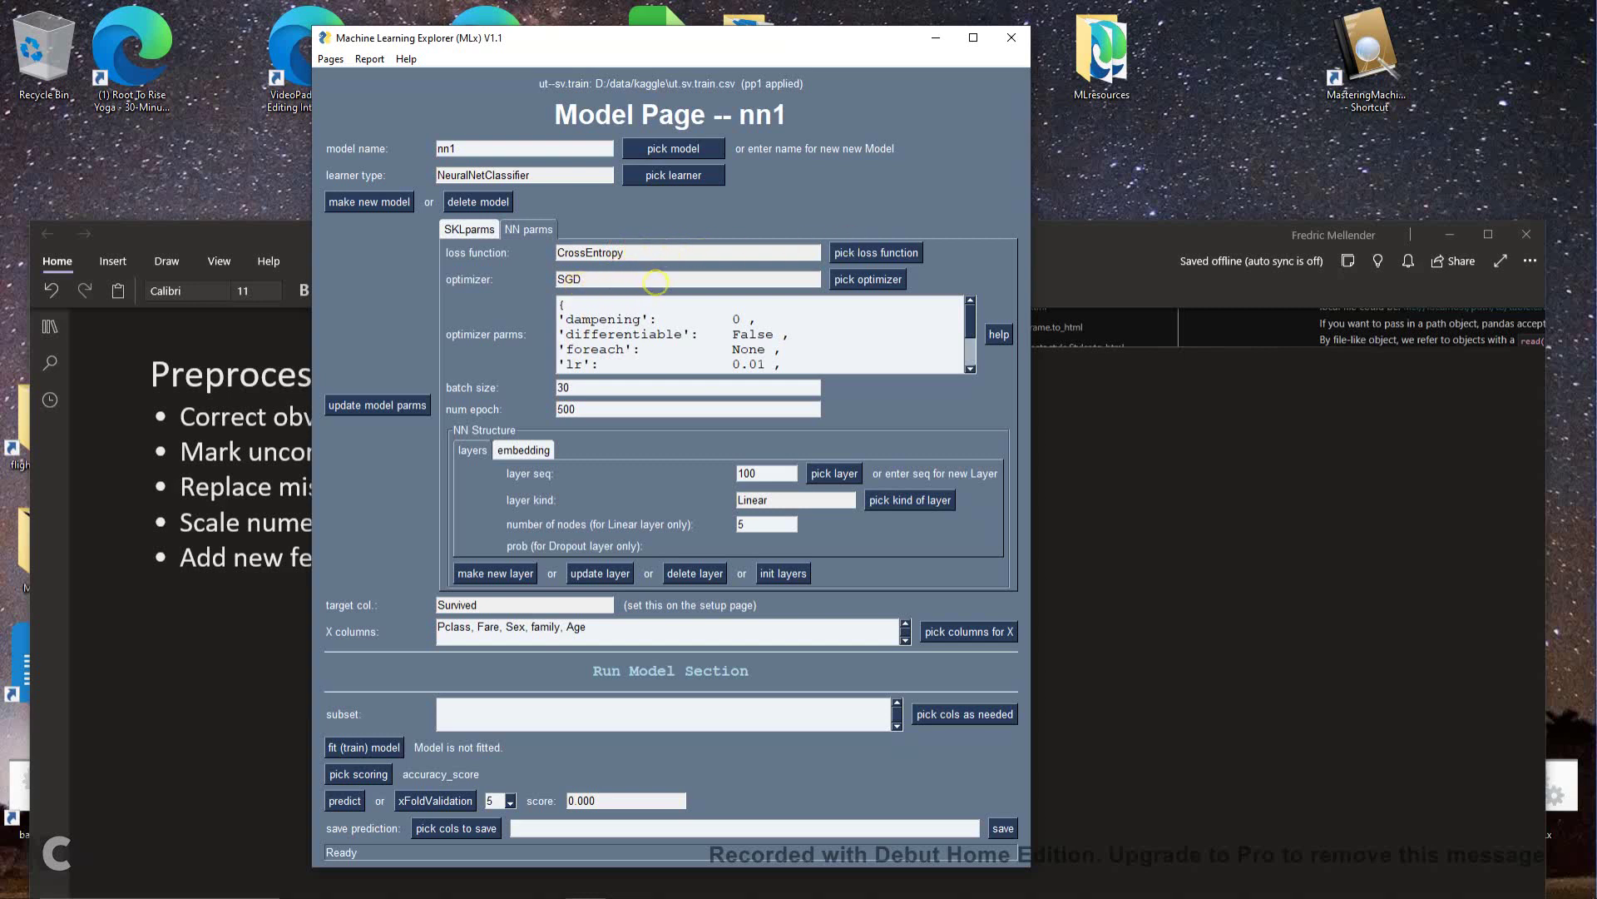
click(862, 283)
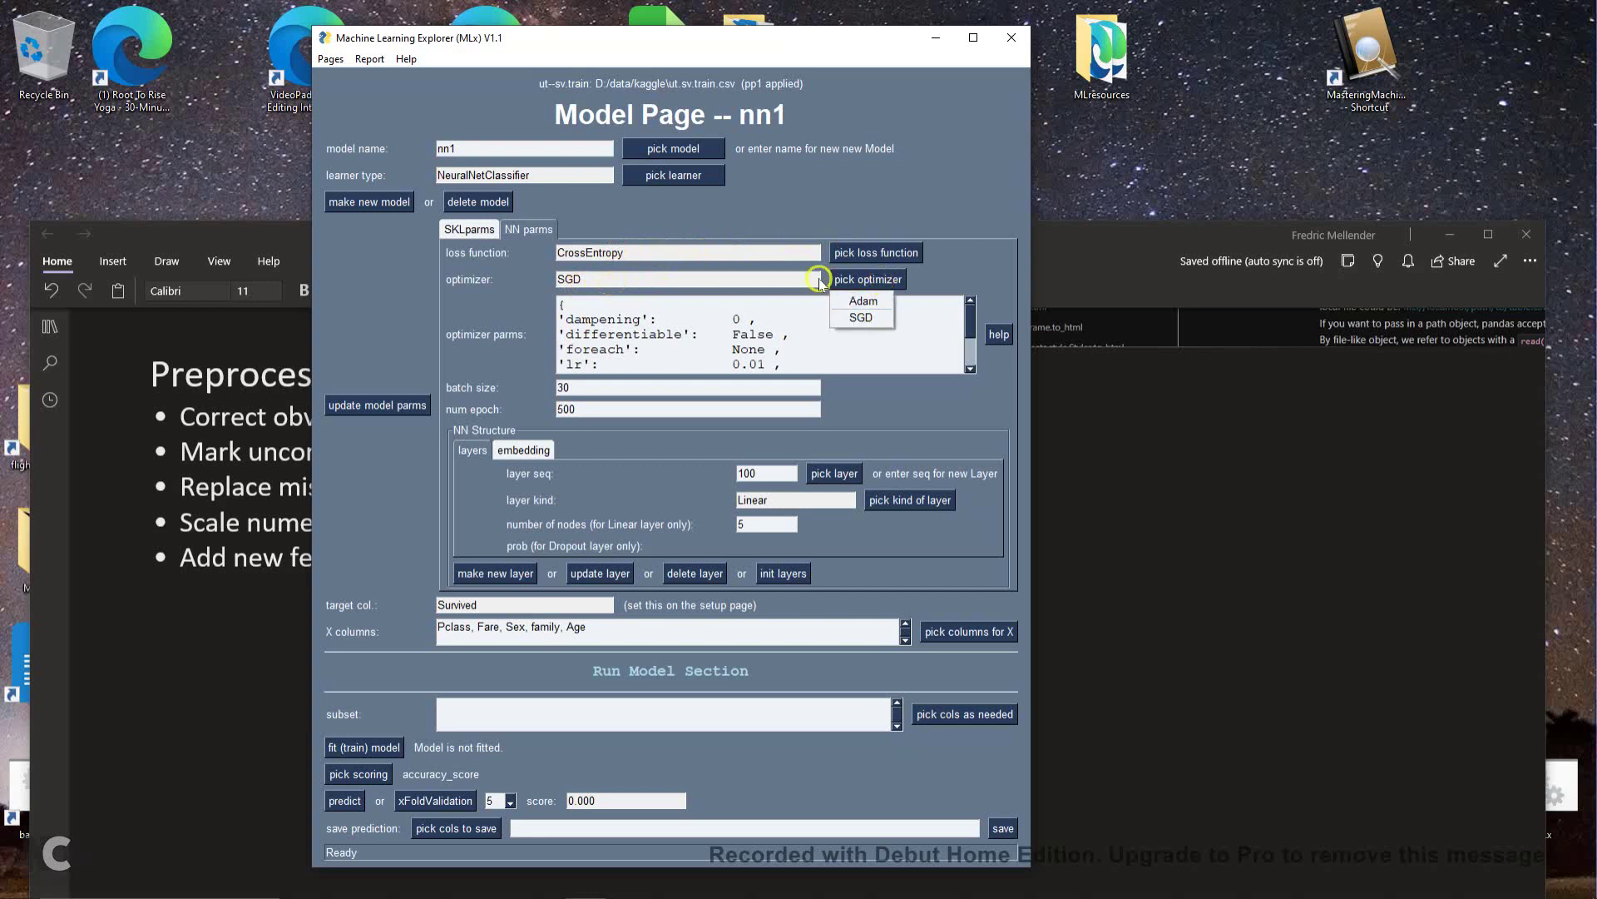
click(861, 317)
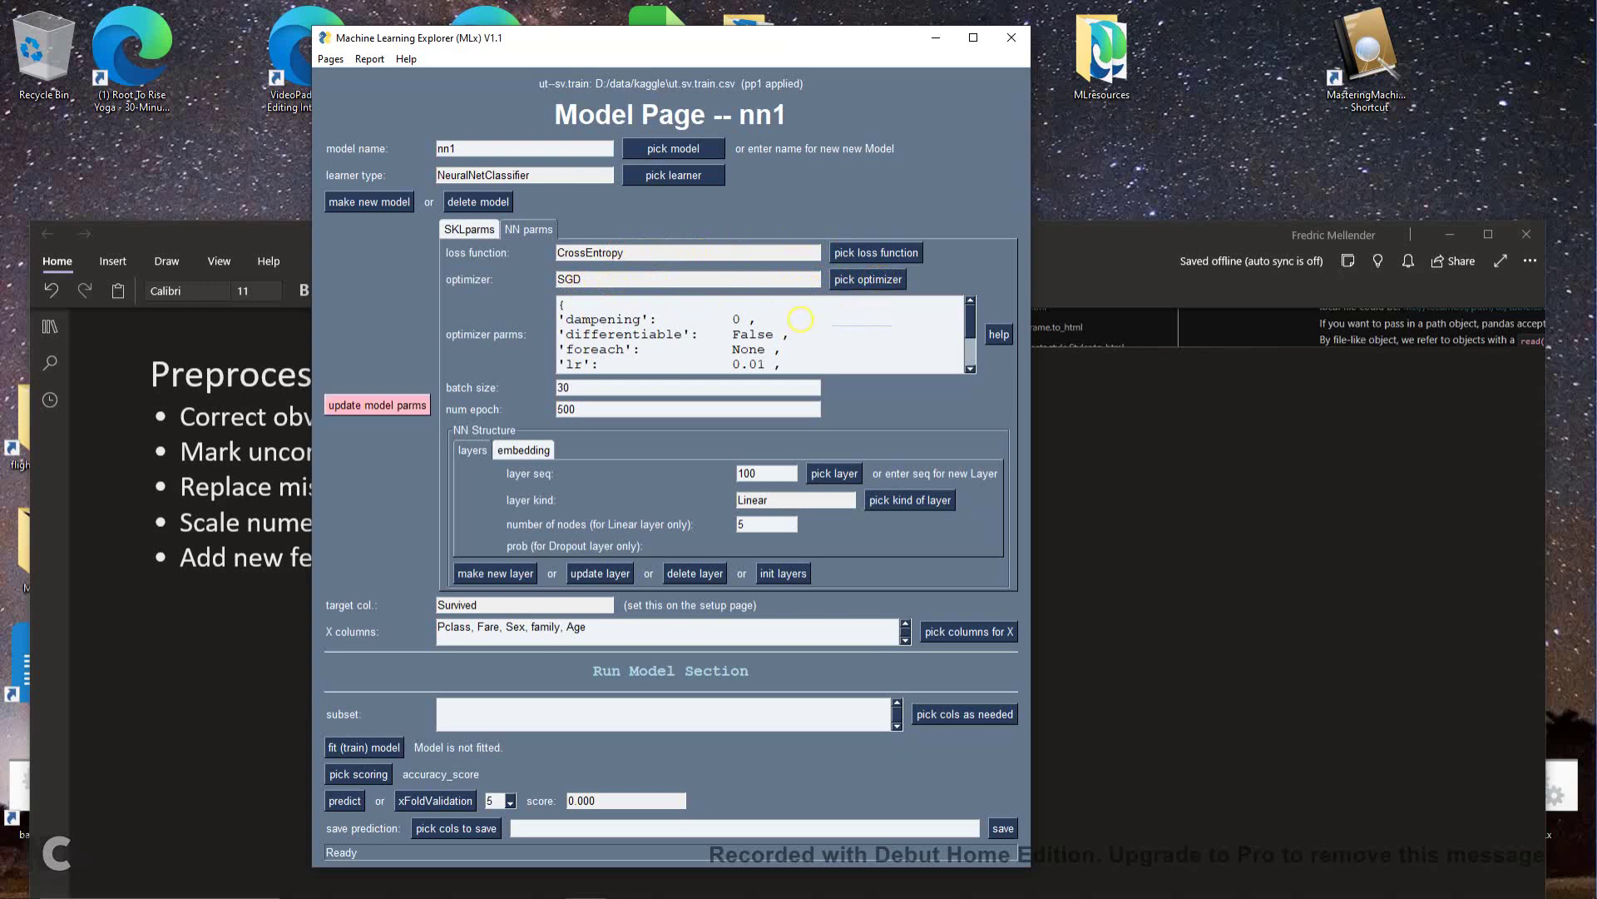
scroll(762, 333, down, 1)
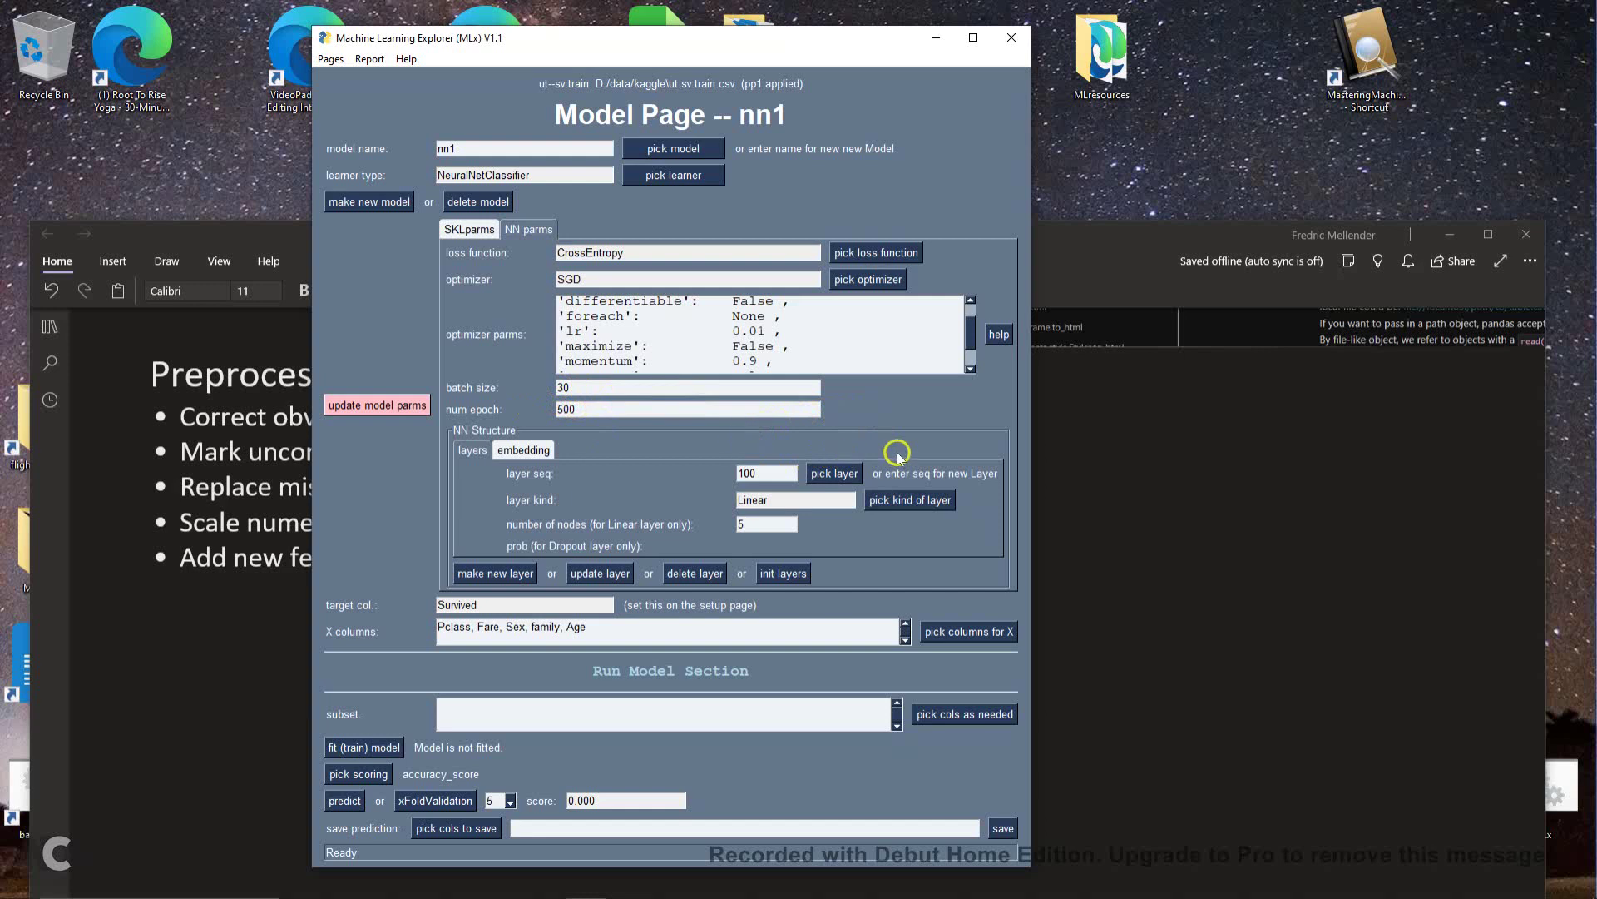
Review the list of layers defined in nn1's network structure, then return to the Model Page
click(832, 470)
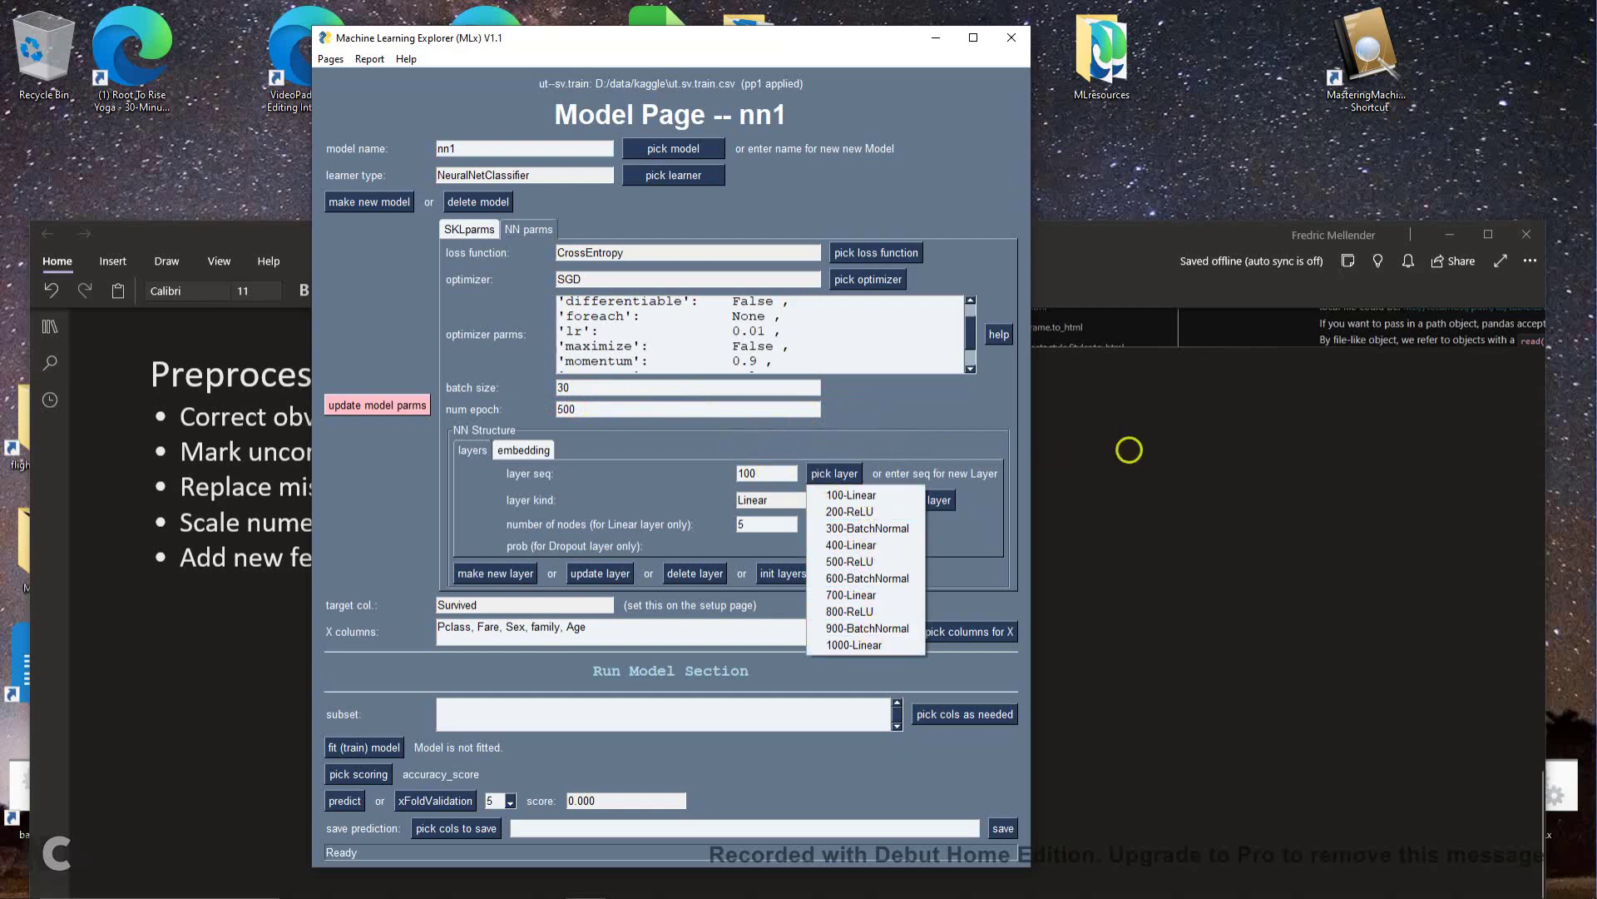
click(1113, 408)
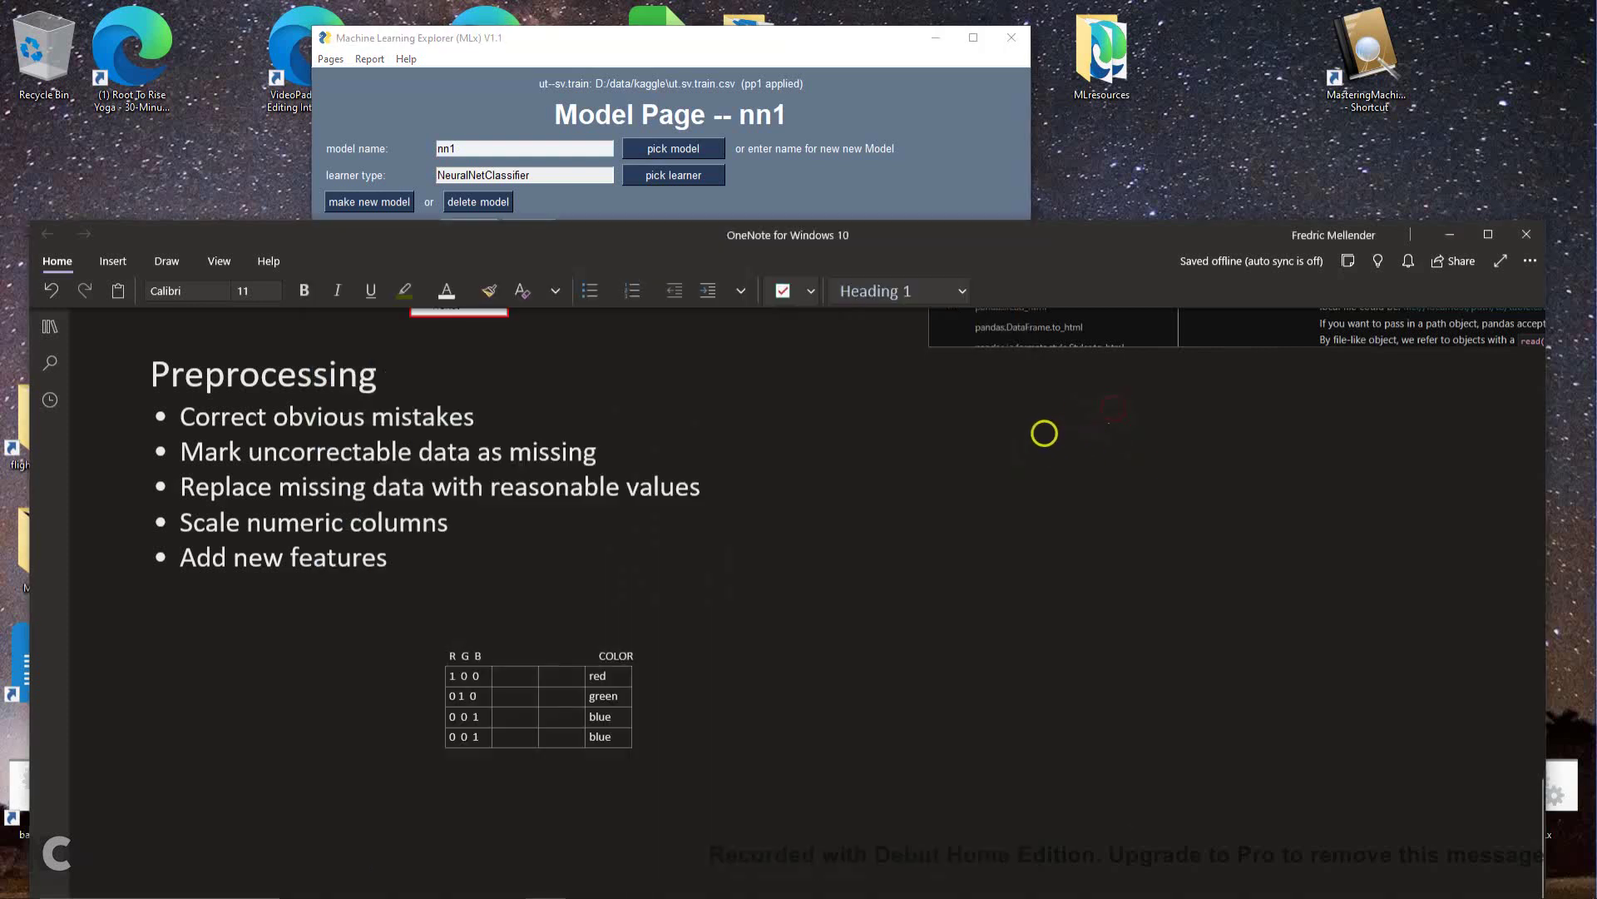
click(678, 37)
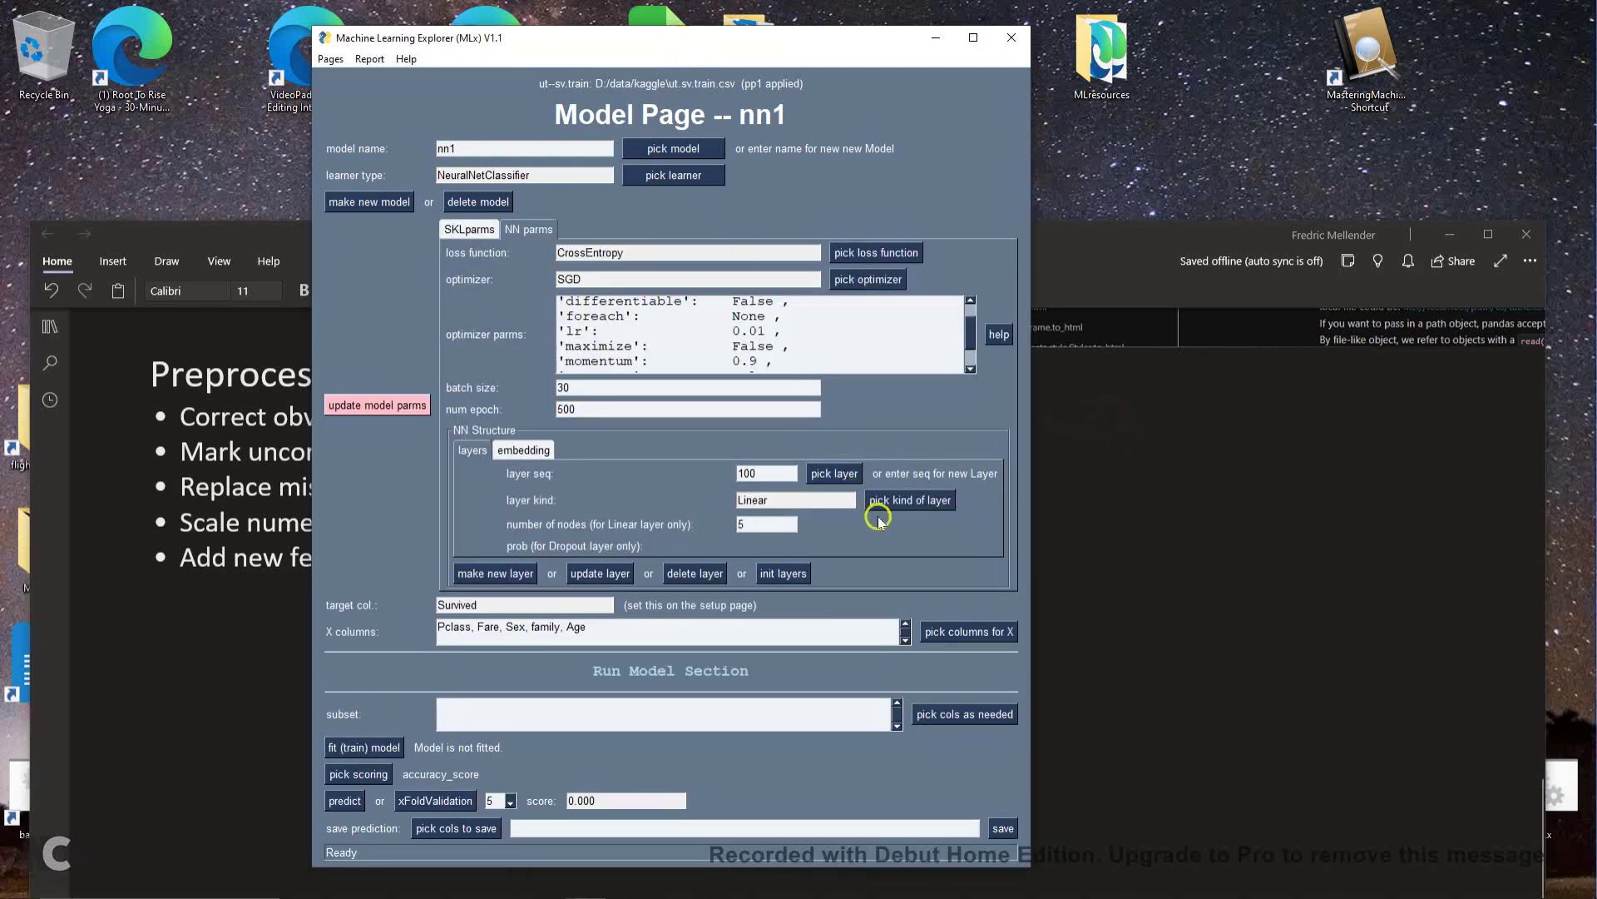
Check the available module and activation layer kinds, and view the embedding settings of nn1
click(910, 500)
click(907, 522)
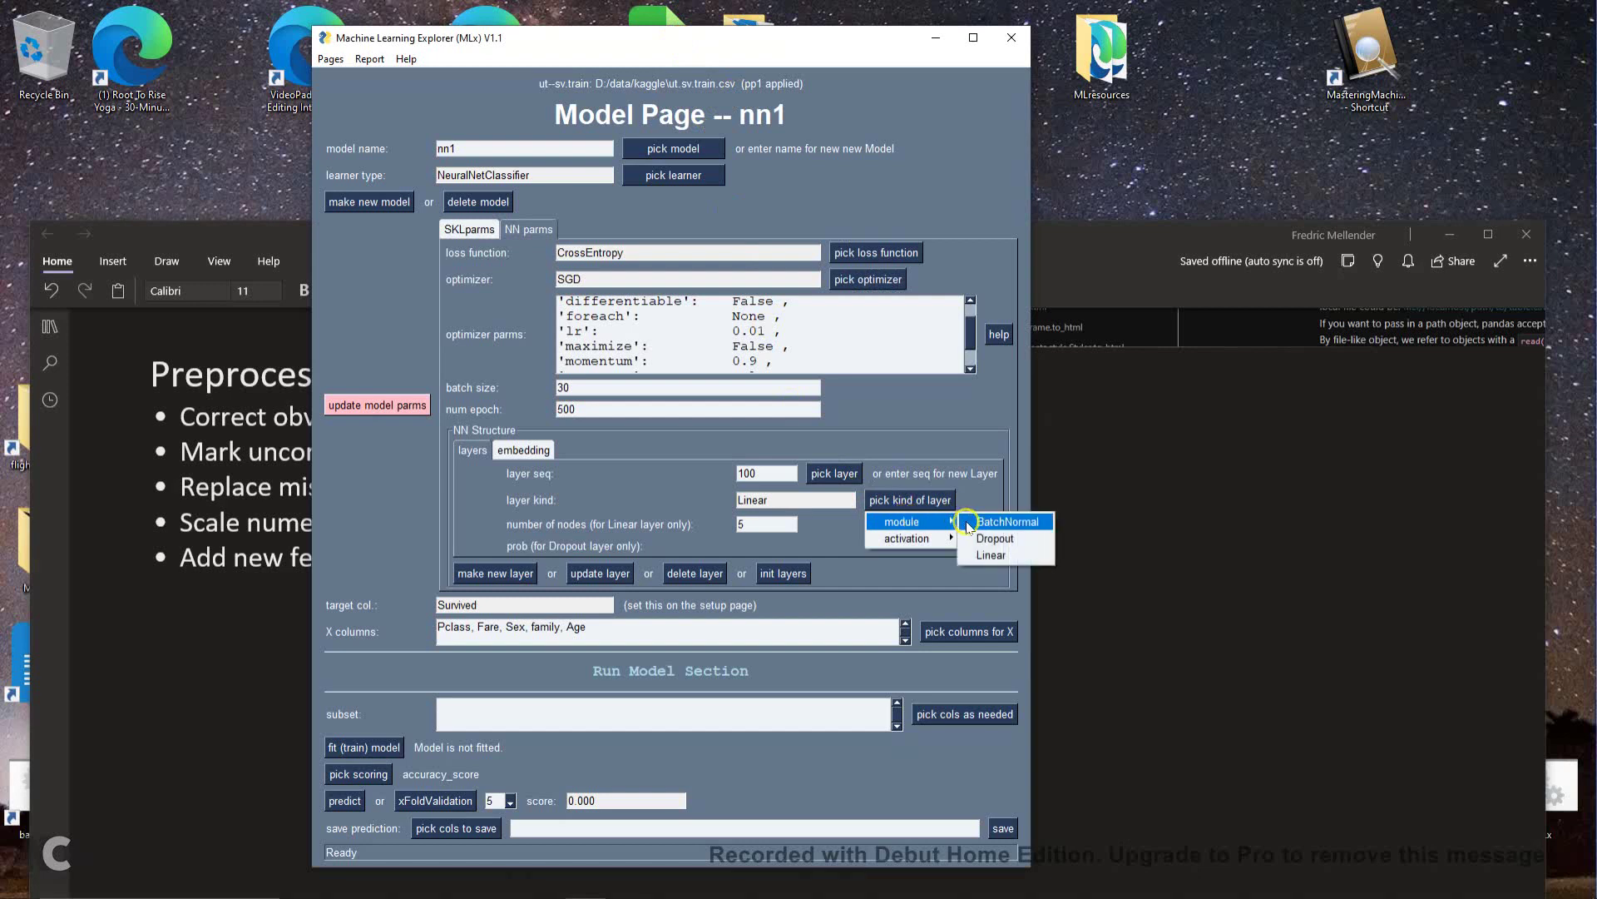
click(980, 554)
click(907, 538)
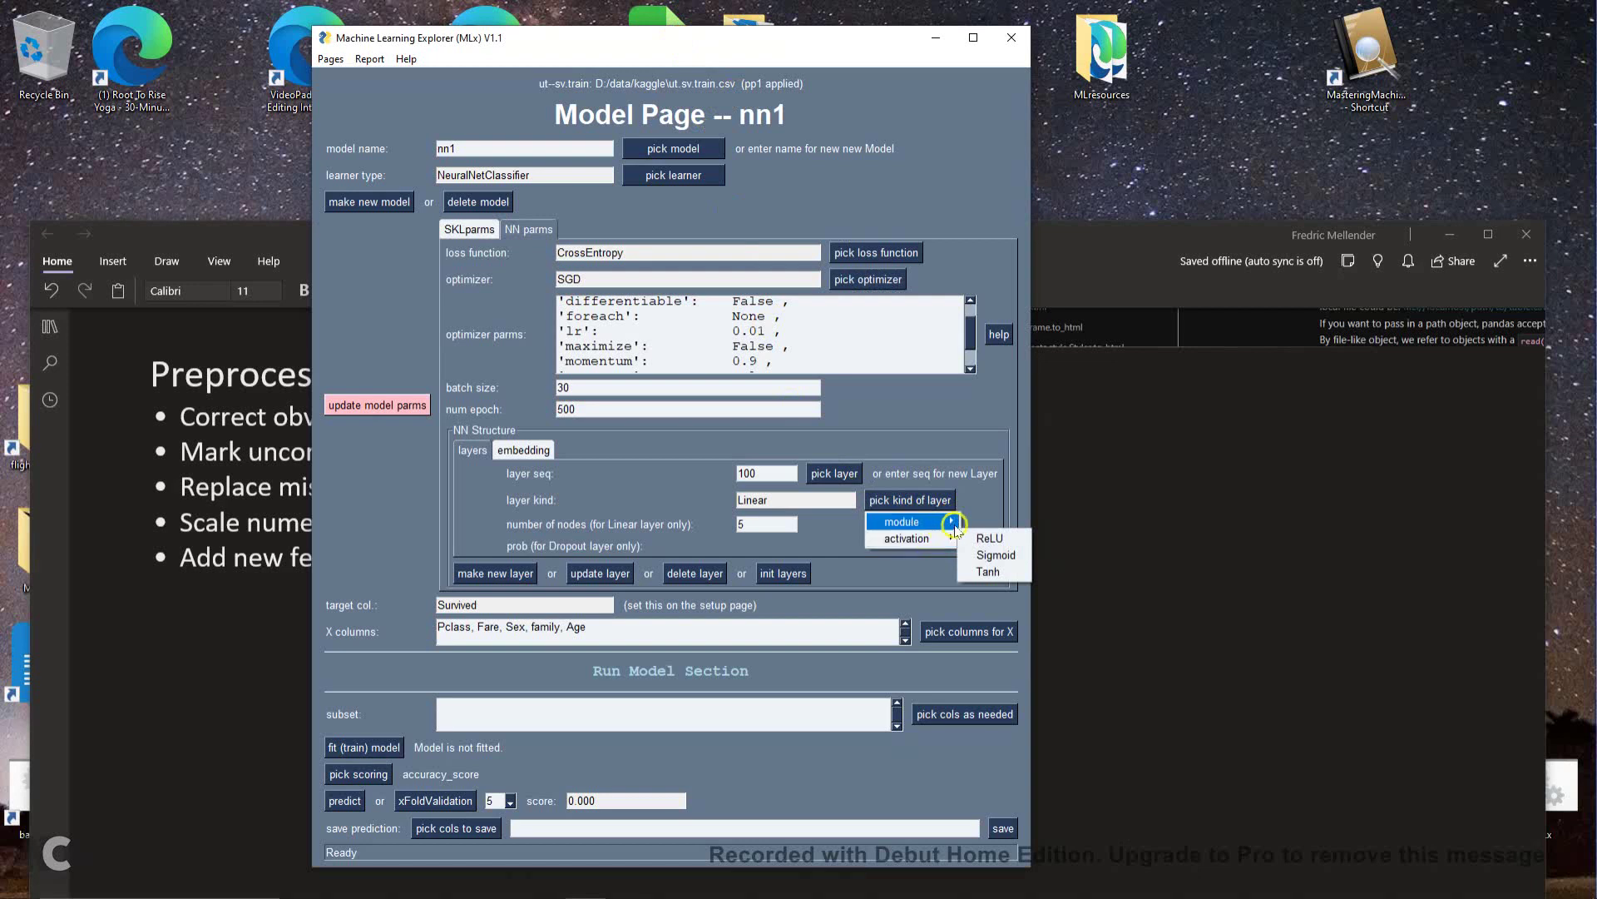
click(987, 571)
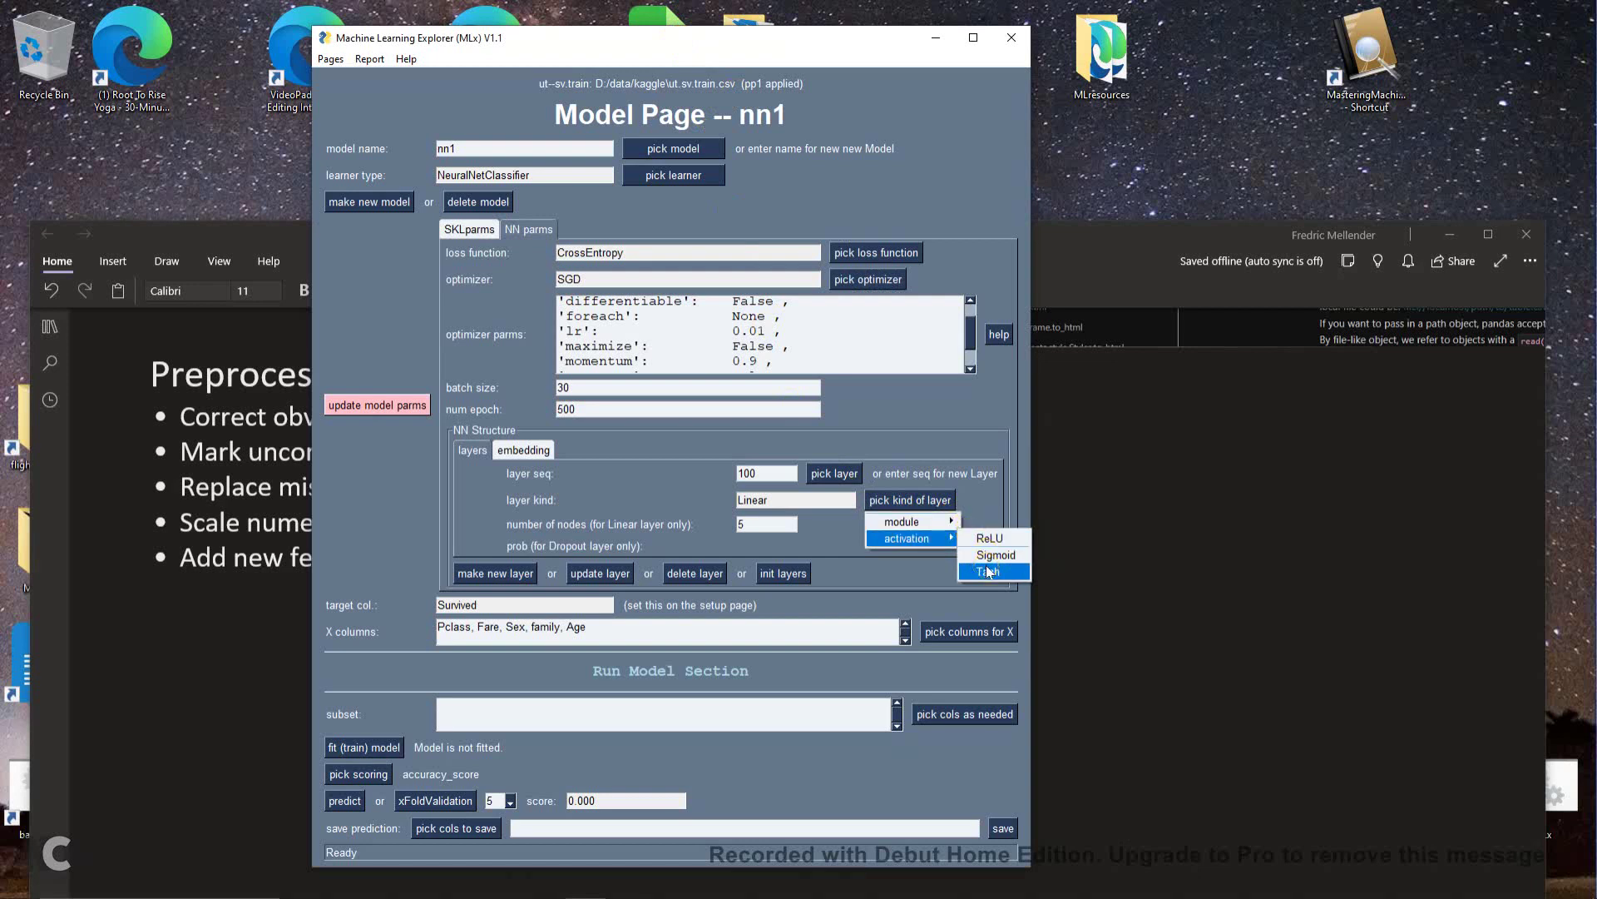
click(1023, 555)
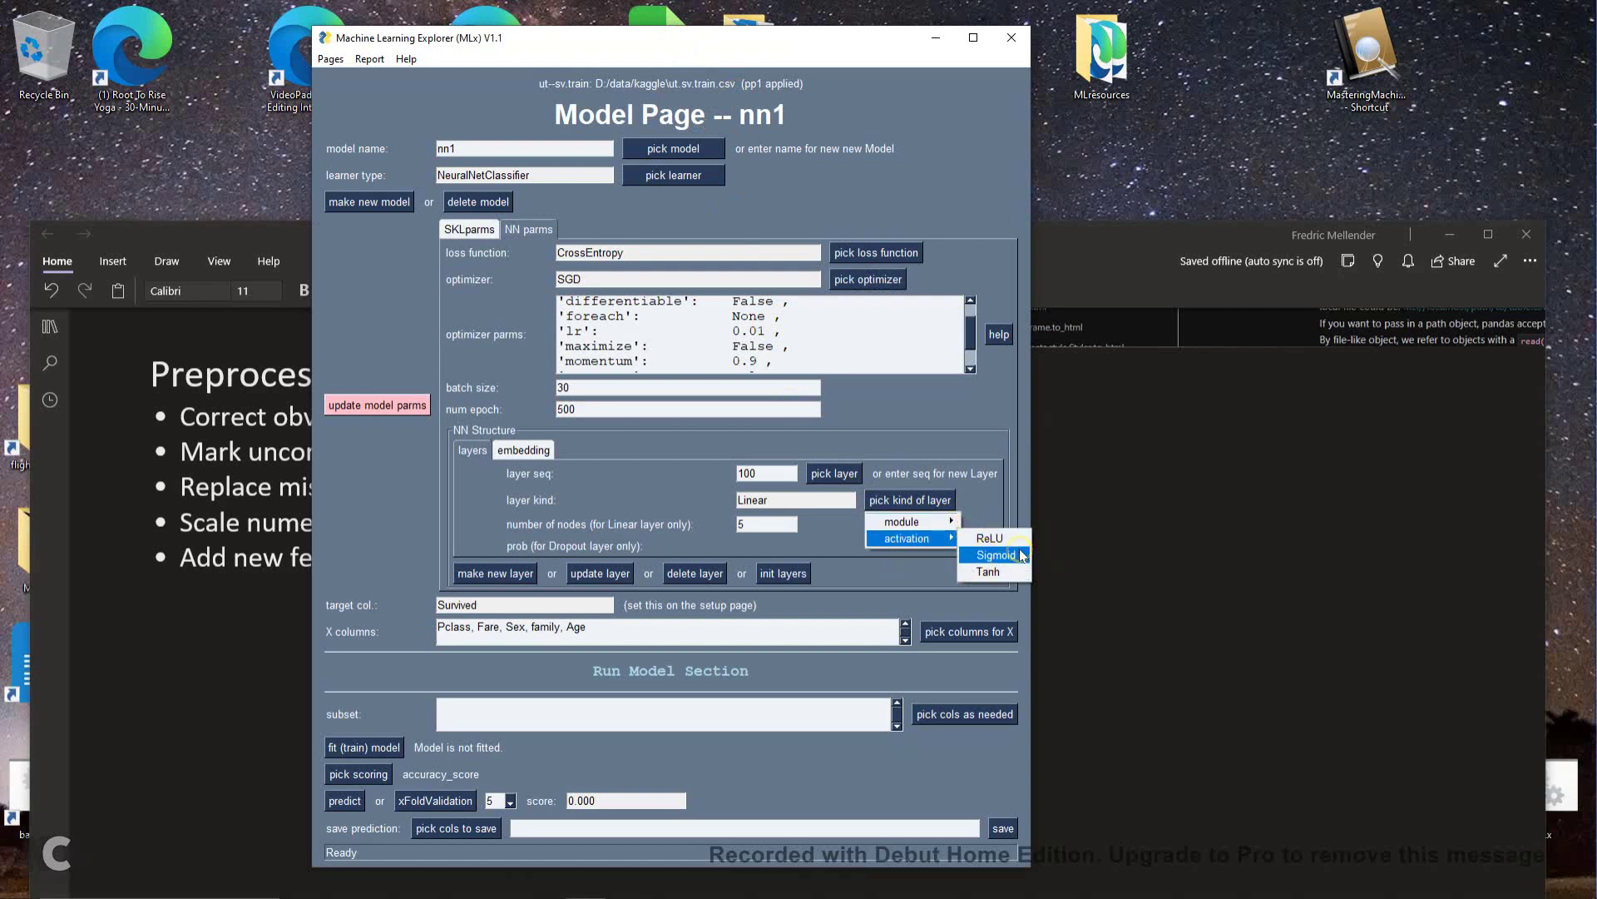
click(747, 525)
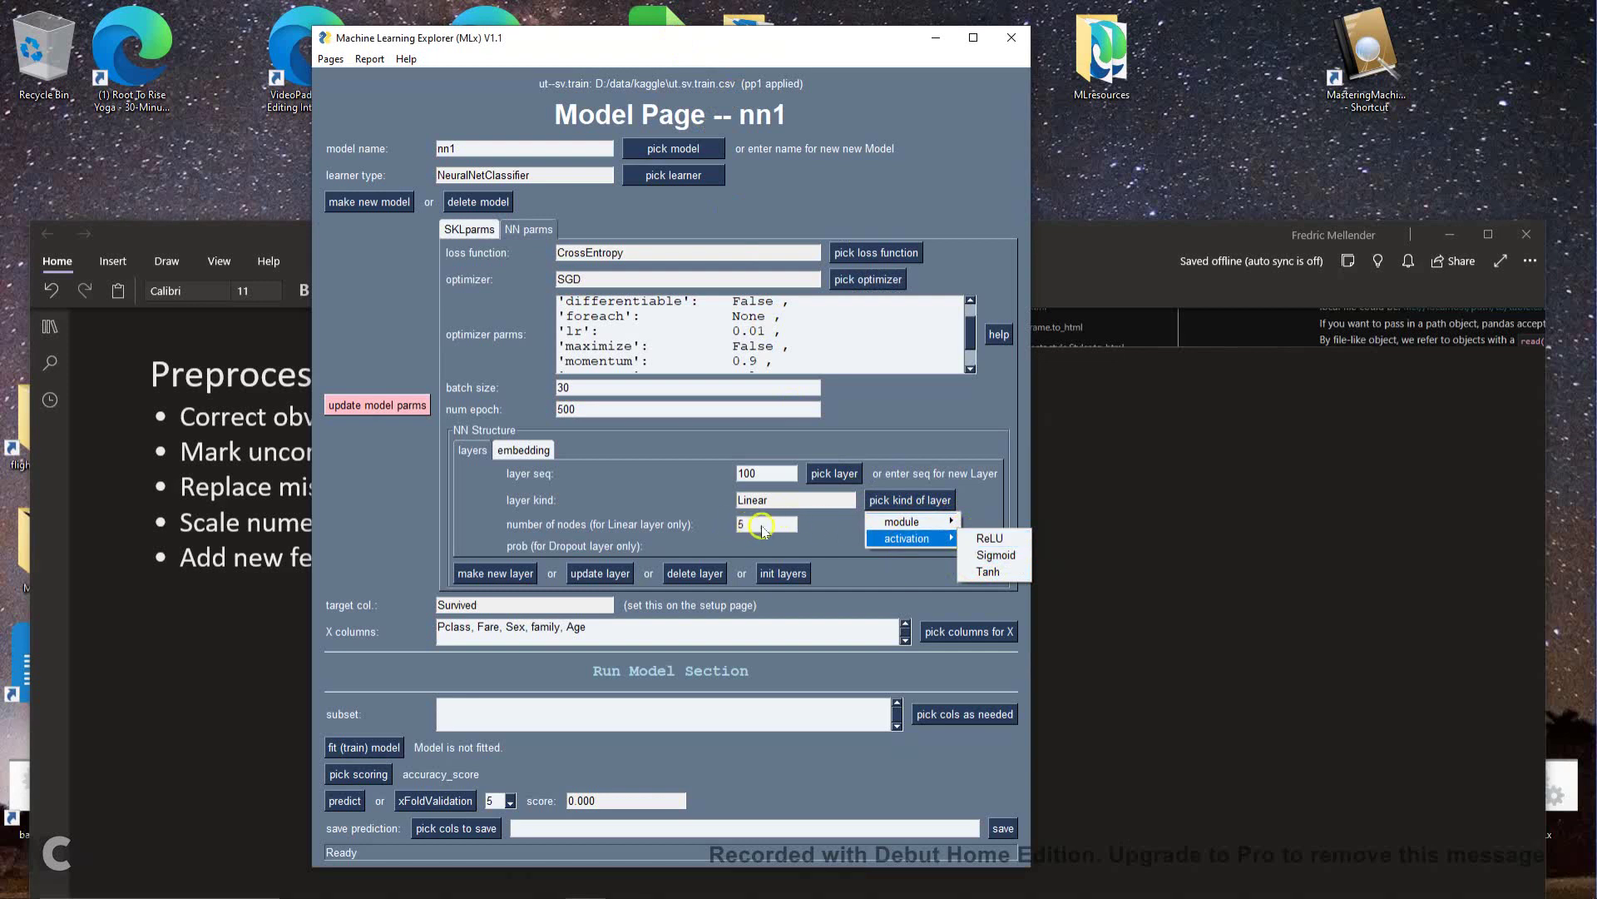
mouse_move(766, 526)
mouse_down()
mouse_move(824, 559)
mouse_move(672, 526)
mouse_move(521, 459)
mouse_up()
click(520, 455)
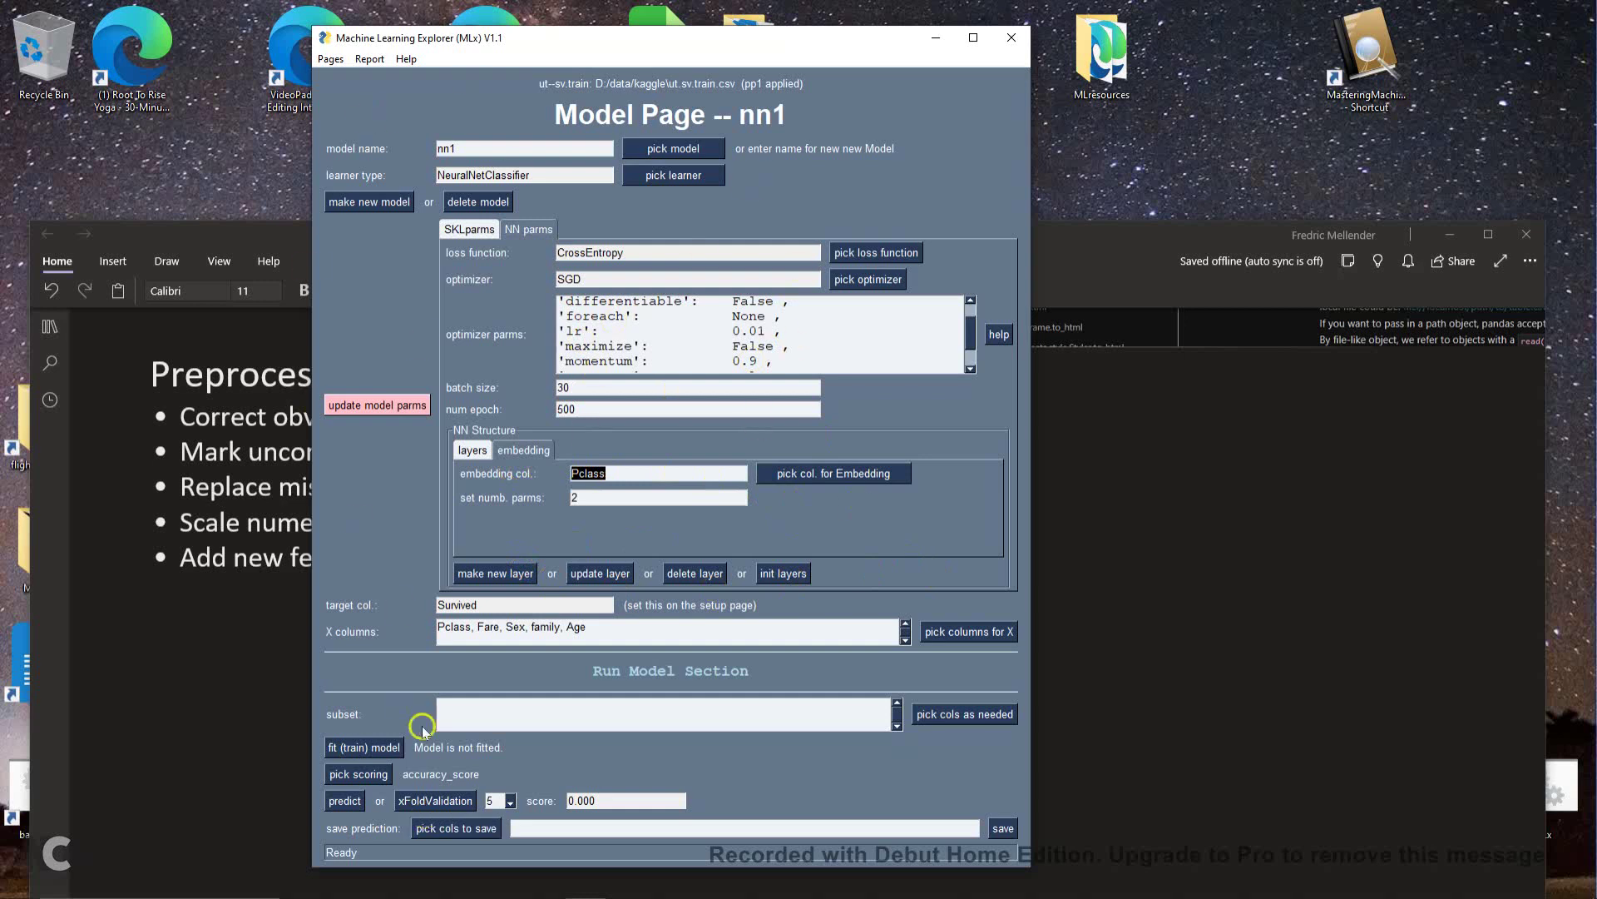
Start fitting the nn1 neural network to sv.train and stop the training at about epoch 250
click(366, 749)
click(366, 747)
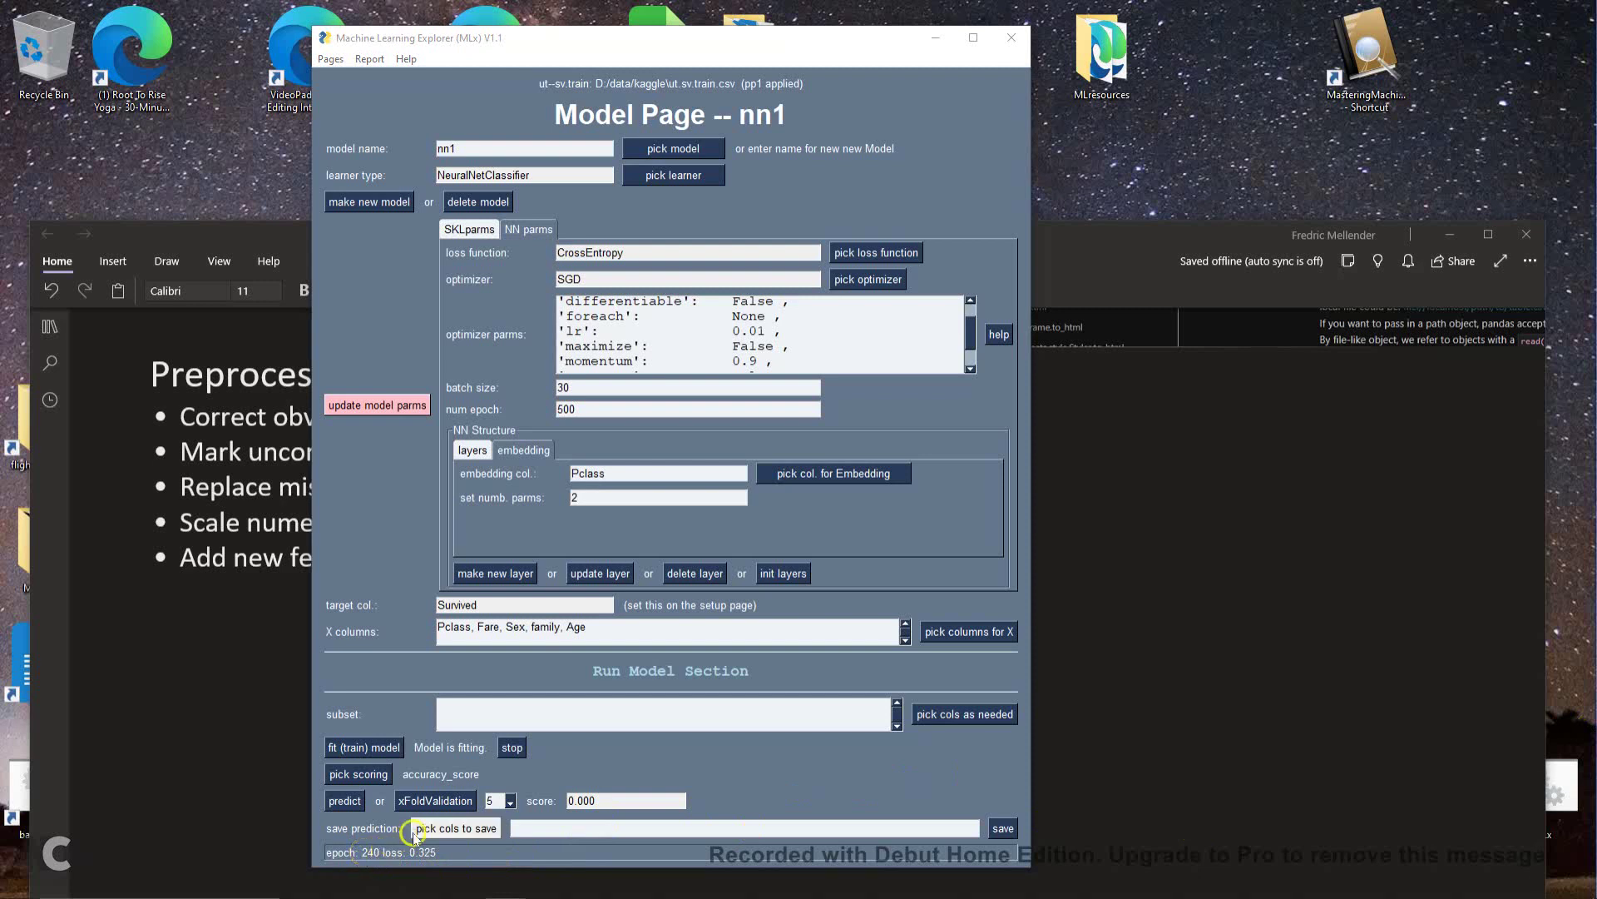
click(512, 748)
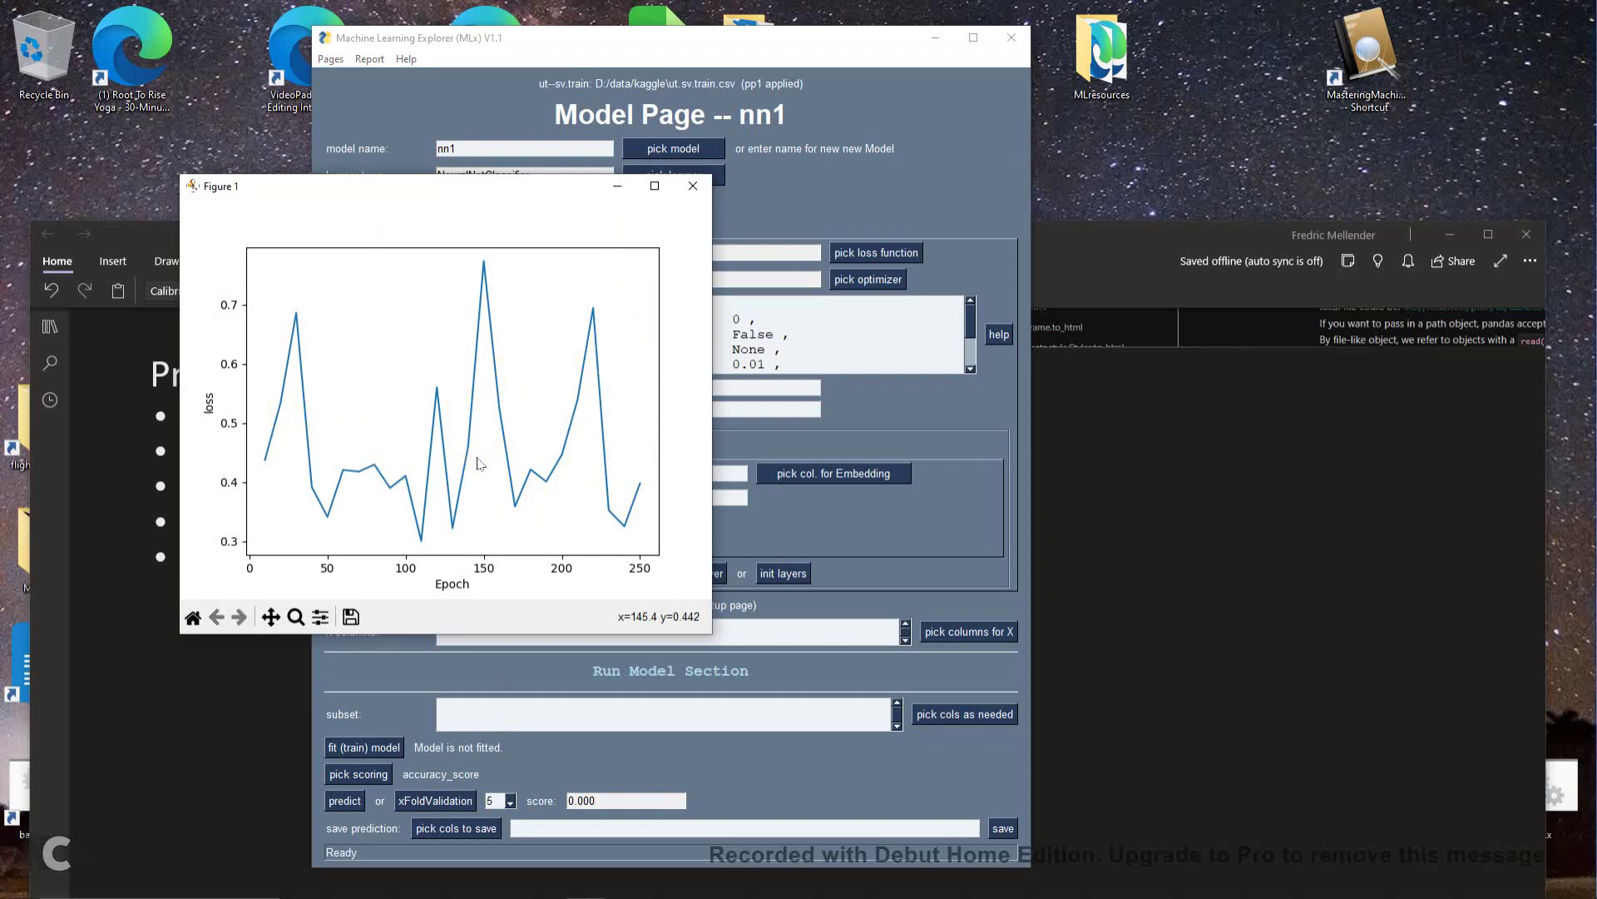
Examine the plot of loss against epoch and close it to finish the fit
click(649, 237)
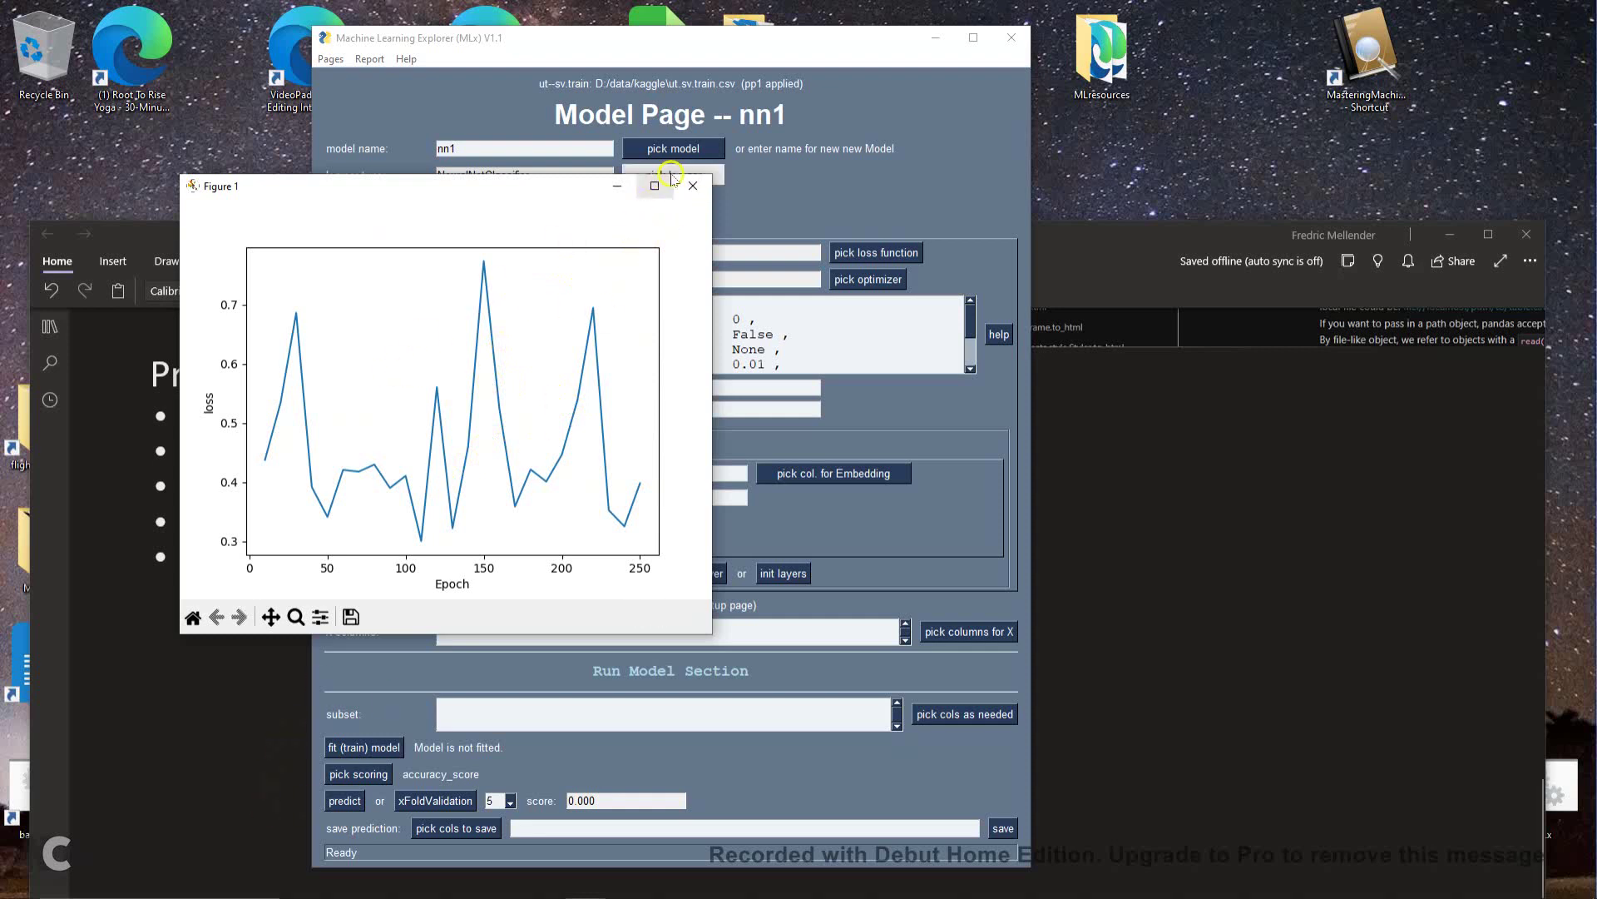
click(697, 183)
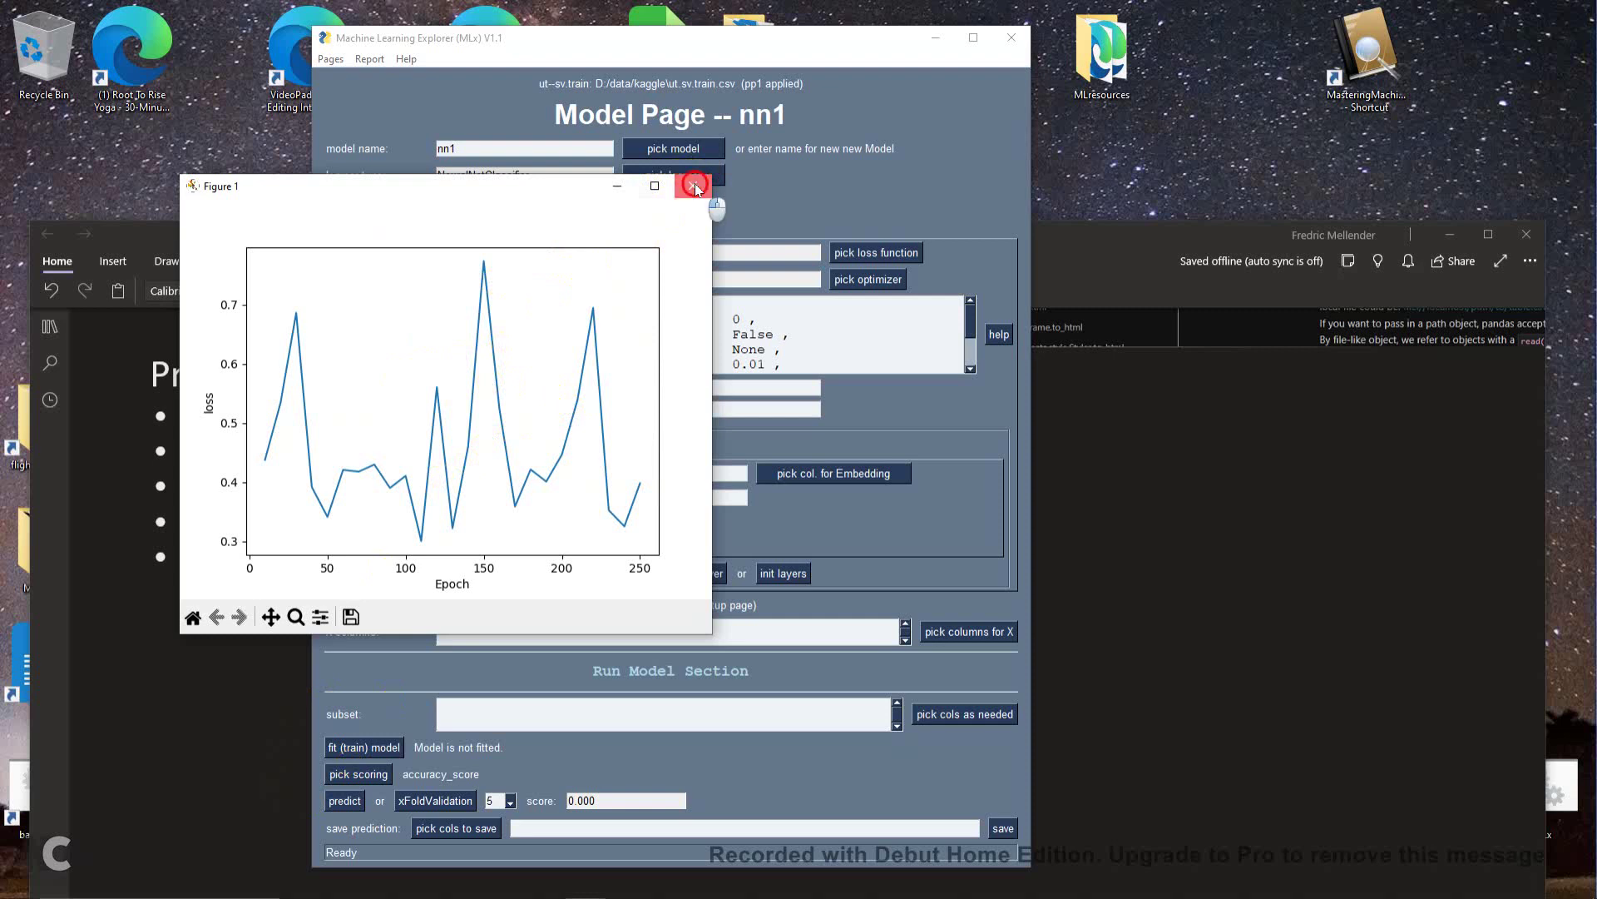
click(696, 185)
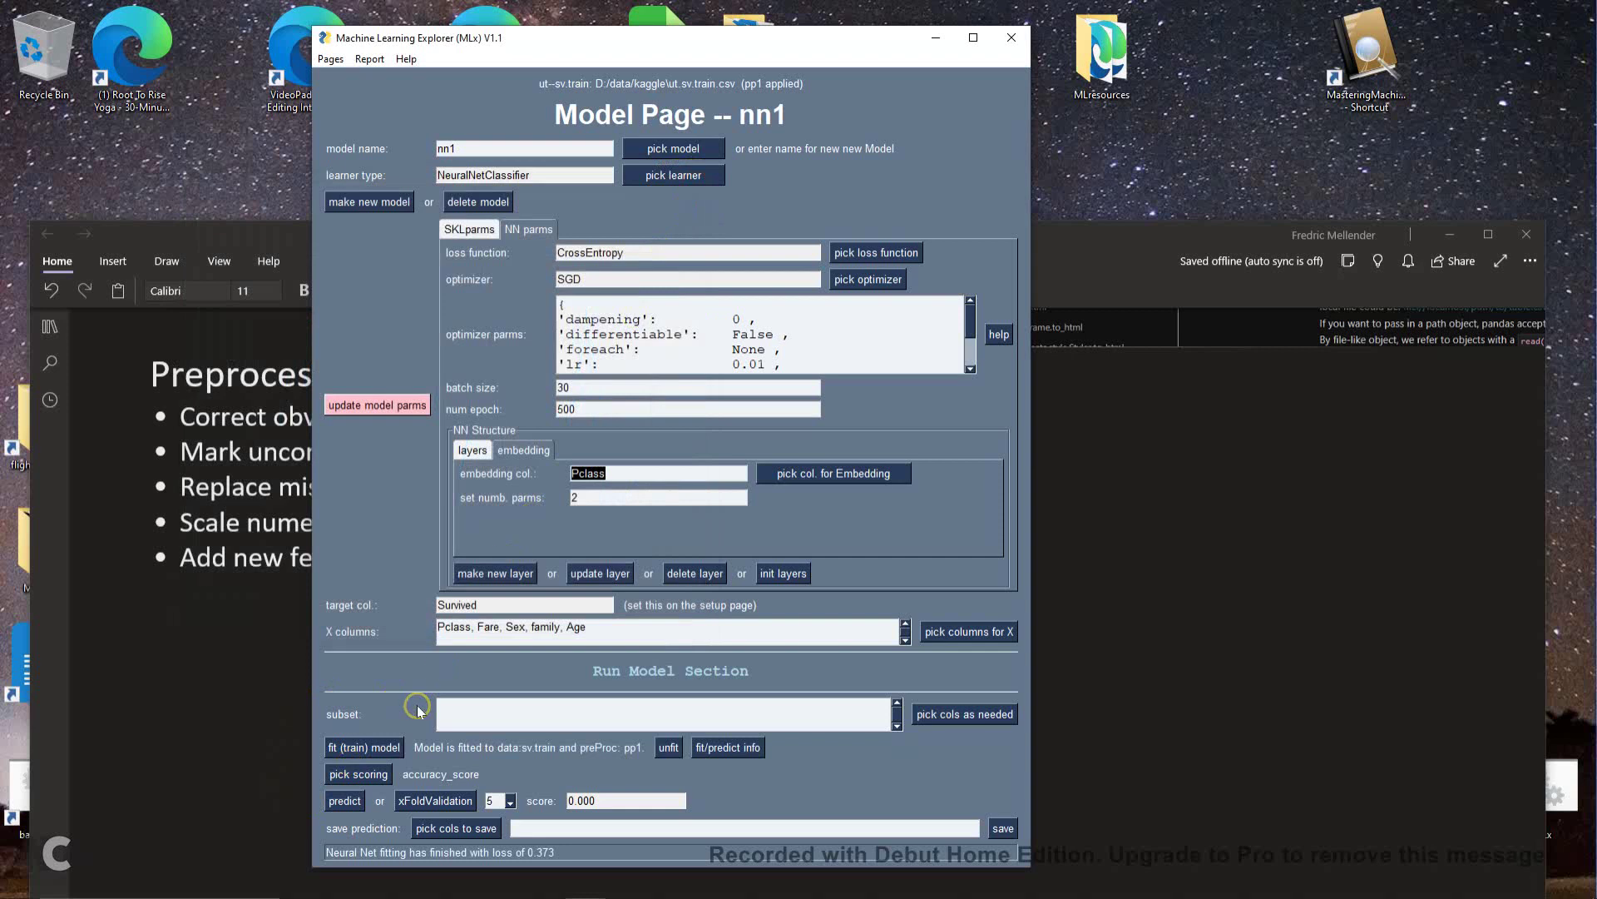
Predict and score nn1 on sv.train by accuracy, and review its classification report of precision, recall and f1-score
click(342, 795)
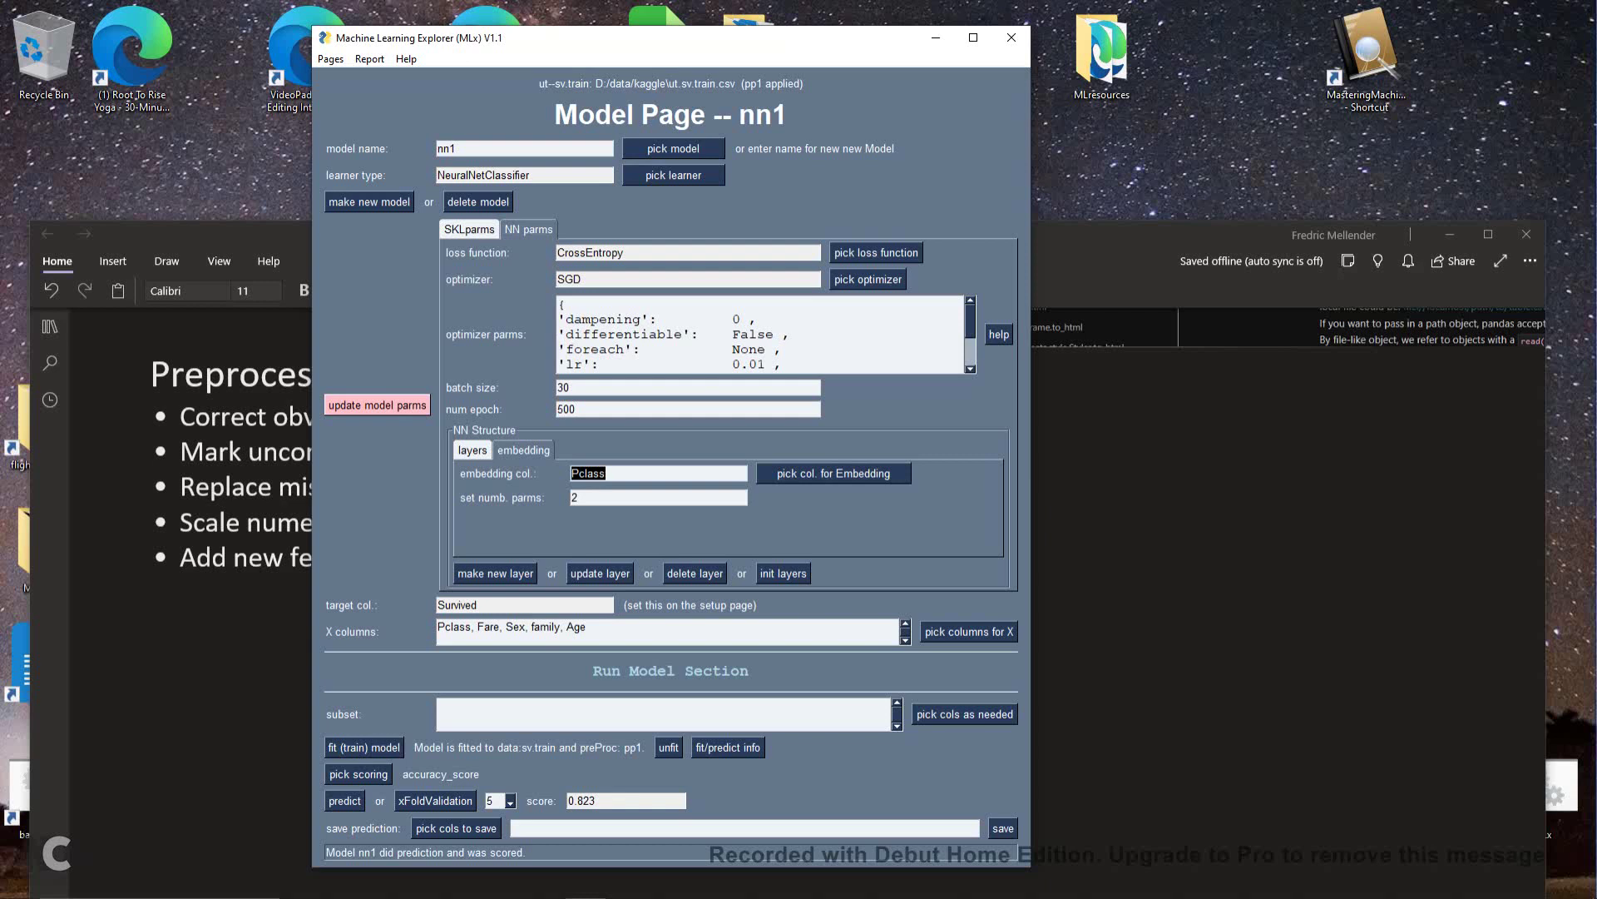
click(726, 747)
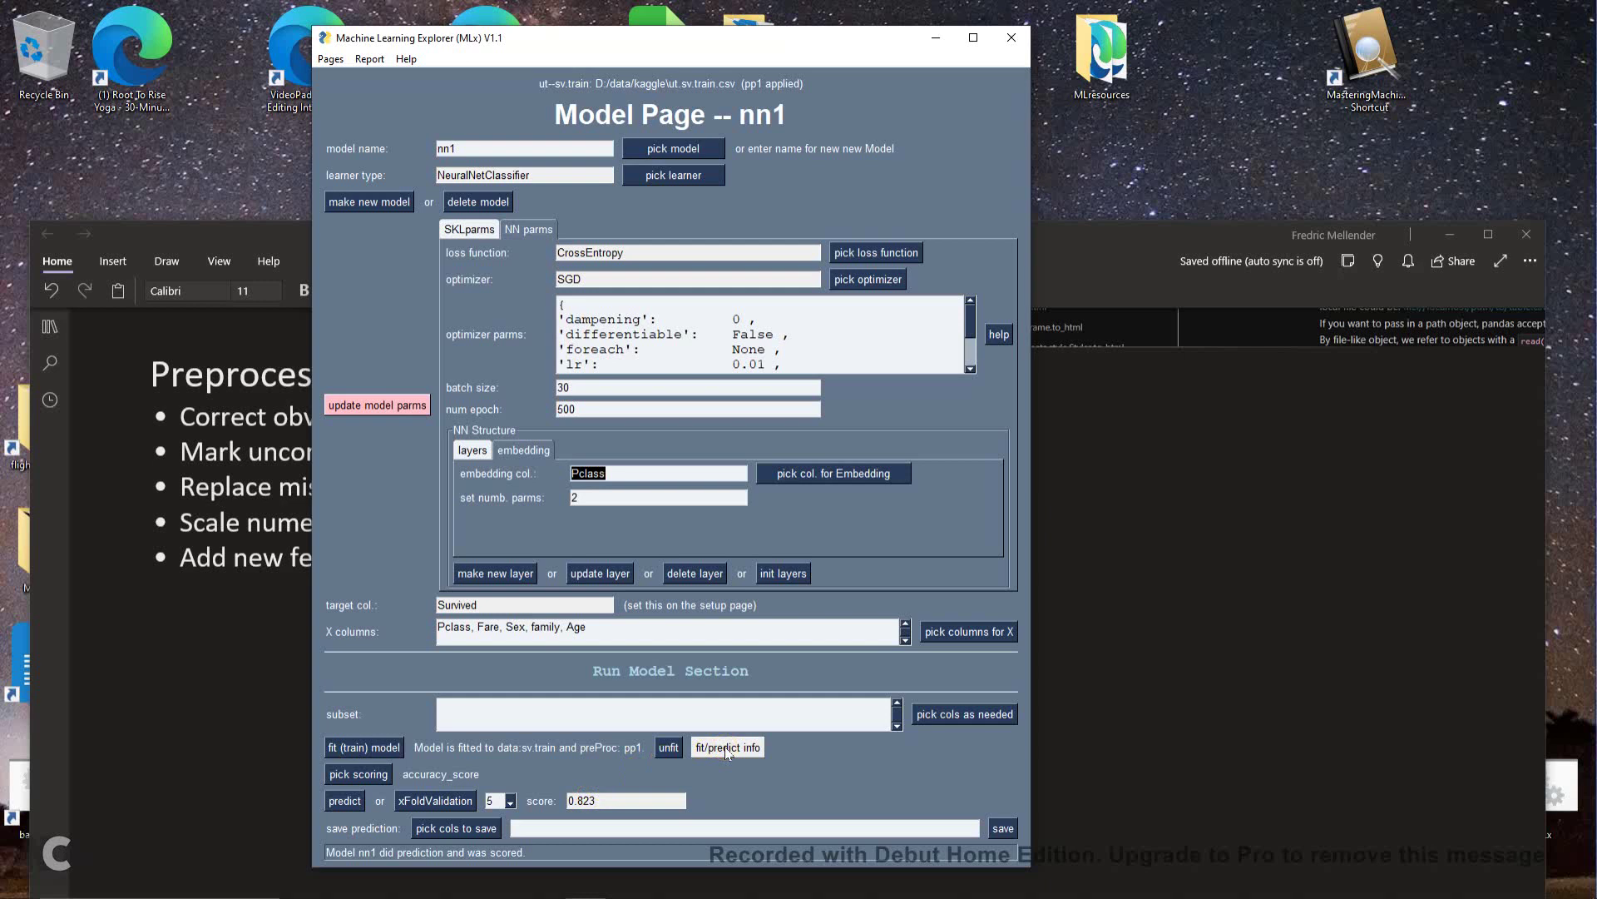
click(726, 748)
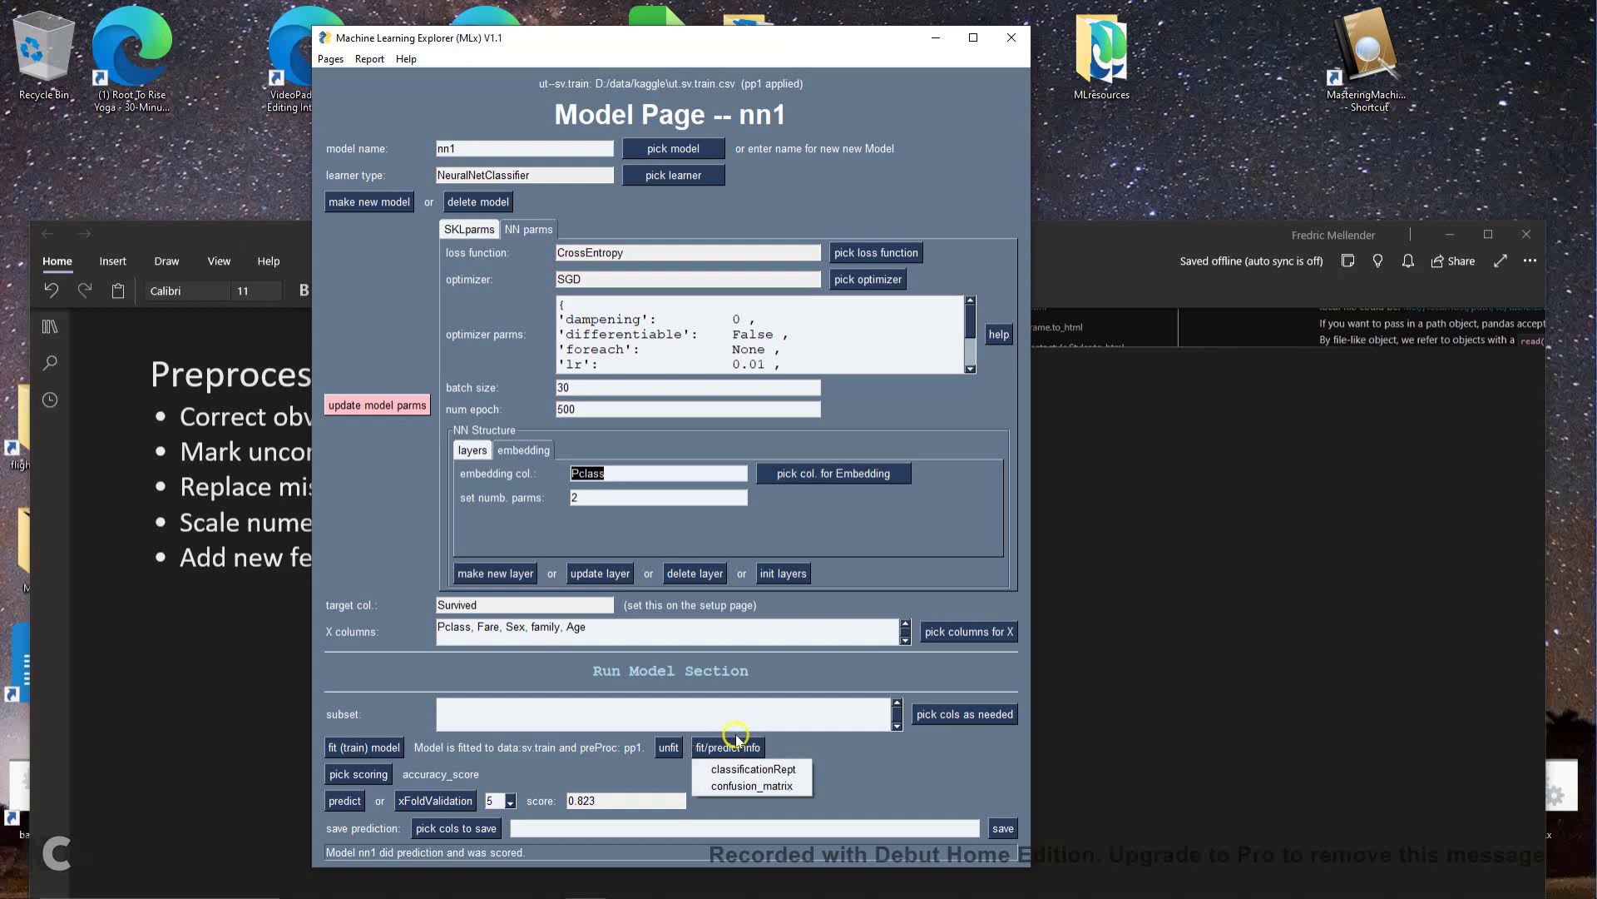
click(753, 774)
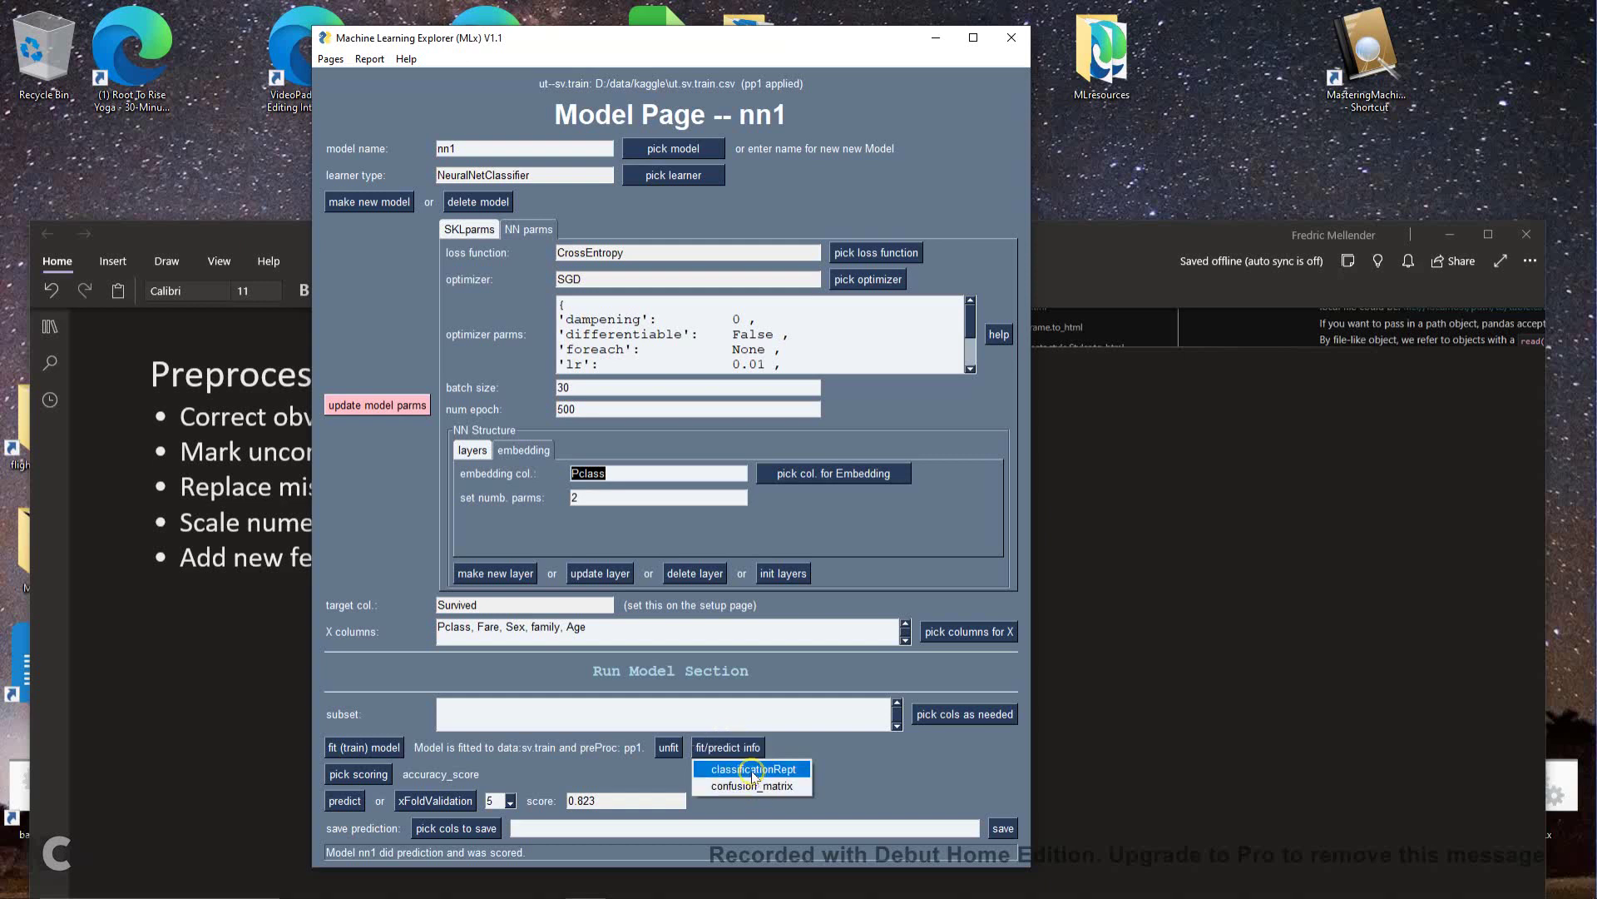
click(753, 769)
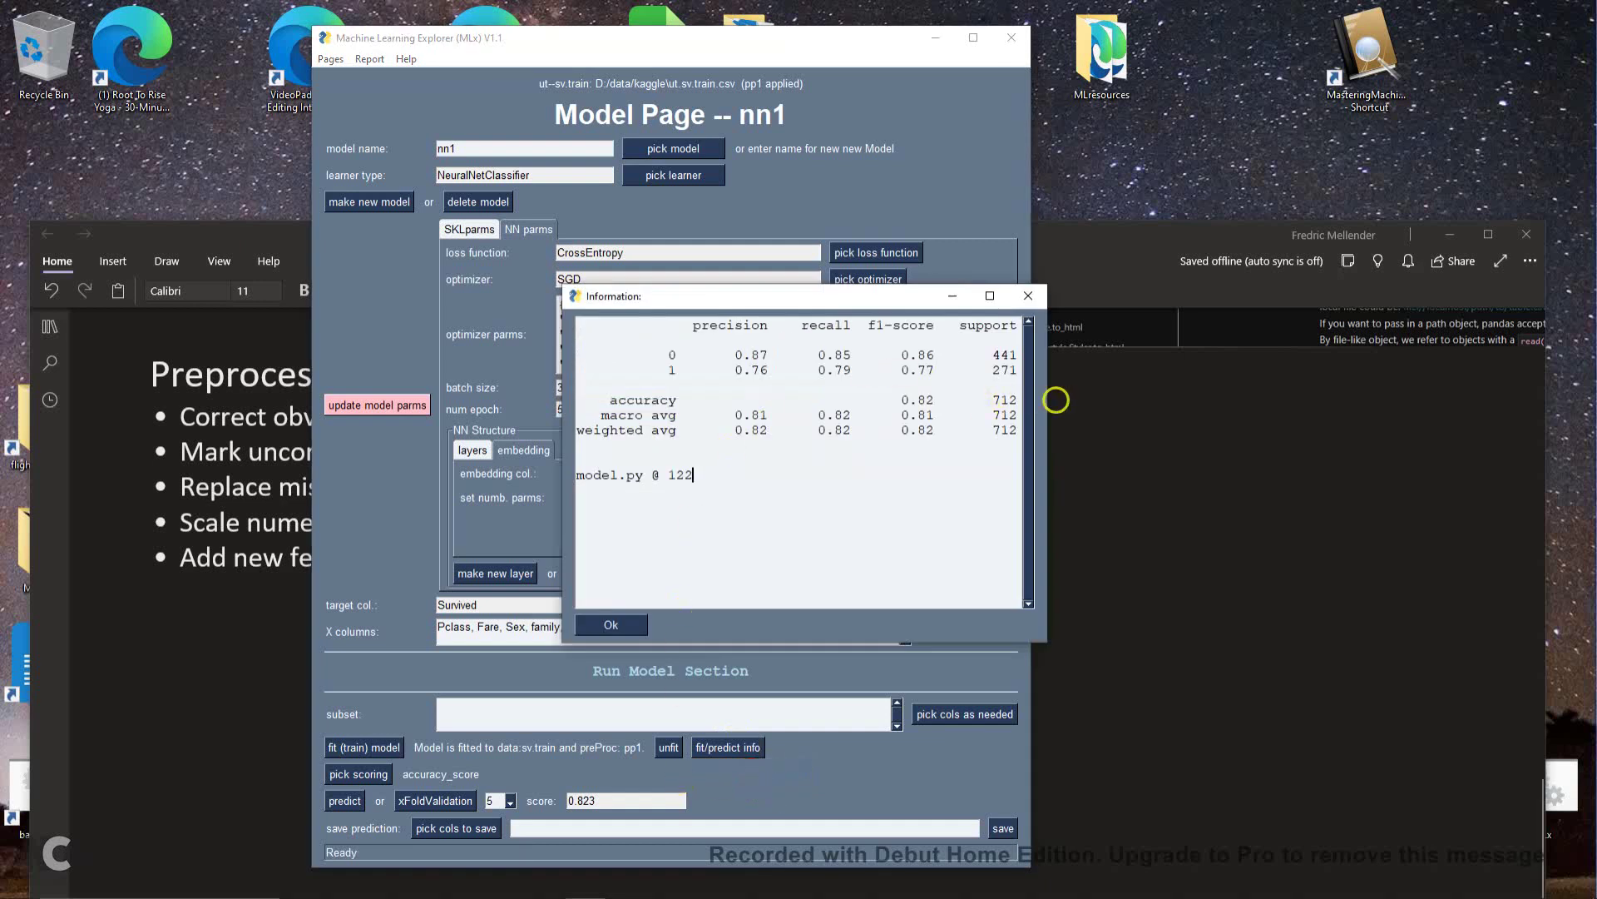
drag(1046, 403, 1219, 402)
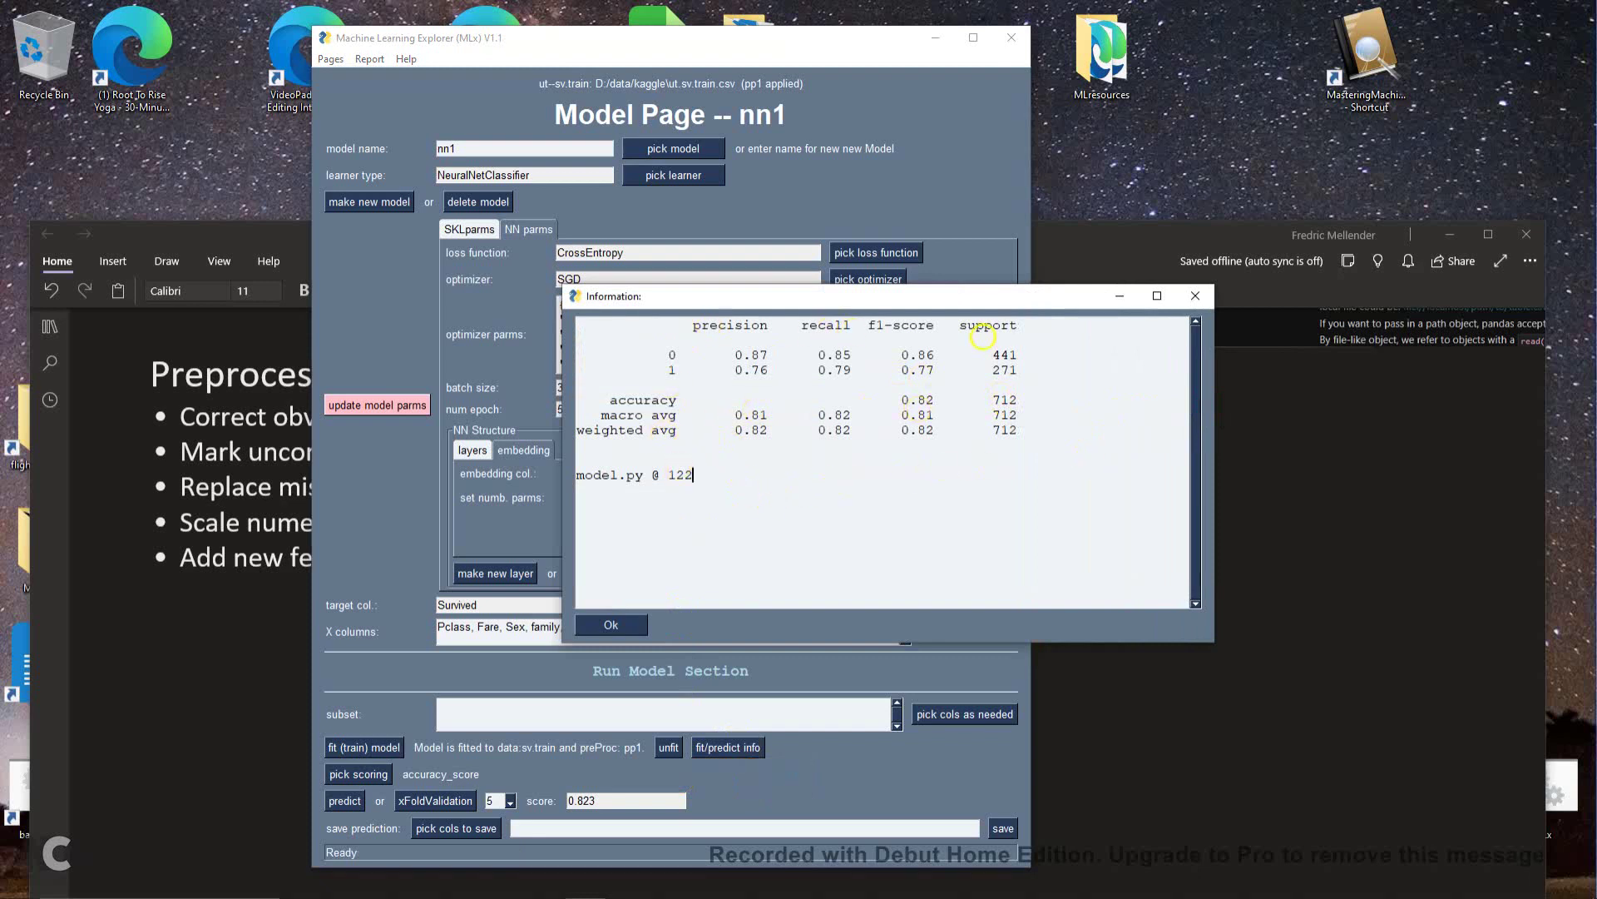
click(1195, 297)
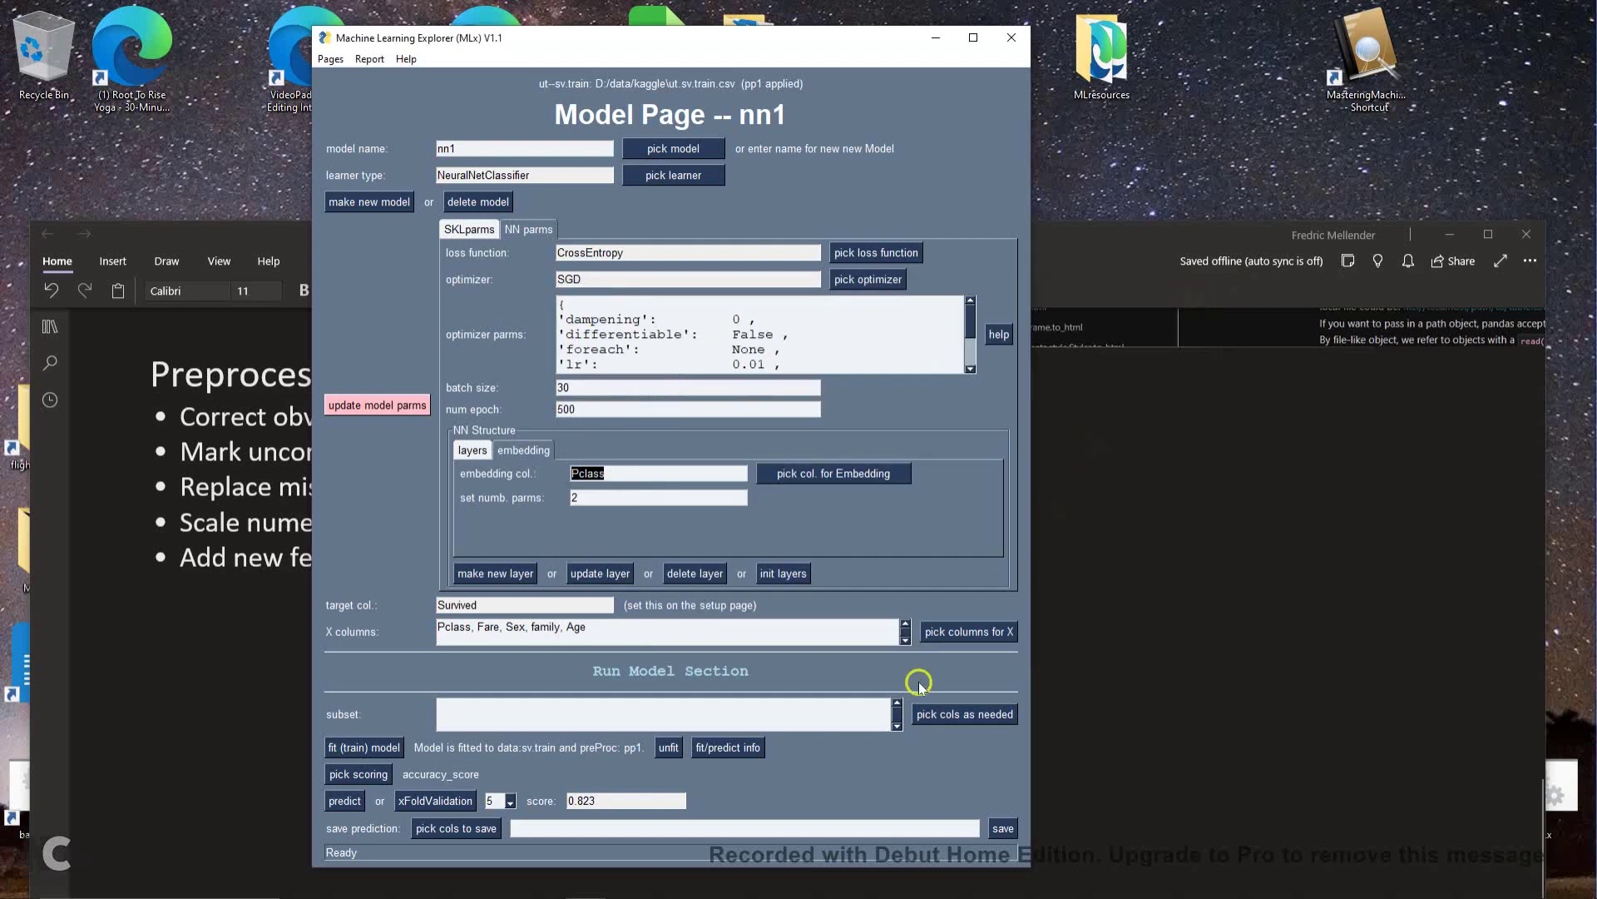
Examine nn1's confusion matrix of true against predicted labels for sv.train, and close the figure
click(738, 748)
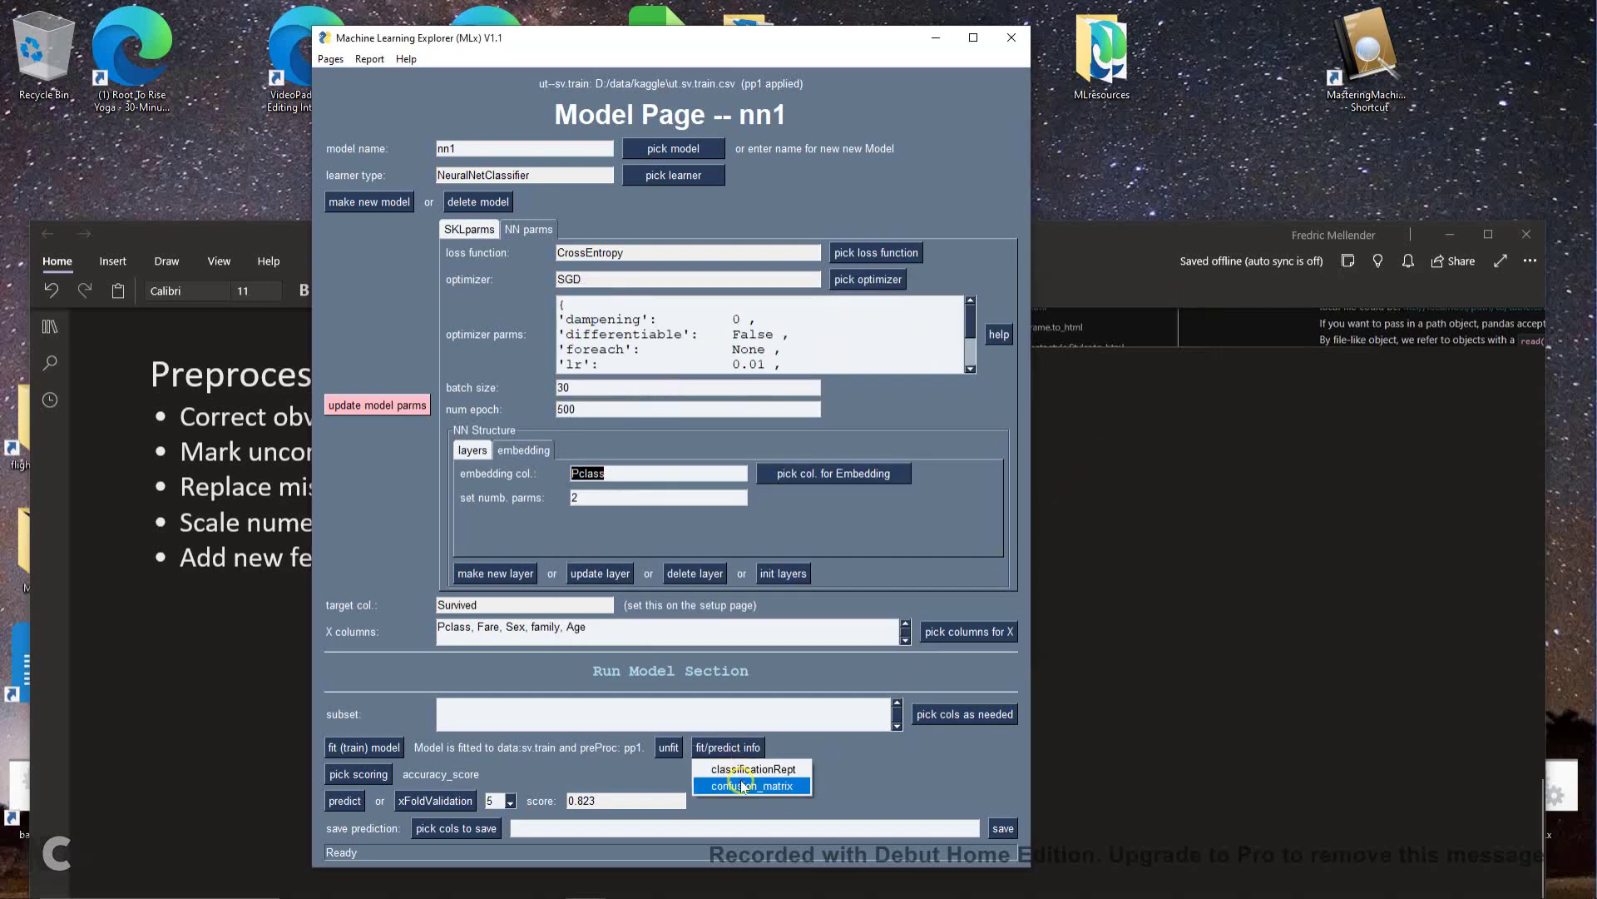
click(743, 786)
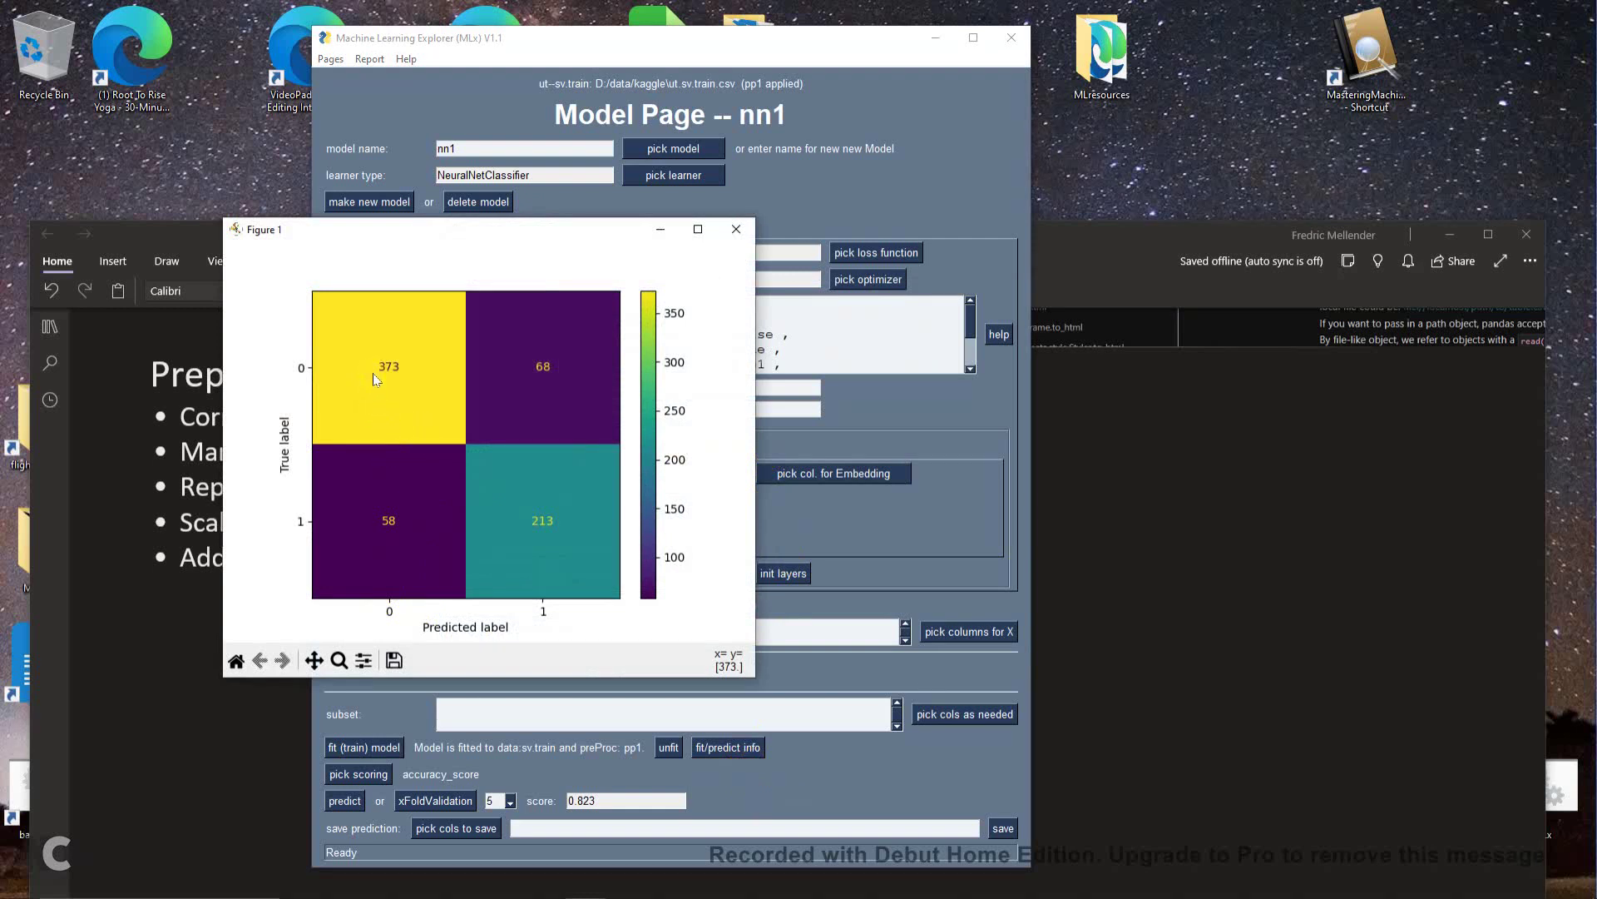
click(556, 552)
click(349, 564)
click(589, 597)
click(422, 549)
click(732, 225)
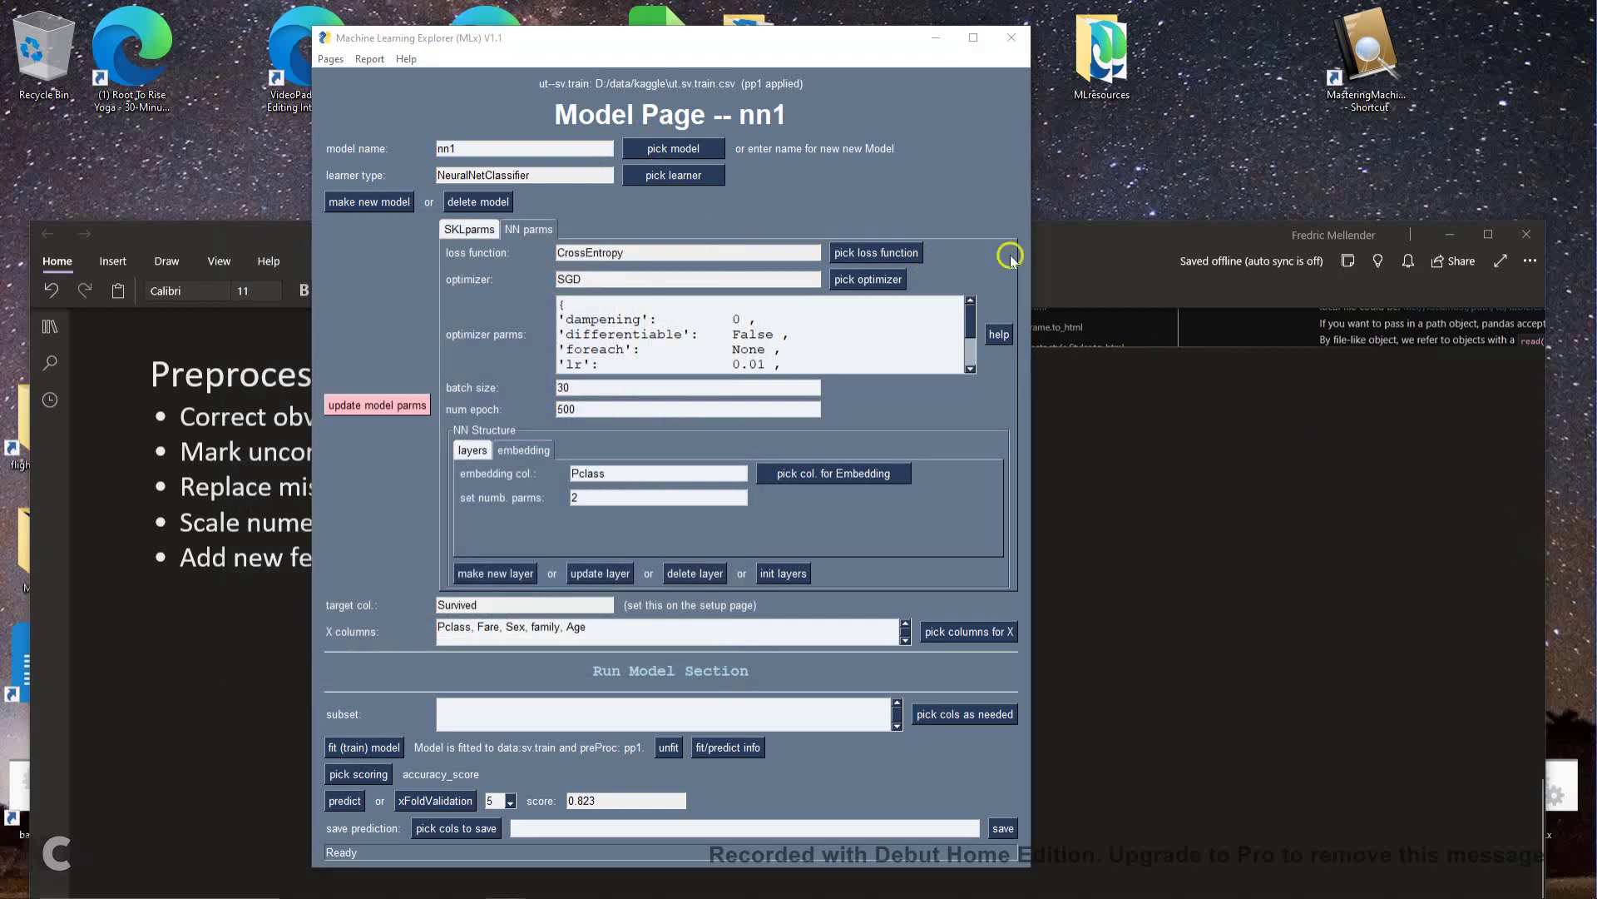
Review the Project Report to compare the last training scores of all models, and close it
click(370, 59)
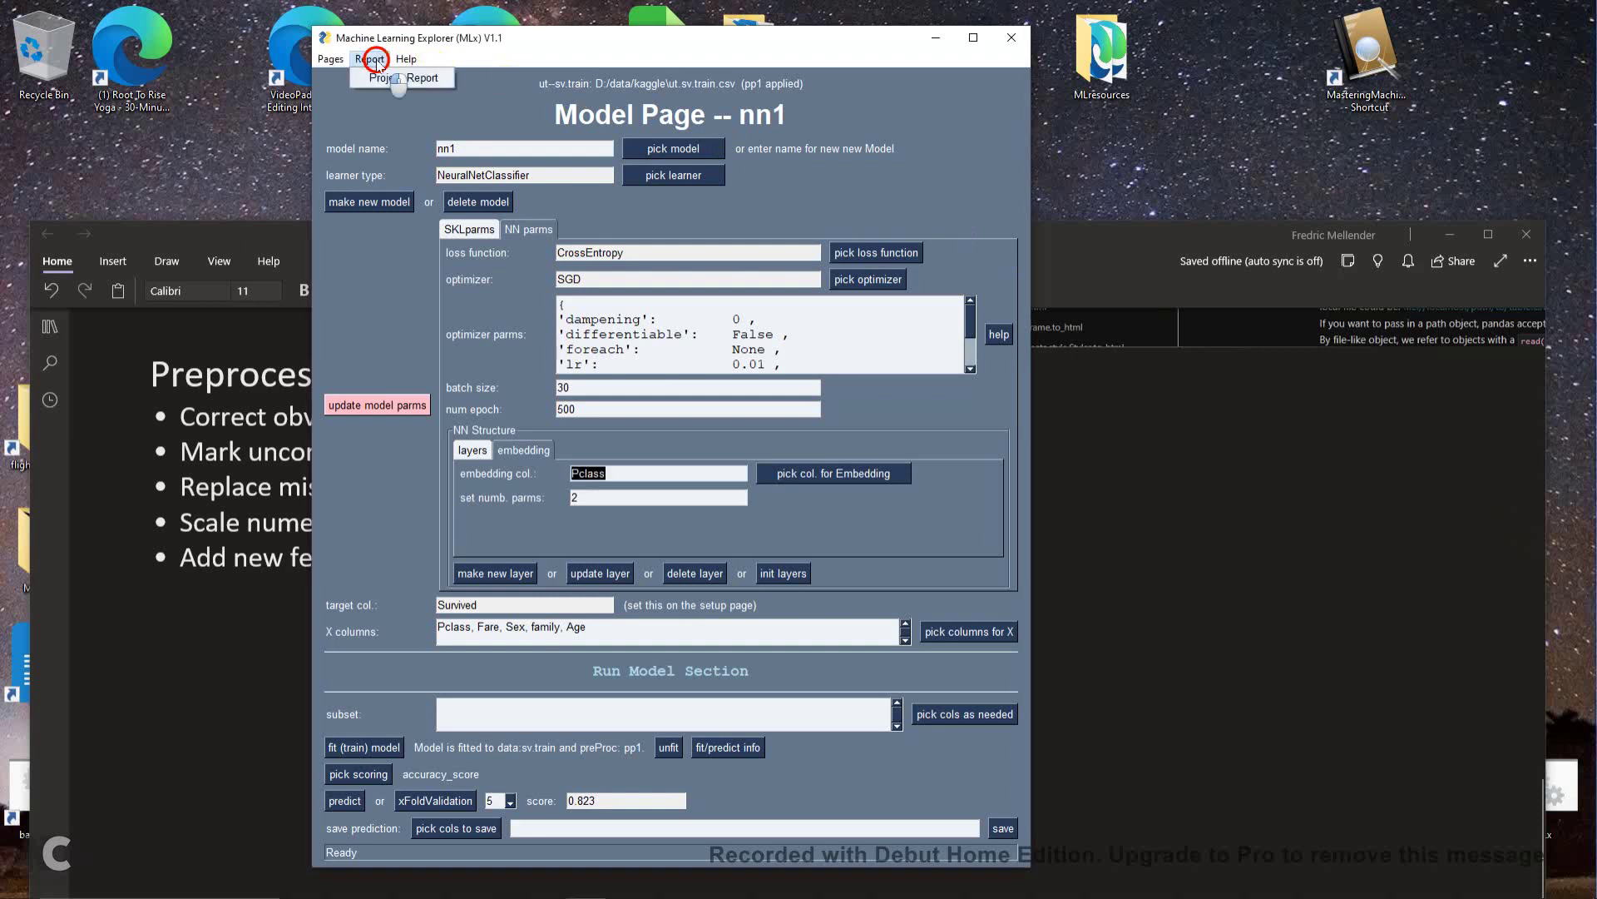
click(385, 77)
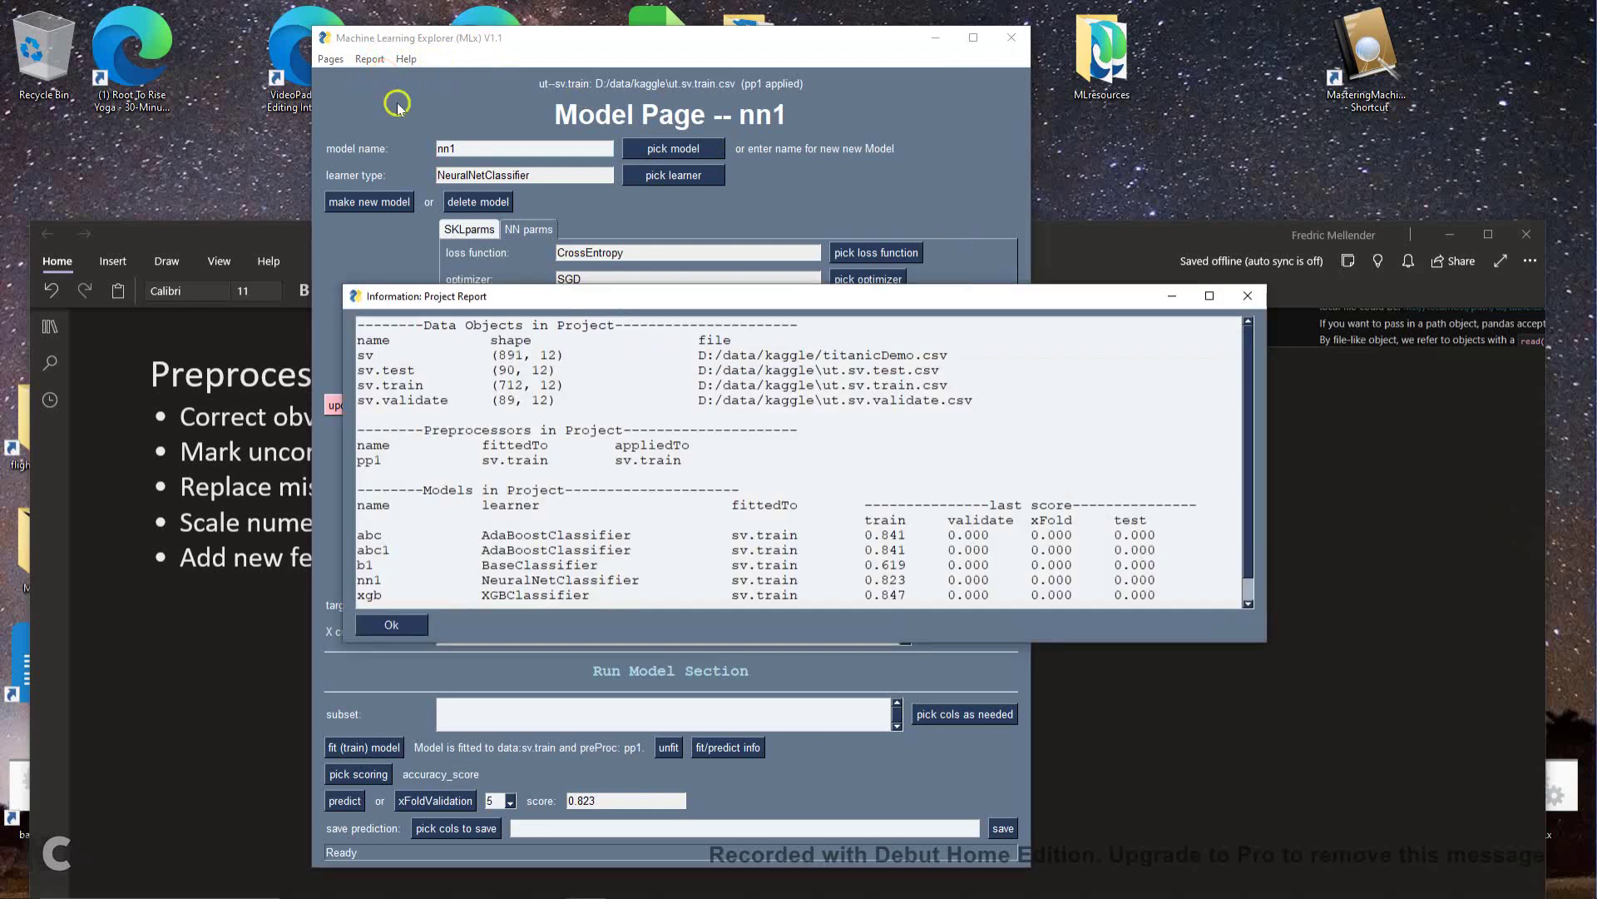
drag(587, 296, 607, 218)
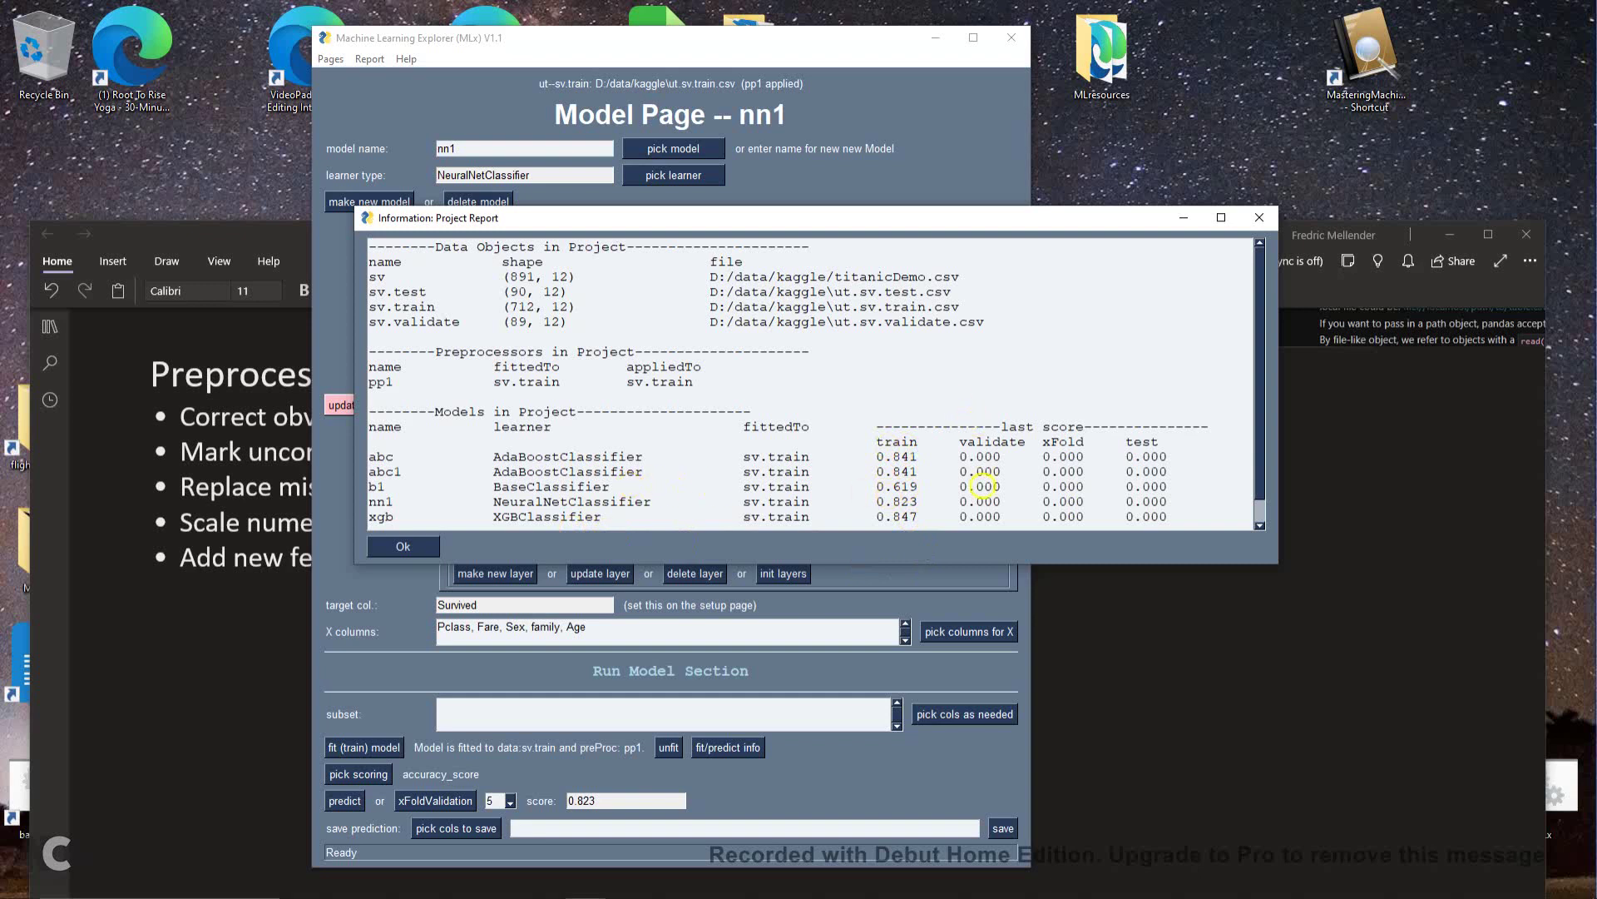
click(1256, 218)
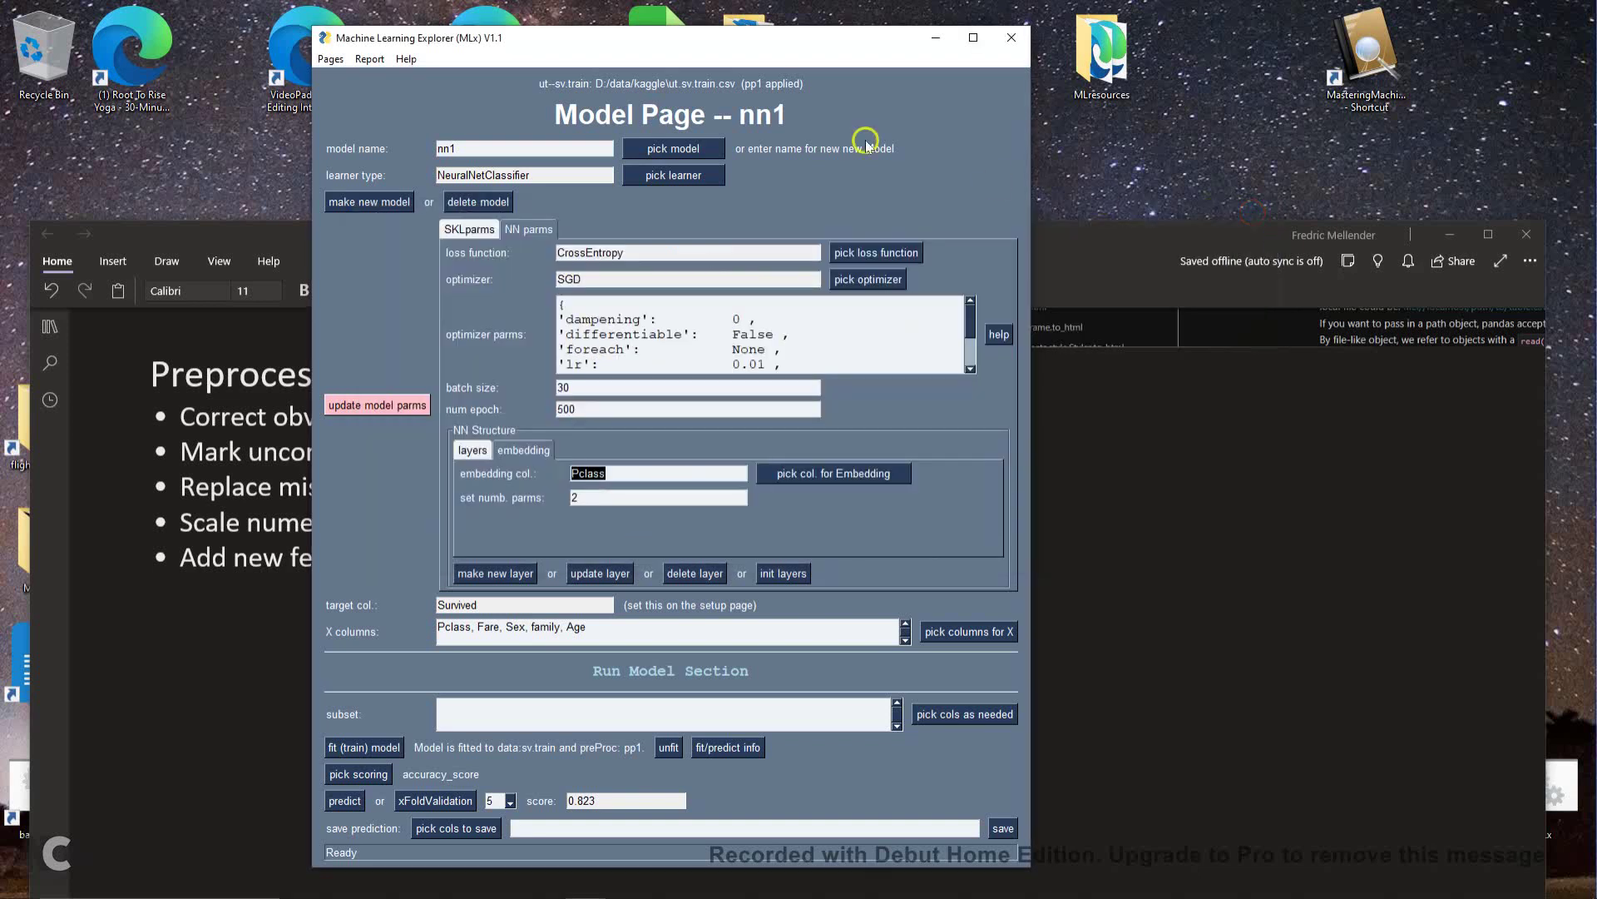
Make sv.validate the current data object of project ut on the Setup Page
click(330, 59)
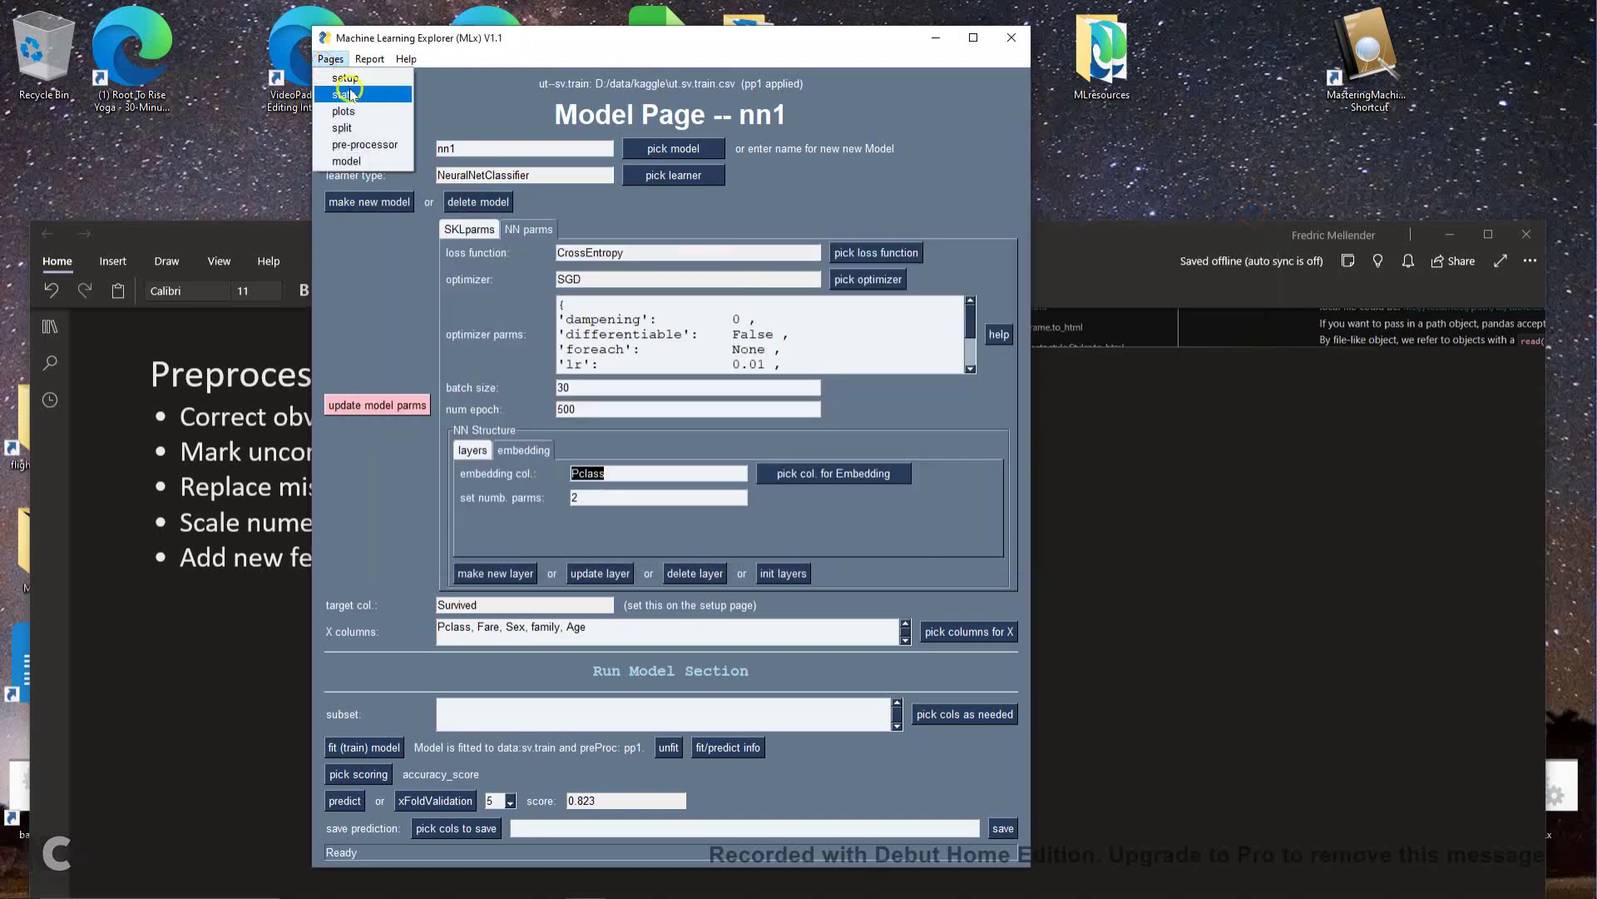
click(348, 81)
click(611, 430)
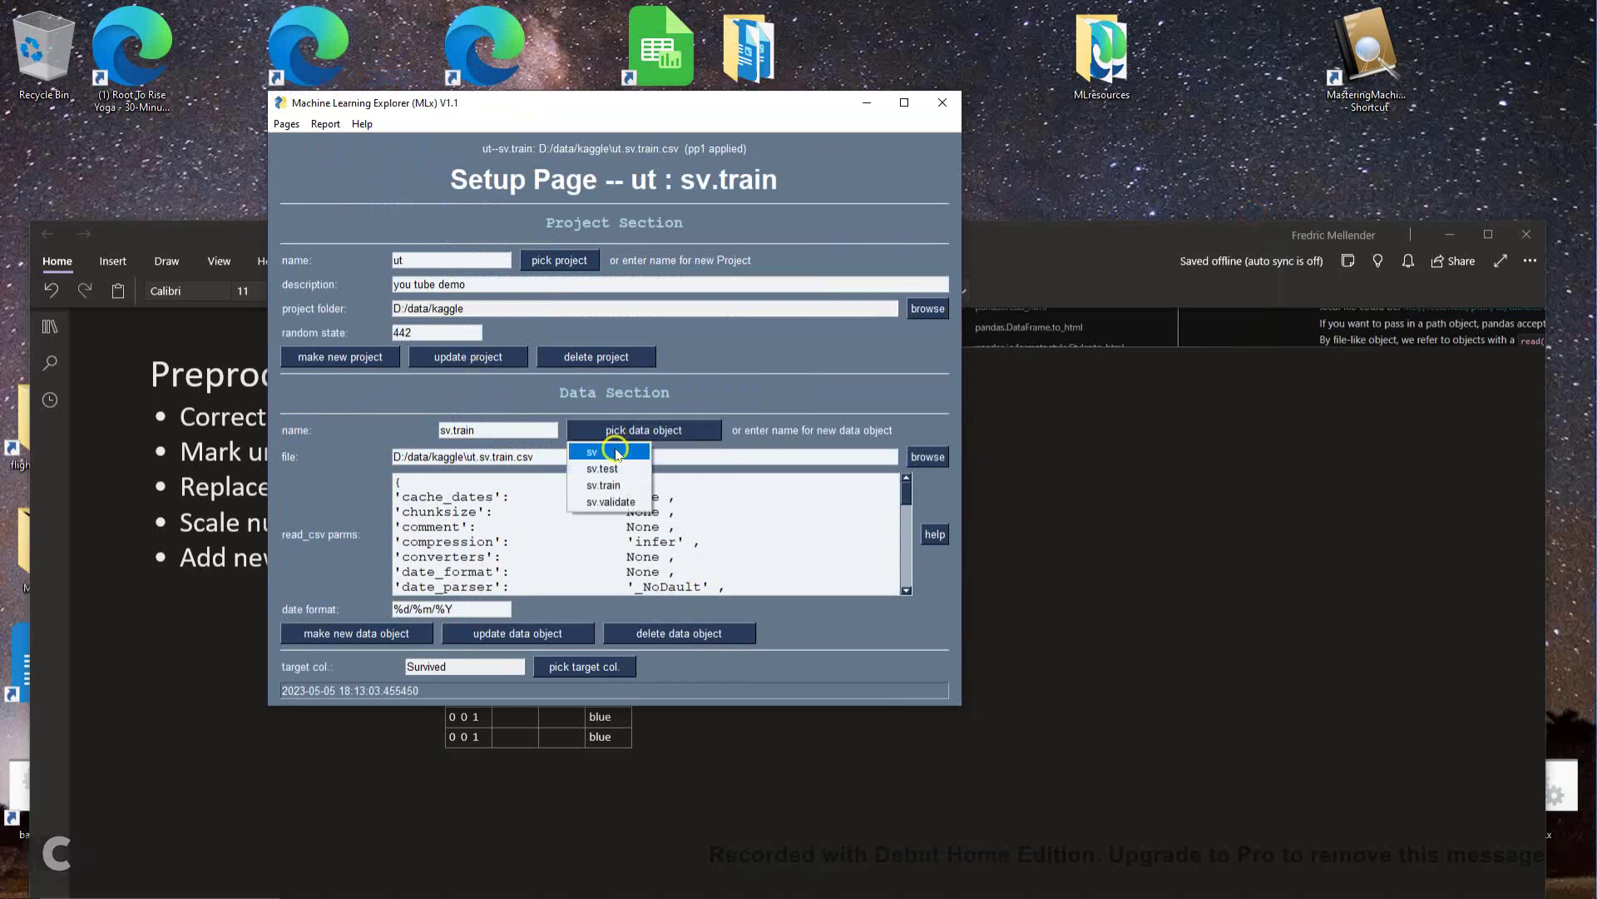
click(625, 502)
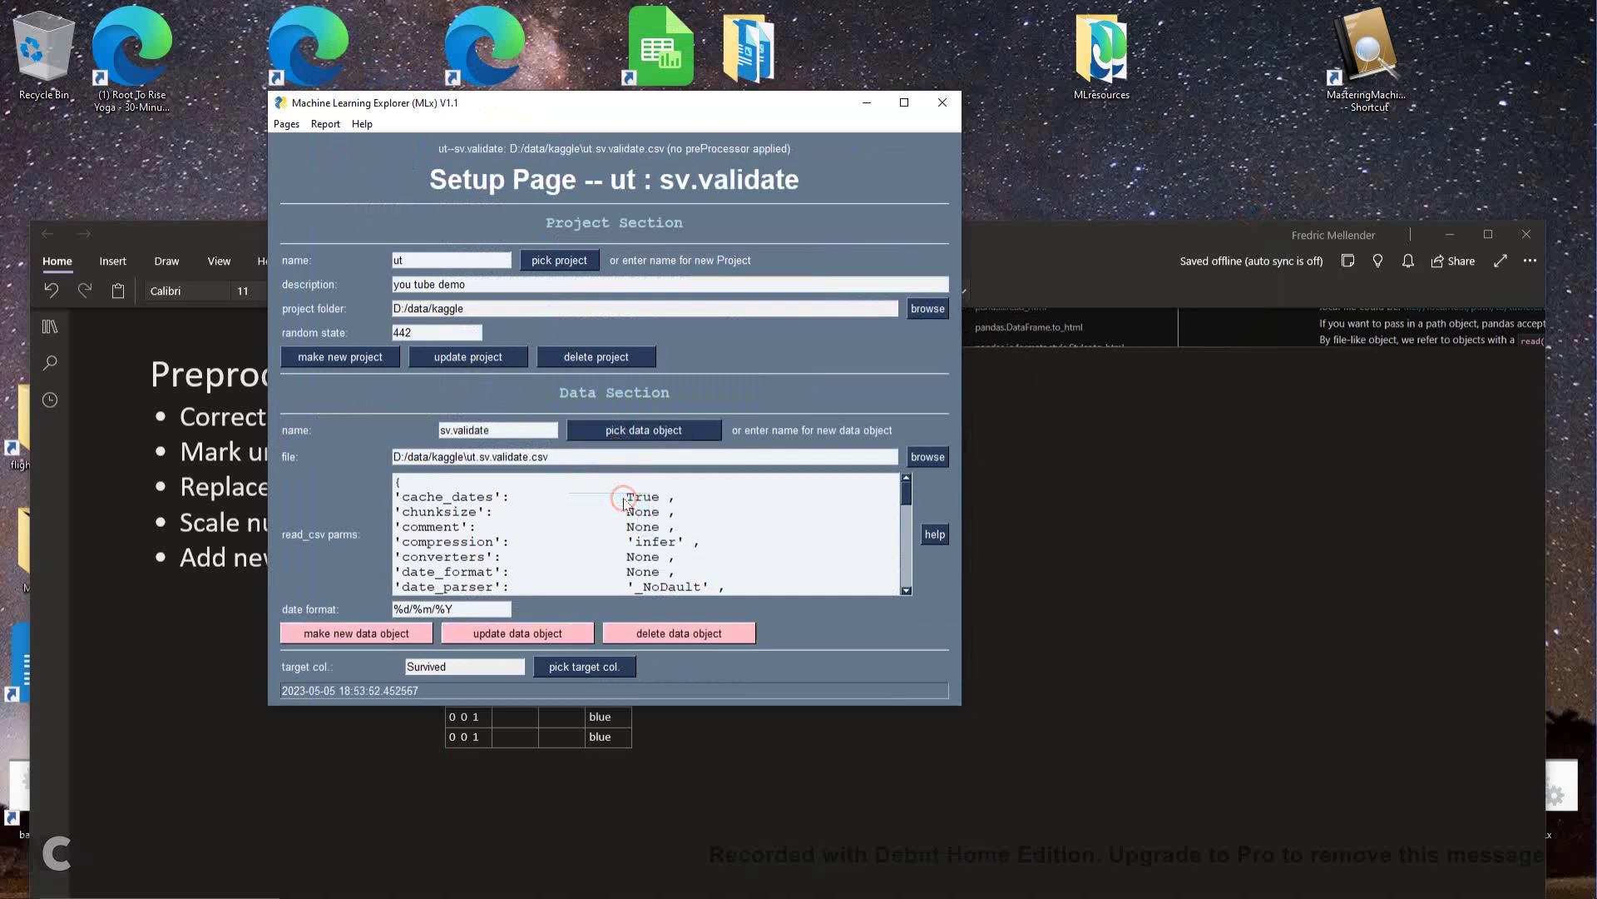
Apply the fitted preprocessor pp1 to sv.validate without refitting it
click(286, 124)
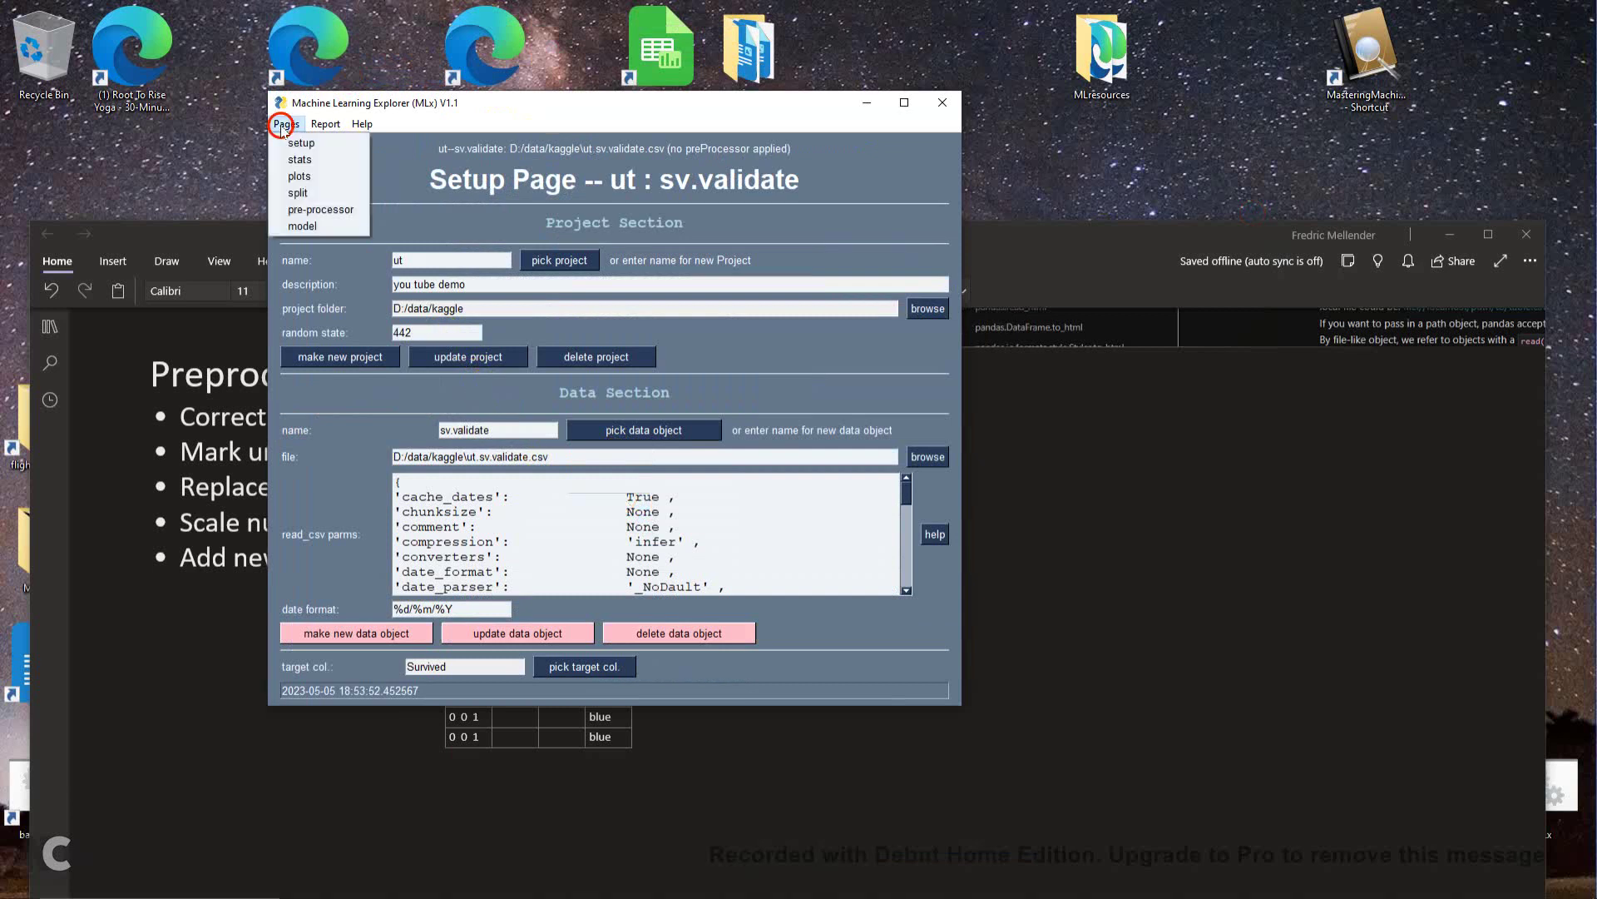
click(310, 209)
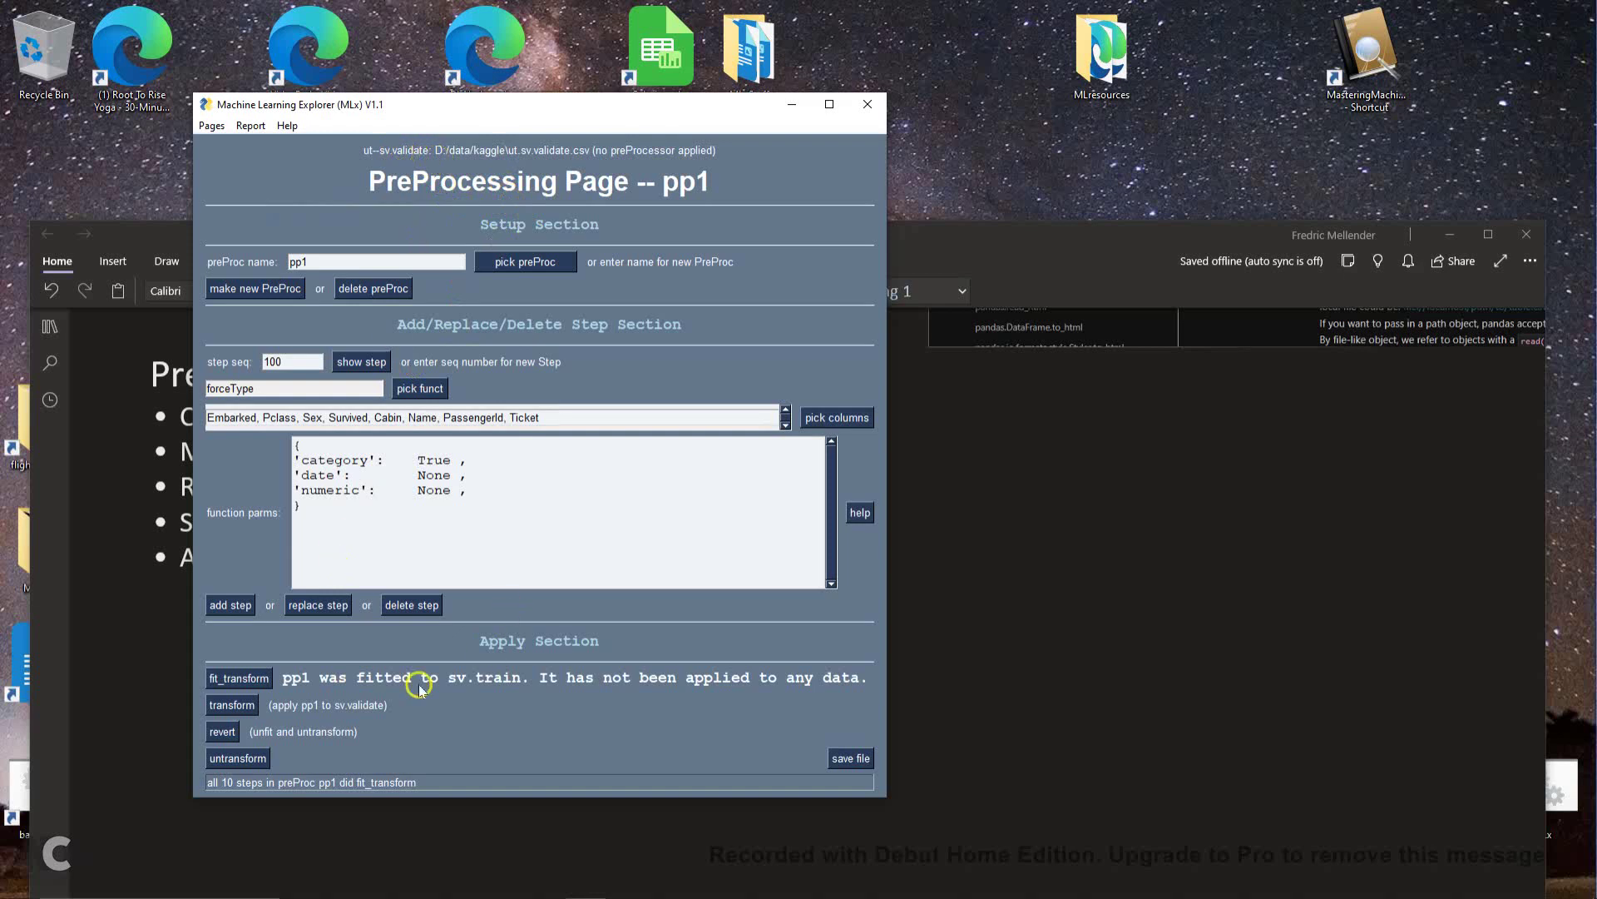
click(233, 706)
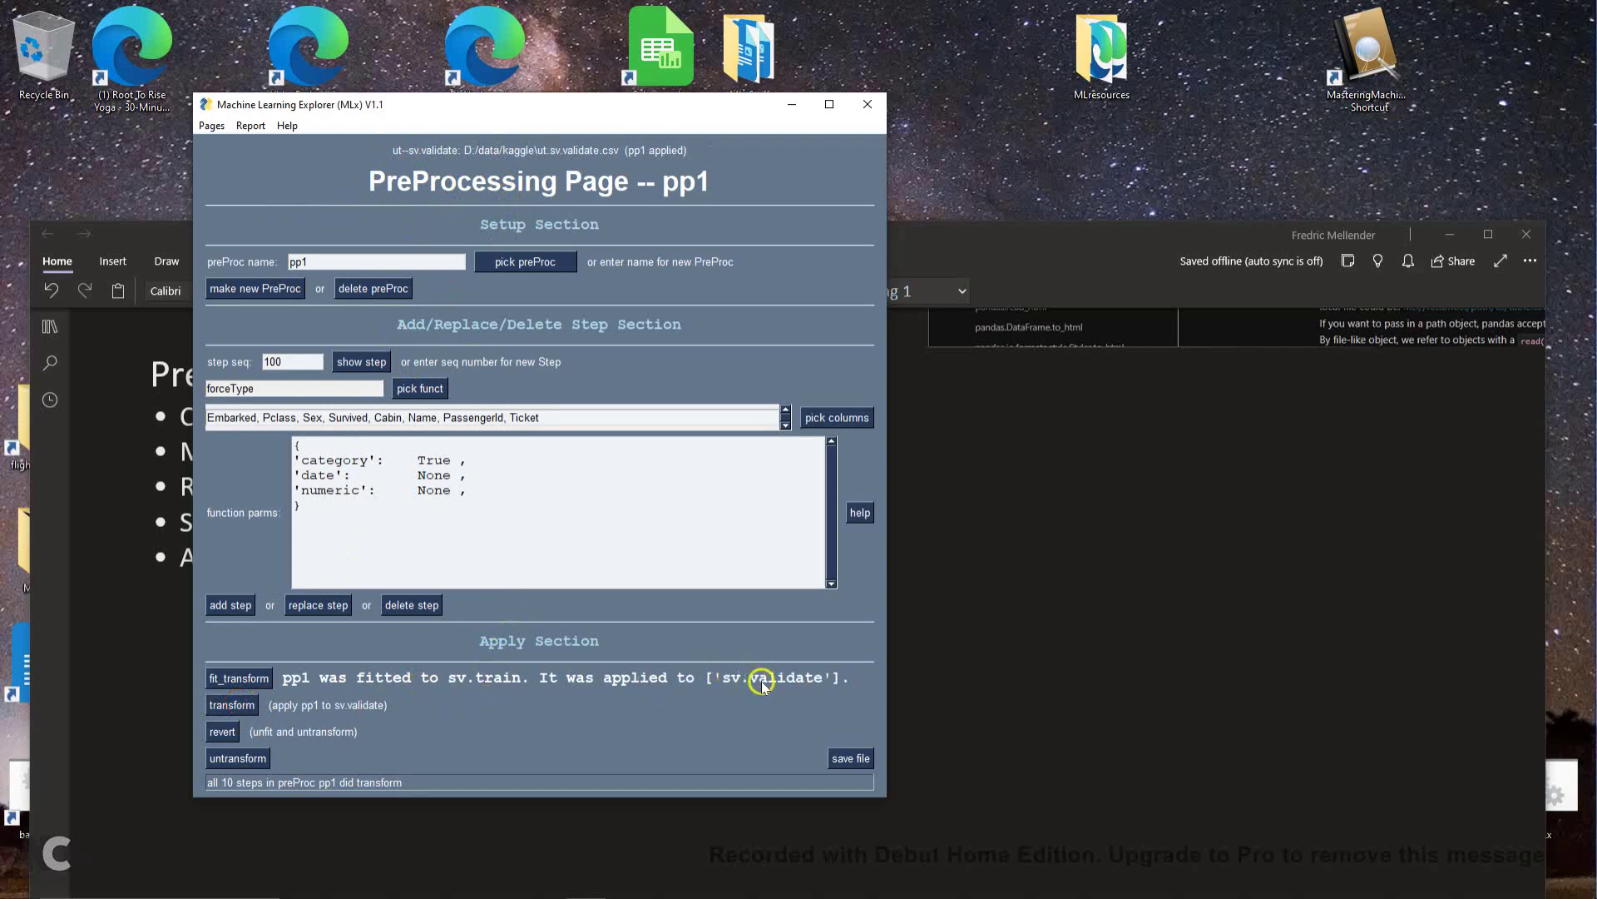
Predict and score the two AdaBoost models, abc and abc1, on sv.validate
click(206, 126)
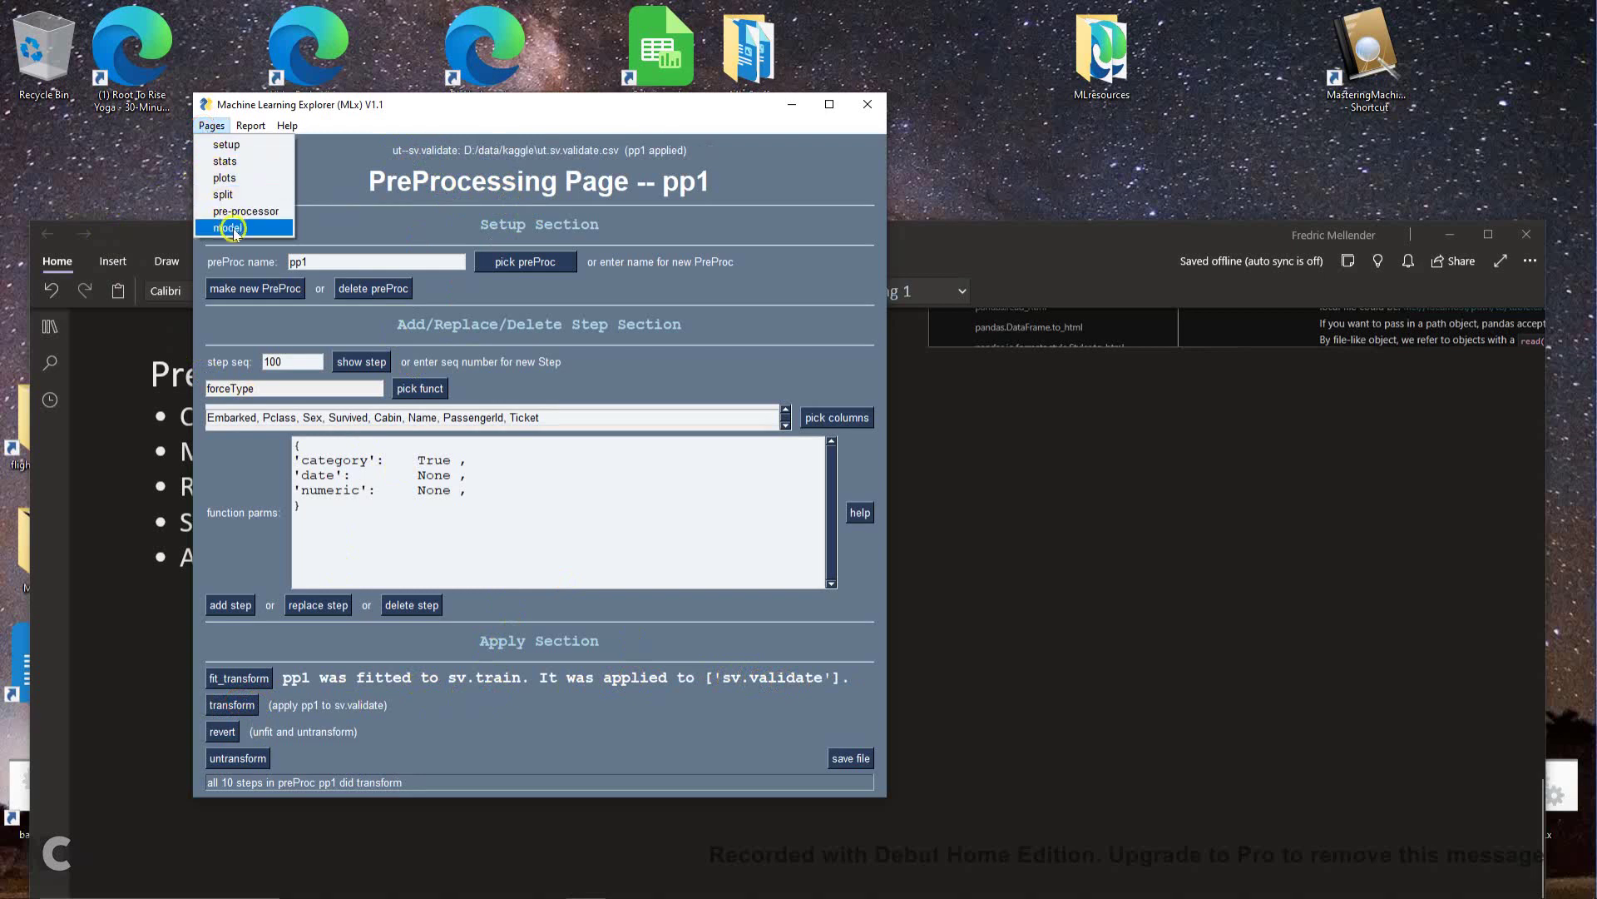
click(230, 229)
click(656, 149)
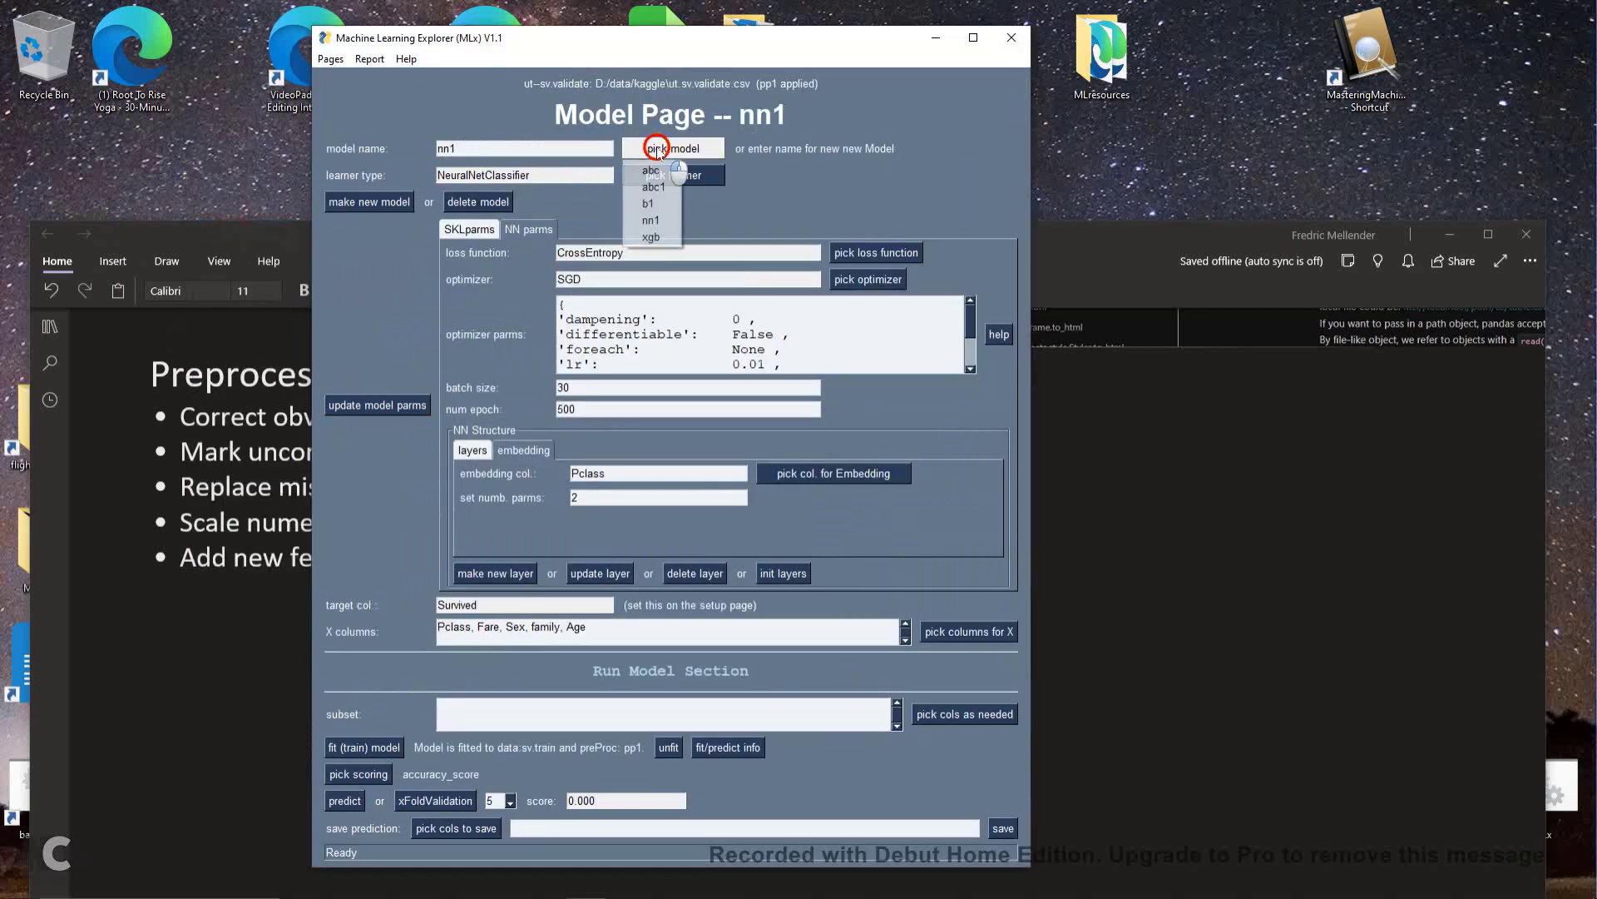
click(654, 169)
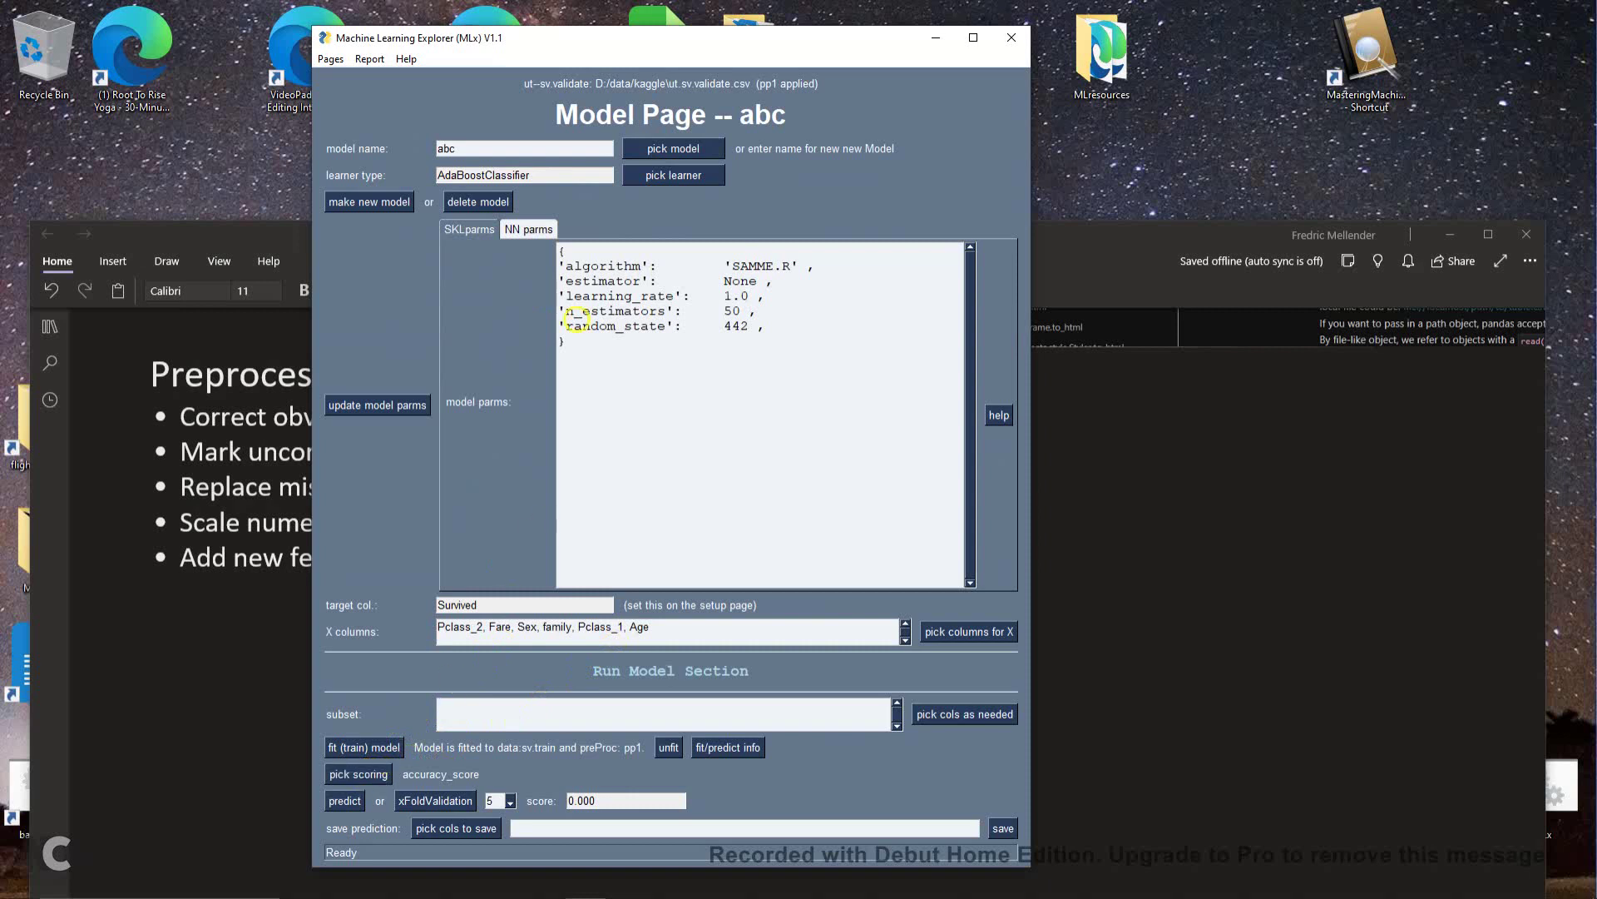
click(346, 803)
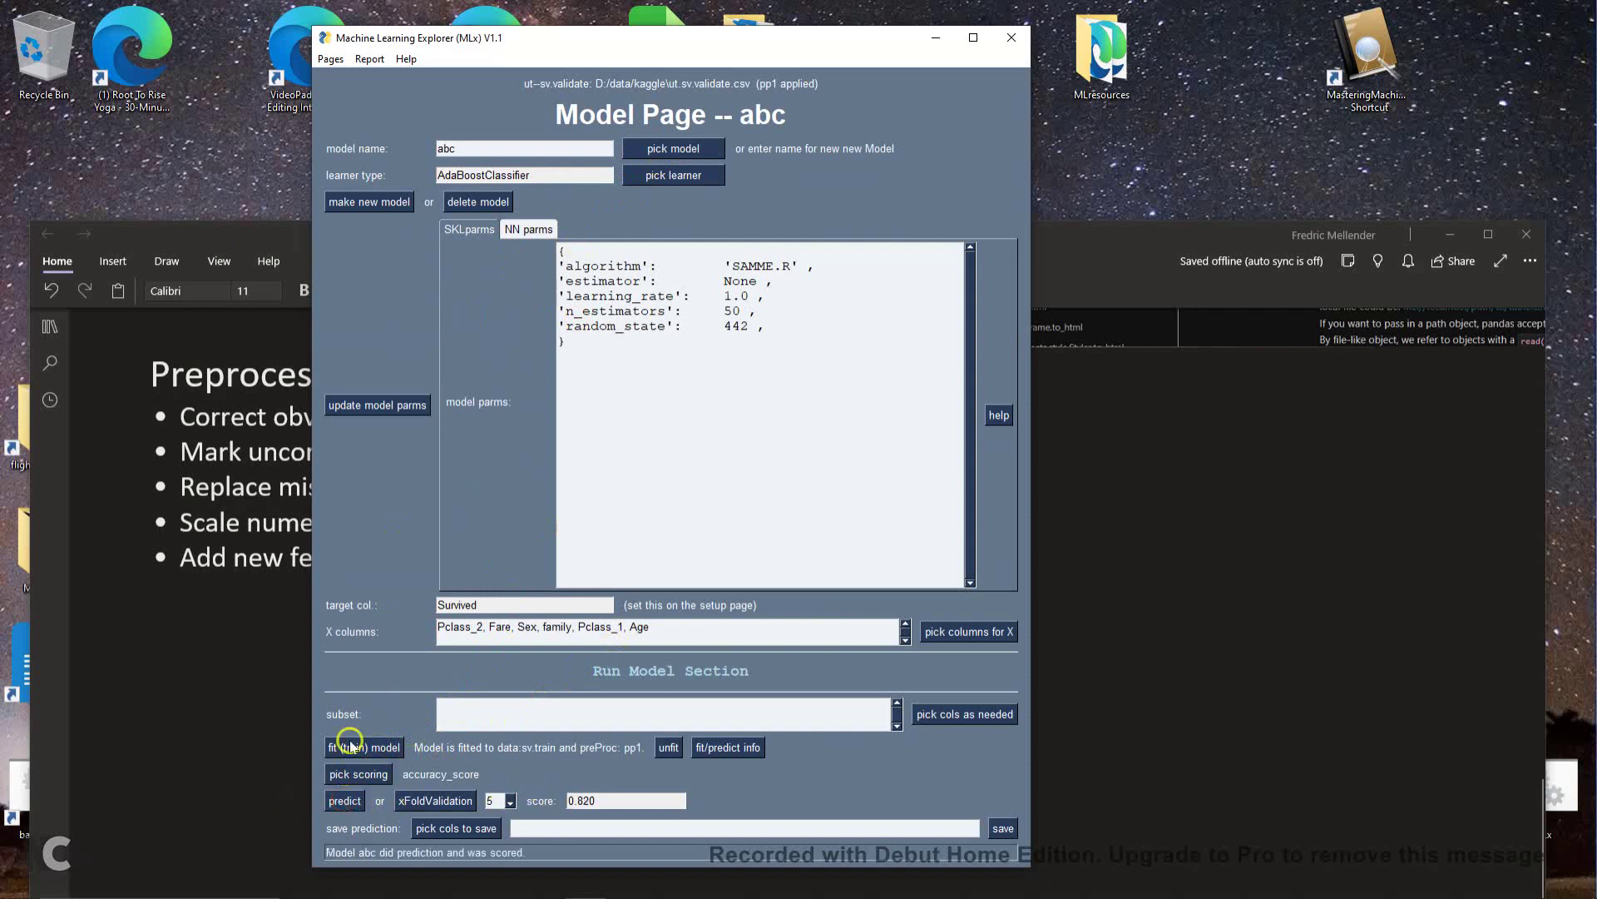
click(672, 150)
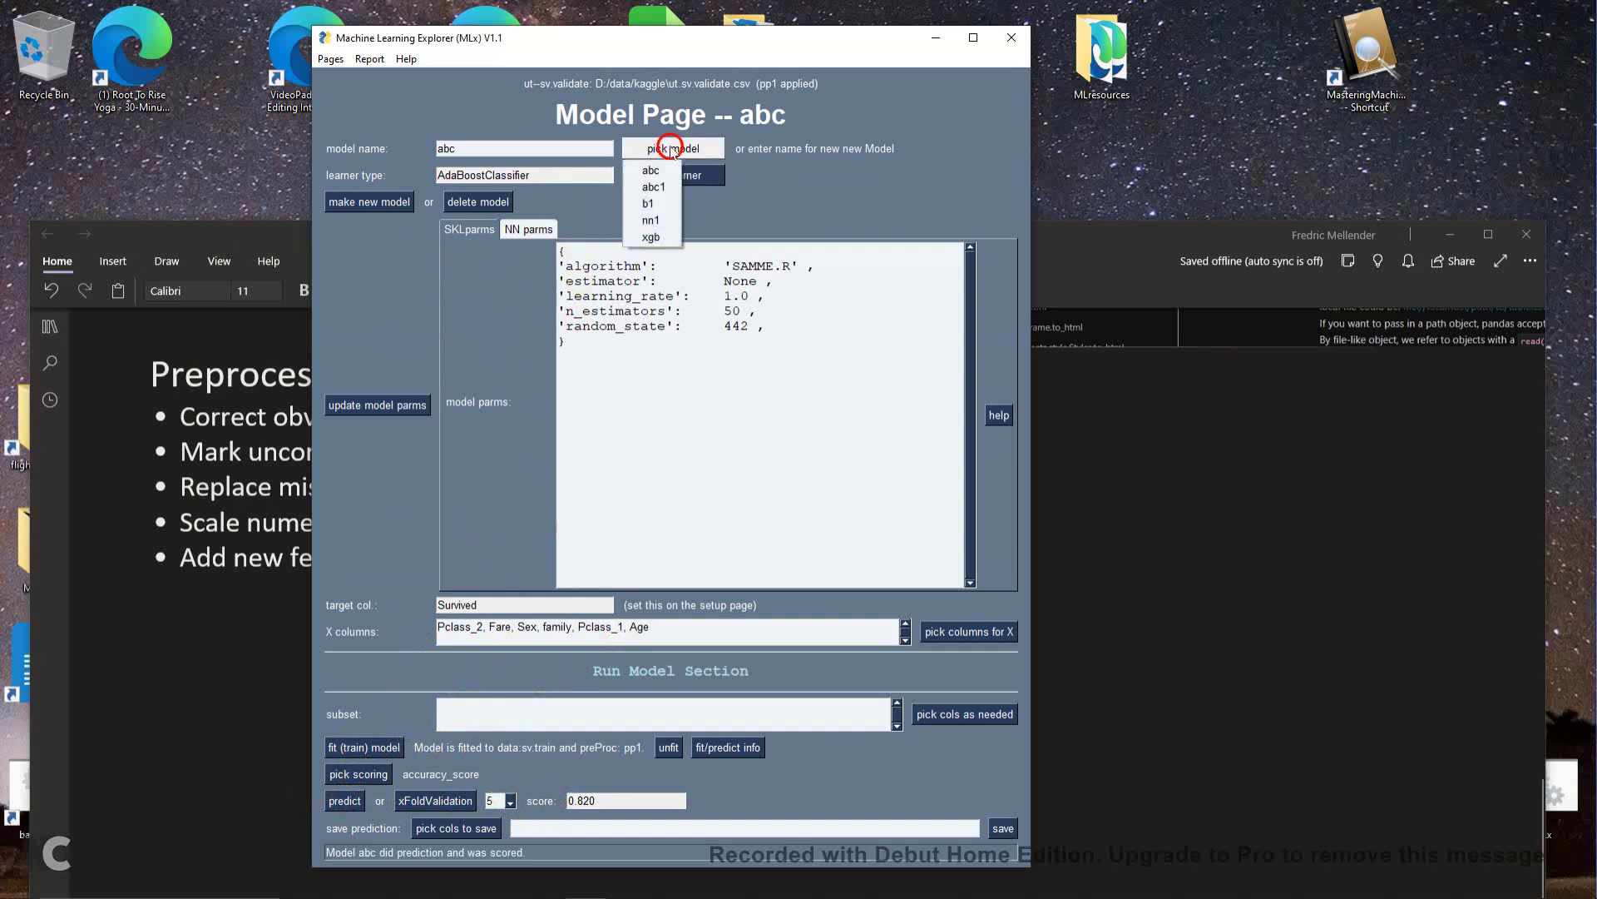
click(654, 187)
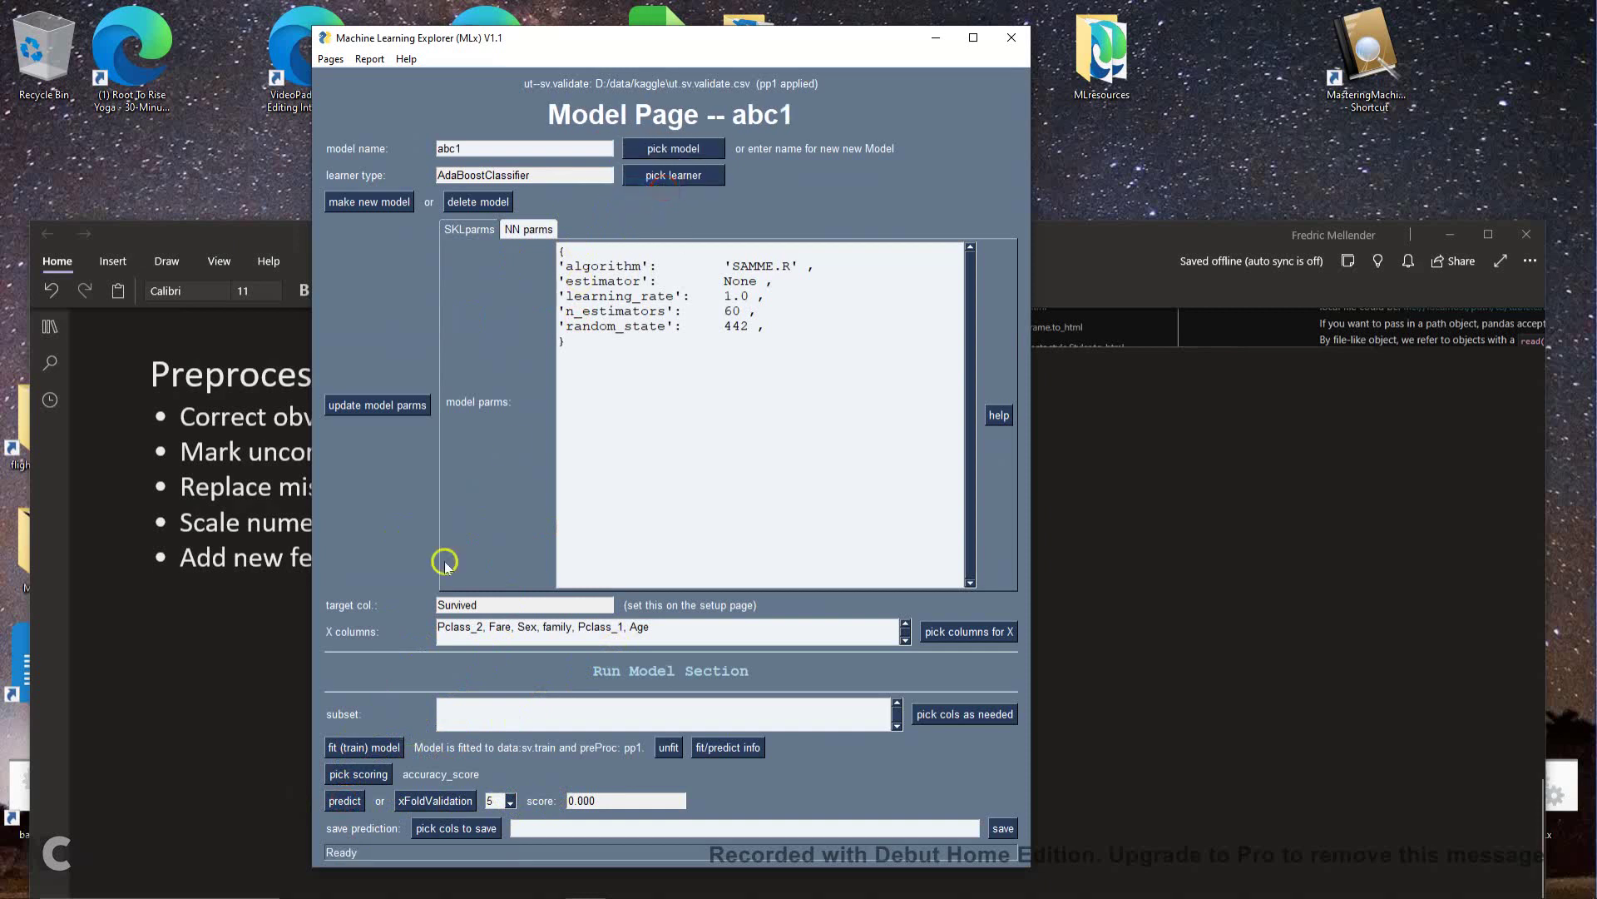
click(337, 801)
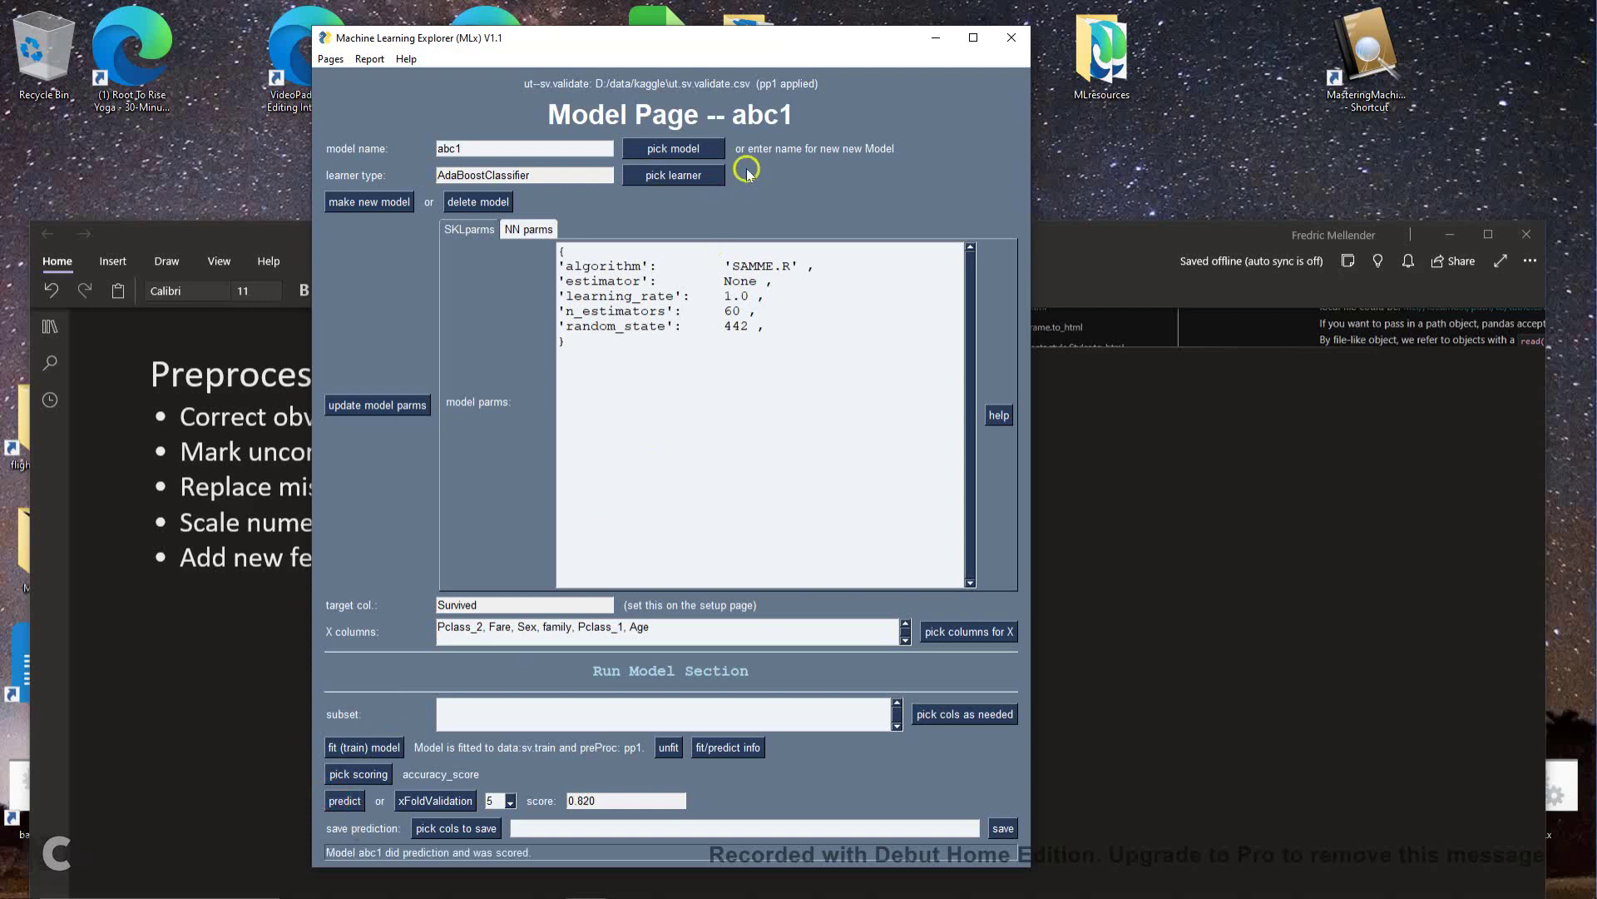
Predict and score the base classifier b1 and the neural network nn1 on sv.validate
click(695, 150)
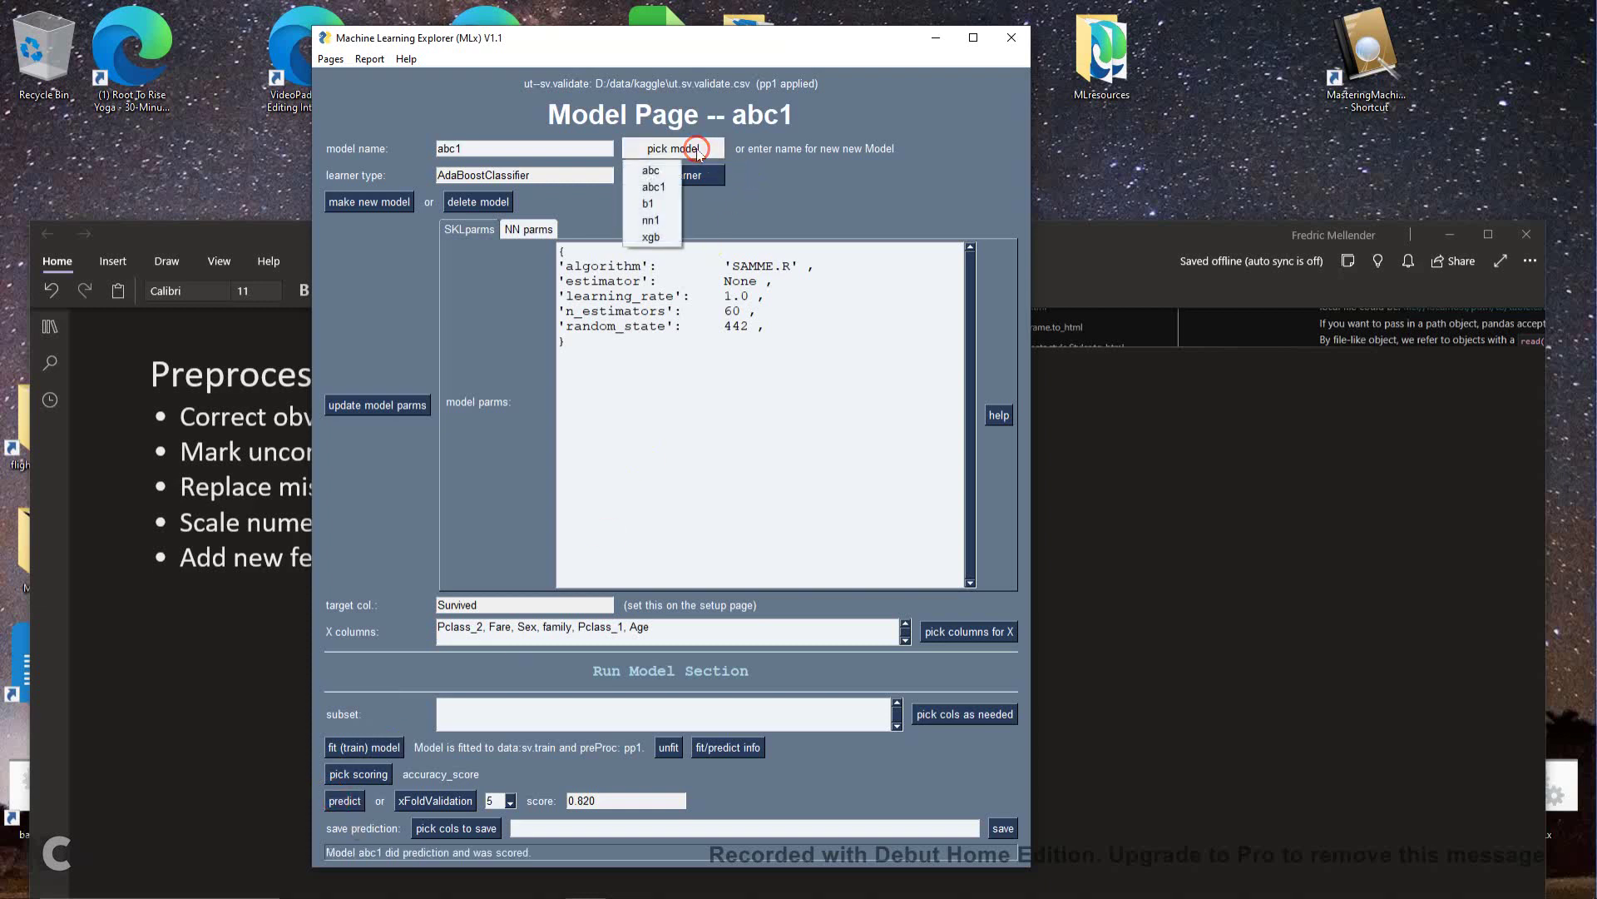
click(649, 203)
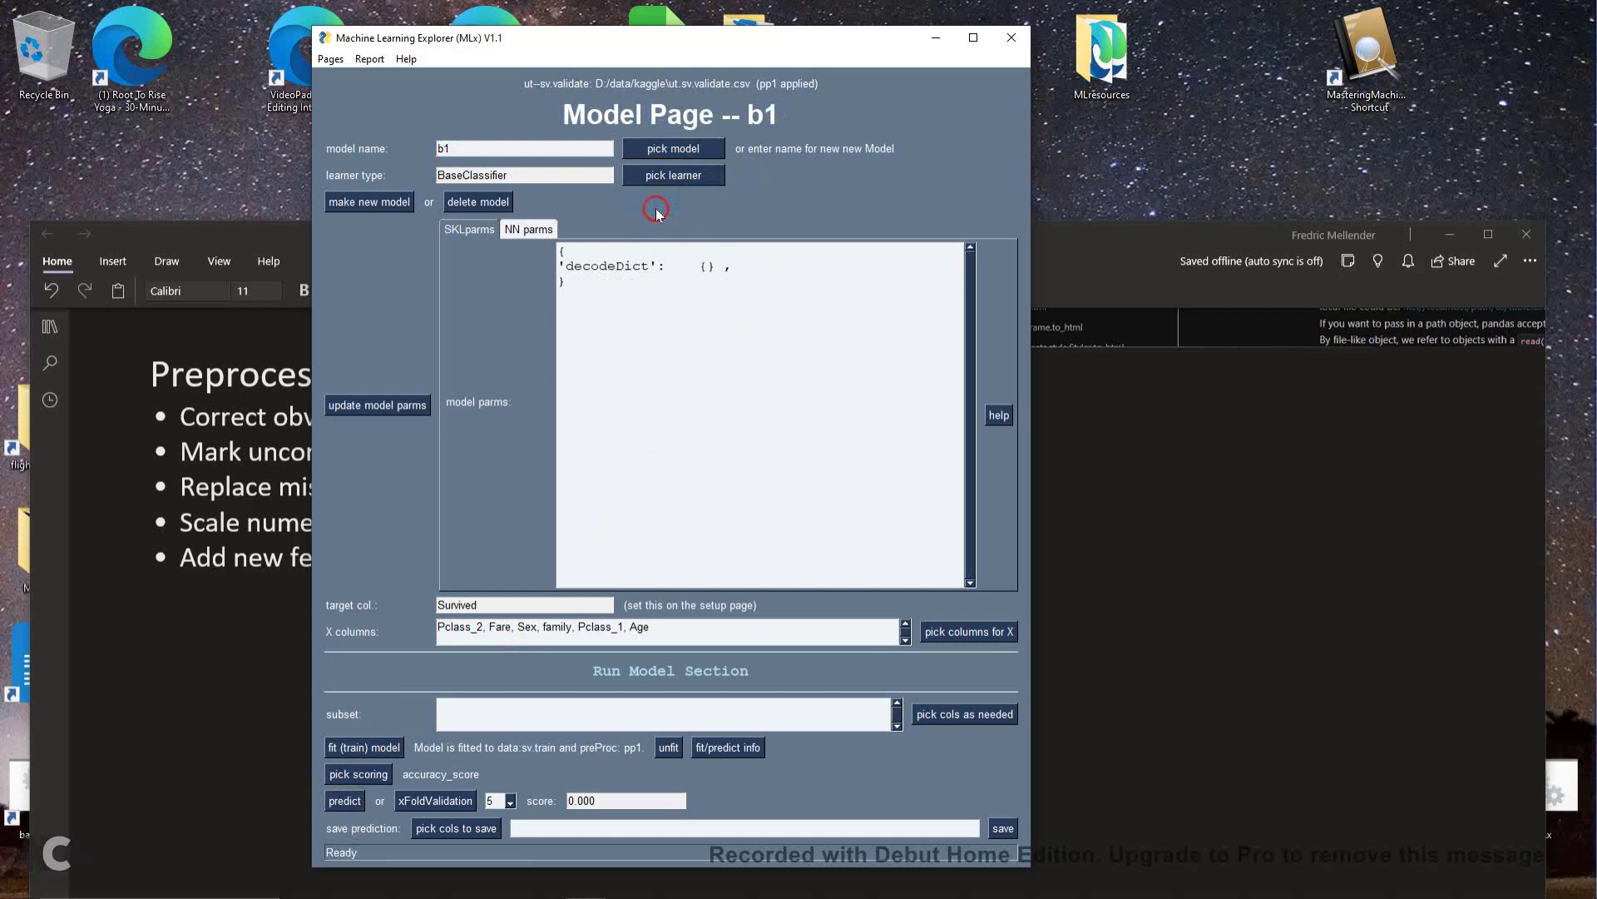
click(346, 801)
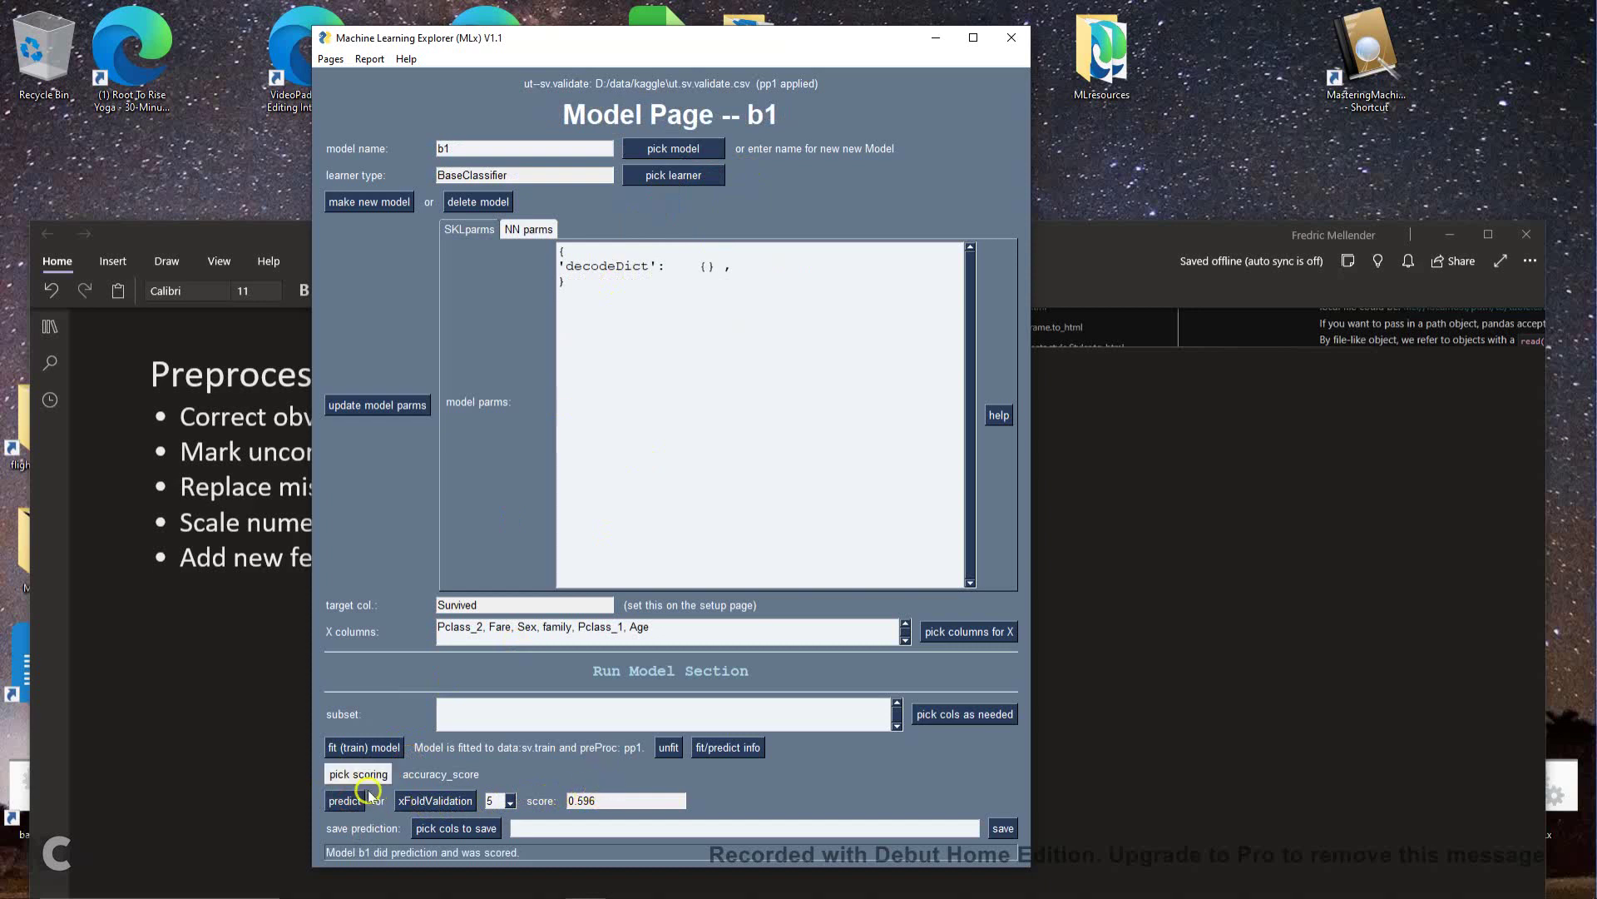
click(656, 151)
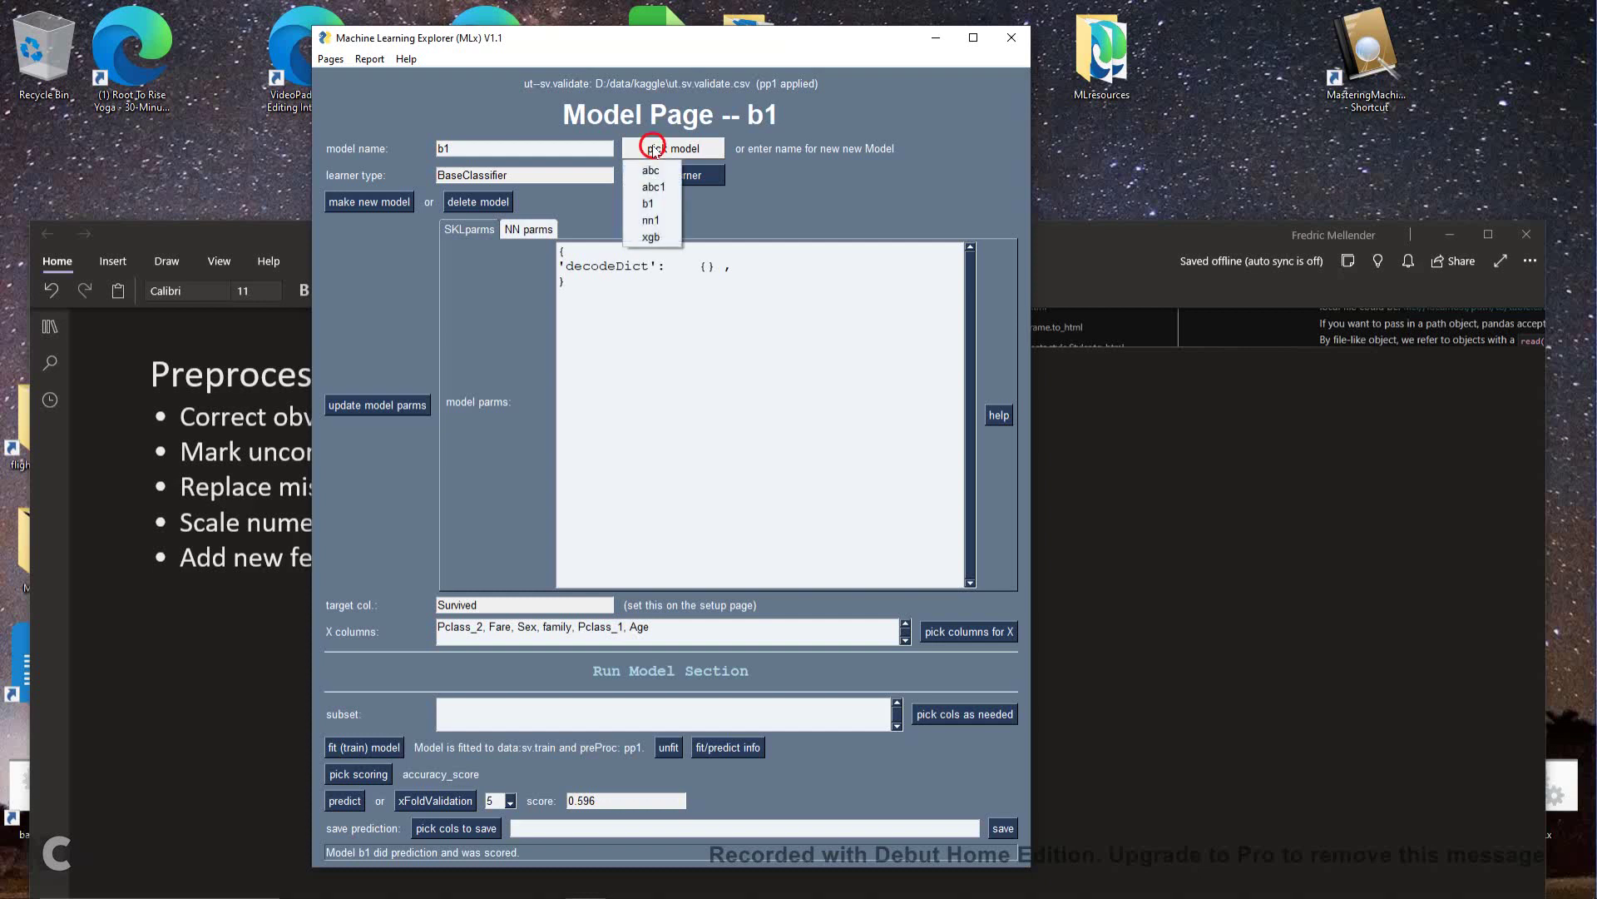
click(657, 221)
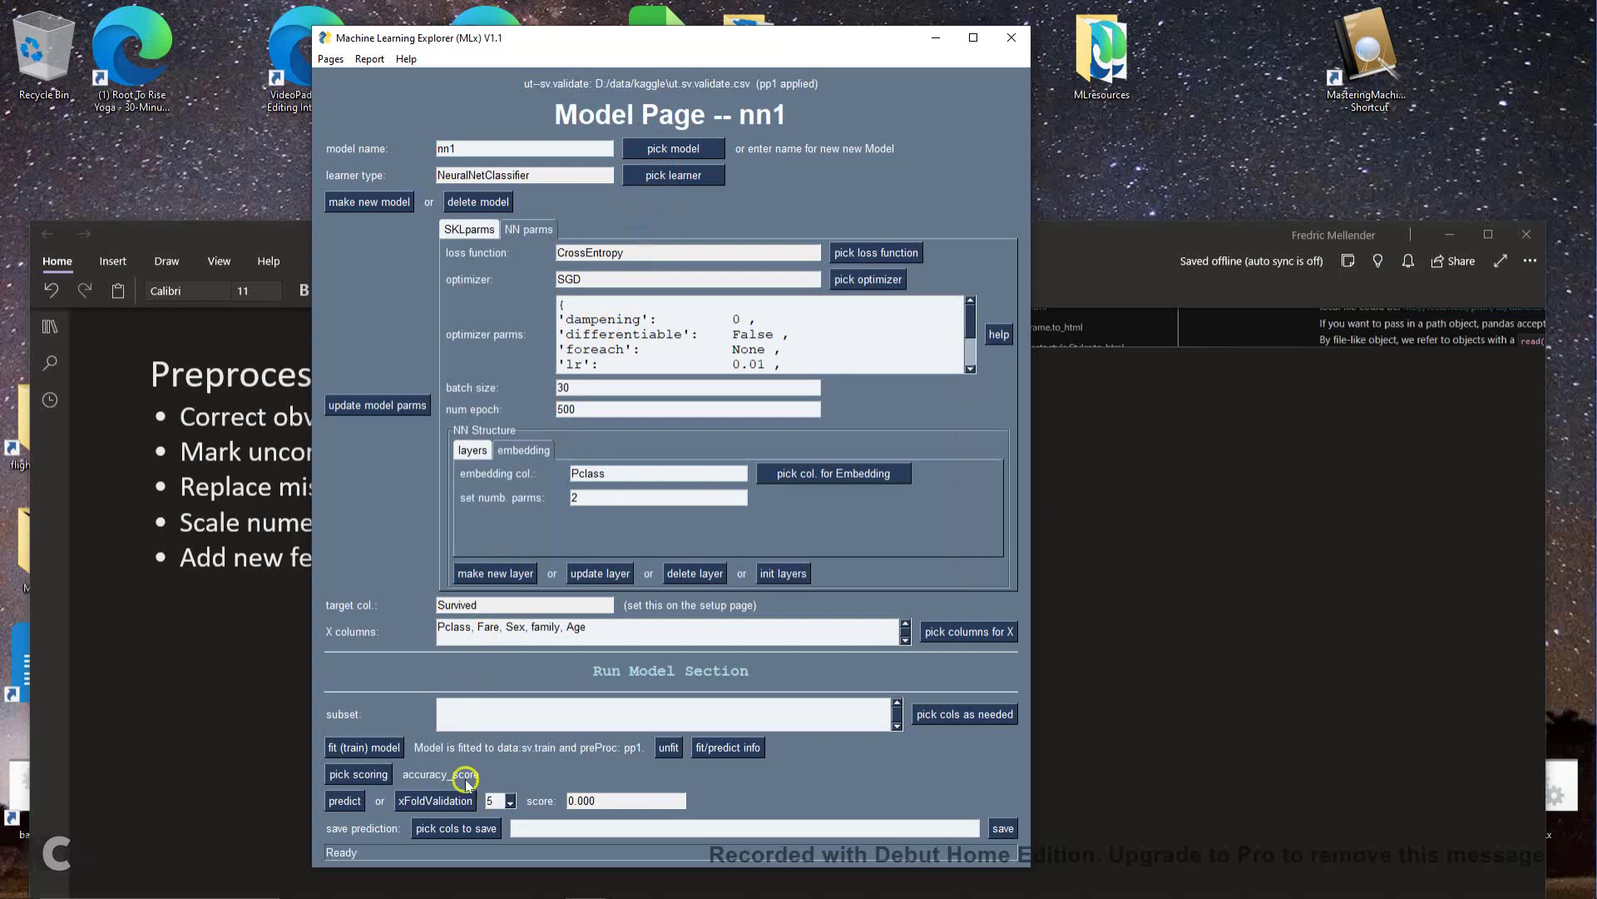
click(347, 802)
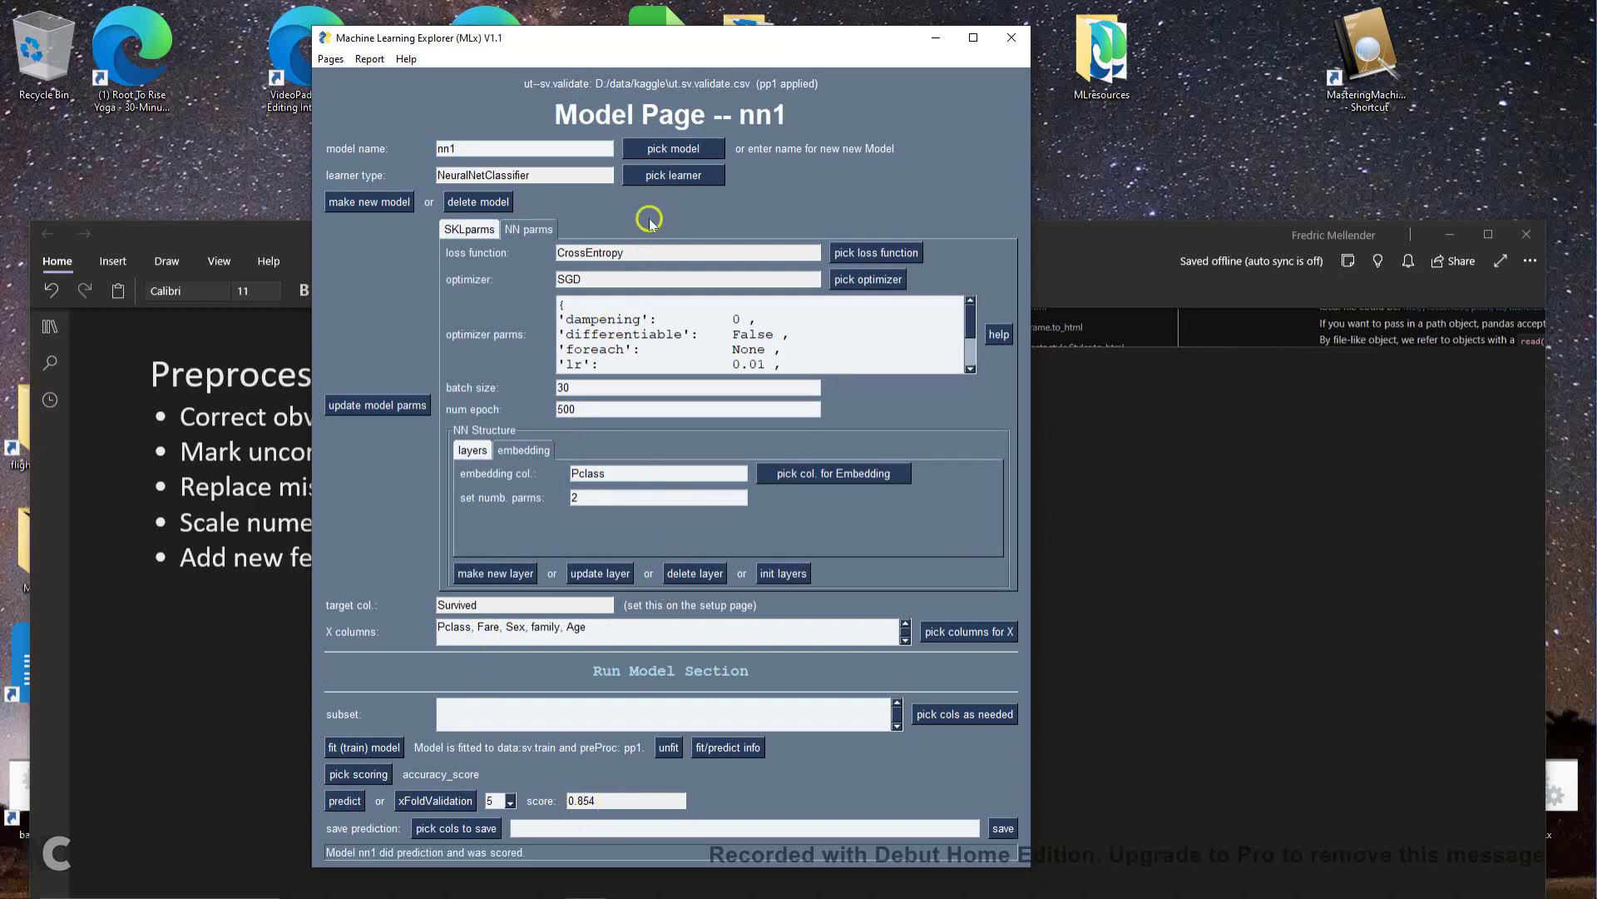
Predict and score the XGBoost model xgb on sv.validate
click(646, 148)
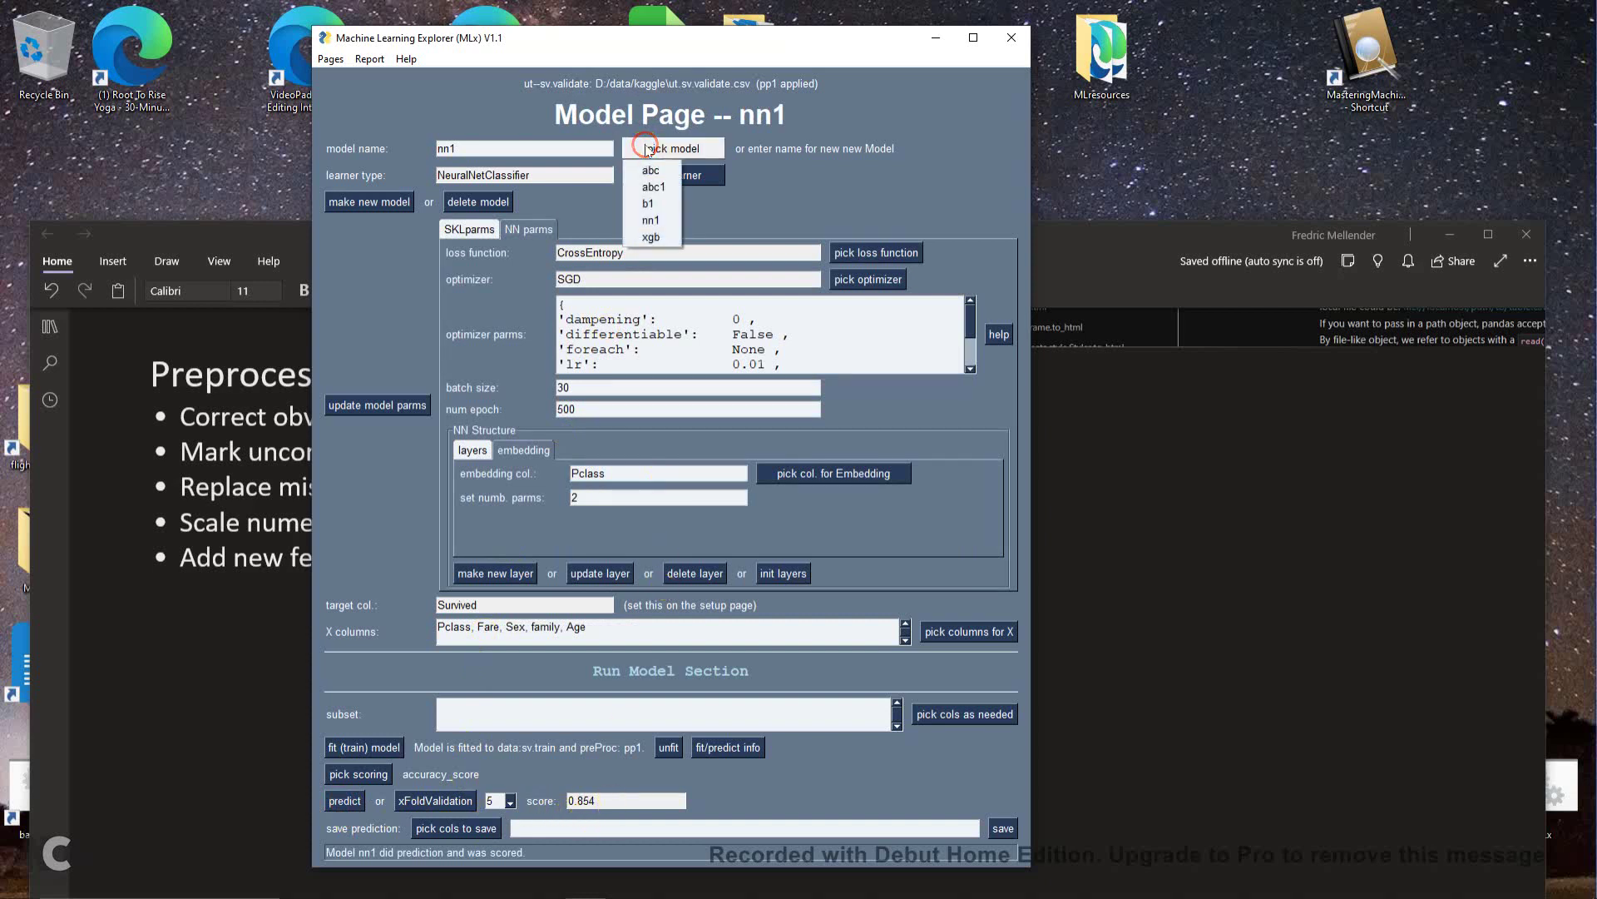
click(652, 238)
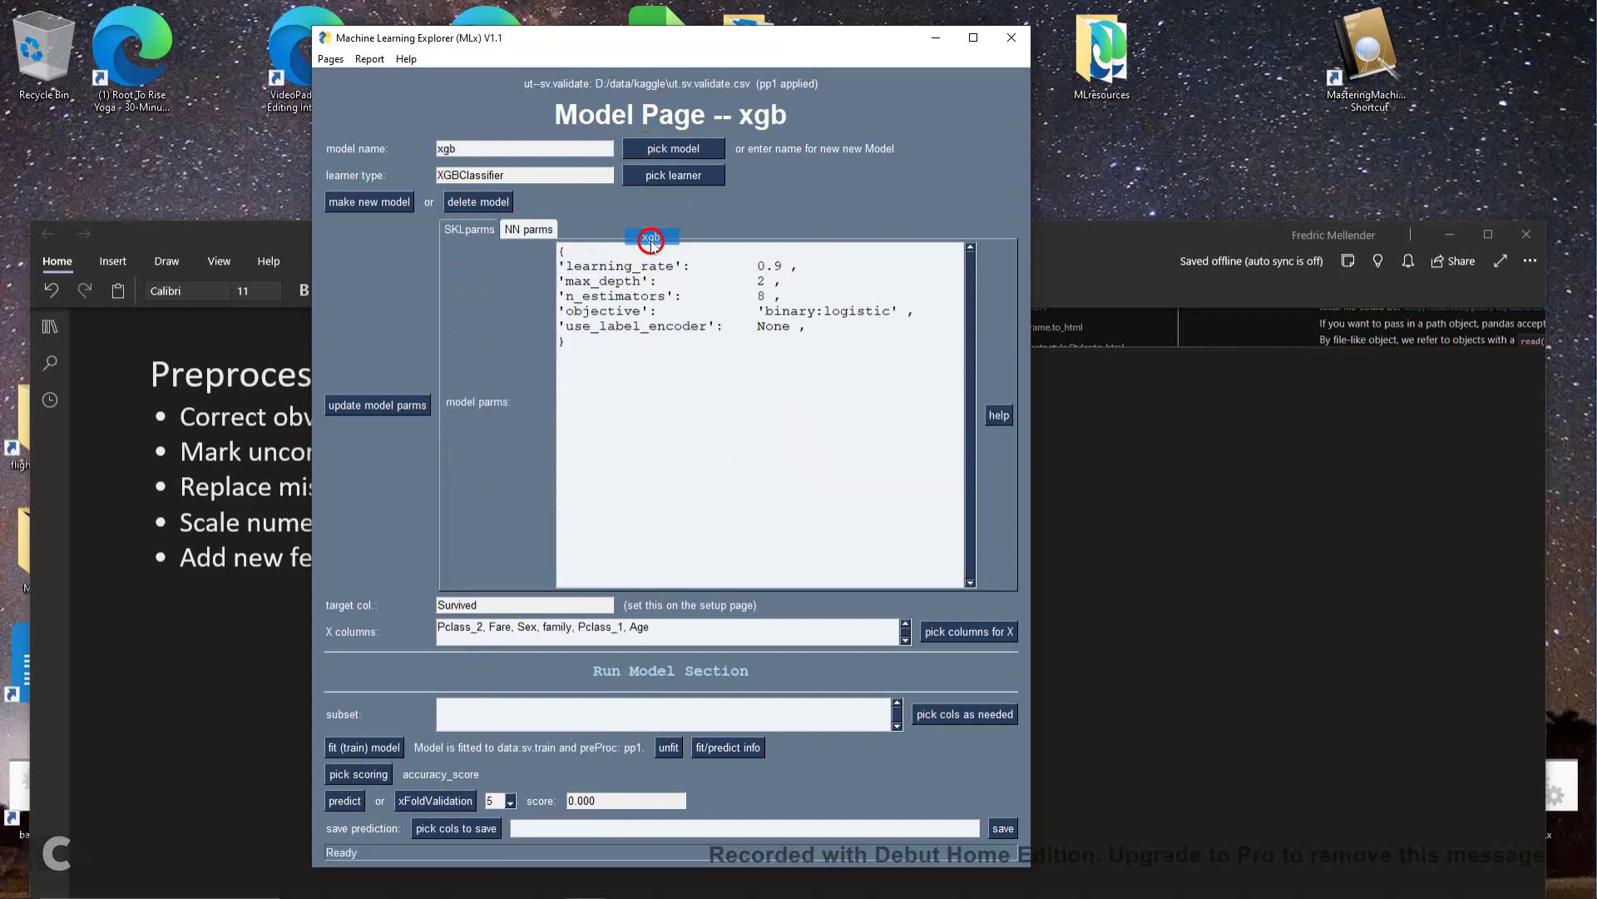
click(346, 804)
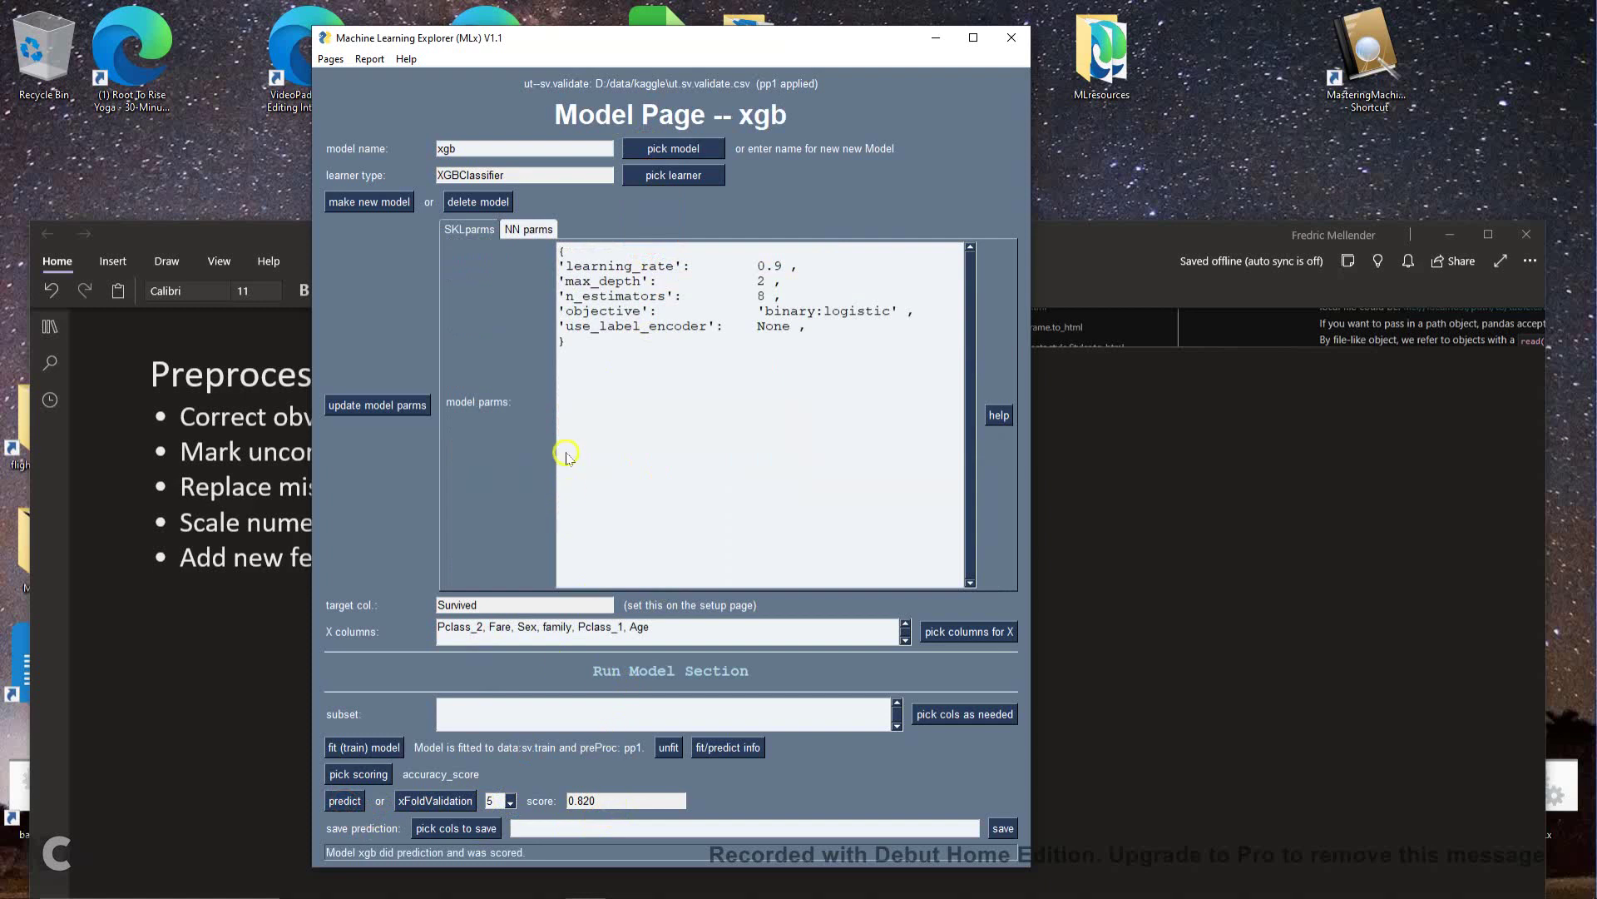
Compare the training and validation scores of all five models in the Project Report, then close the report
click(369, 59)
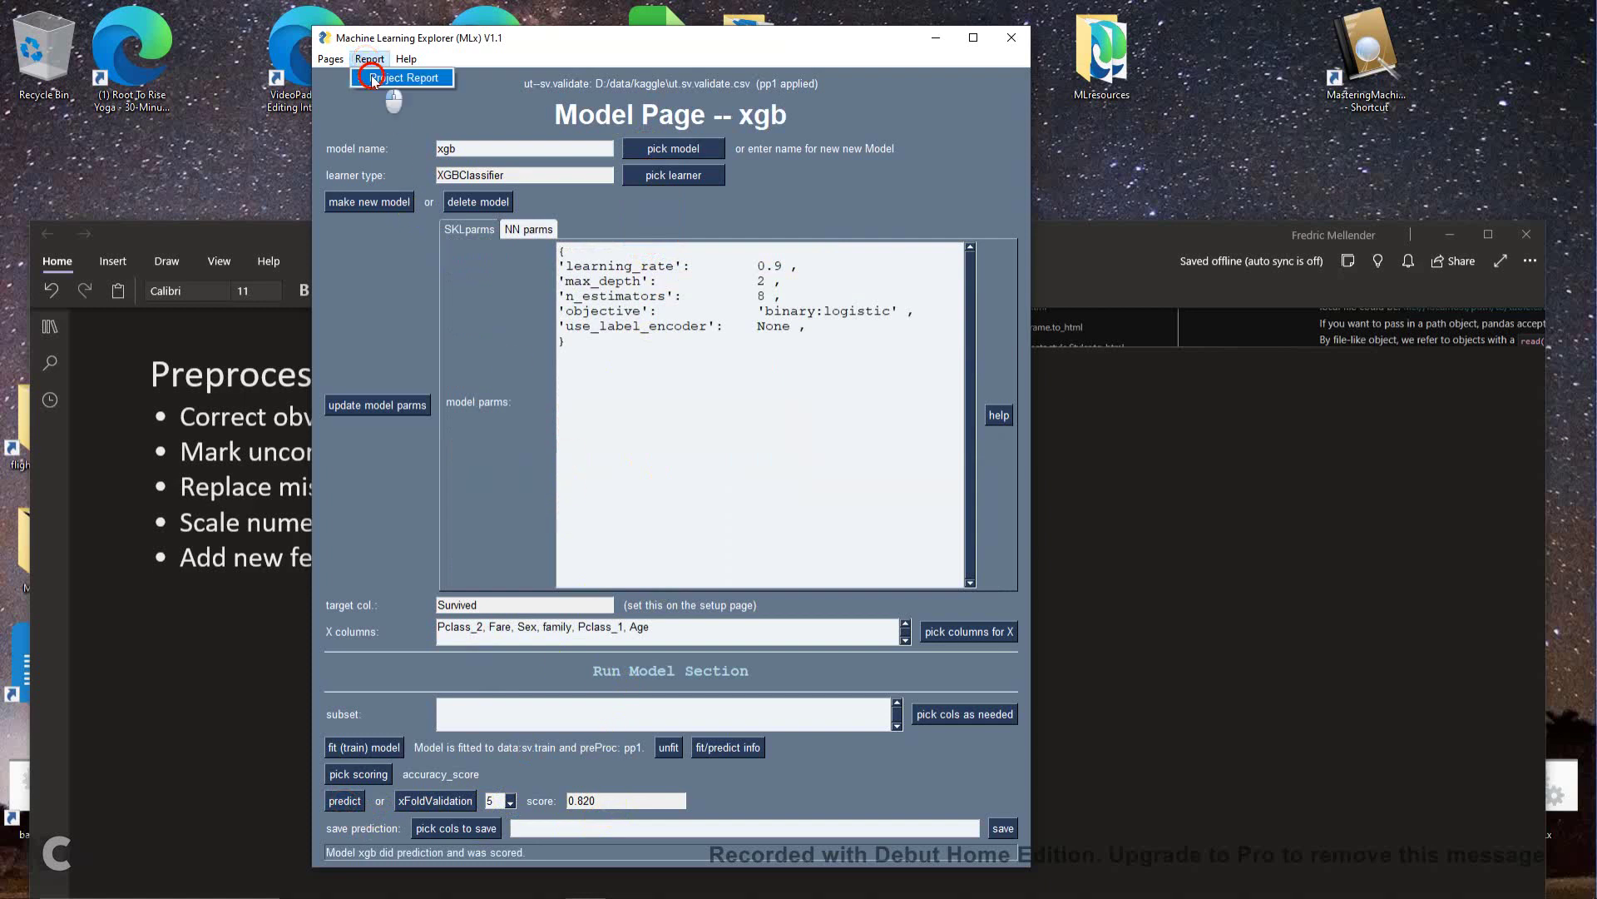
click(391, 77)
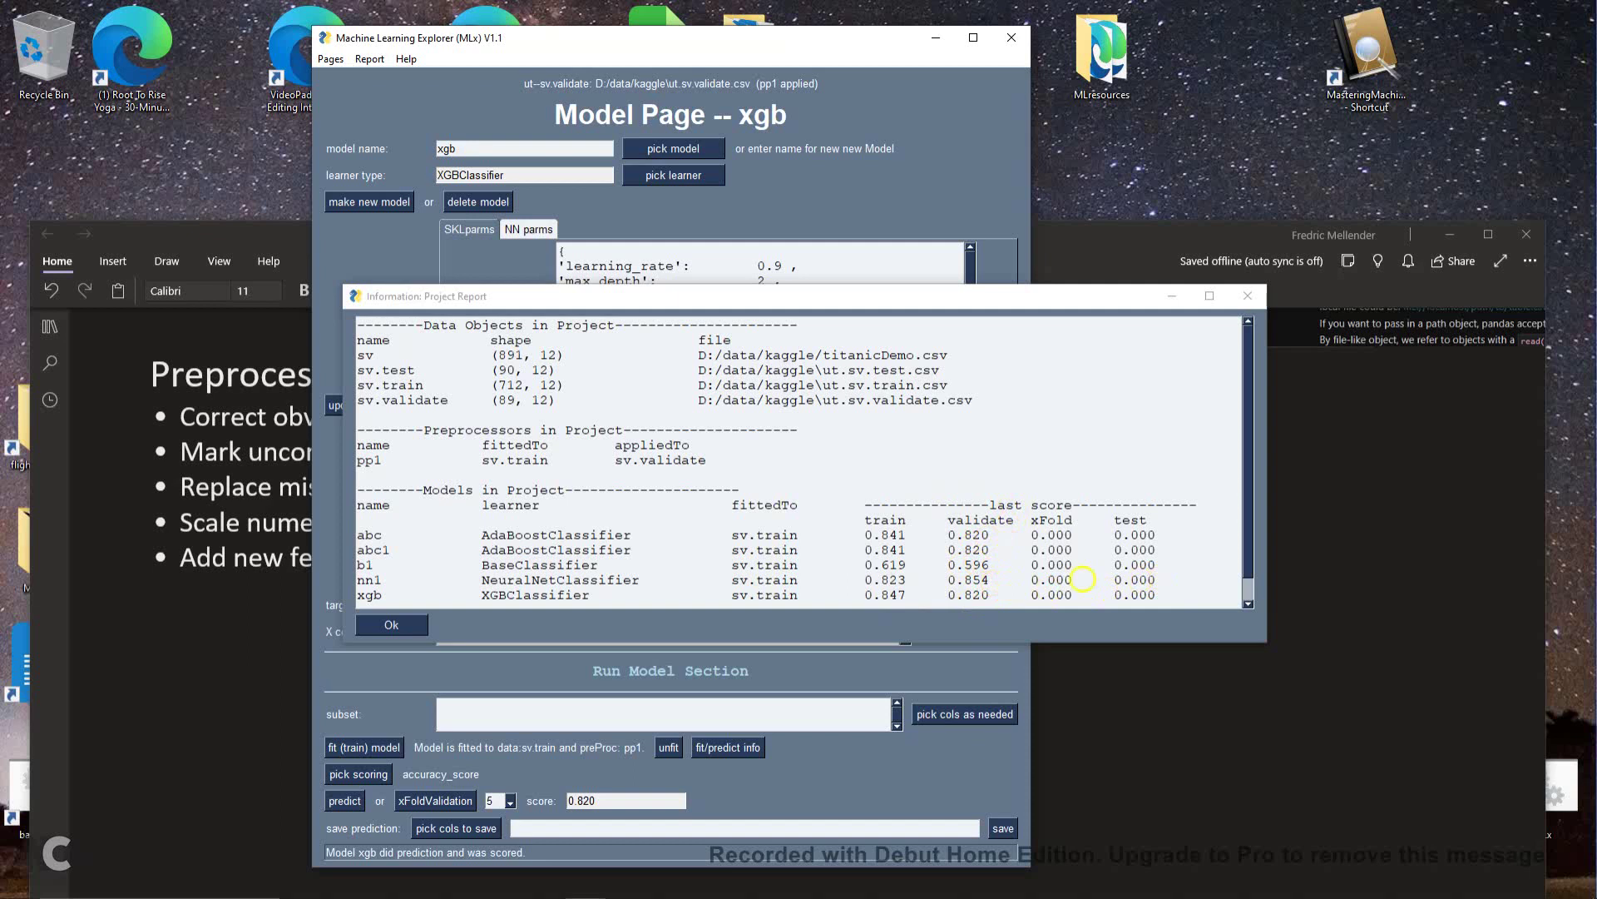
click(1249, 293)
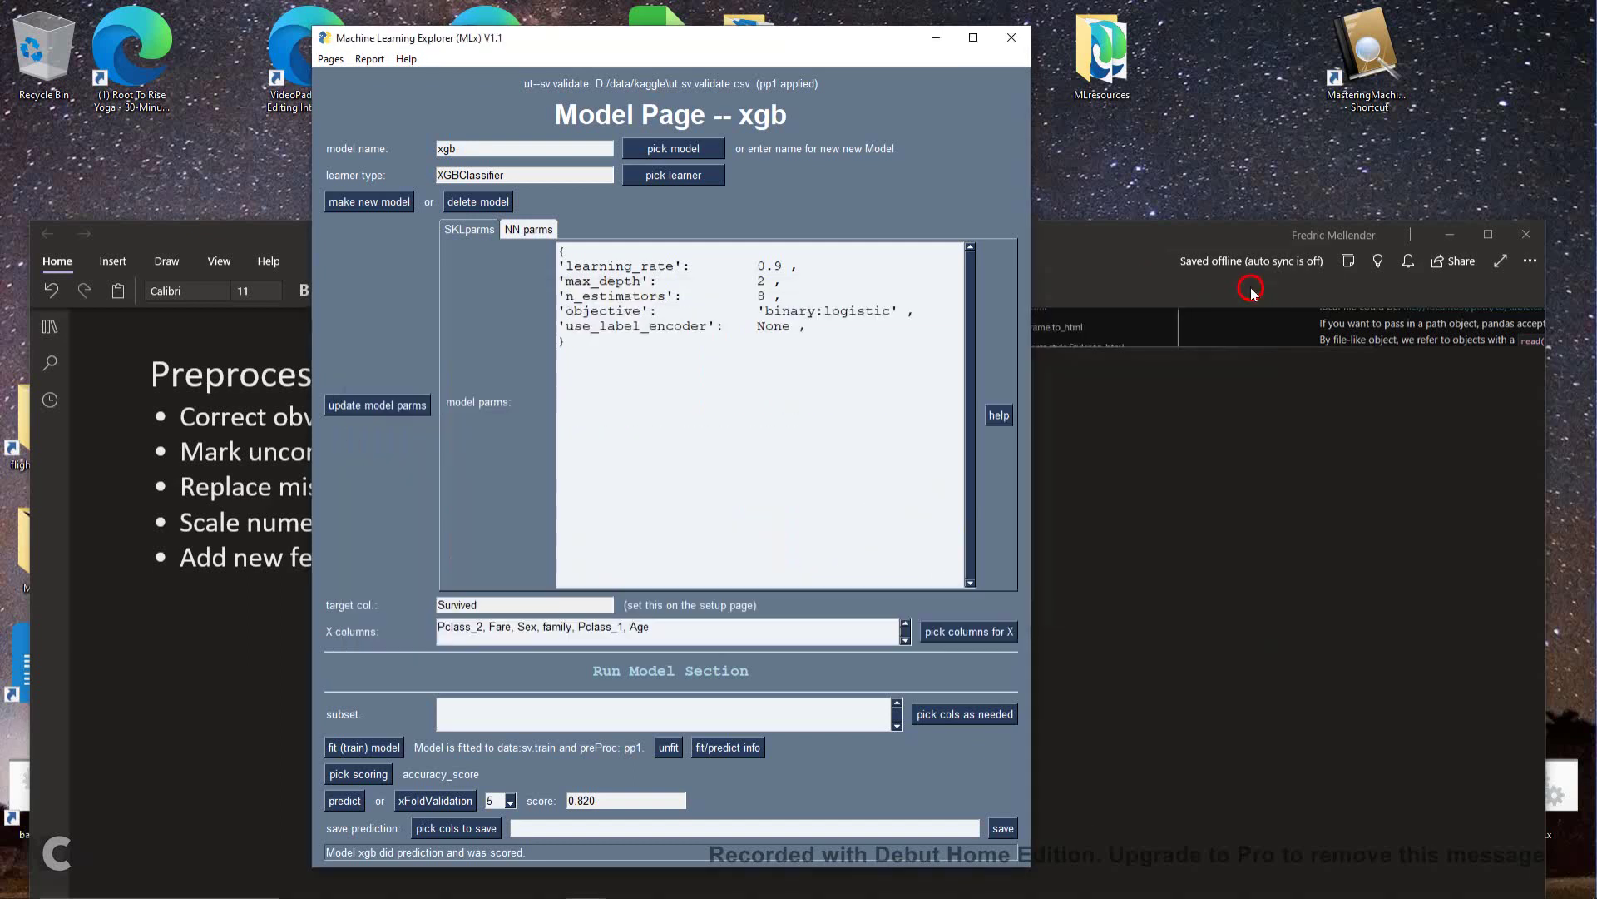
Make sv.test the current data object of project ut on the Setup Page
click(332, 60)
click(344, 78)
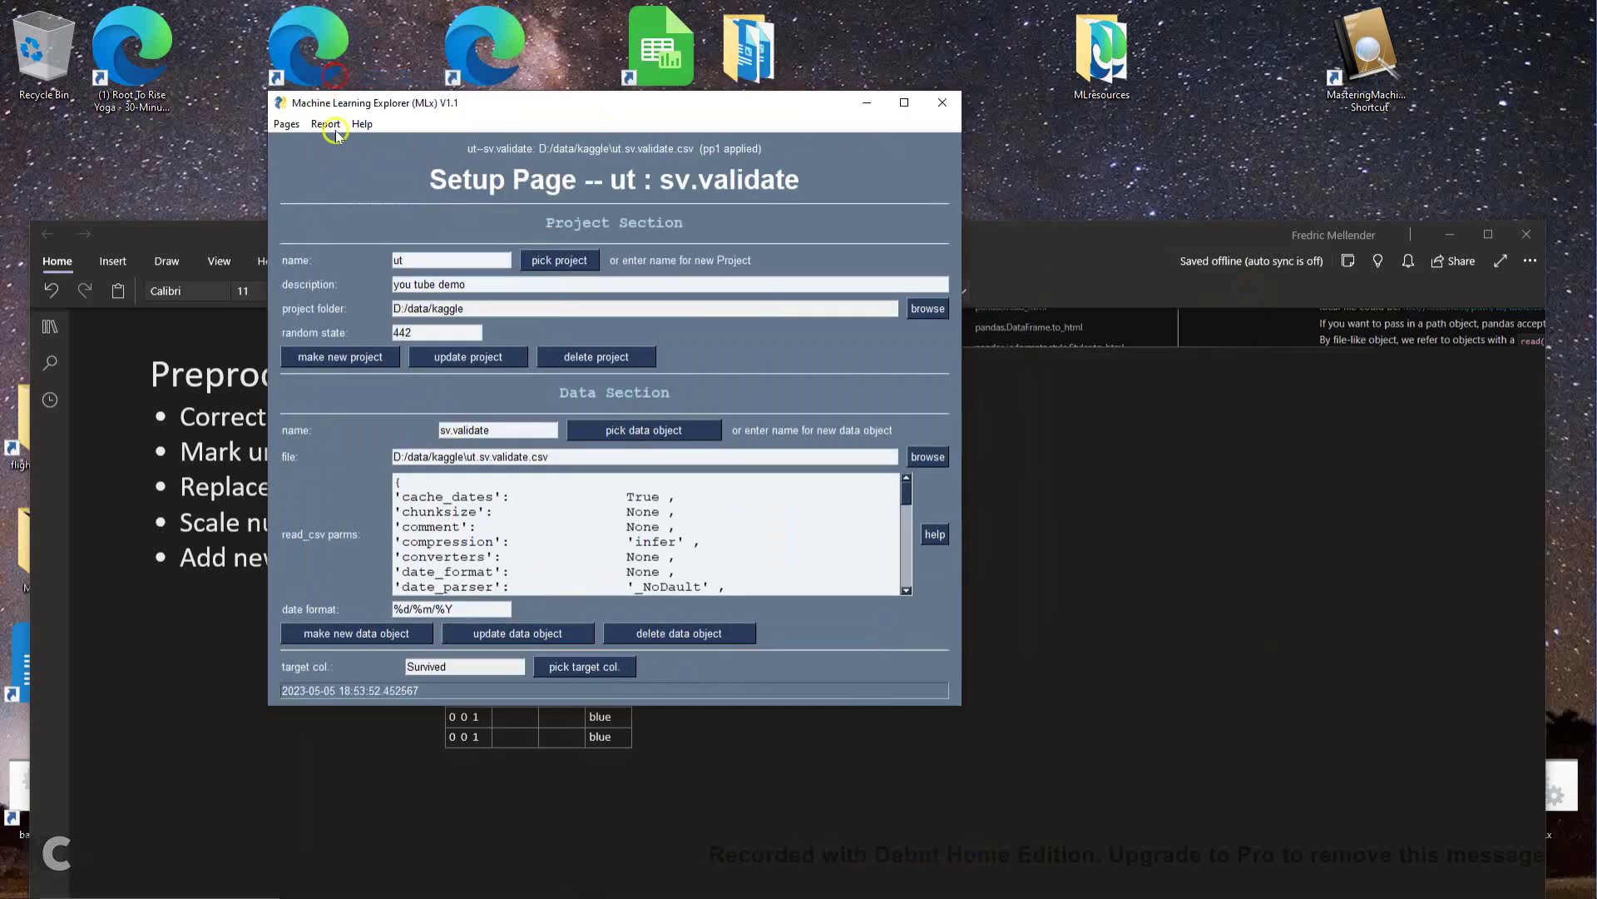
click(603, 431)
click(602, 469)
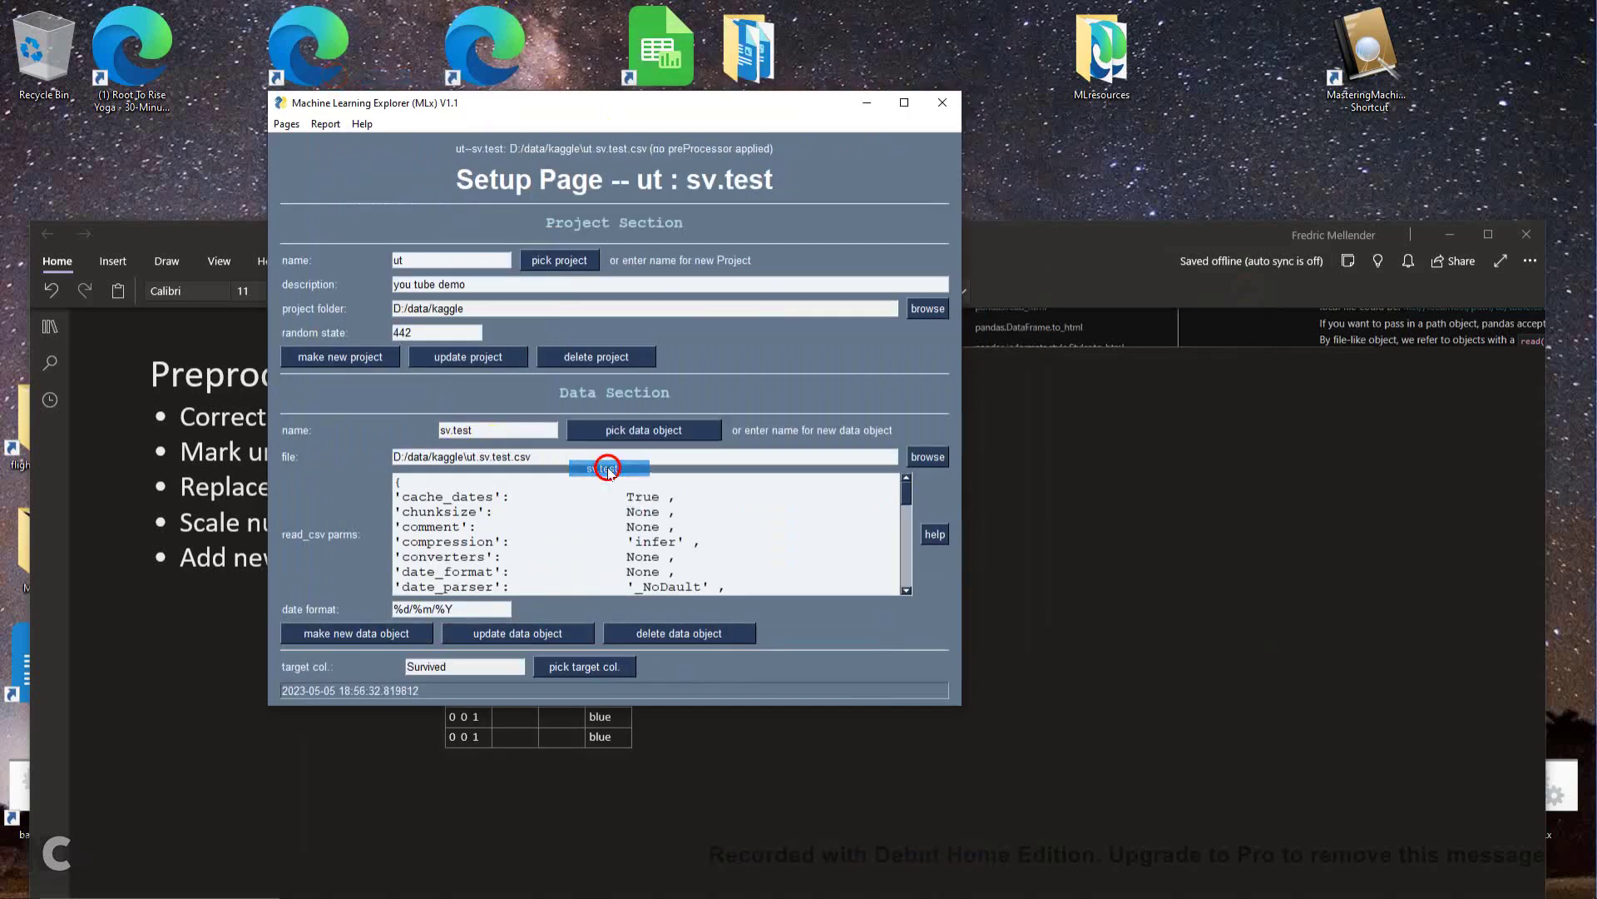
Apply the fitted preprocessor pp1 to sv.test without refitting it
click(286, 123)
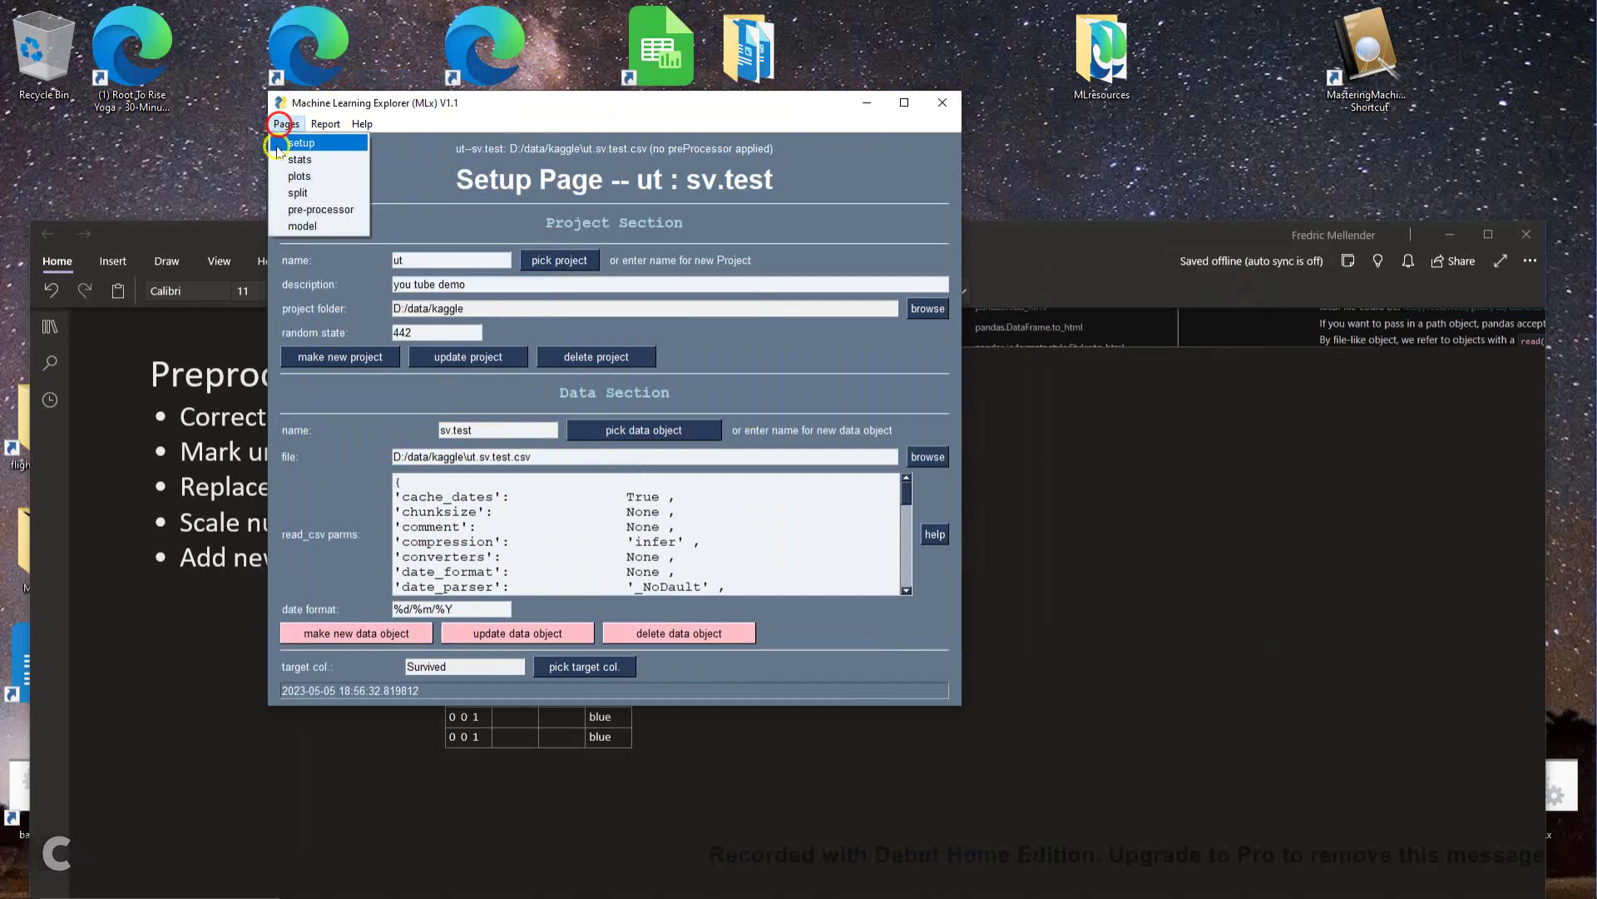
click(312, 210)
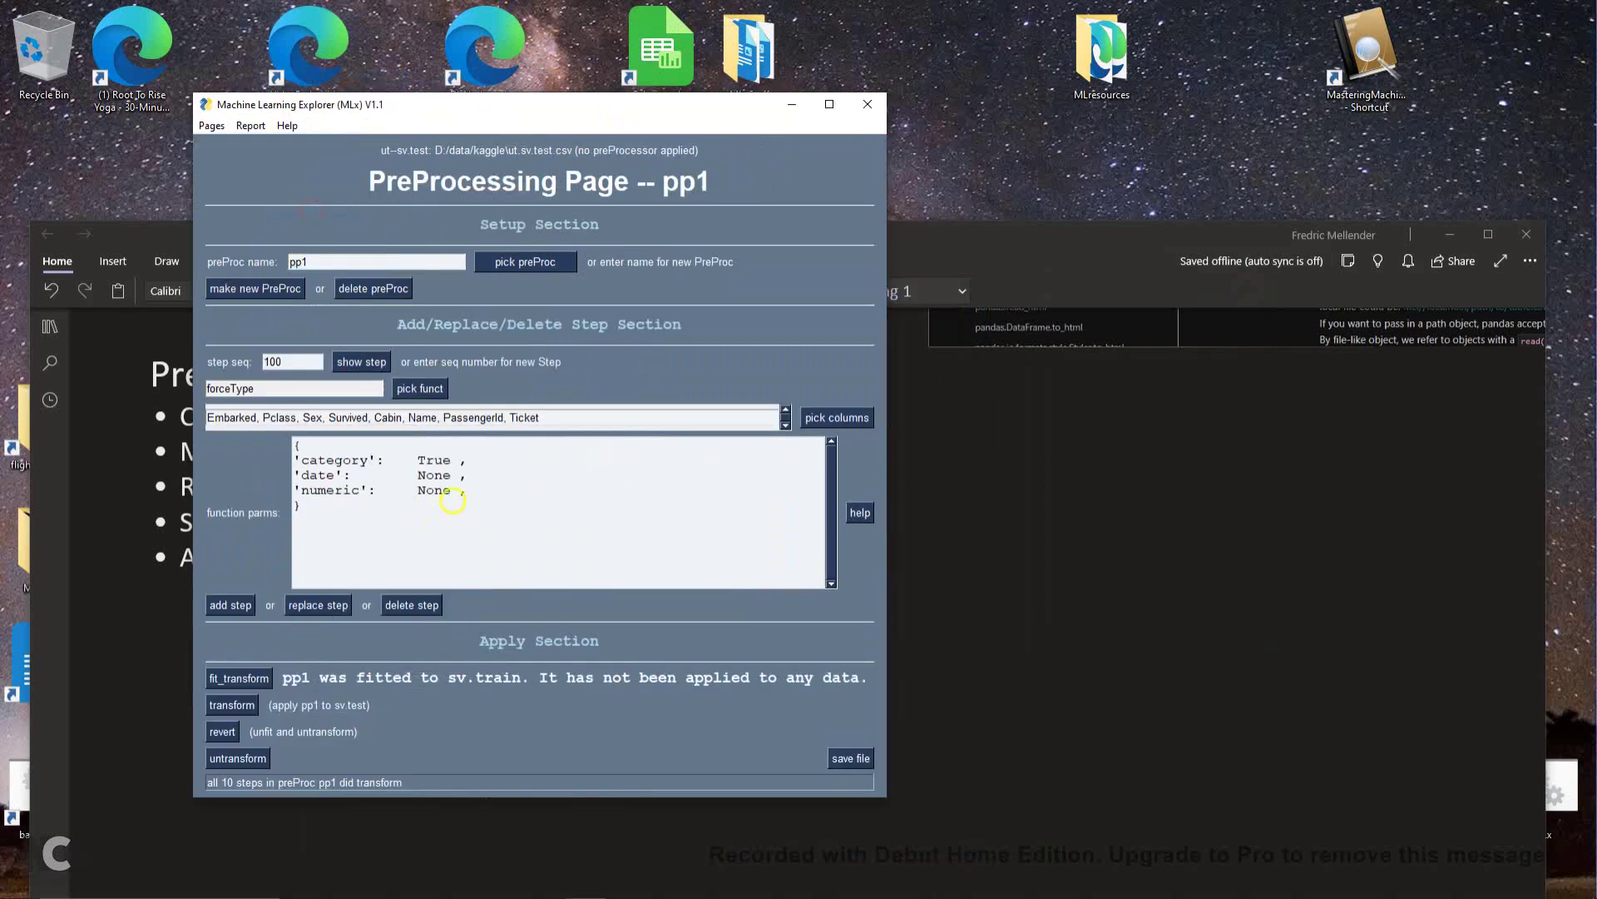
click(229, 706)
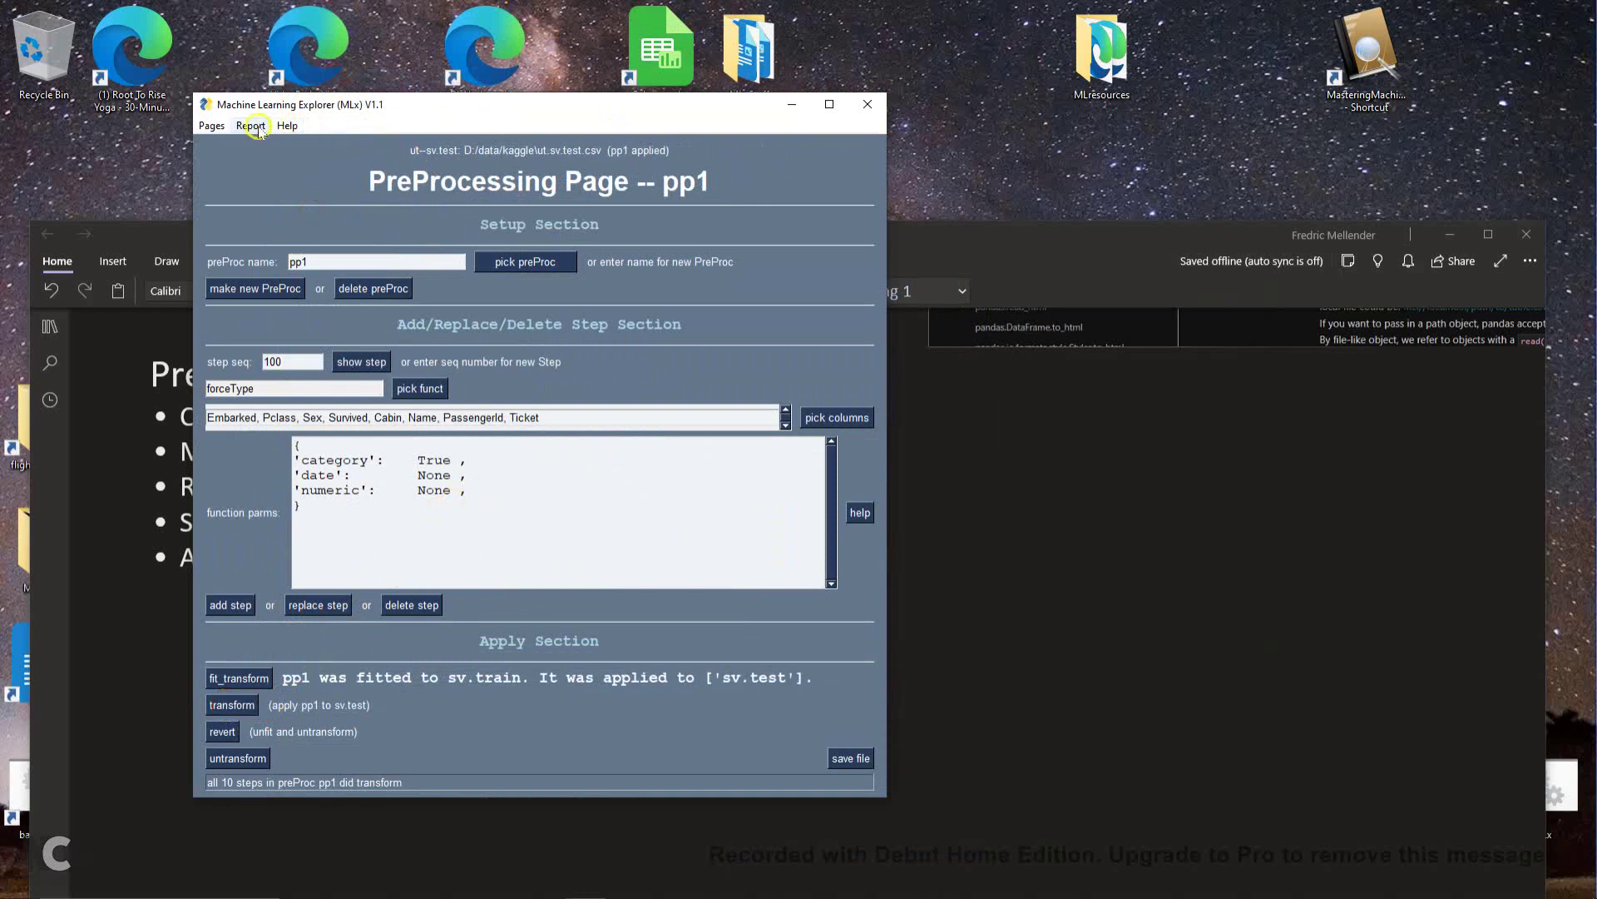
Predict and score the neural network nn1 on sv.test from the Model Page
click(212, 127)
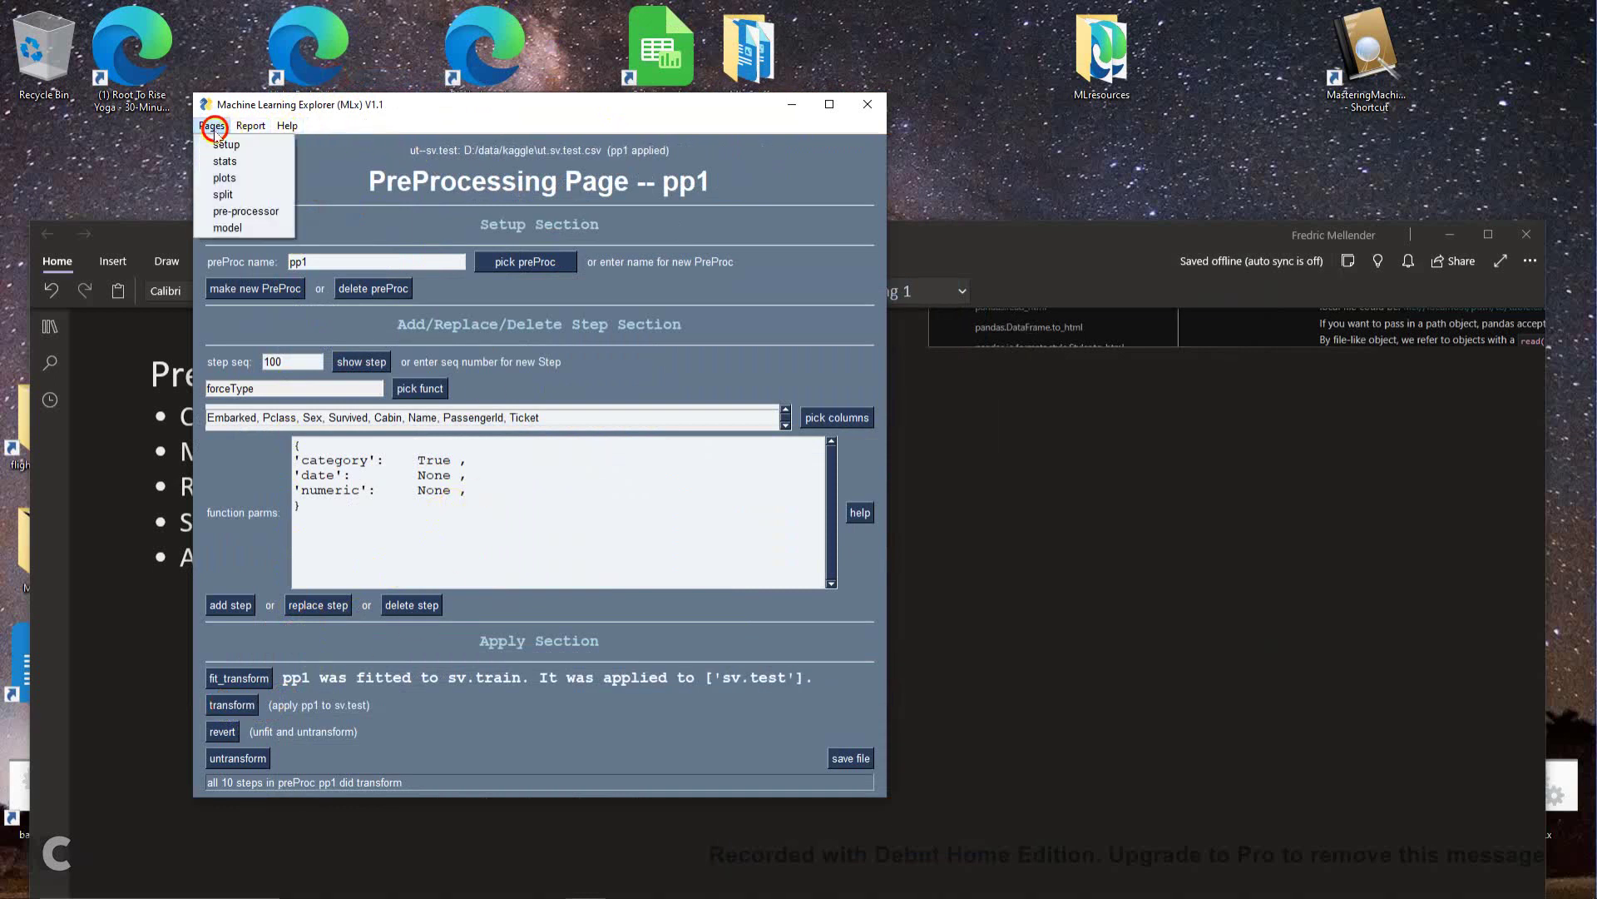
click(237, 228)
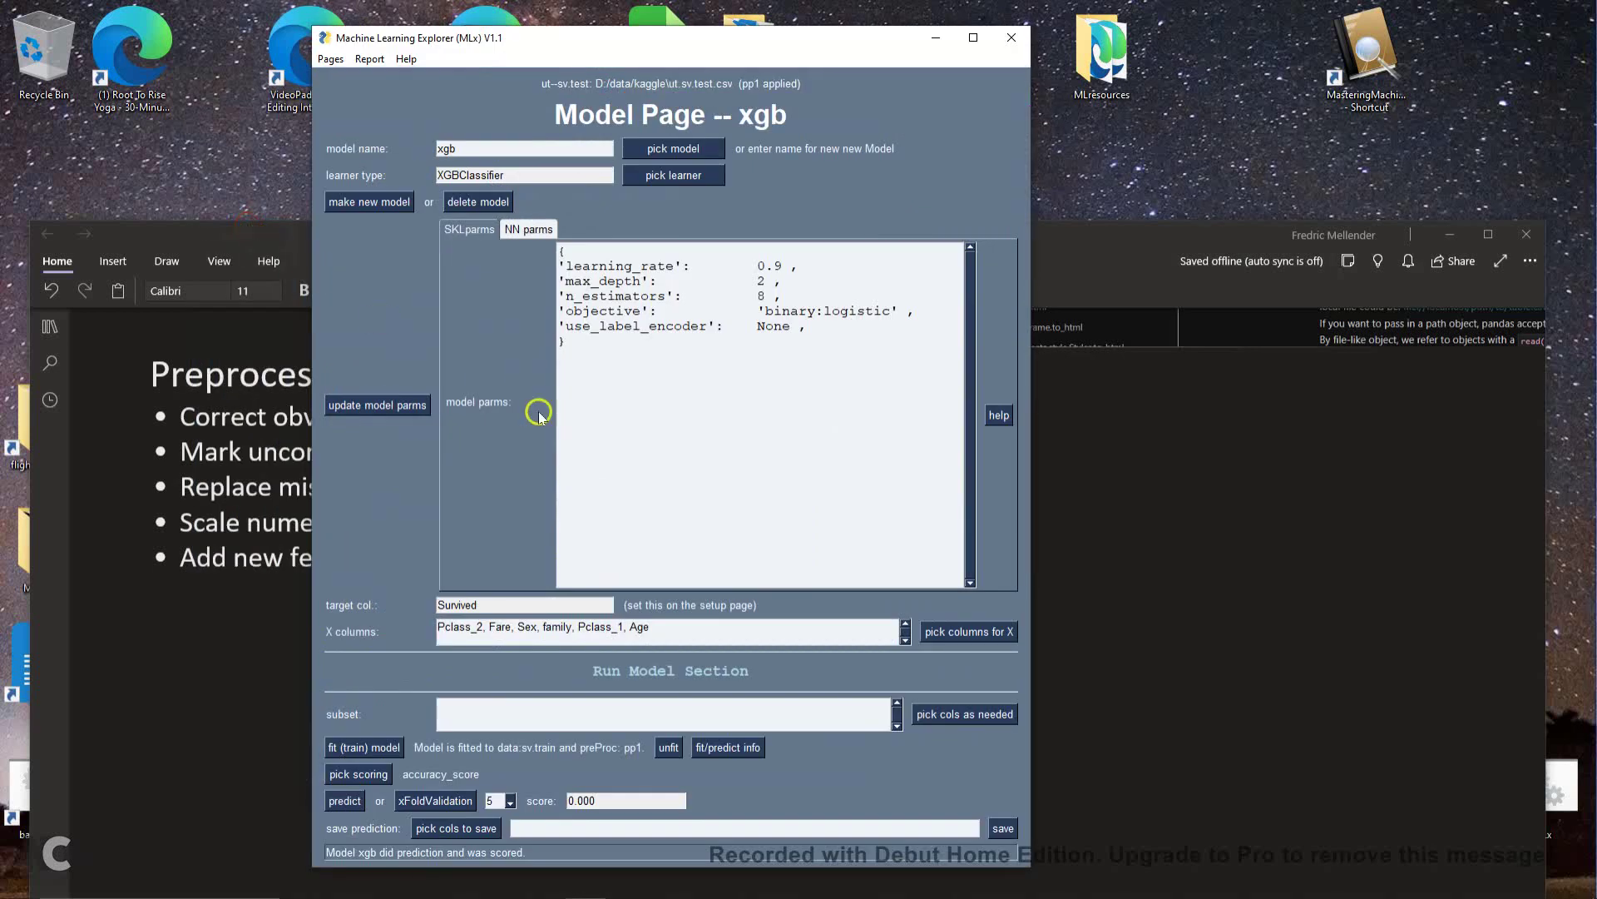
click(654, 150)
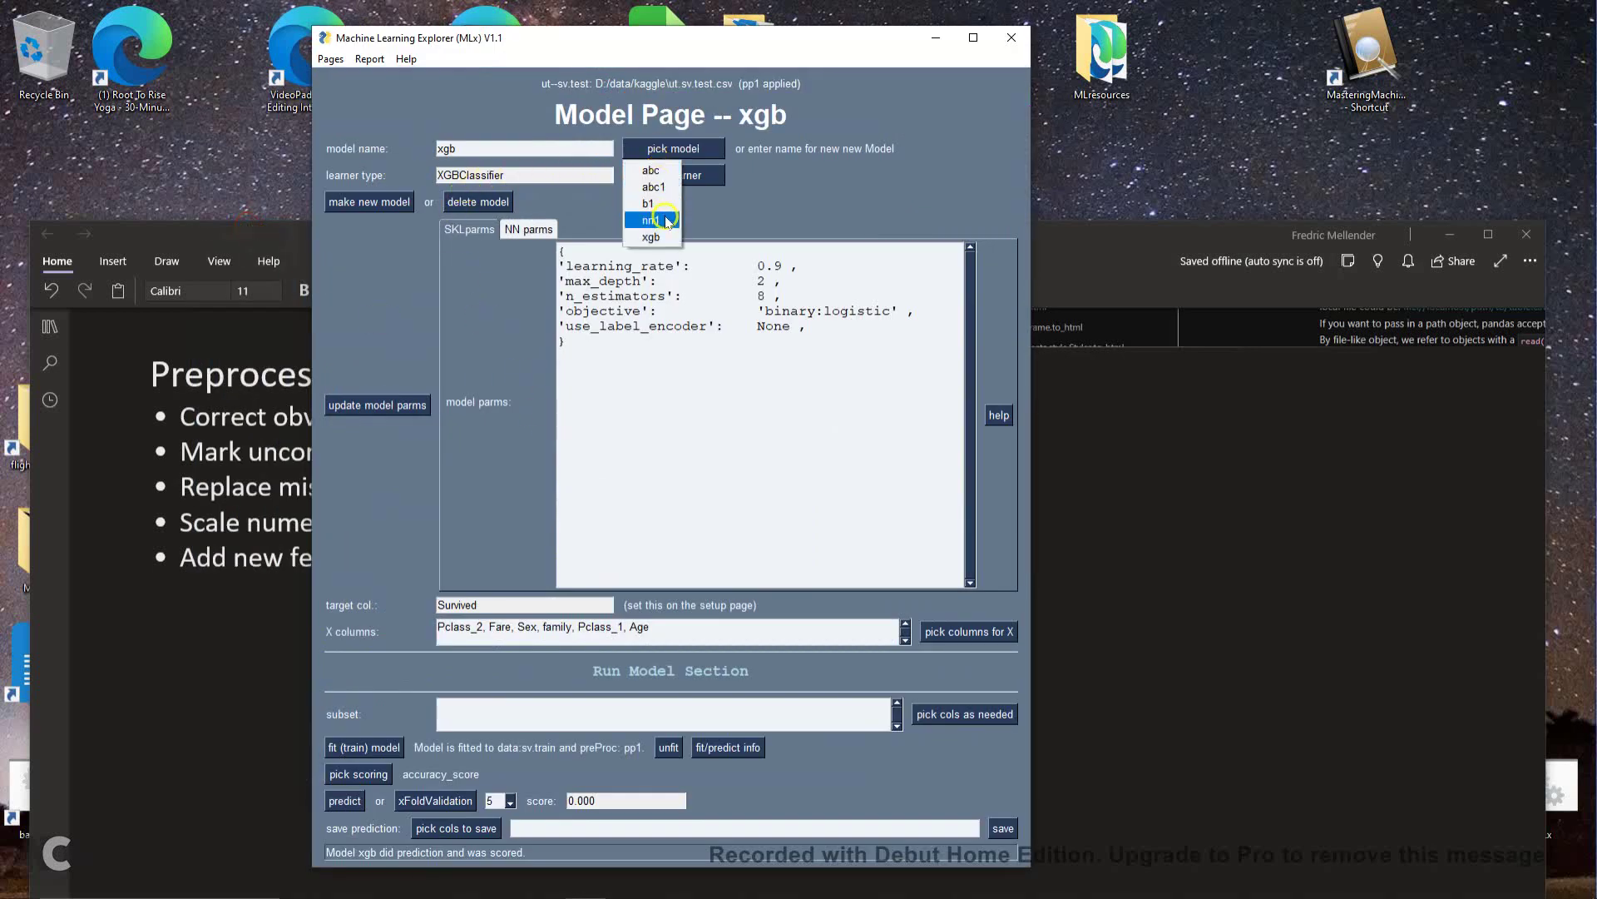
click(666, 221)
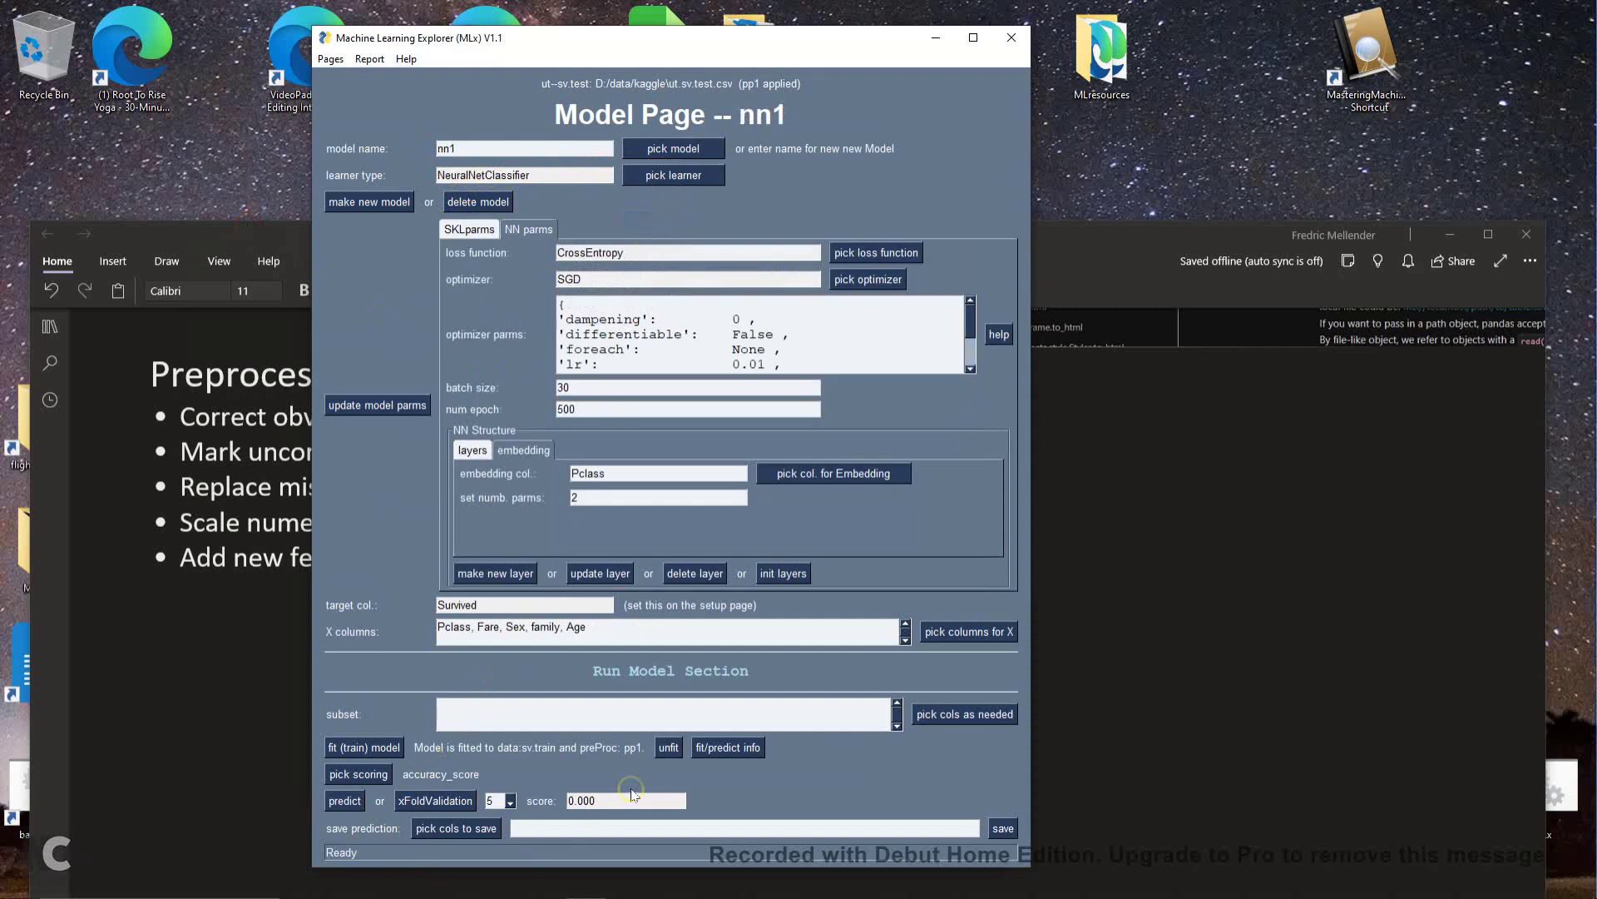
click(346, 802)
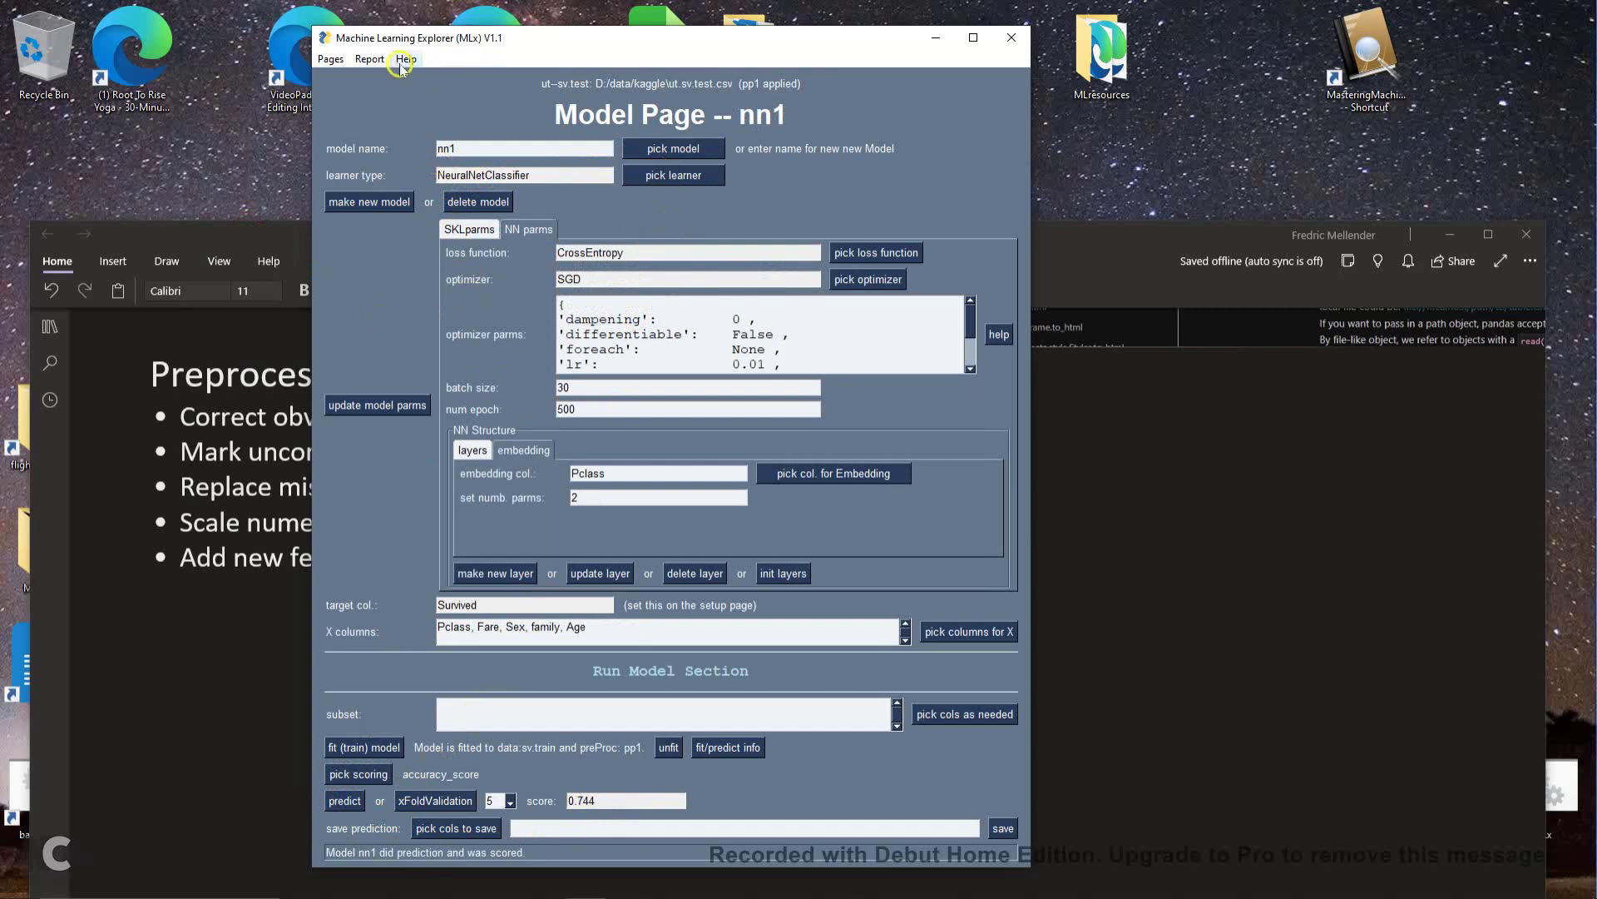
Examine the Project Report to compare nn1's test score with its training and validation scores
click(370, 58)
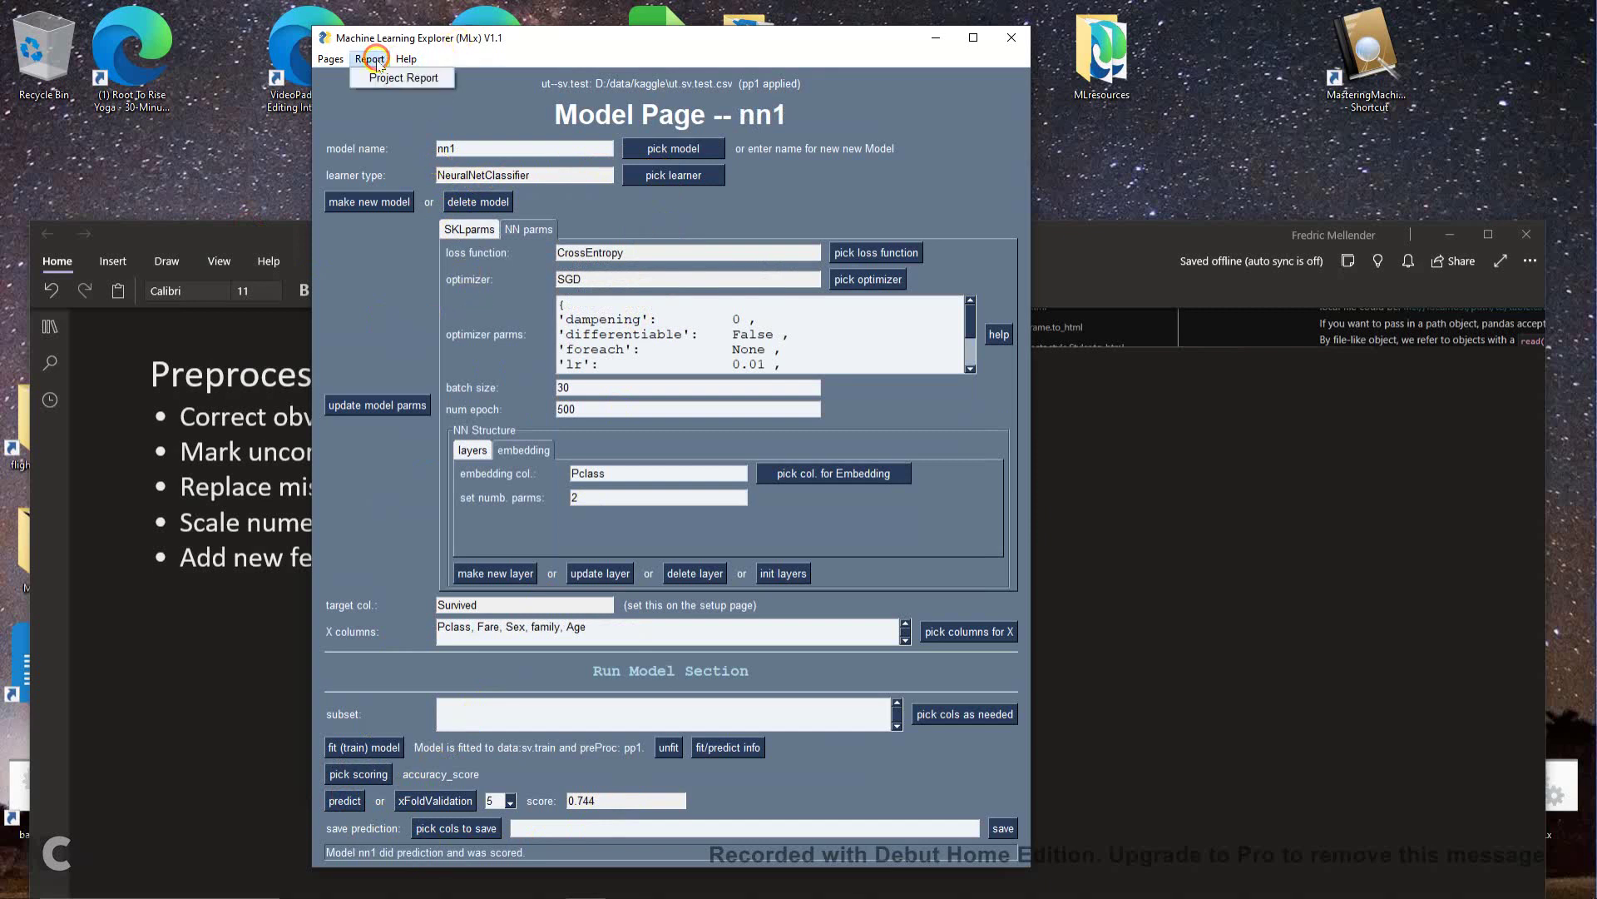
click(386, 78)
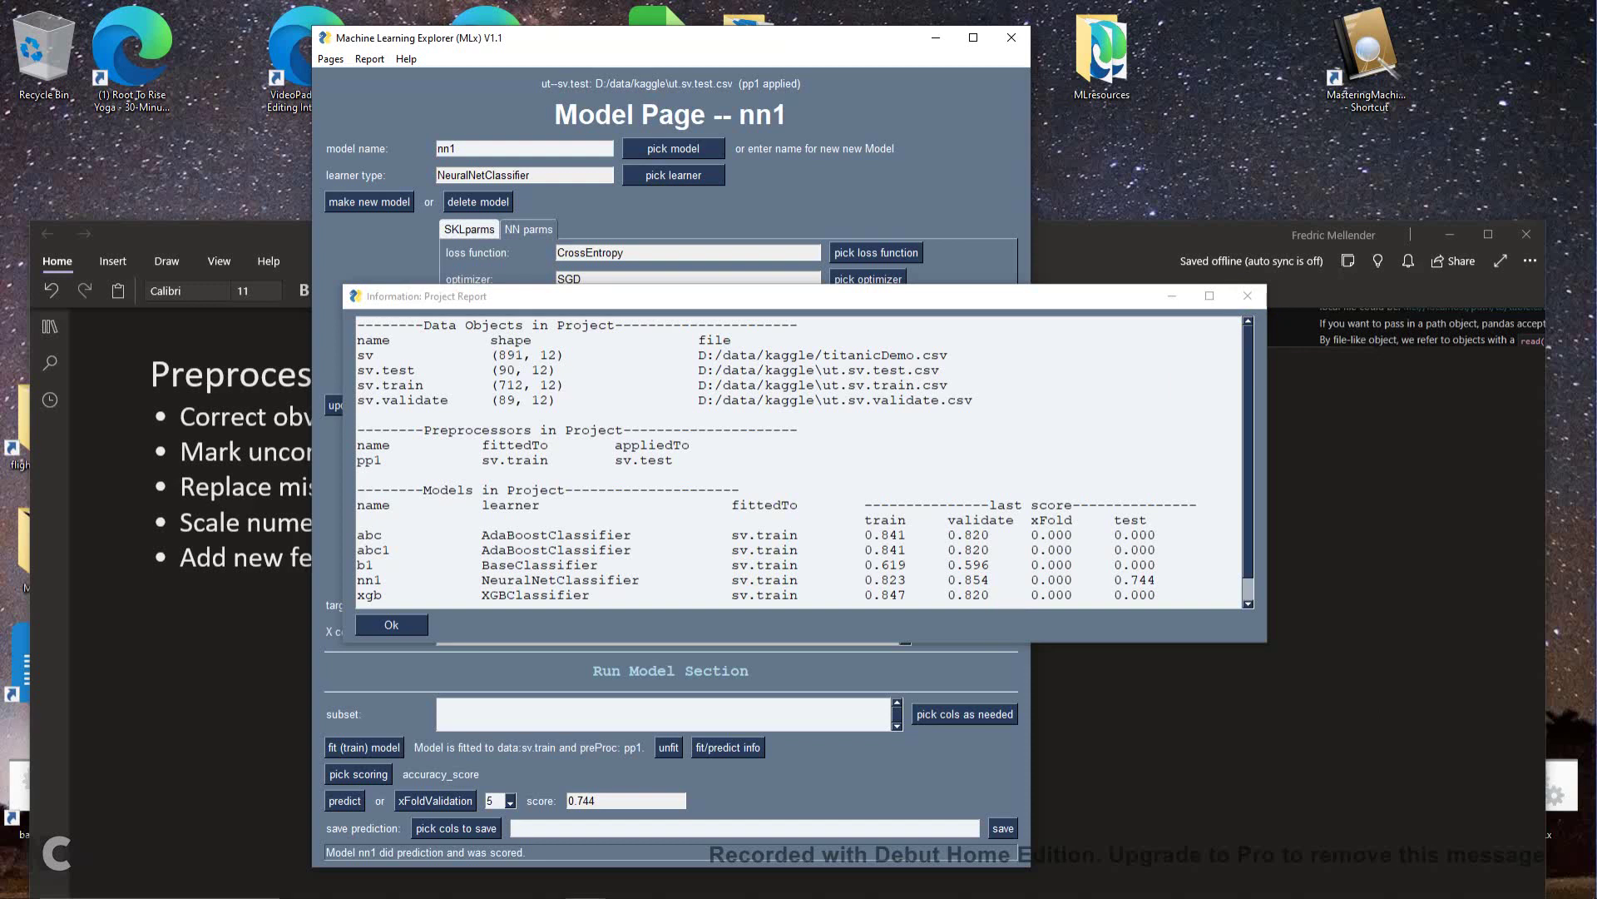
click(1295, 307)
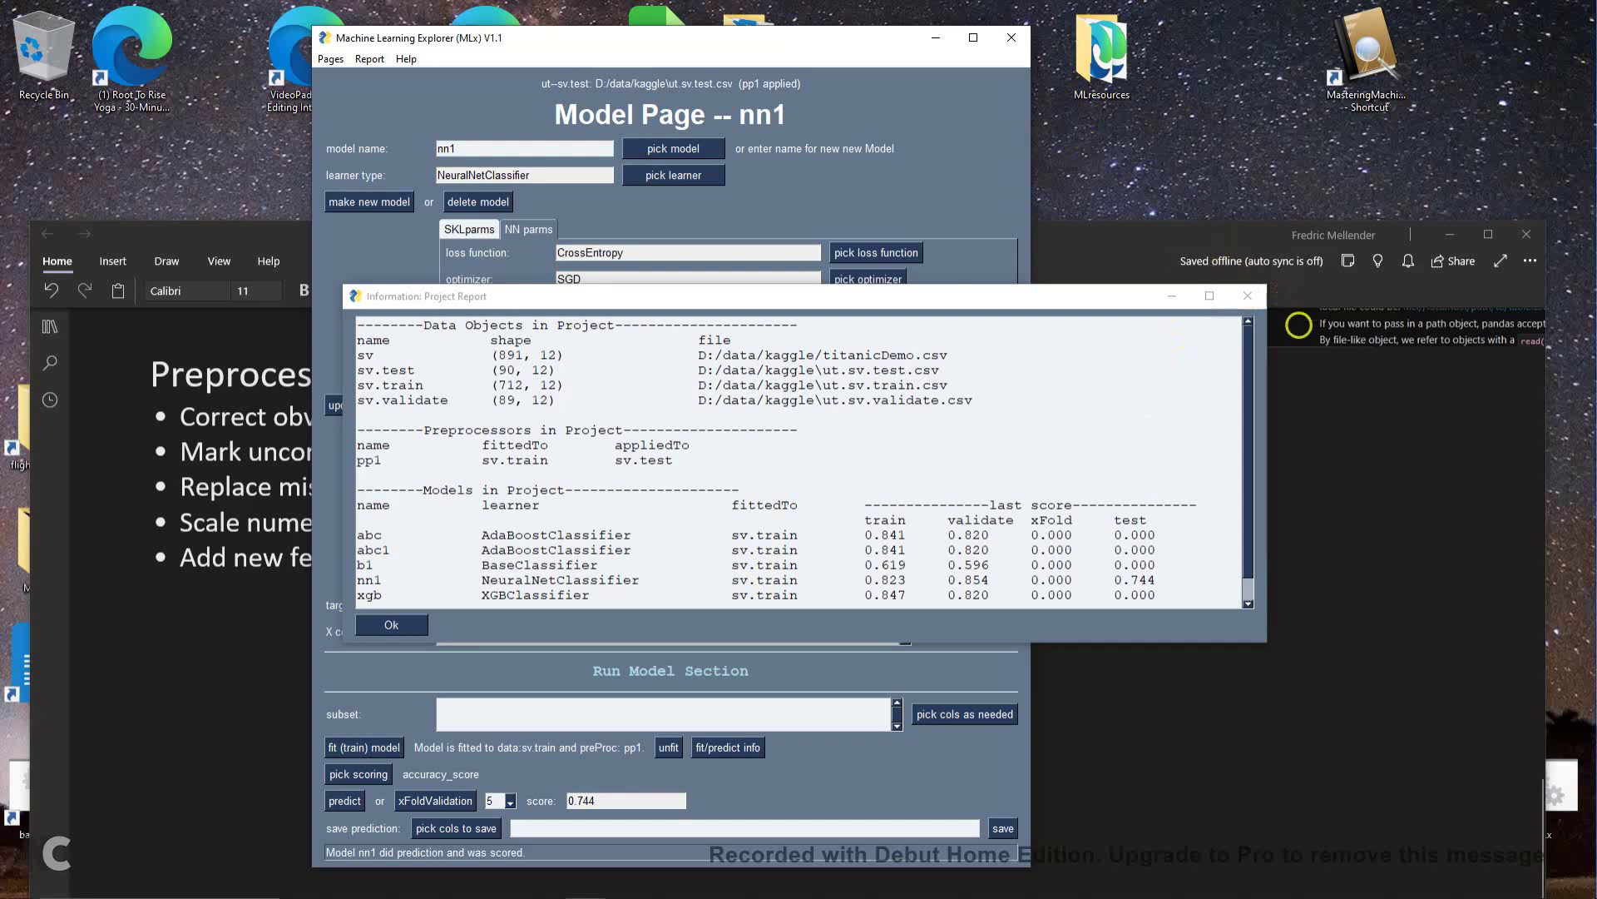